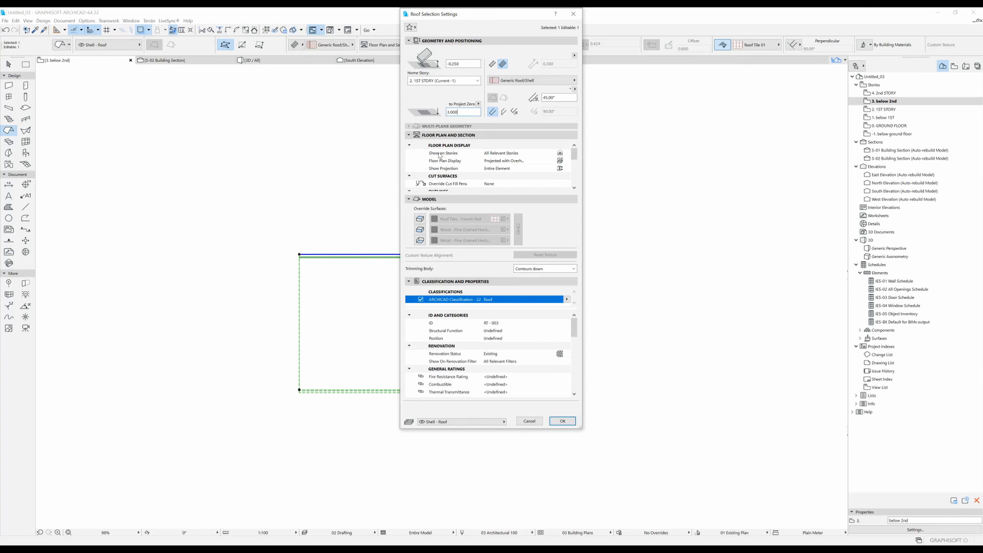
Step: Set the selected roof to show on Home Story Only and apply the roof settings
left_click(567, 154)
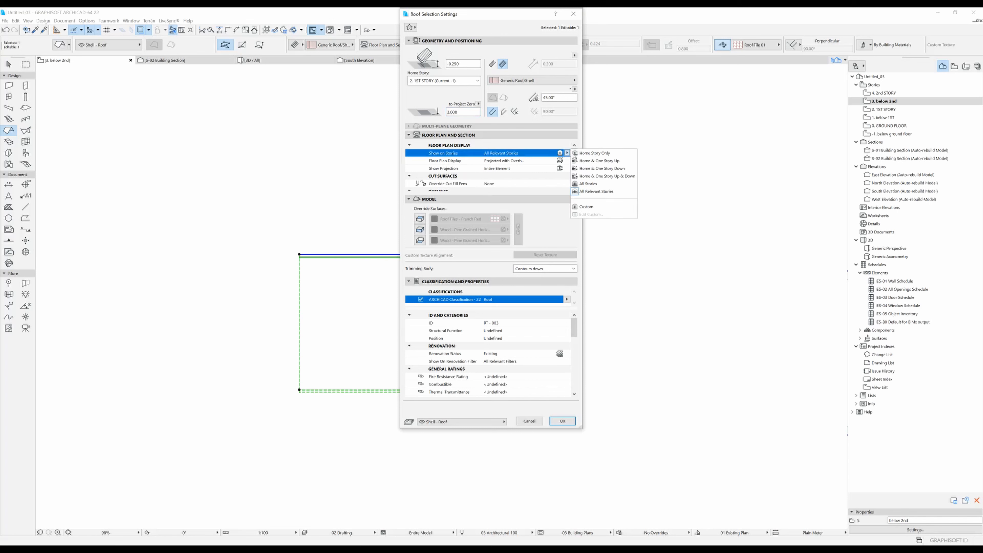
left_click(611, 155)
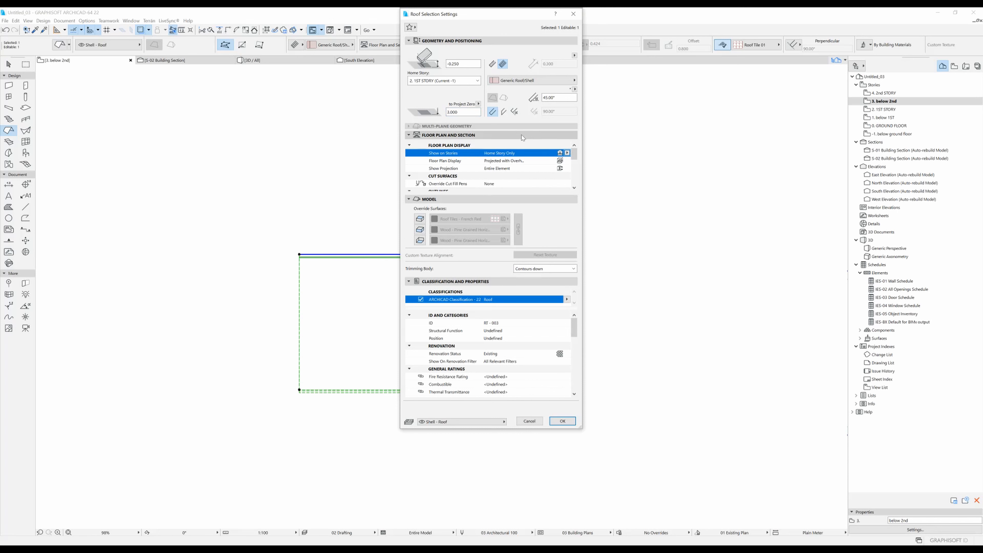
left_click(567, 423)
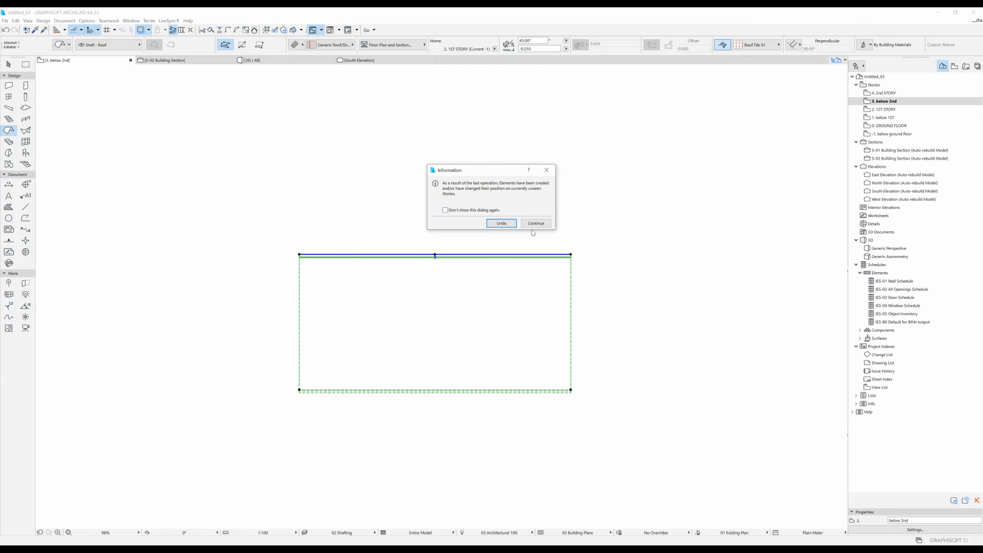
left_click(536, 223)
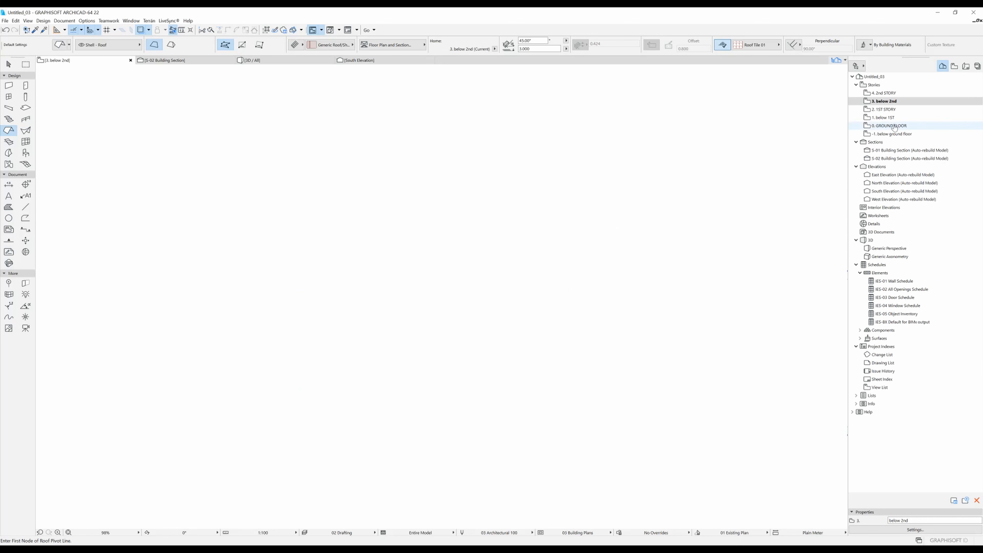
Step: Go to the 1ST STORY floor plan by way of the GROUND FLOOR plan
double_click(885, 109)
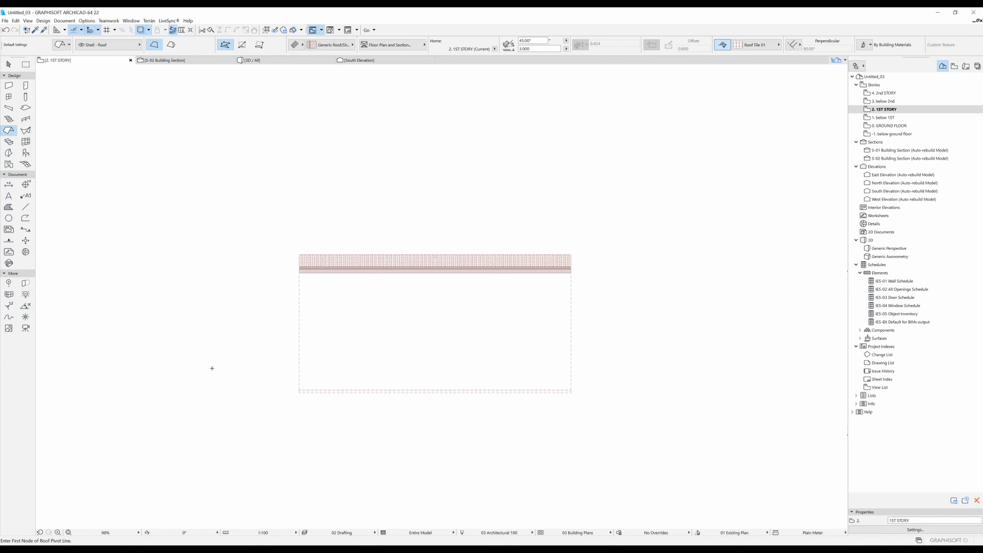
double_click(889, 125)
double_click(886, 109)
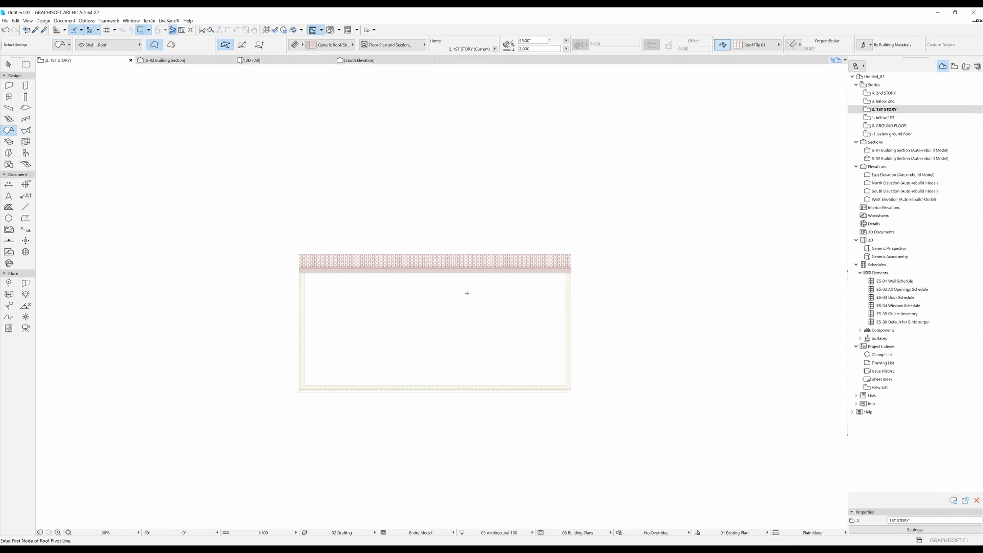
Step: Offset all edges of the single-plane roof slightly outward beyond the walls
key("ctrl+a")
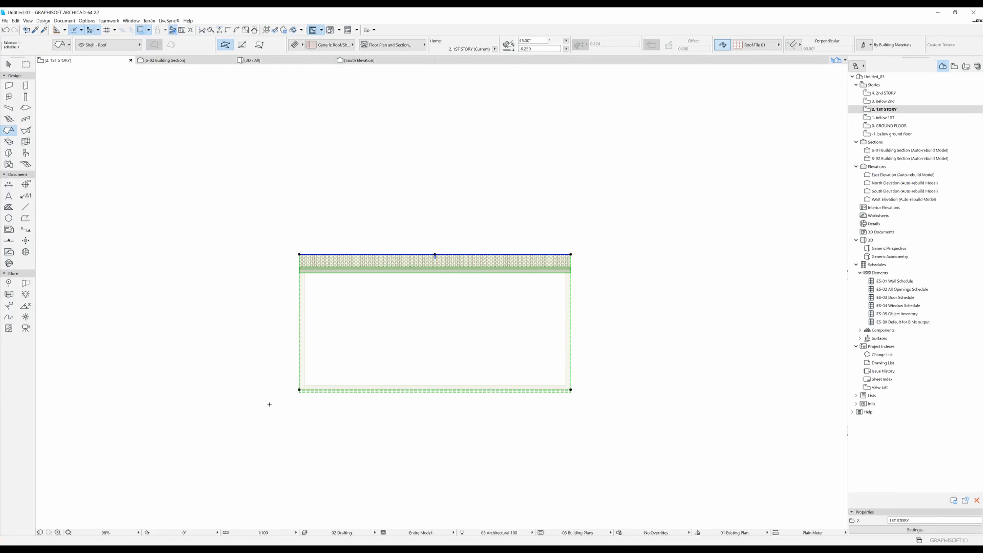
left_click(299, 254)
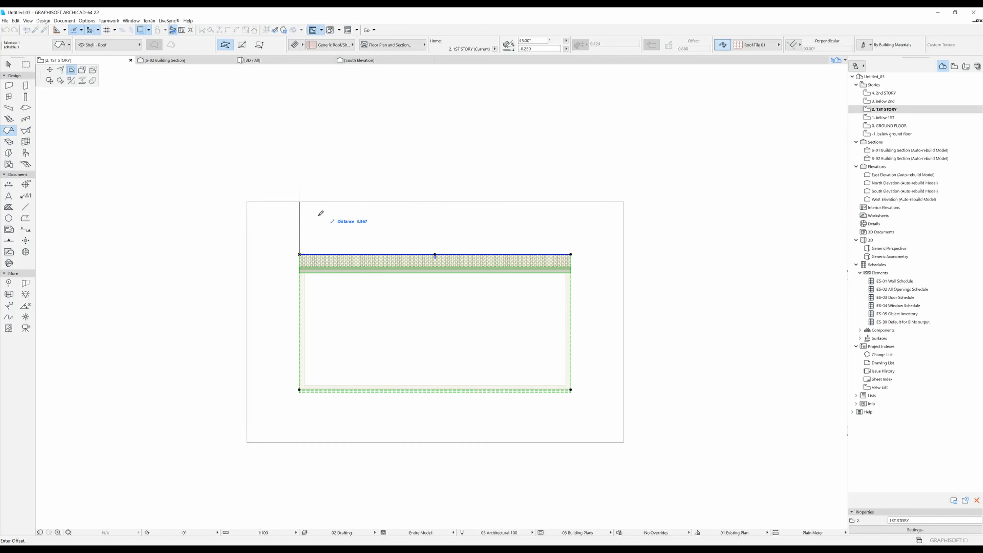
left_click(300, 247)
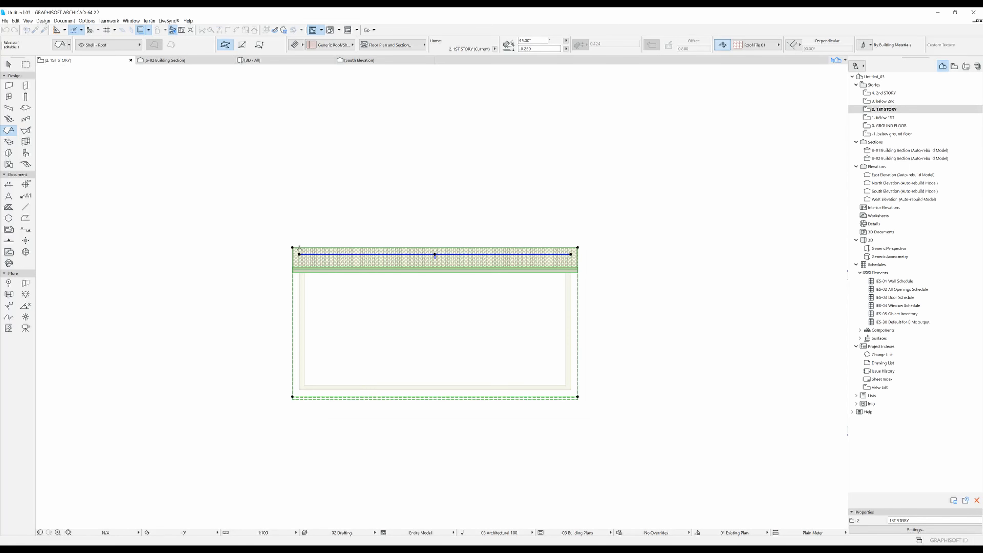
key("Escape")
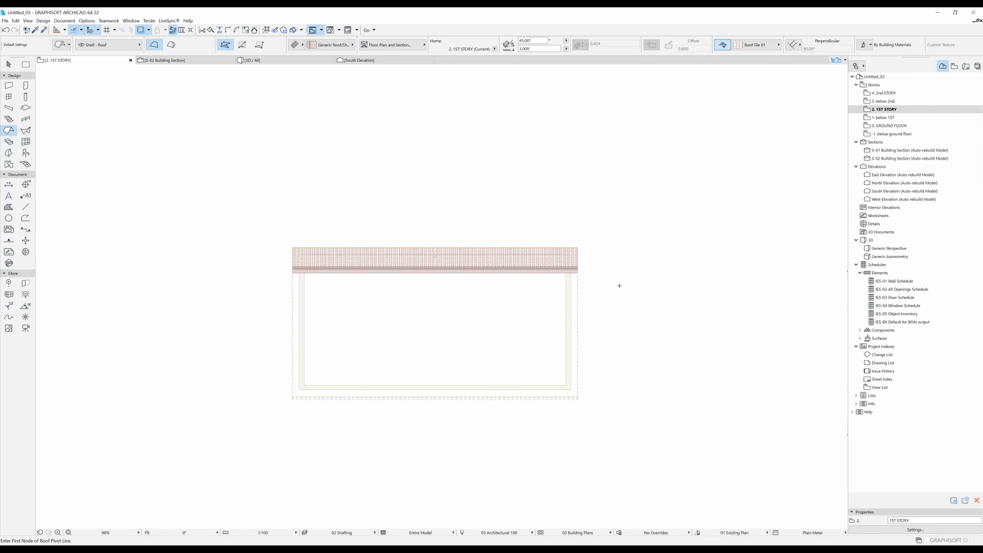
Step: Draw a marquee around the whole building and examine its roof and walls in the 3D view
left_click(25, 64)
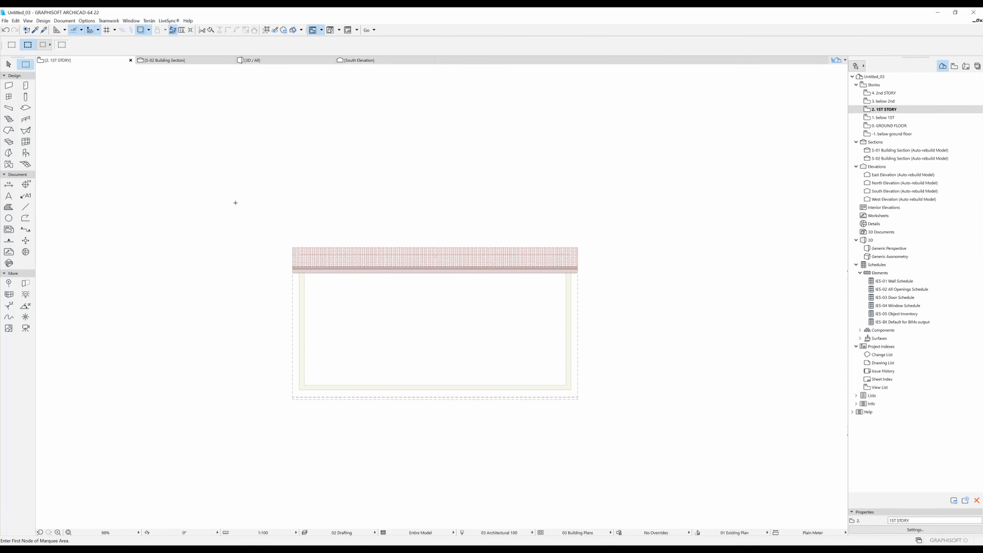
left_click(225, 180)
key("F5")
left_click(709, 476)
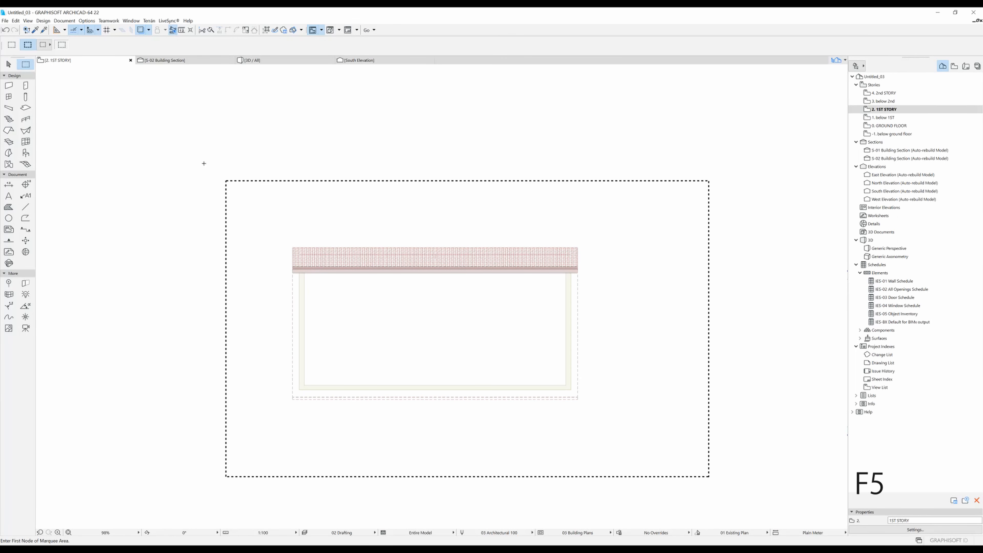
key("F5")
middle_click_drag(395, 316, 243, 347, "shift")
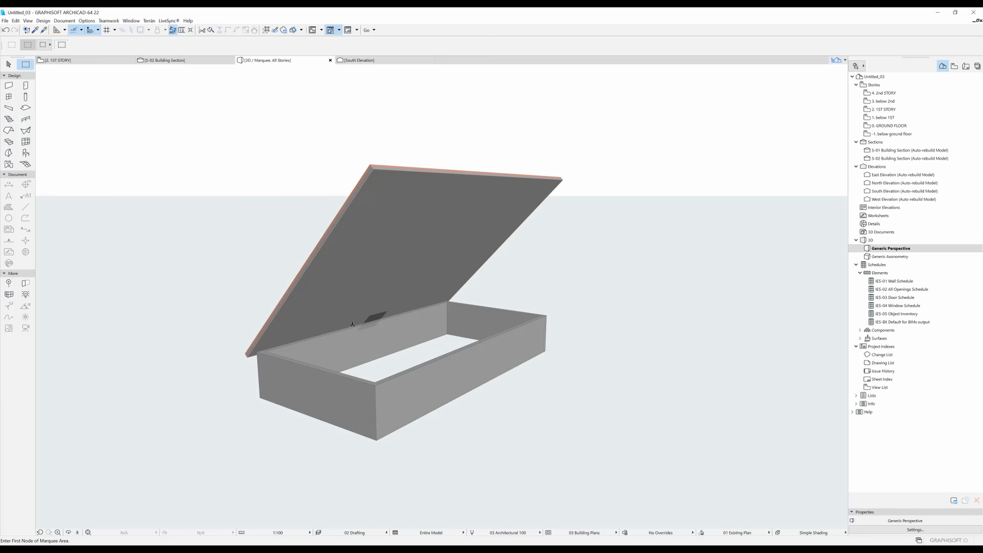
middle_click_drag(306, 329, 262, 337, "shift")
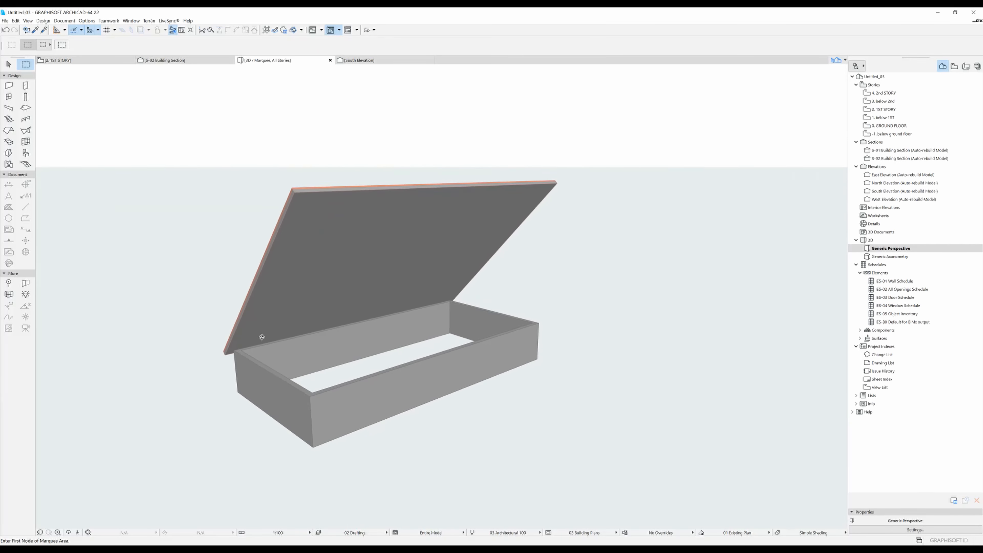
Step: Return to the floor plan, clear the marquee and delete the single-plane roof
key("F2")
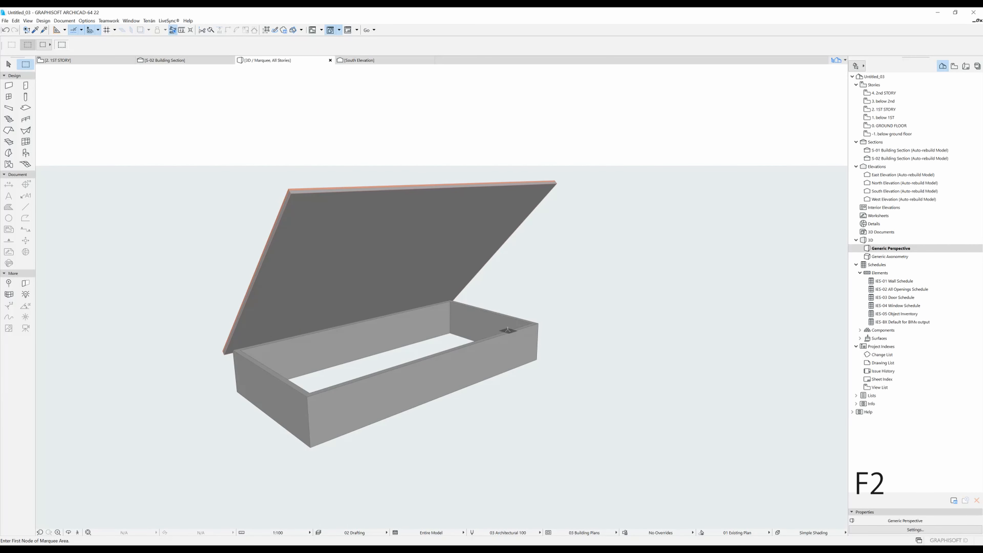
right_click(326, 214)
left_click(363, 219)
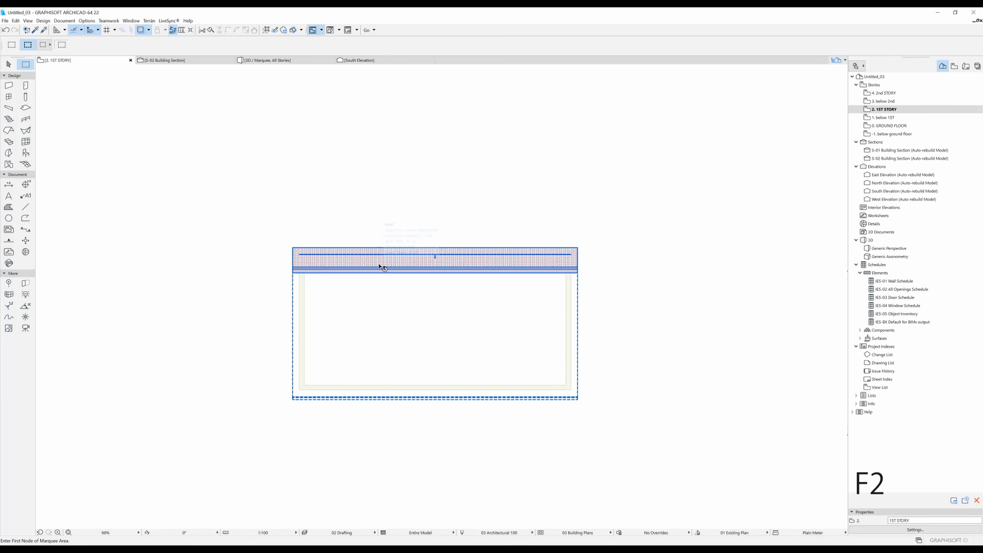
left_click(293, 251)
key("Delete")
Step: Draw a multi-plane roof on the 1ST STORY with its pivot polygon through the four outer wall corners
left_click(8, 132)
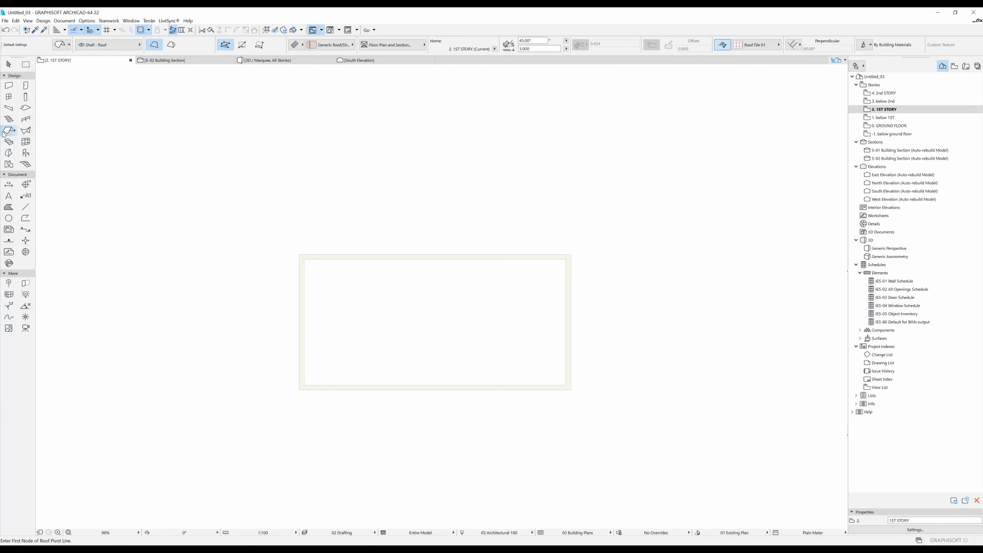
left_click(172, 45)
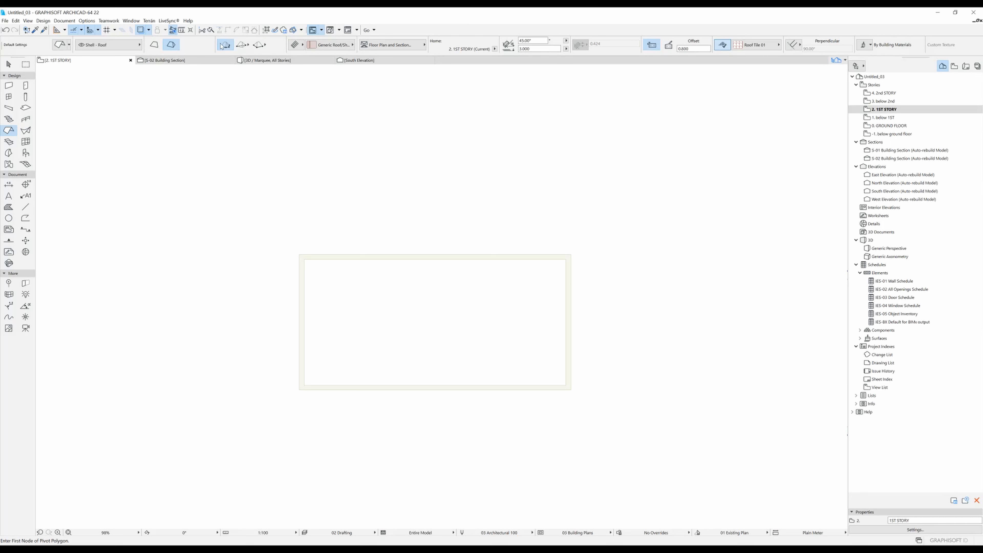
left_click(300, 255)
left_click(570, 255)
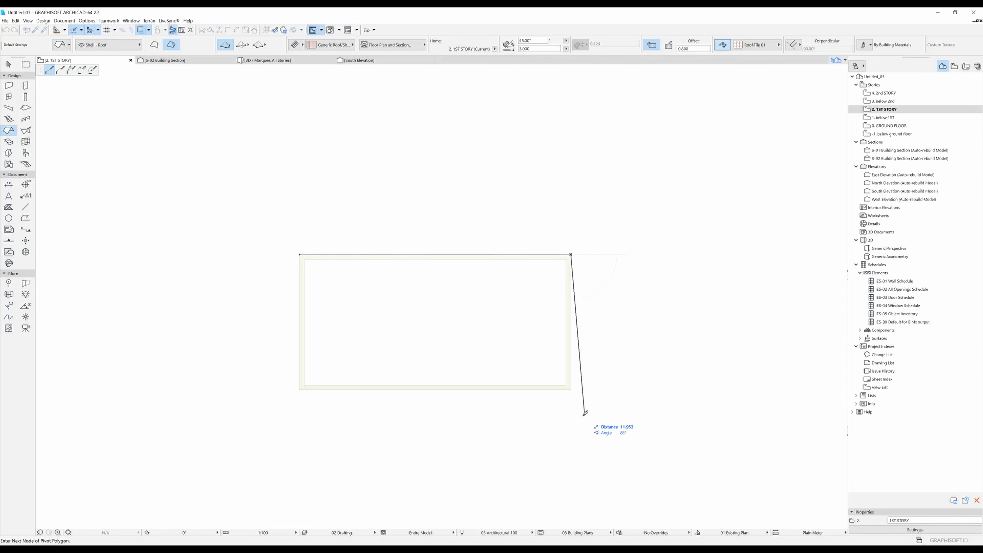
left_click(571, 390)
left_click(300, 390)
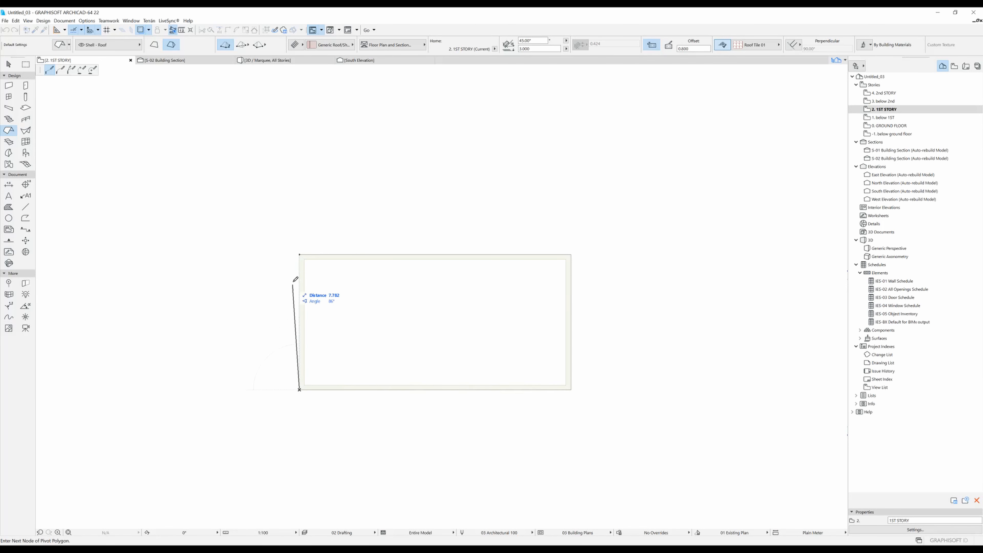
left_click(300, 255)
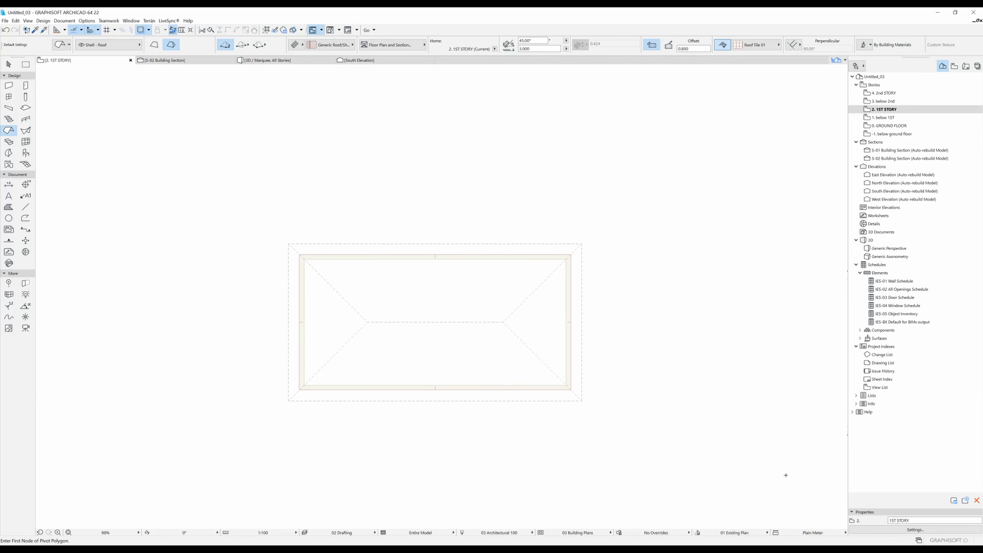
scroll(388, 310, "down", 2)
left_click(374, 303)
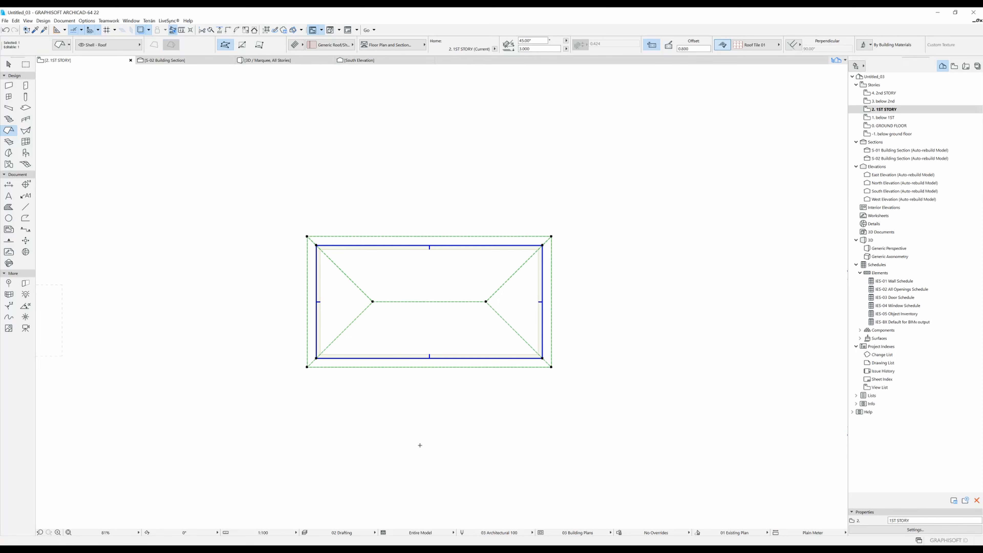
key("Escape")
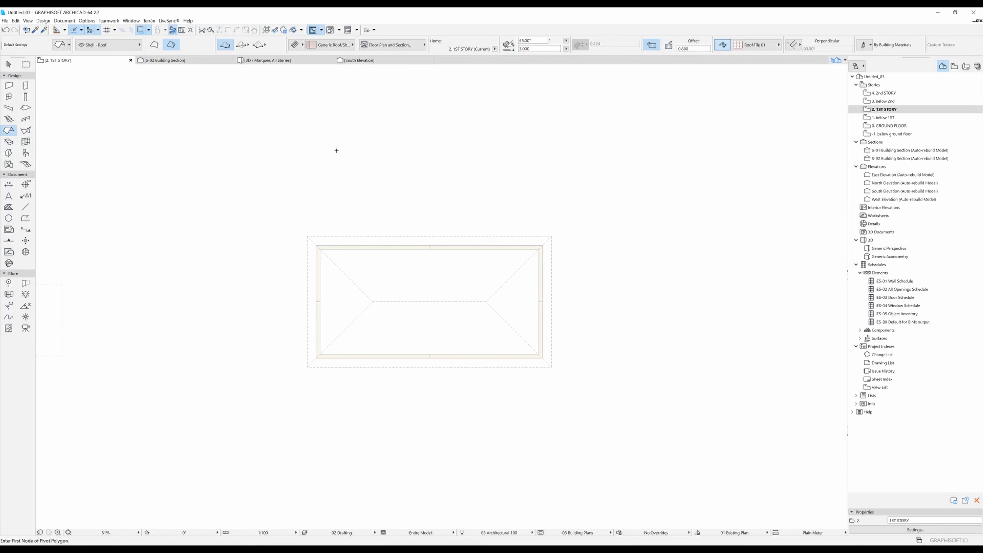
Step: In 3D, set the multi-plane roof's elevation to 3 relative to Project Zero so it sits on the walls
key("F5")
middle_click_drag(220, 355, 345, 288, "shift")
left_click(345, 288)
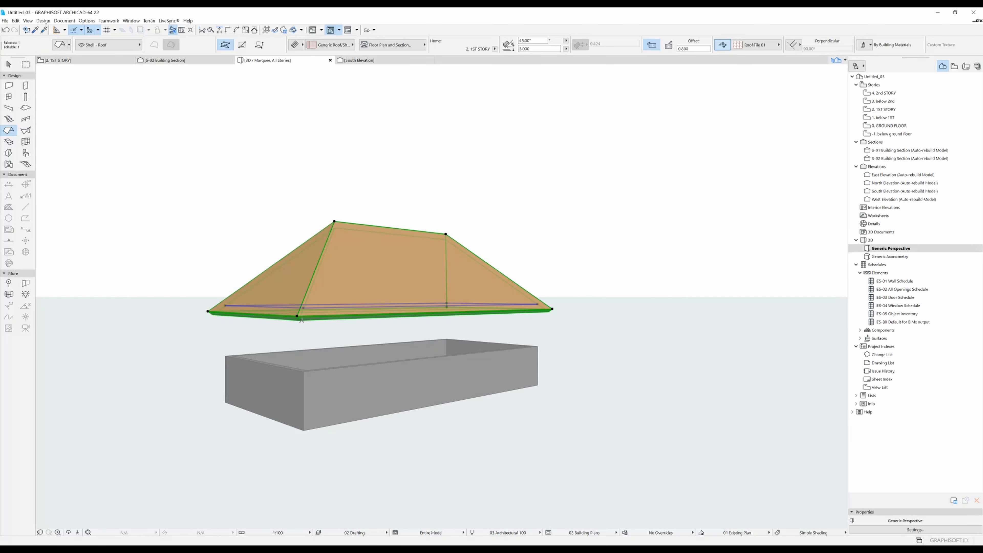
left_click(566, 49)
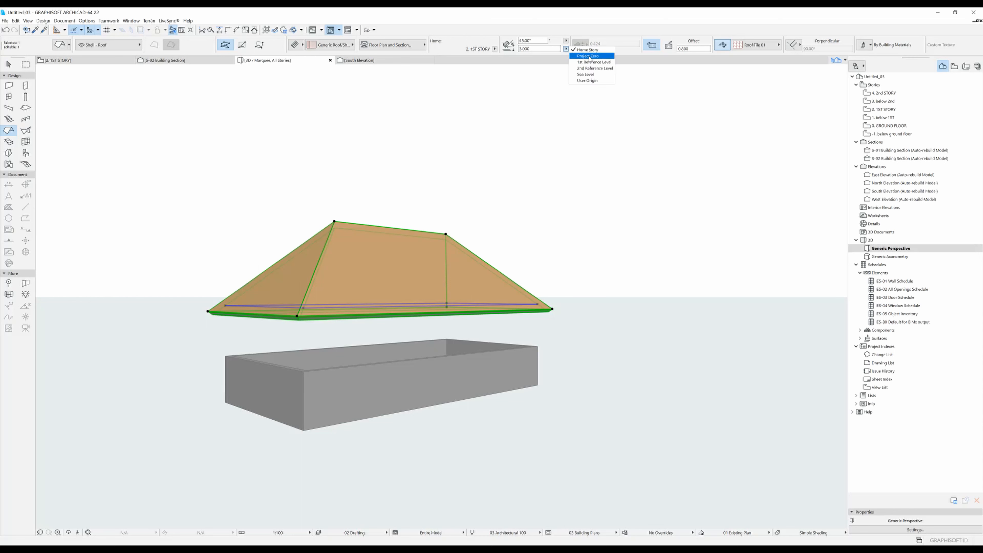
left_click(589, 56)
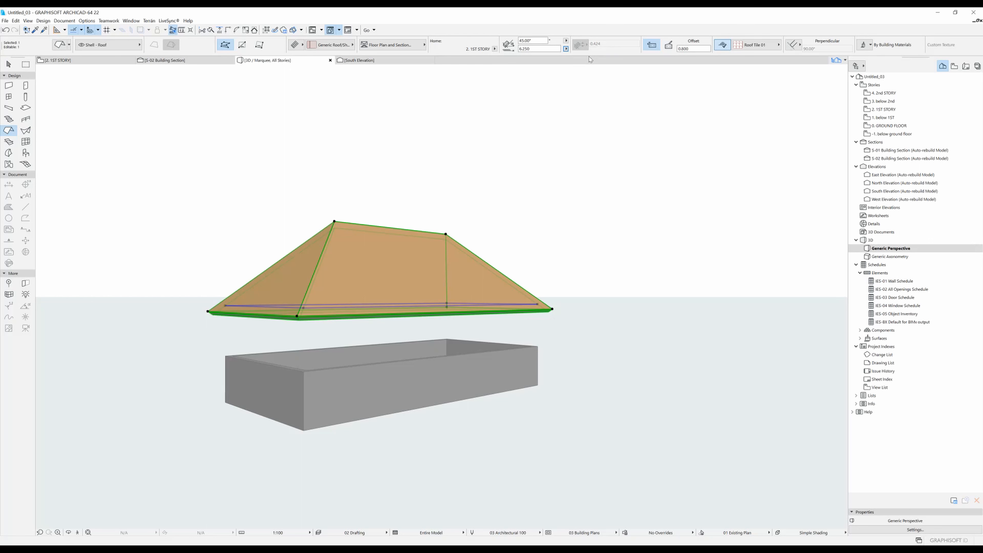
left_click(541, 50)
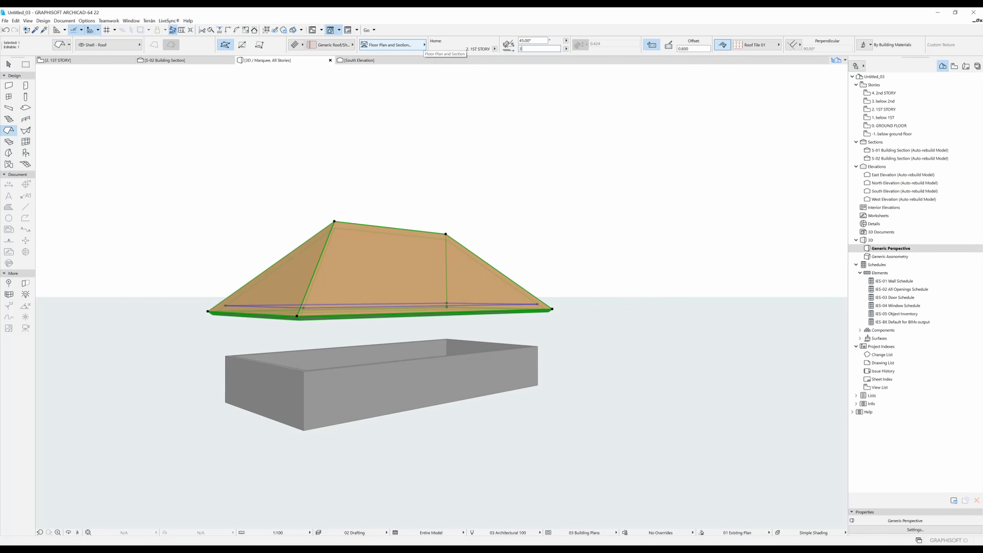
type("3")
key("Return")
middle_click_drag(288, 380, 643, 216, "shift")
key("Escape")
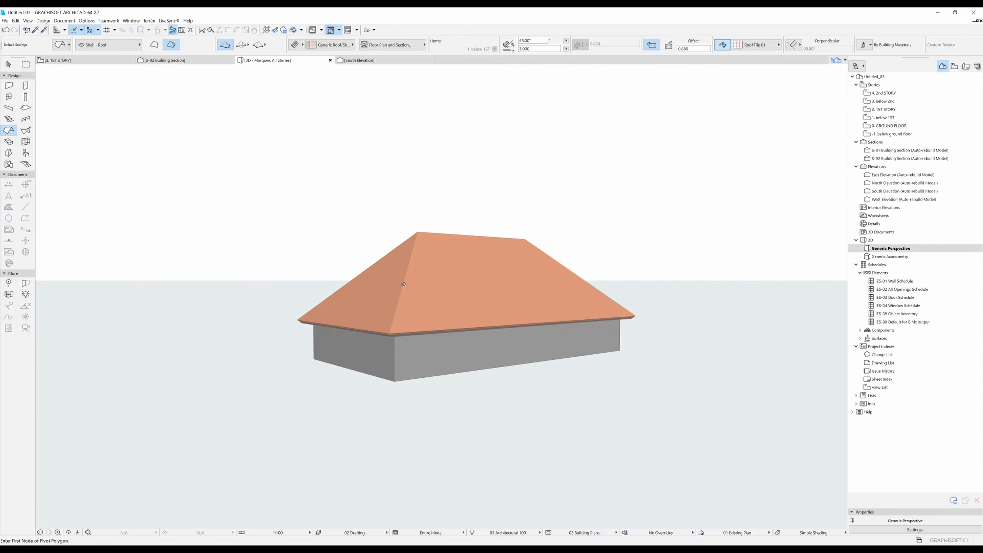
middle_click_drag(625, 251, 603, 233, "shift")
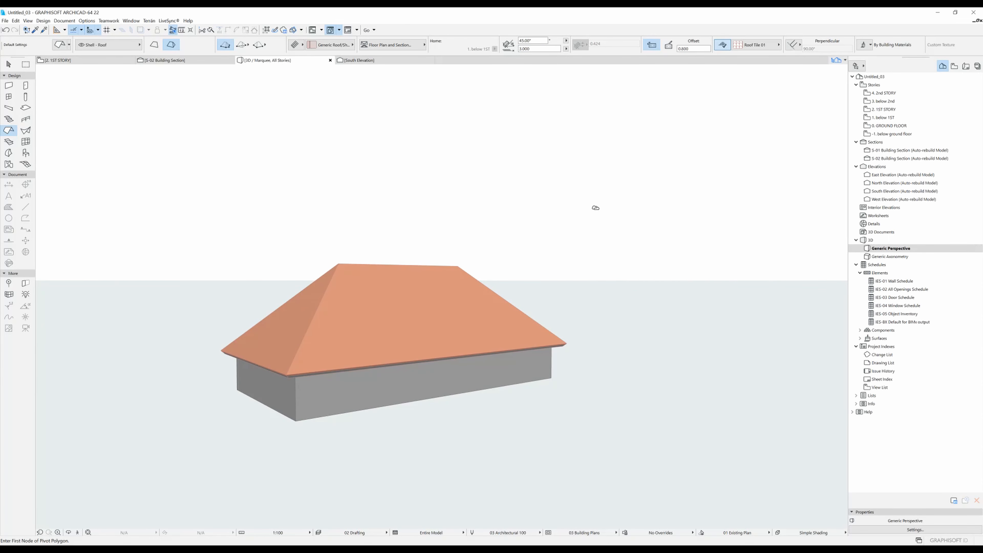
Step: Return to the 1ST STORY floor plan and select the multi-plane roof
key("F2")
scroll(428, 295, "up", 3)
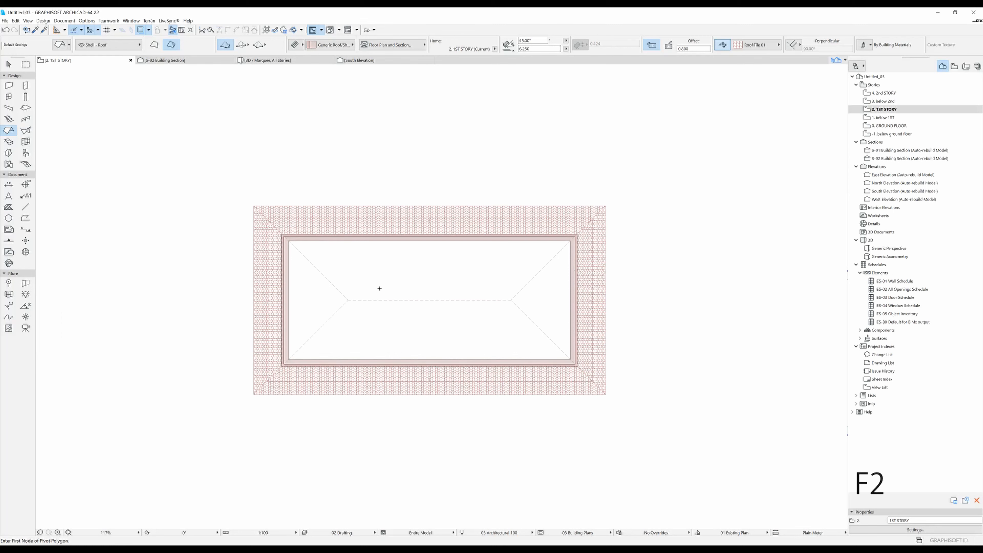
middle_click_drag(436, 294, 444, 310)
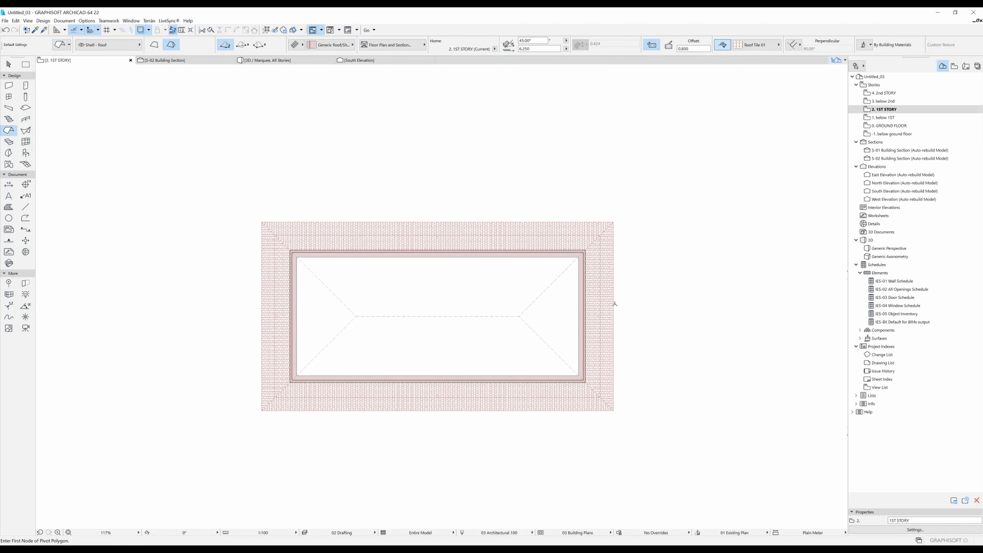
left_click(397, 223, "shift")
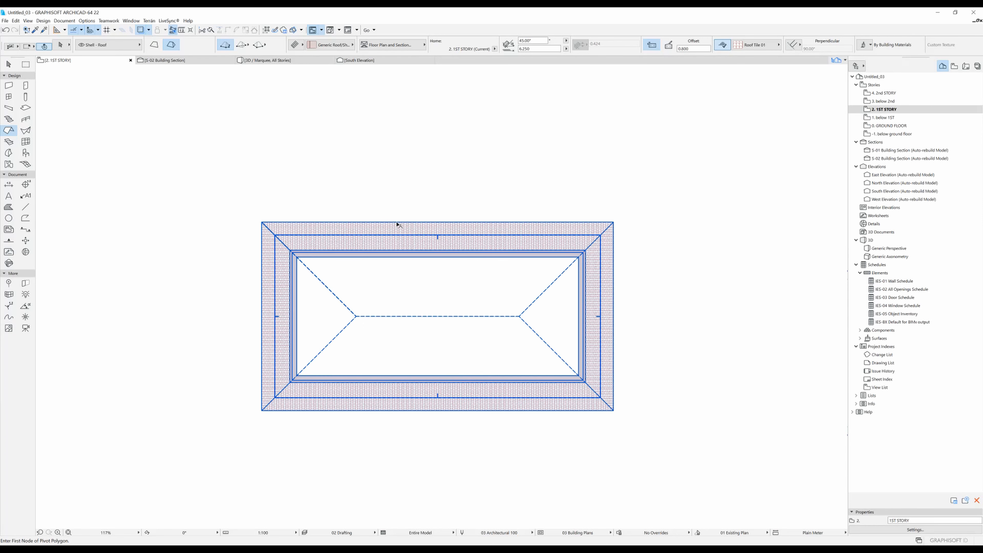
left_click(396, 223, "shift")
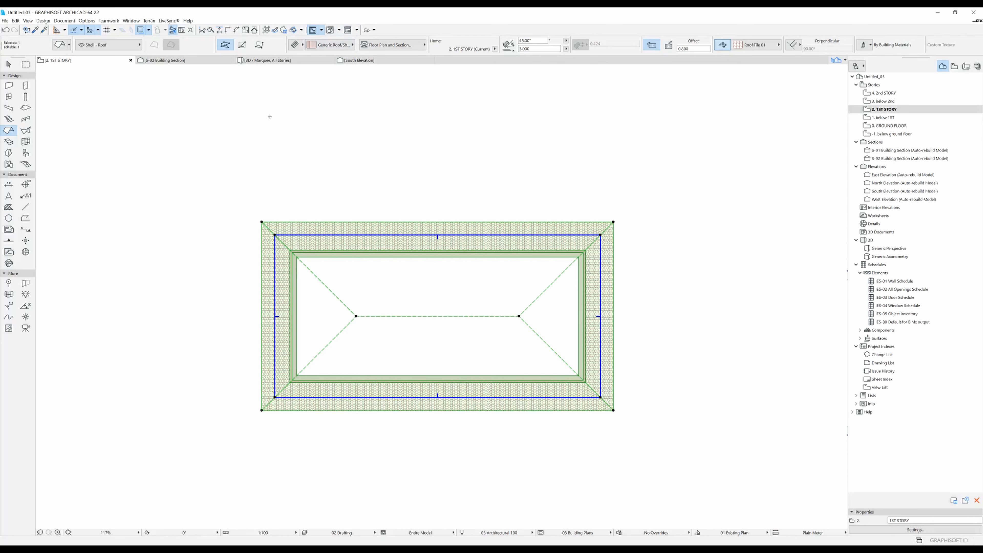
Step: Try the basic Timber - Roof structure on the selected roof, and switch it back to the Generic Roof/Shell composite
left_click(298, 46)
left_click(309, 45)
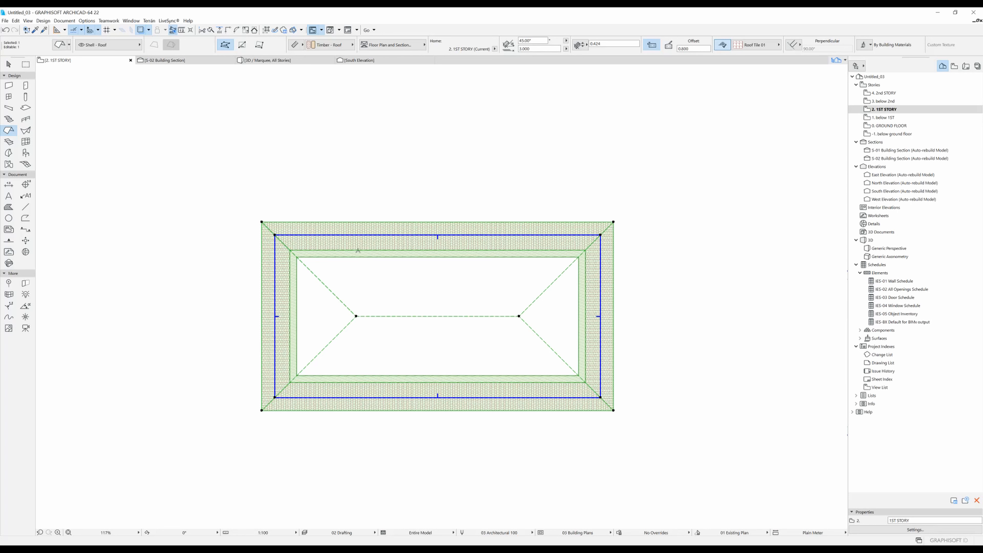
left_click(298, 45)
left_click(309, 44)
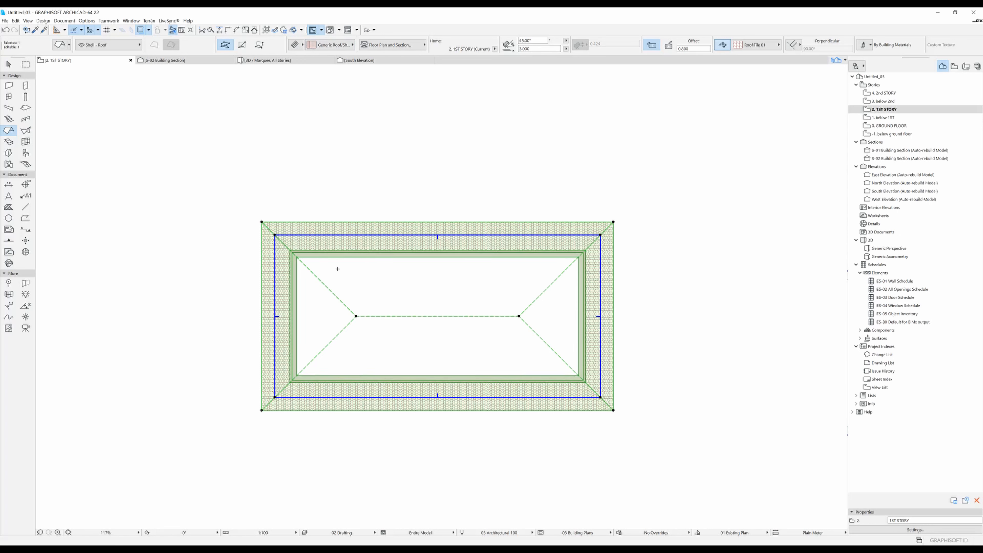
left_click(348, 47)
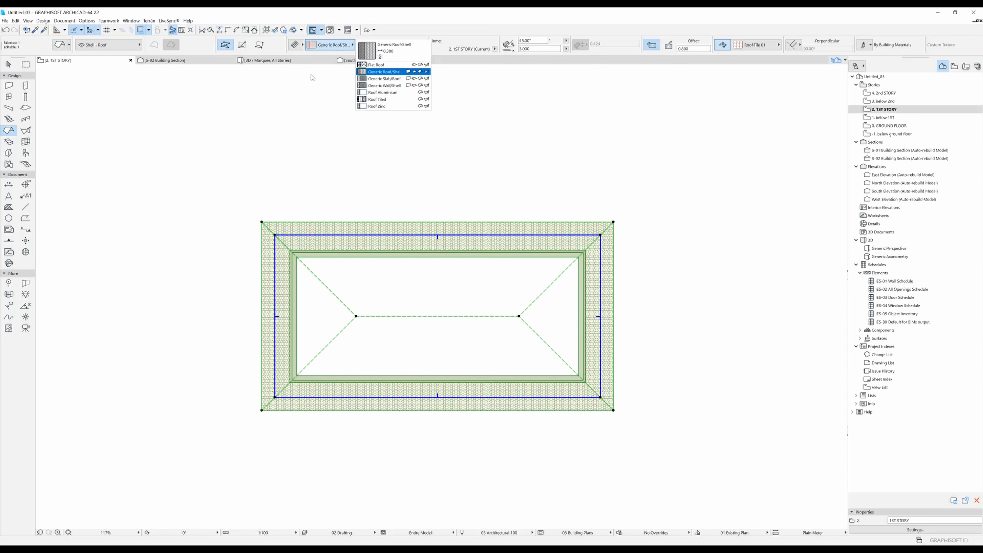
left_click(330, 46)
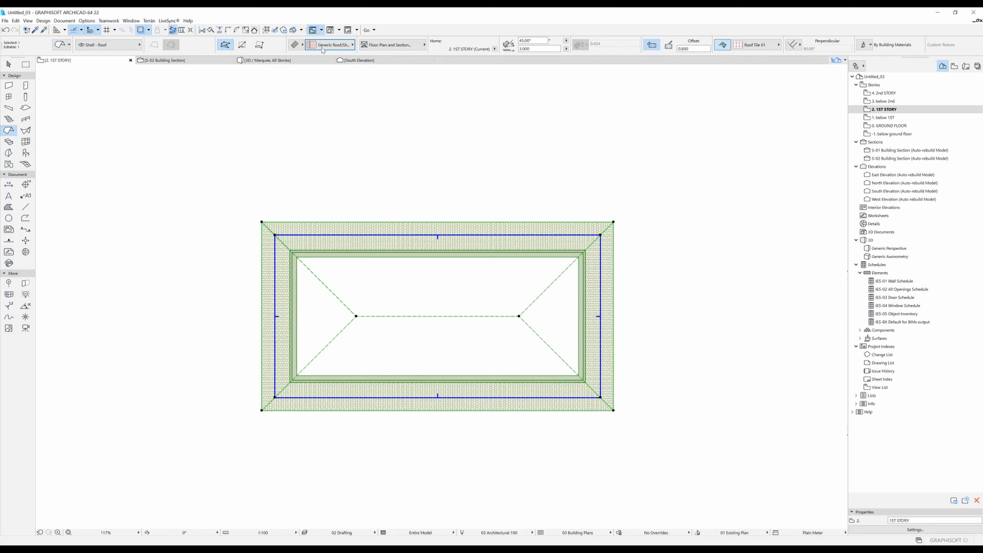
left_click(338, 46)
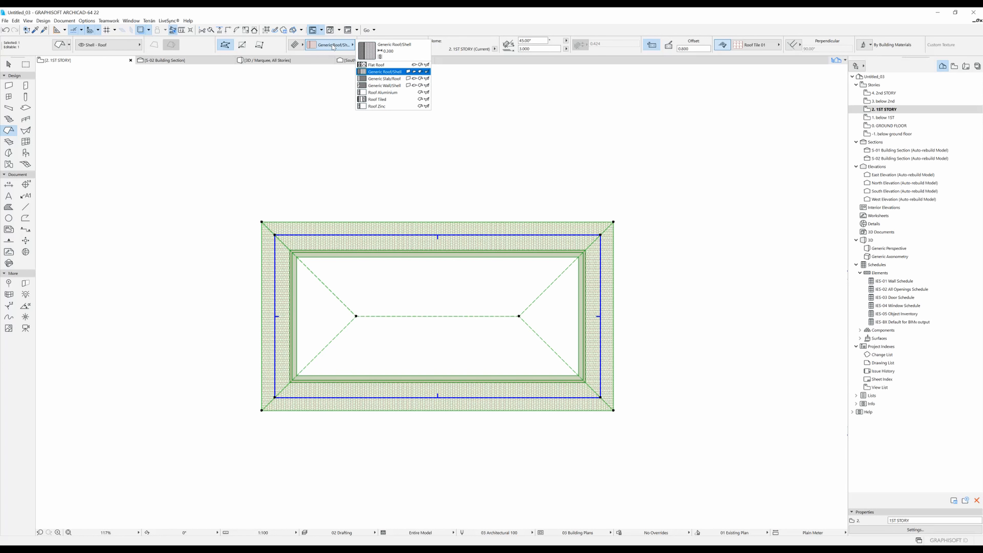
left_click(338, 45)
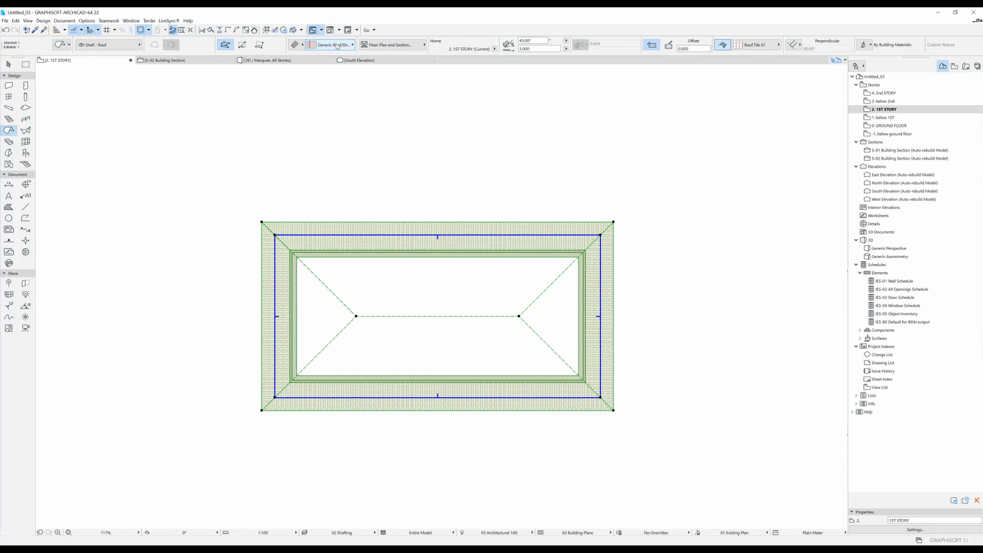
Step: Set the selected roof's uncut line pen and overhead line pen to 120 for the floor plan display
left_click(407, 45)
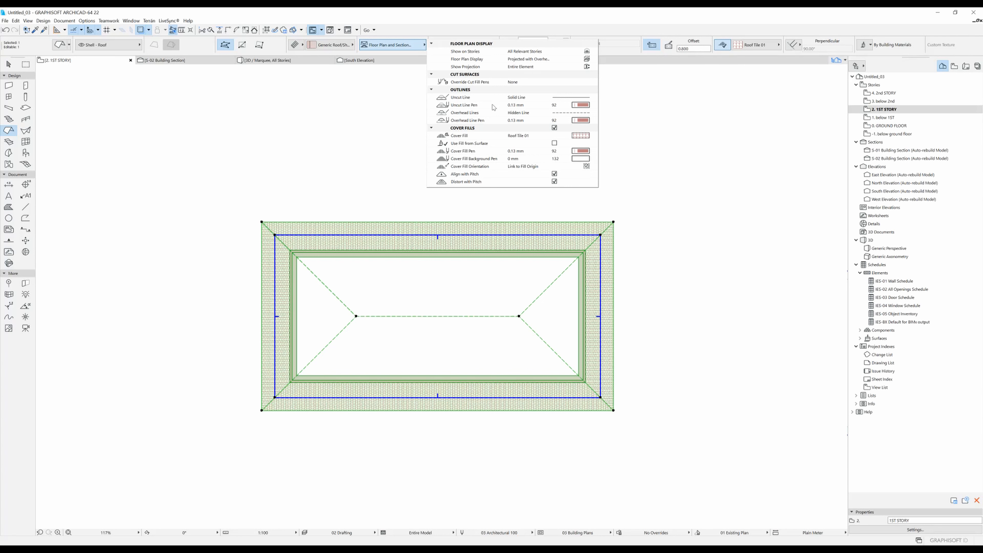
left_click(593, 105)
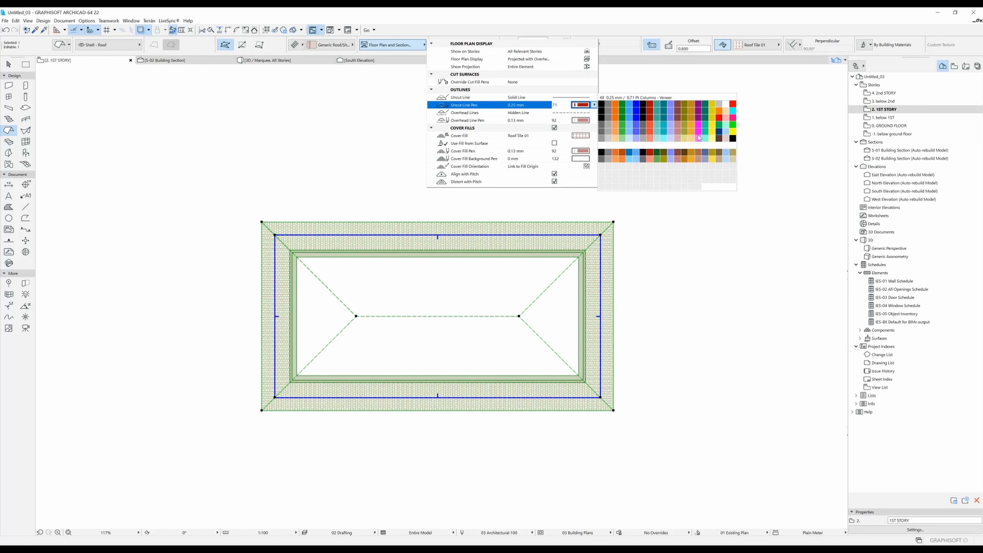
left_click(733, 141)
left_click(594, 120)
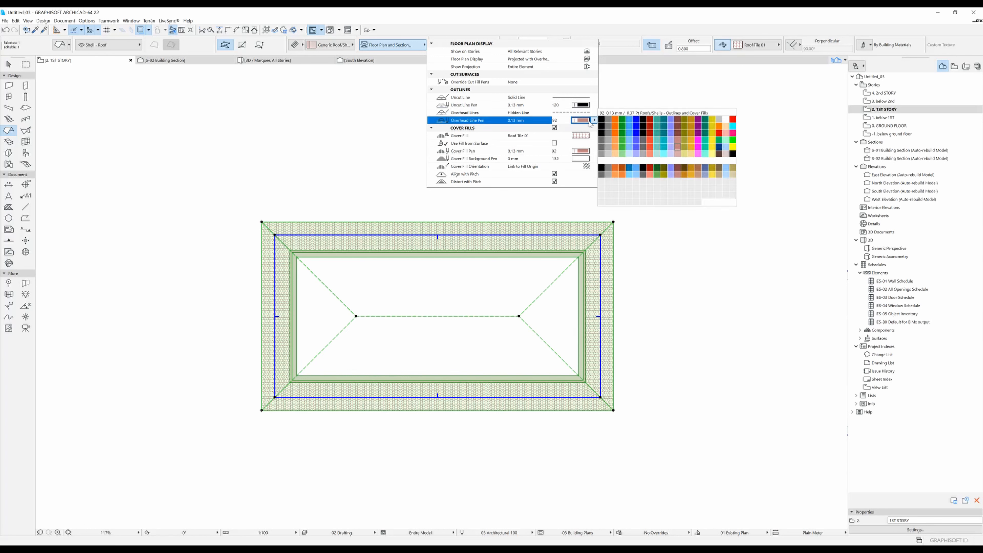
left_click(733, 153)
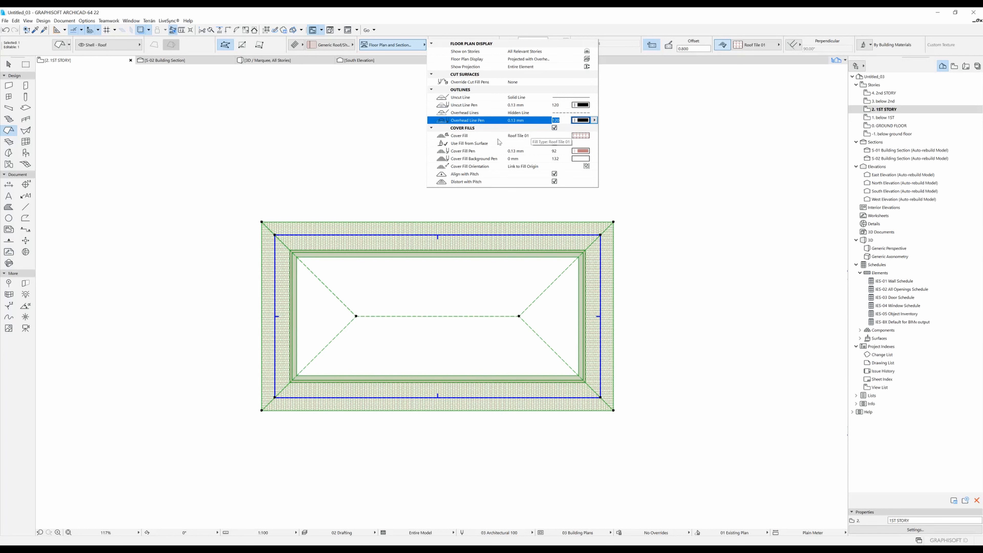
Step: Set the roof's cover fill pen to 102 and make the cover fill background transparent
left_click(594, 150)
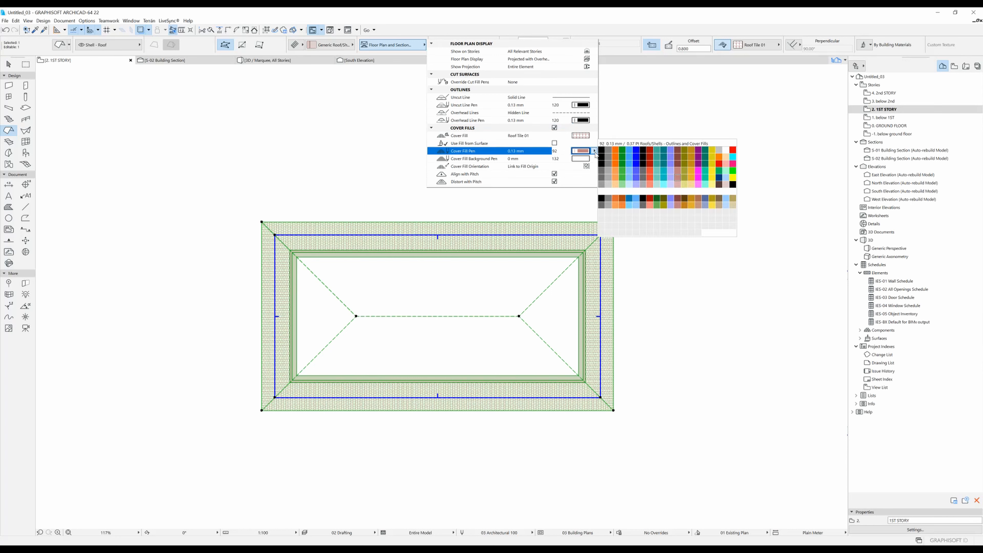
left_click(608, 185)
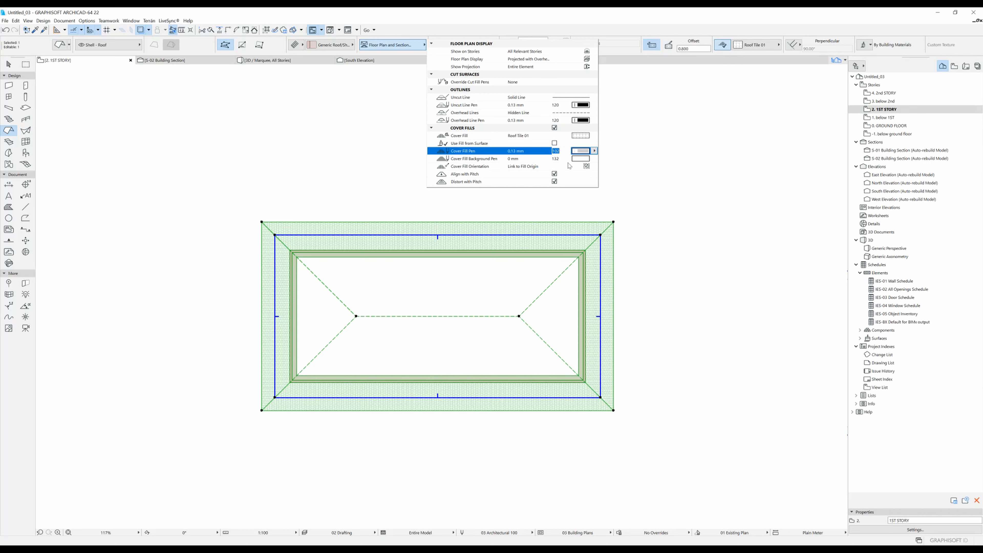
left_click(594, 160)
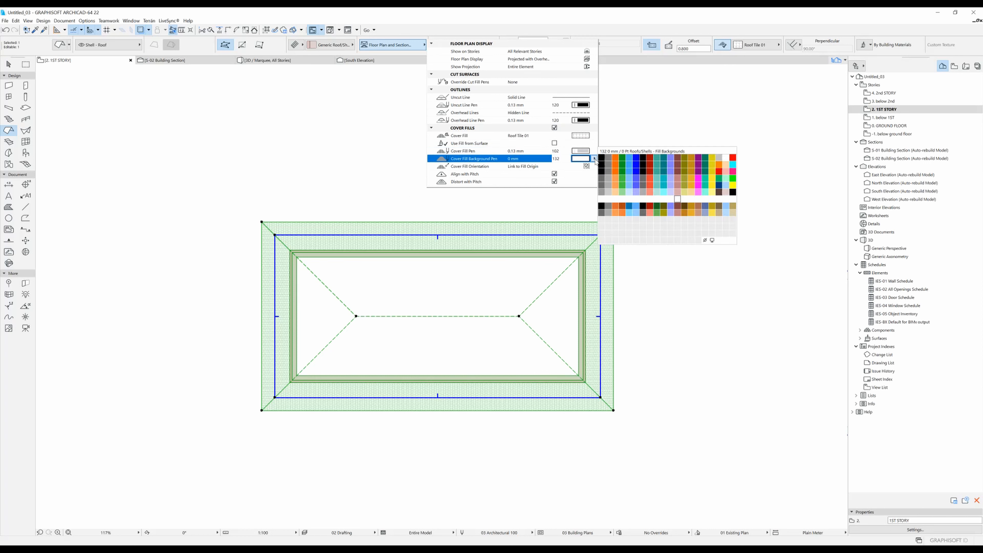
left_click(705, 240)
Step: Reselect the multi-plane roof on the floor plan and set its pitch to 30°
scroll(286, 250, "up", 5)
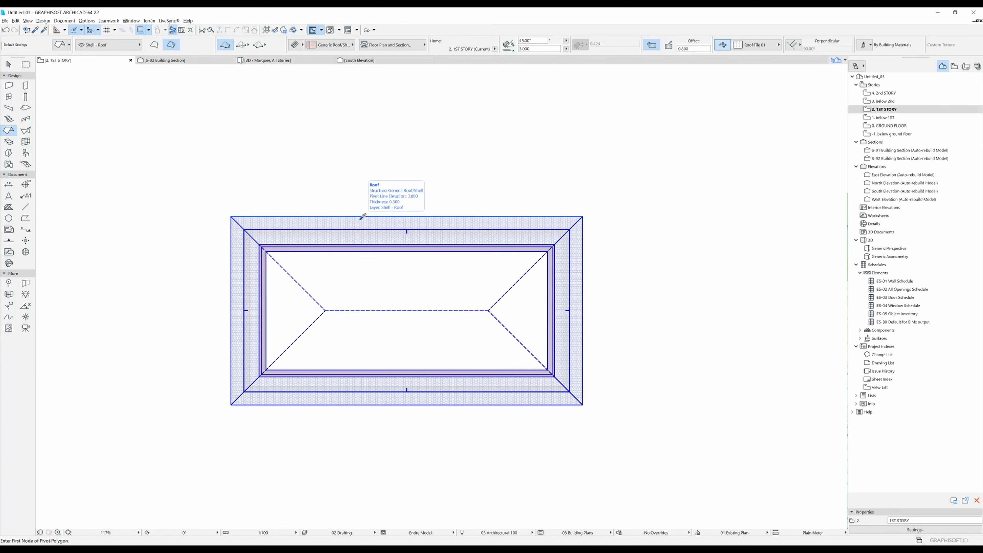
scroll(205, 291, "down", 3)
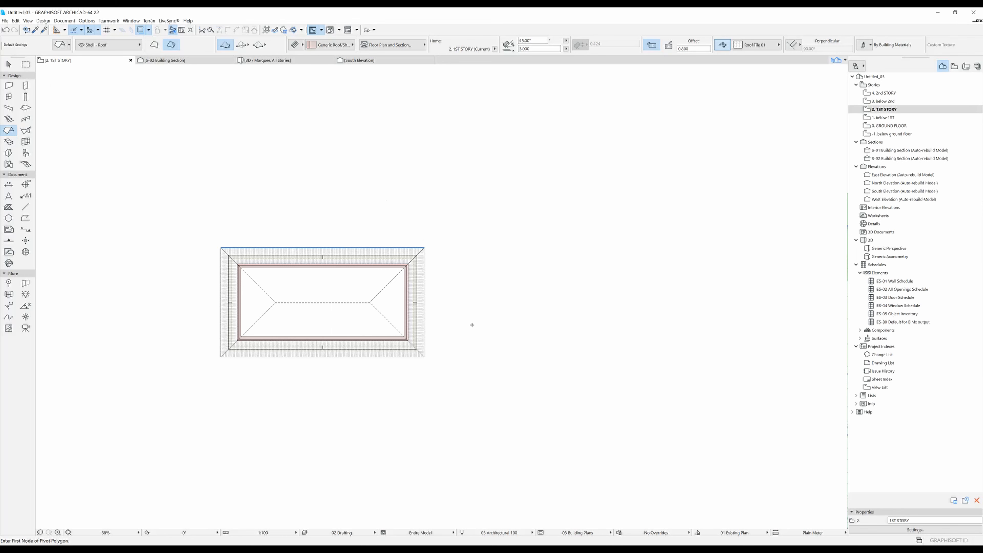
middle_click_drag(443, 255, 378, 255)
scroll(386, 267, "up", 1)
left_click(333, 212)
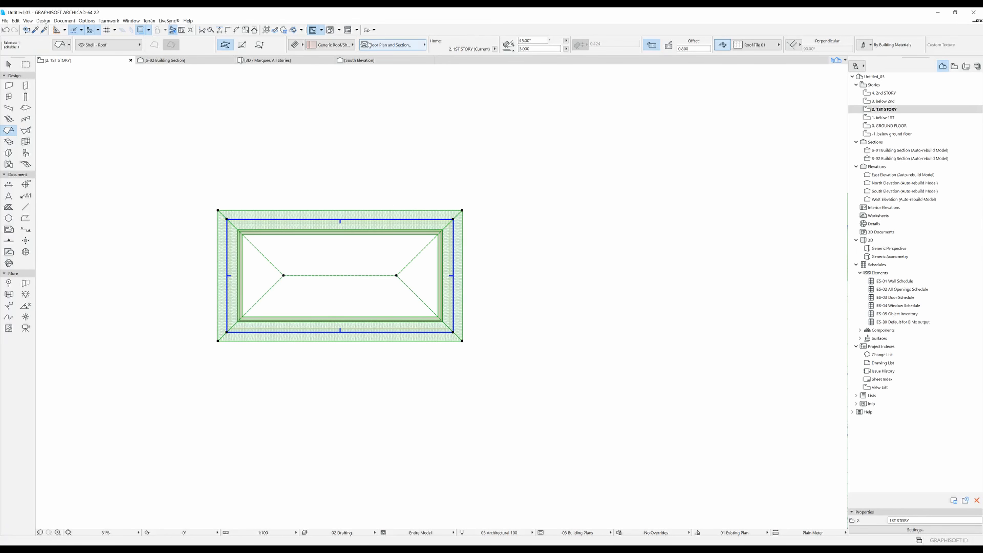
left_click(529, 41)
type("30")
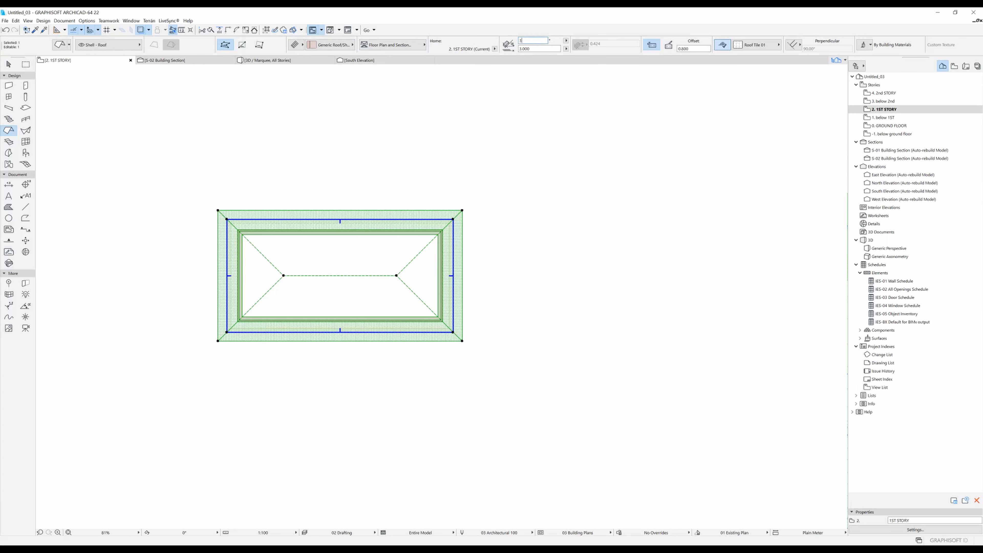
key("Return")
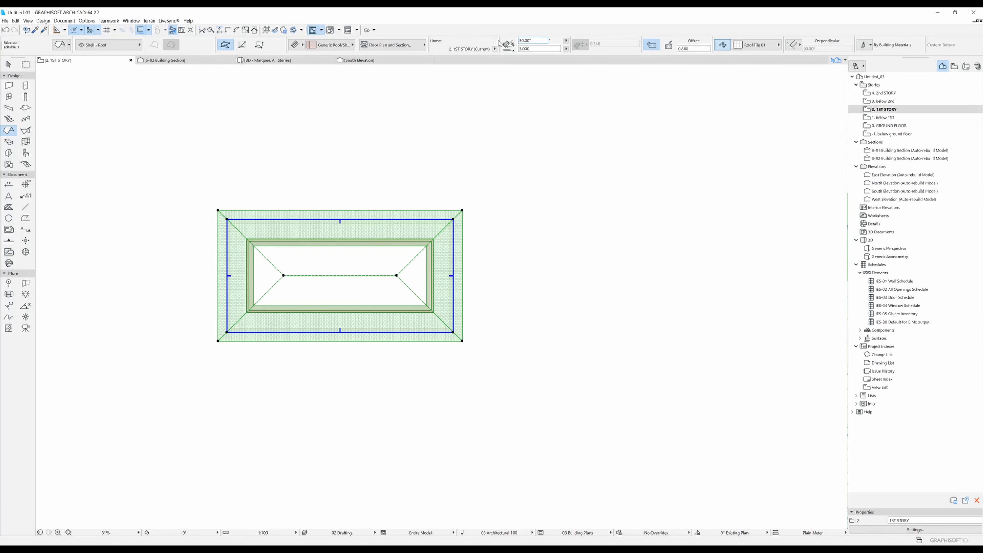
left_click(566, 49)
left_click(558, 73)
Step: Try a manual eaves overhang by pulling a new node out of the long upper edge and moving the upper-right roof corner outward
scroll(542, 50, "down", 3)
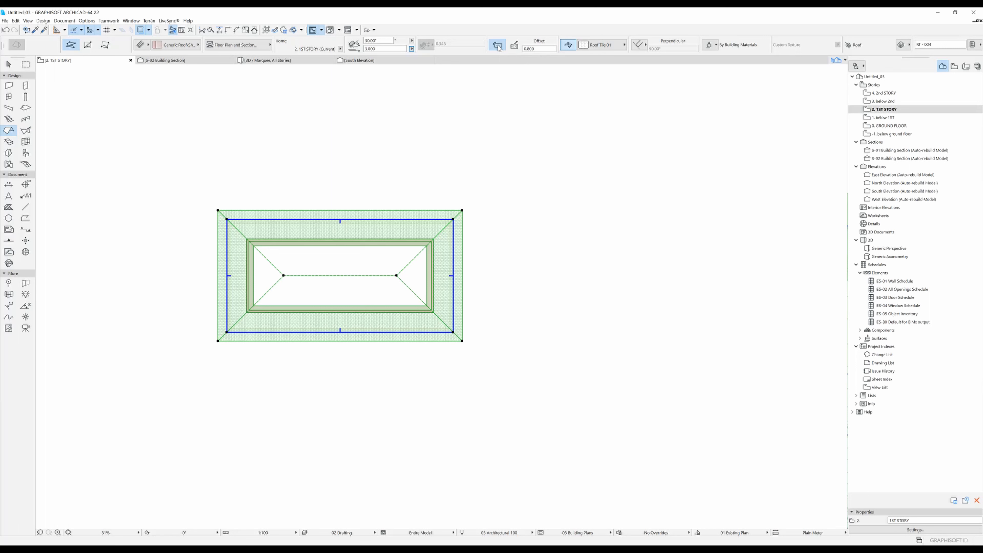
left_click(516, 48)
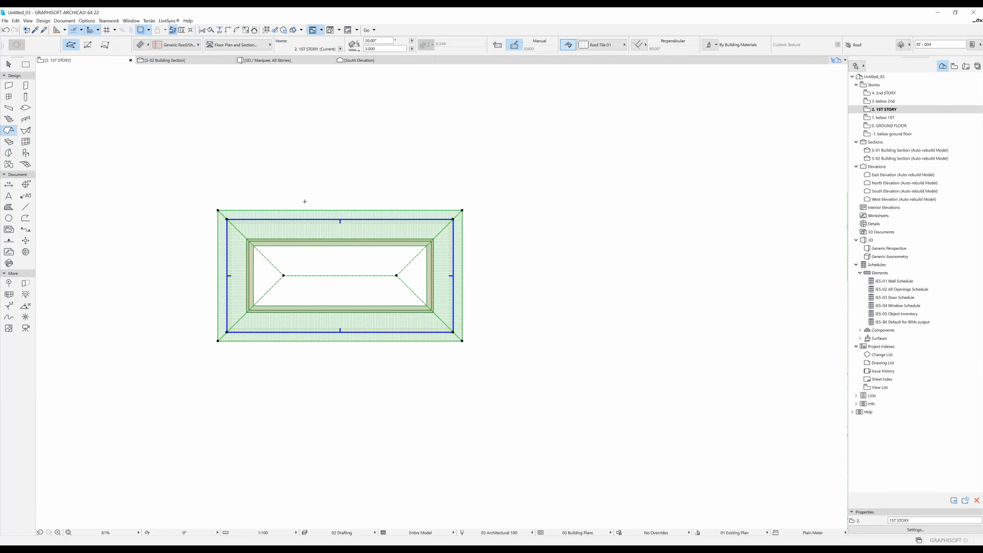
left_click(340, 211)
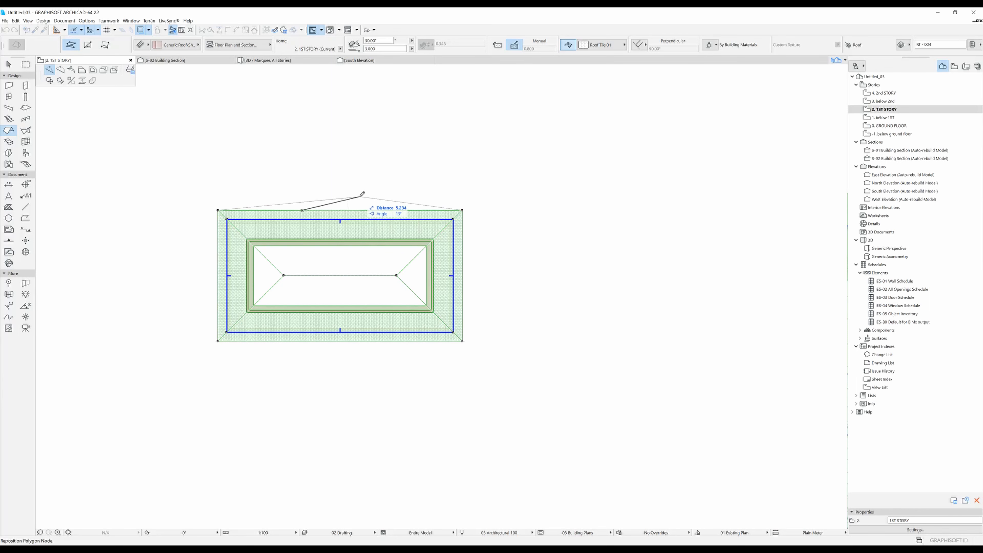
left_click(360, 197)
left_click(462, 210)
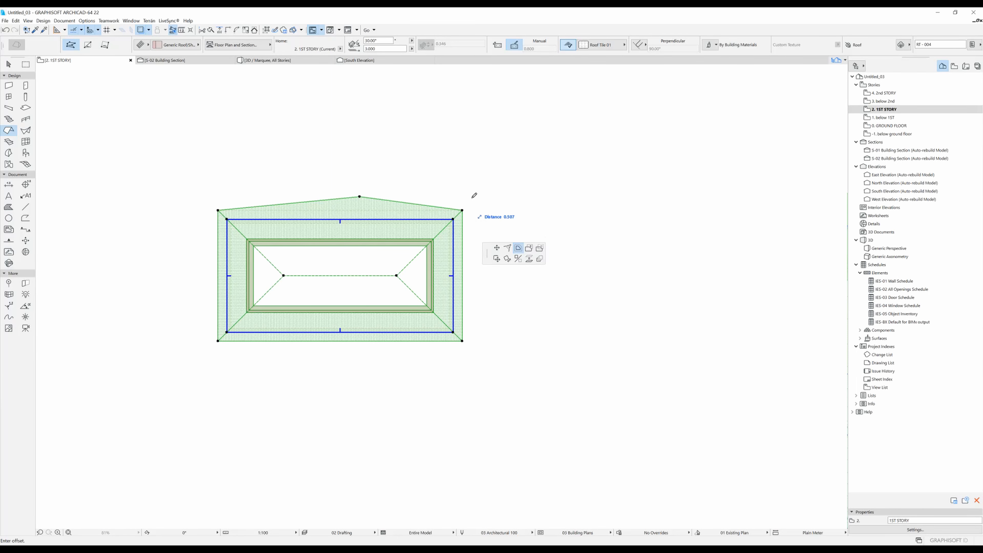
left_click(509, 247)
left_click(49, 70)
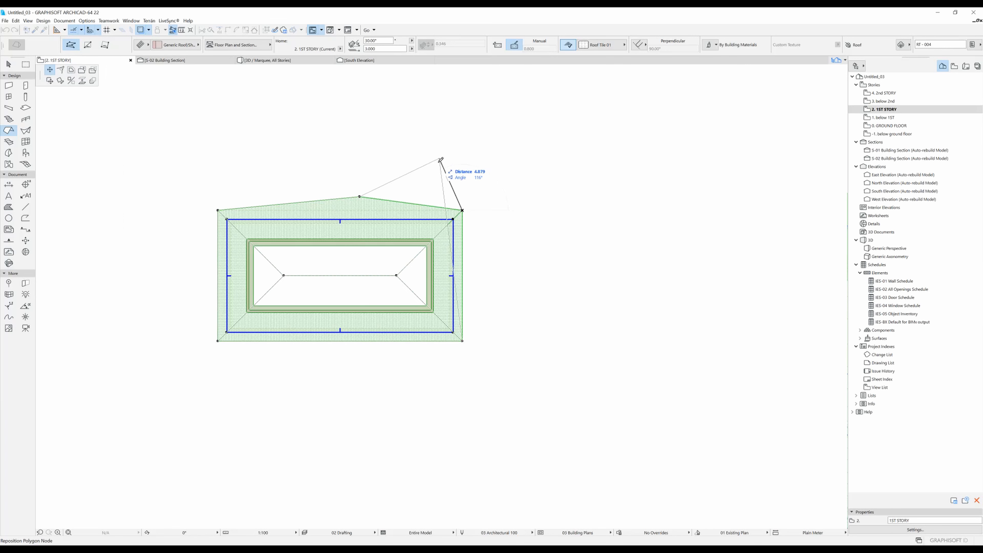
left_click(473, 182)
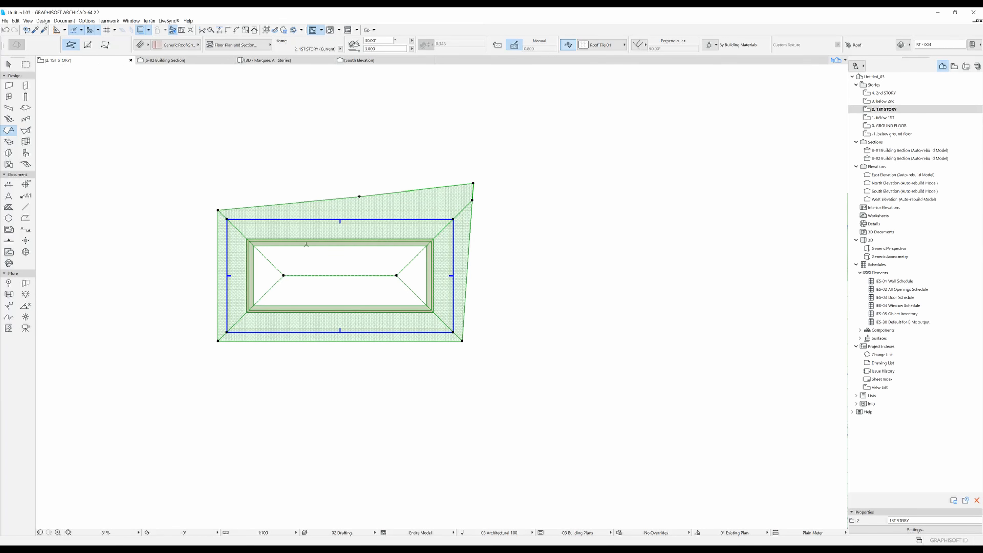
Step: Return the roof to a uniform eaves overhang with an offset of 0.5, and deselect it
left_click(498, 45)
left_click(533, 50)
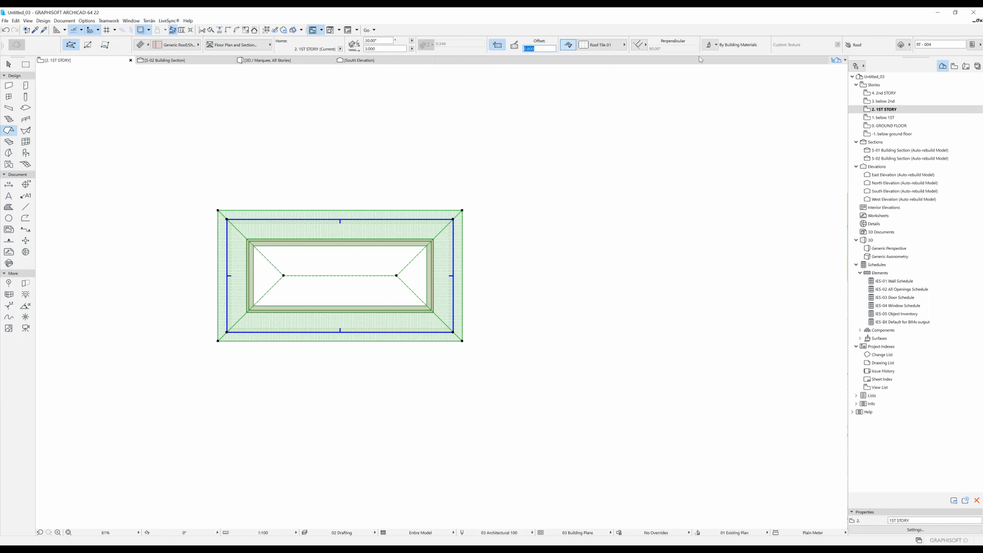
type("0.5")
key("Return")
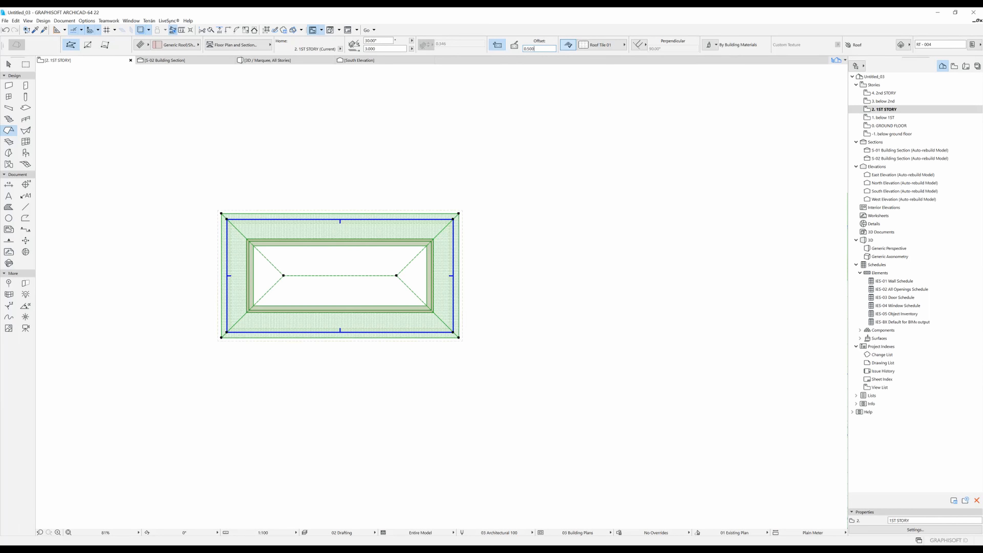
key("Escape")
Step: Draw a marquee around the whole building on the floor plan and show its contents in 3D
scroll(359, 224, "up", 2)
scroll(557, 244, "down", 2)
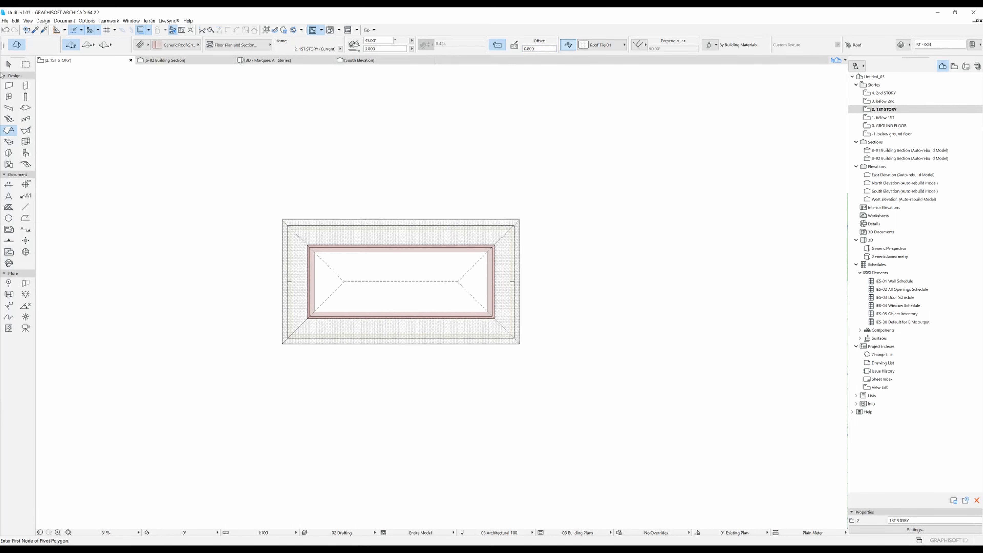
left_click(25, 65)
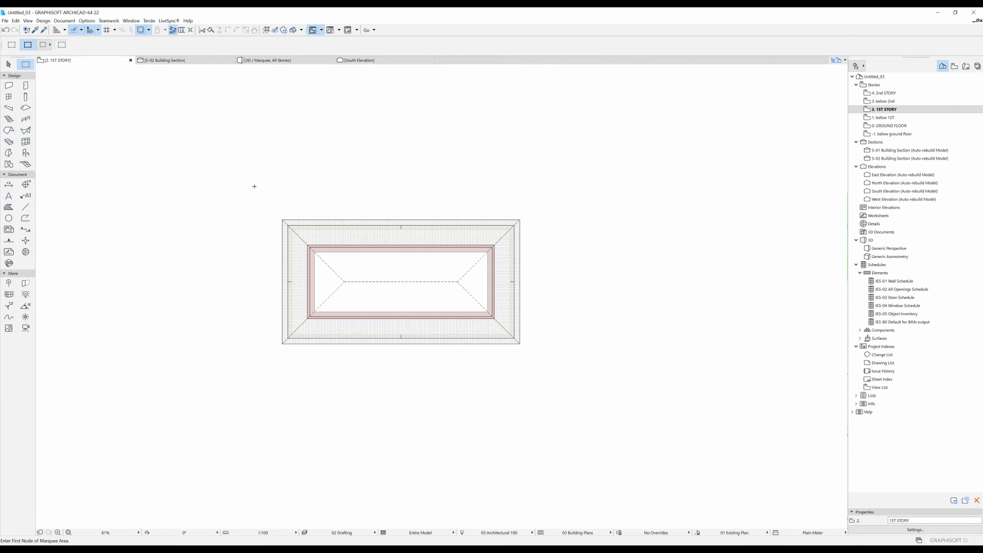
left_click(227, 162)
left_click(612, 423)
key("F5")
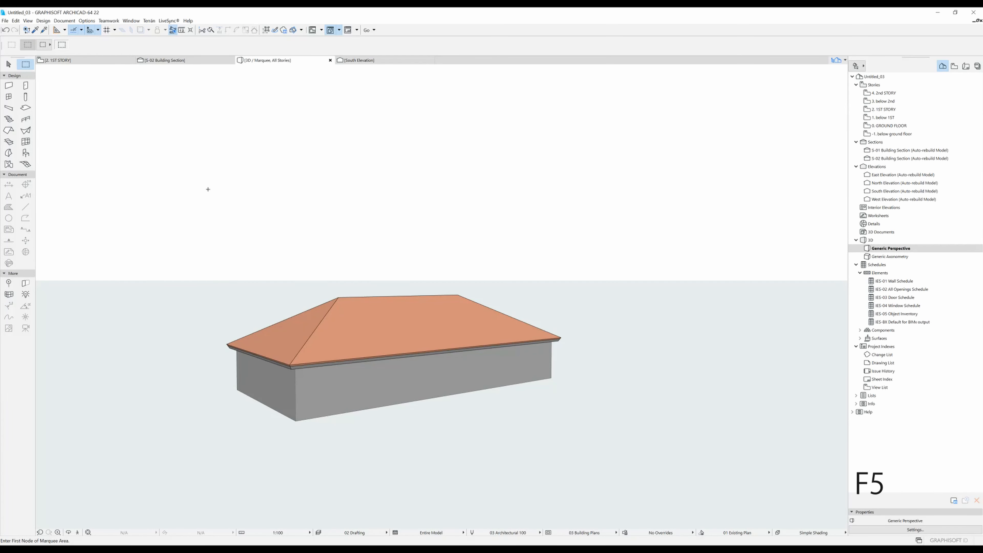
Step: Select the multi-plane roof in 3D and set its edge angle to Vertical
middle_click_drag(336, 324, 349, 253, "shift")
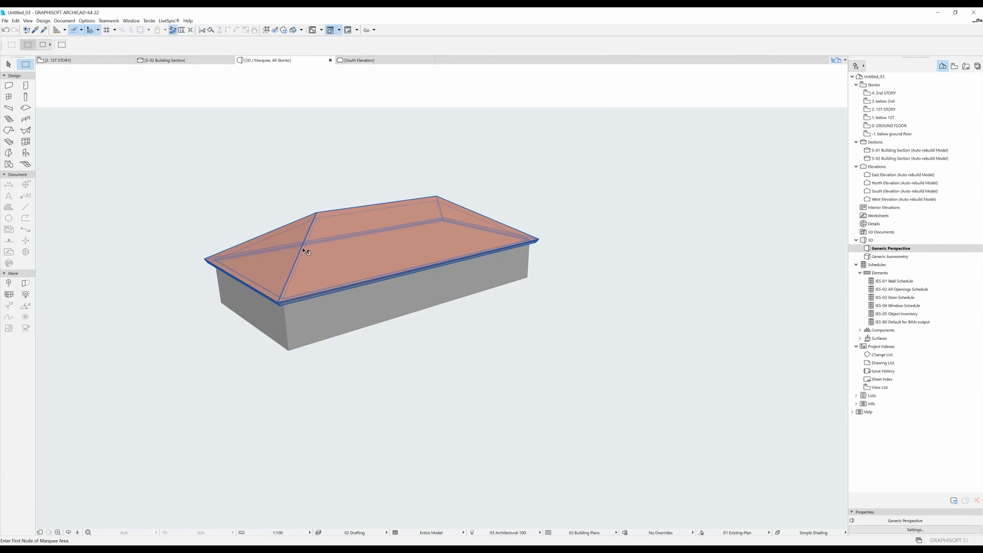
scroll(286, 272, "up", 2)
left_click(329, 248, "shift")
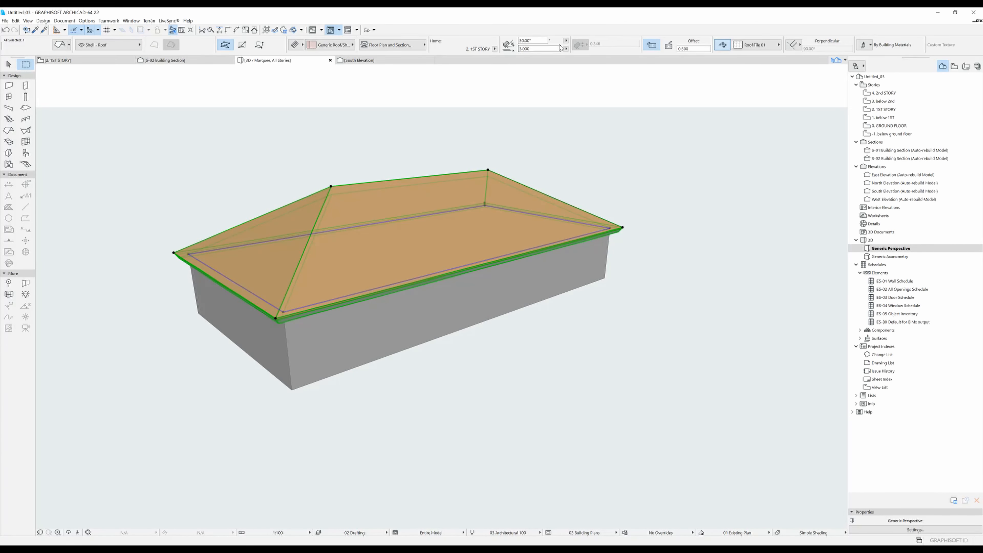
scroll(559, 45, "down", 2)
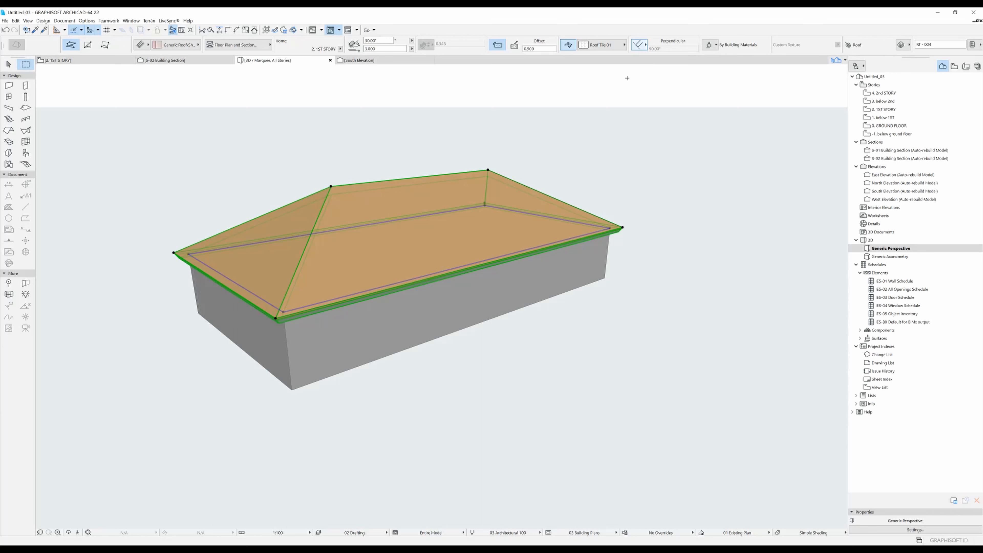
left_click(643, 47)
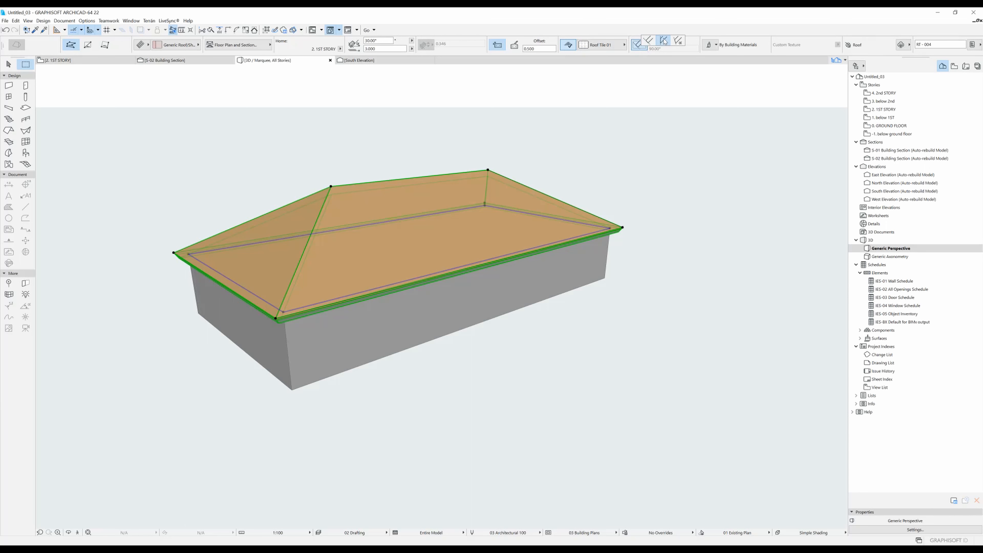
left_click(664, 41)
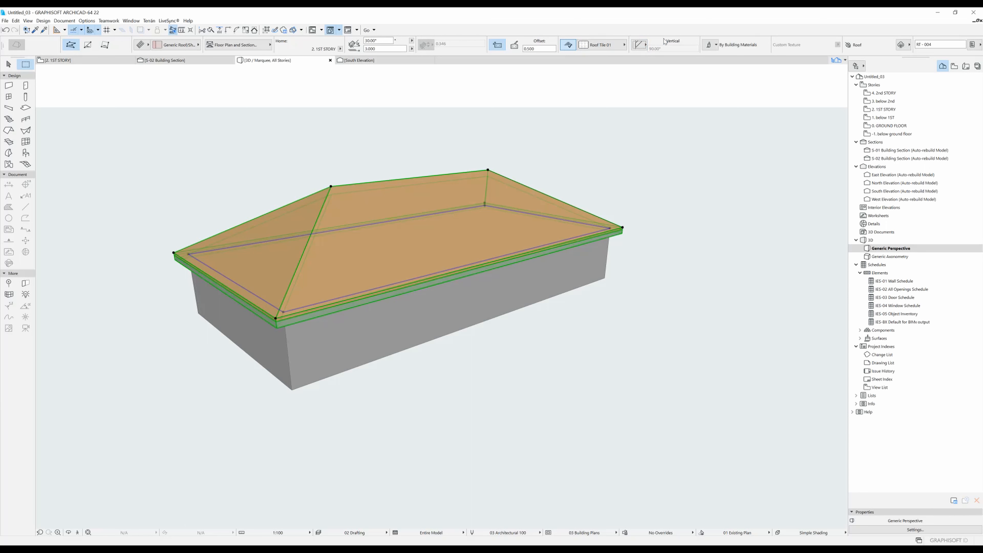
Step: Override the roof's top surface with the roof tile material and its edge and bottom surfaces with horizontal pine wood, and inspect the result in 3D
left_click(711, 43)
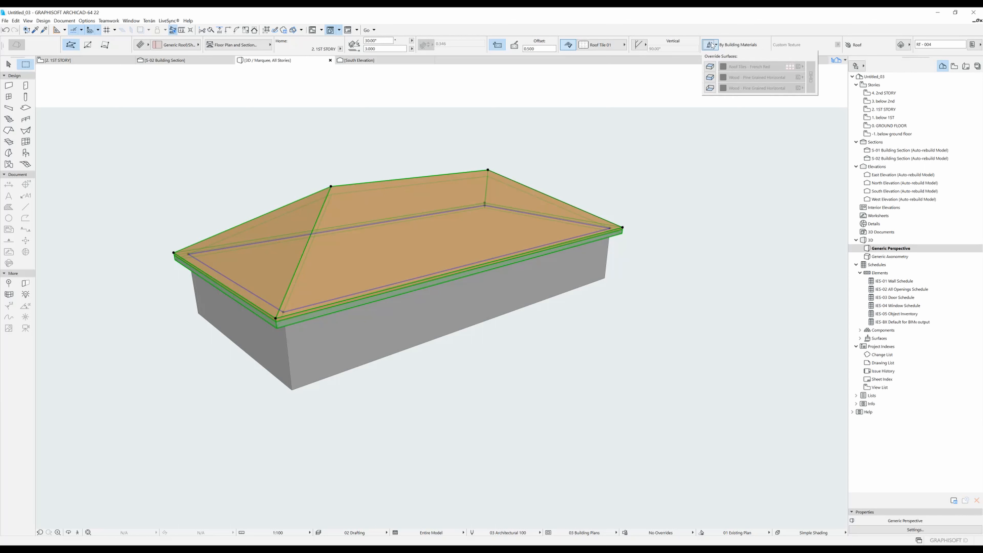
left_click(710, 67)
left_click(710, 78)
left_click(710, 88)
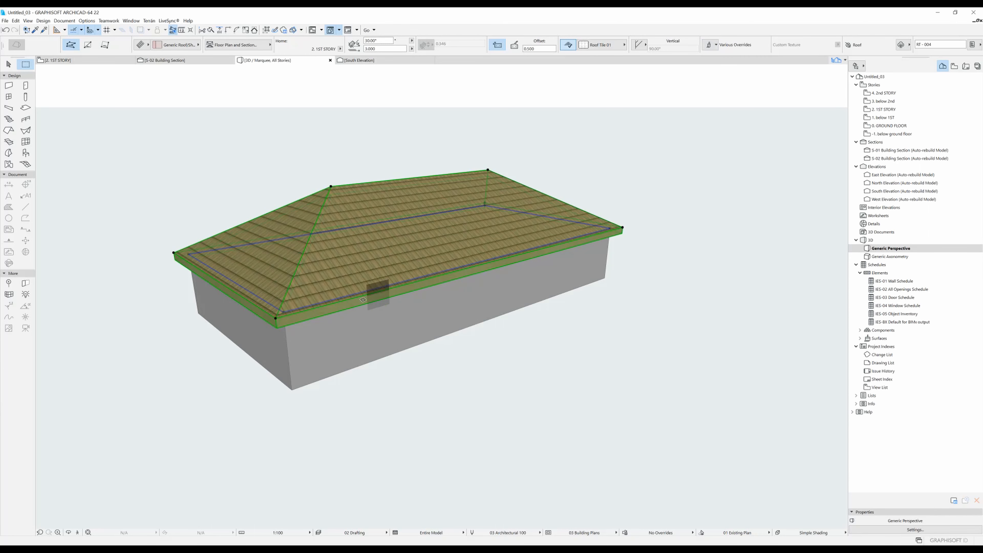
middle_click_drag(378, 344, 523, 273, "shift")
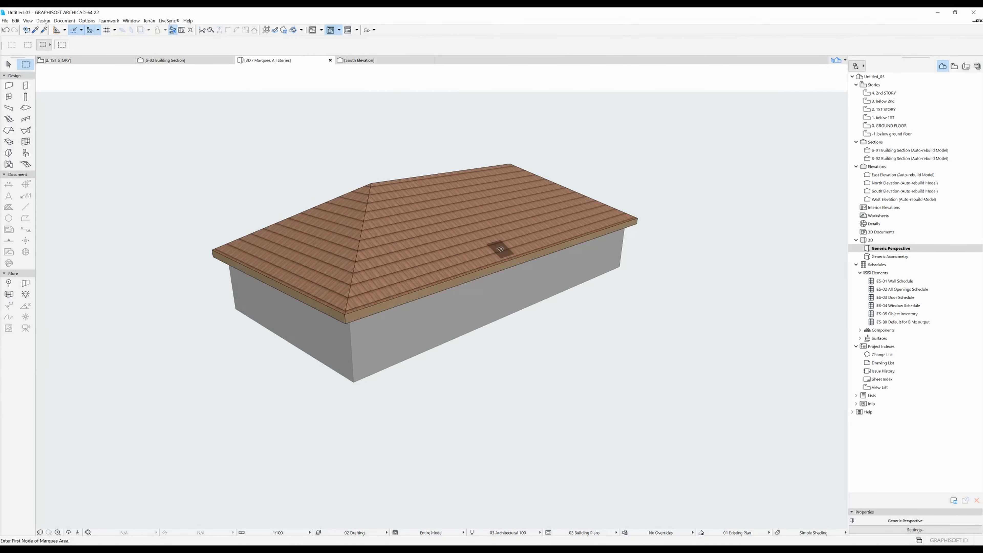
Step: Pick up the tiled roof's settings as the Roof tool defaults, review them in the default settings, and return to the floor plan
left_click(472, 207, "alt")
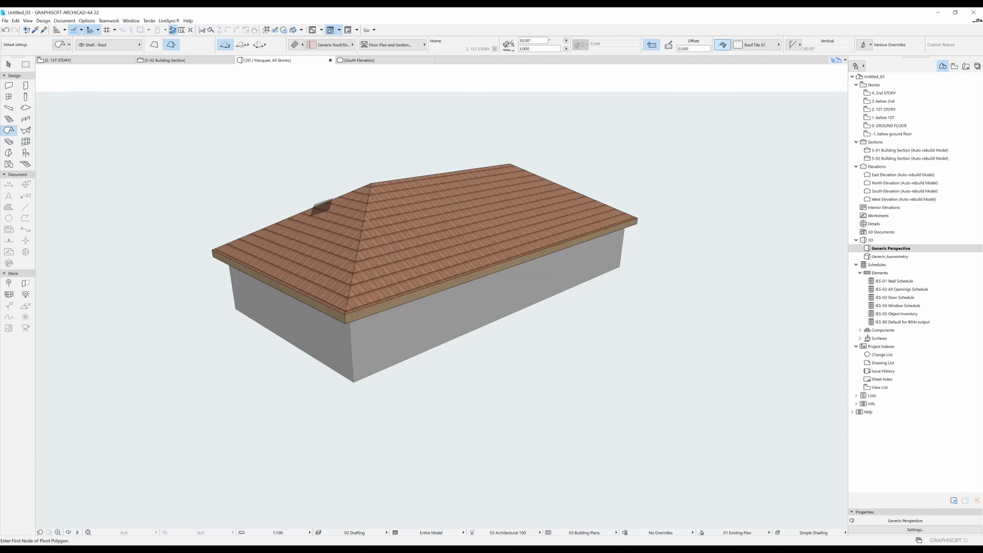
left_click(61, 46)
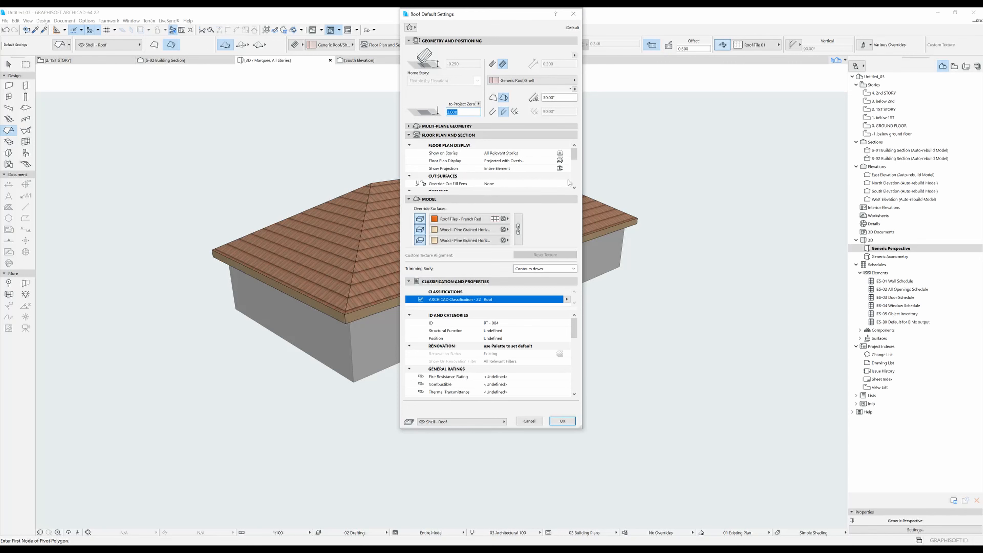
left_click(573, 14)
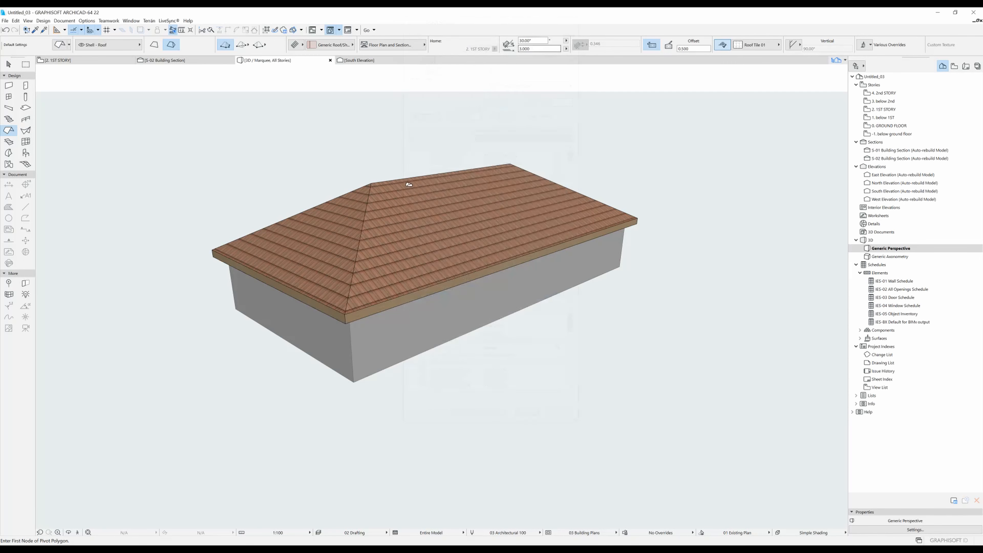
key("F2")
middle_click_drag(371, 366, 279, 323)
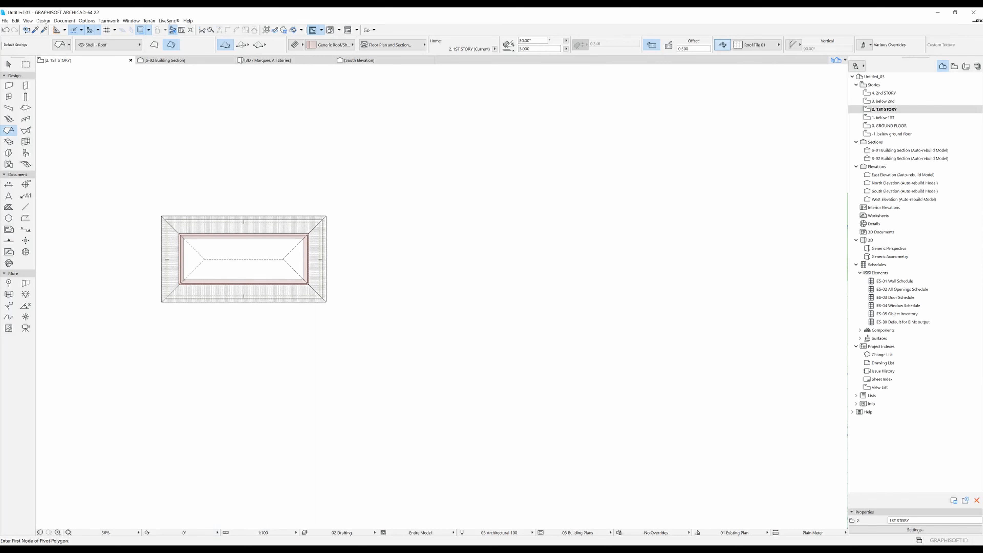
key("alt+Tab")
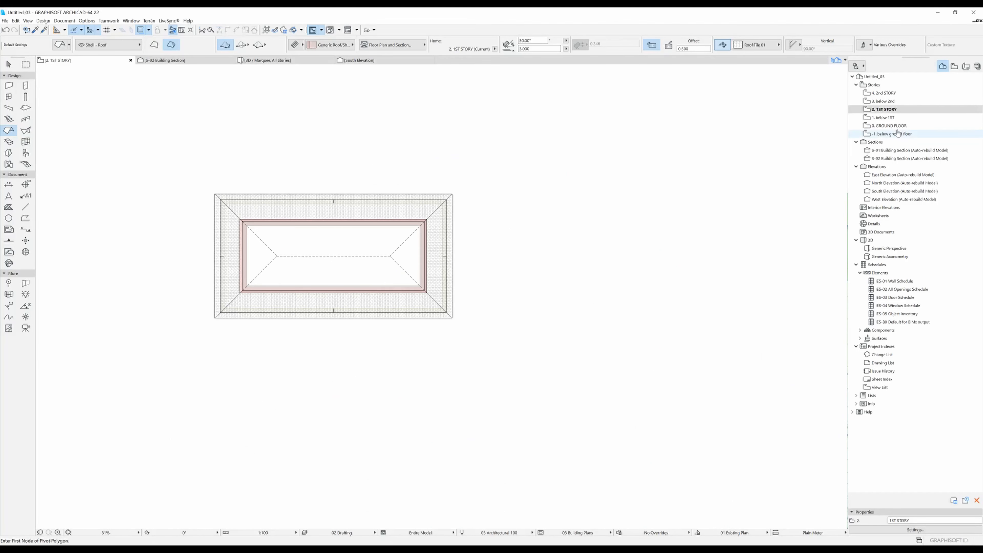
Step: On the Ground Floor plan, select the building's four walls and set up a Drag multiply using Increment and Spread with no rotation
double_click(889, 126)
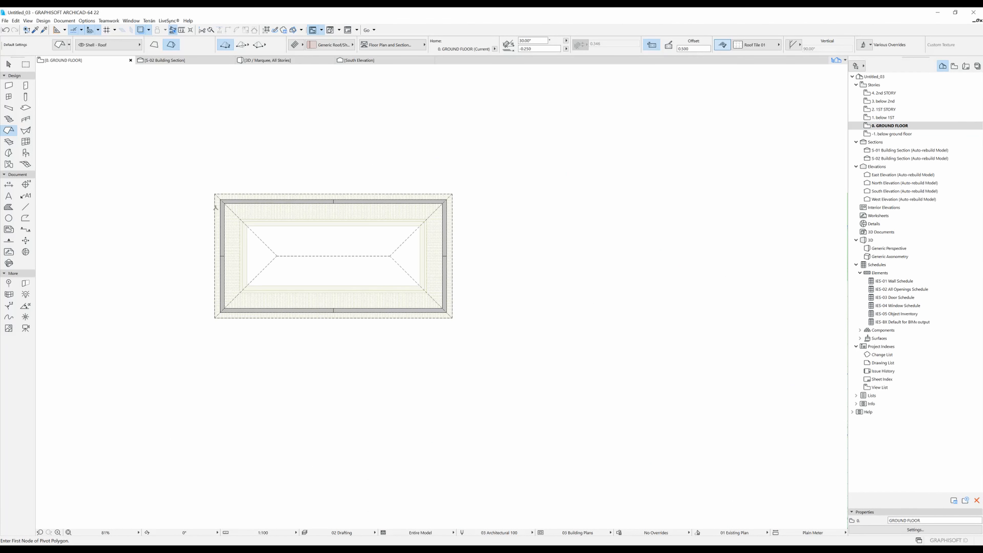
left_click(217, 210, "shift")
scroll(236, 227, "down", 3)
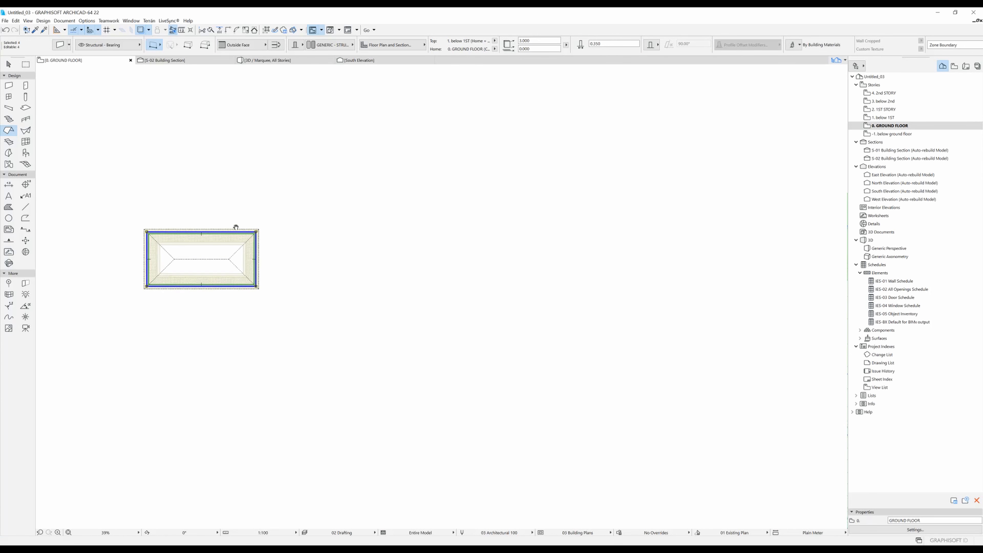
scroll(174, 215, "up", 5)
left_click(172, 217)
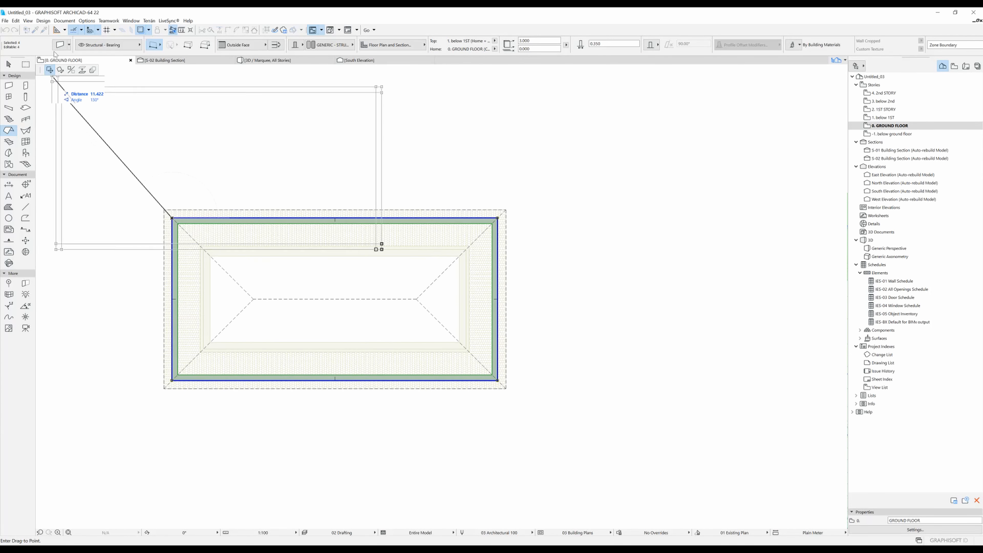
left_click(94, 72)
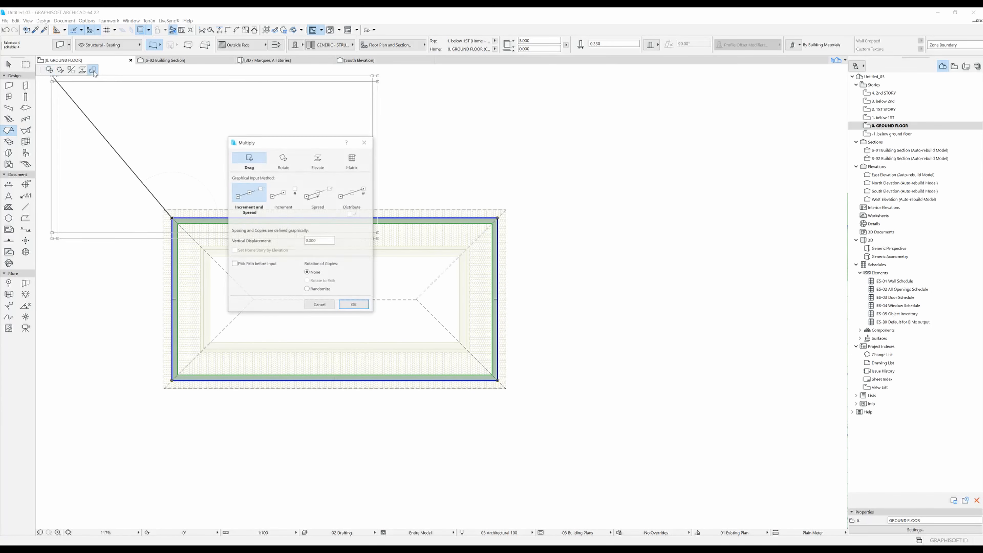
left_click(354, 305)
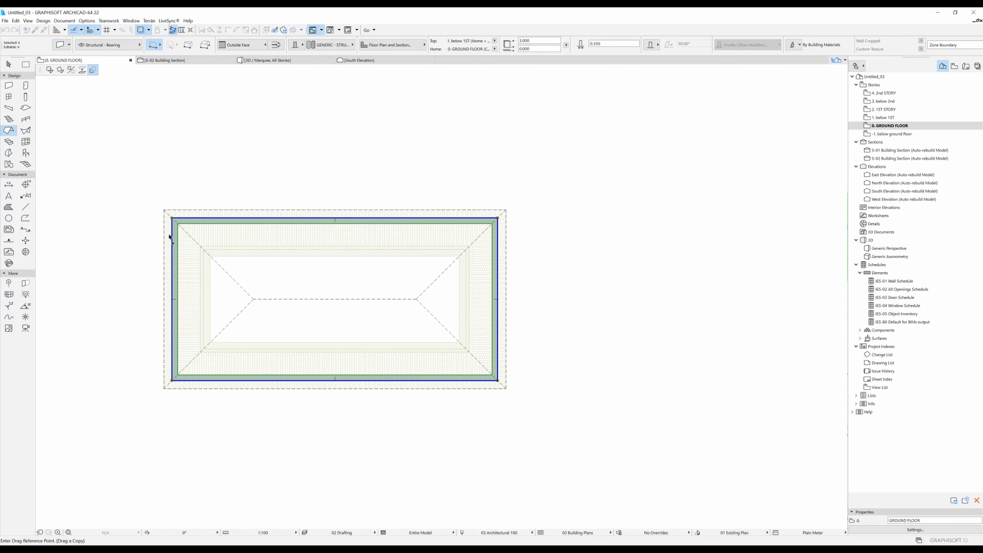
Step: Place five copies of the wall rectangle in a horizontal row beside the original, spaced 30 apart
left_click(172, 217)
scroll(301, 242, "down", 4)
middle_click_drag(301, 242, 207, 268)
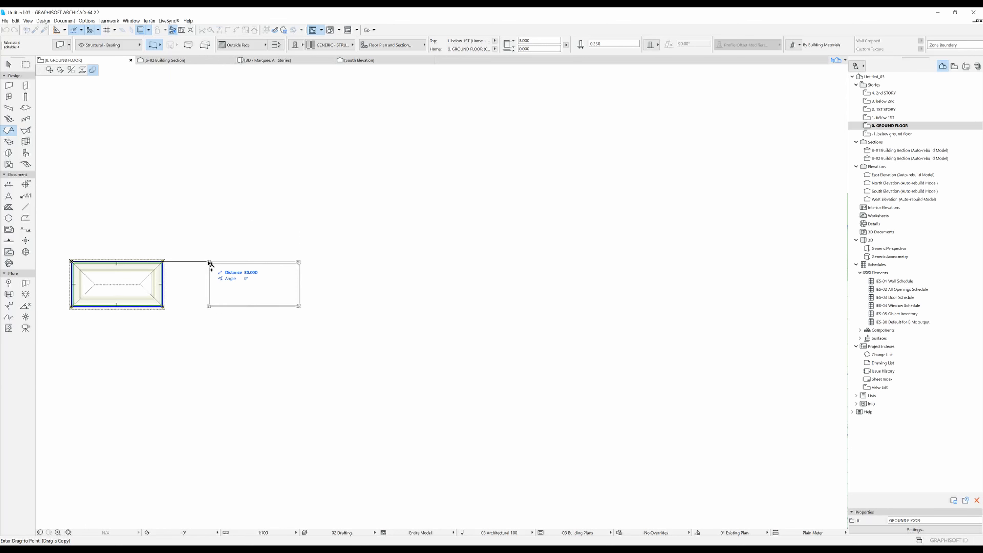
left_click(209, 263)
scroll(296, 259, "down", 2)
middle_click_drag(358, 257, 294, 257)
left_click(270, 259)
left_click(349, 259)
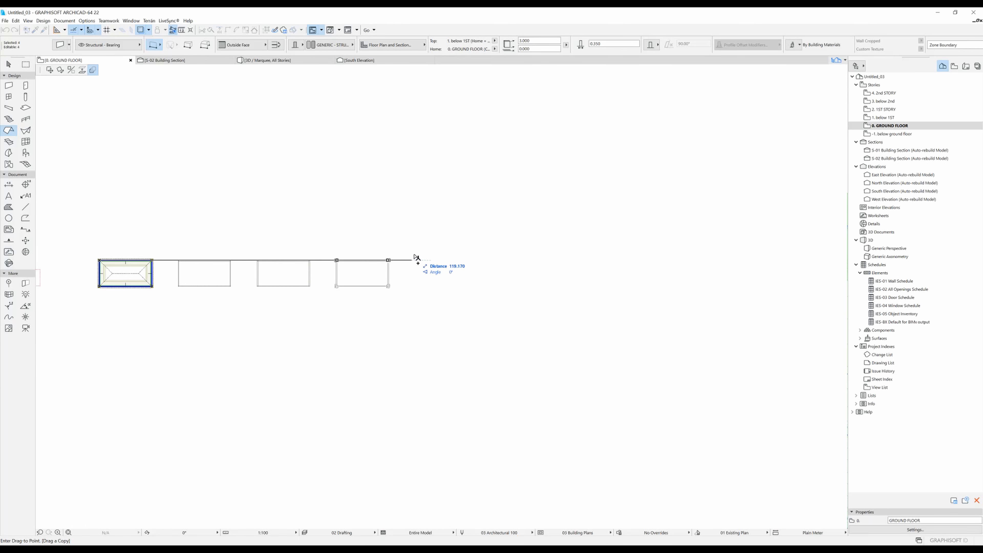
left_click(441, 259)
left_click(509, 259)
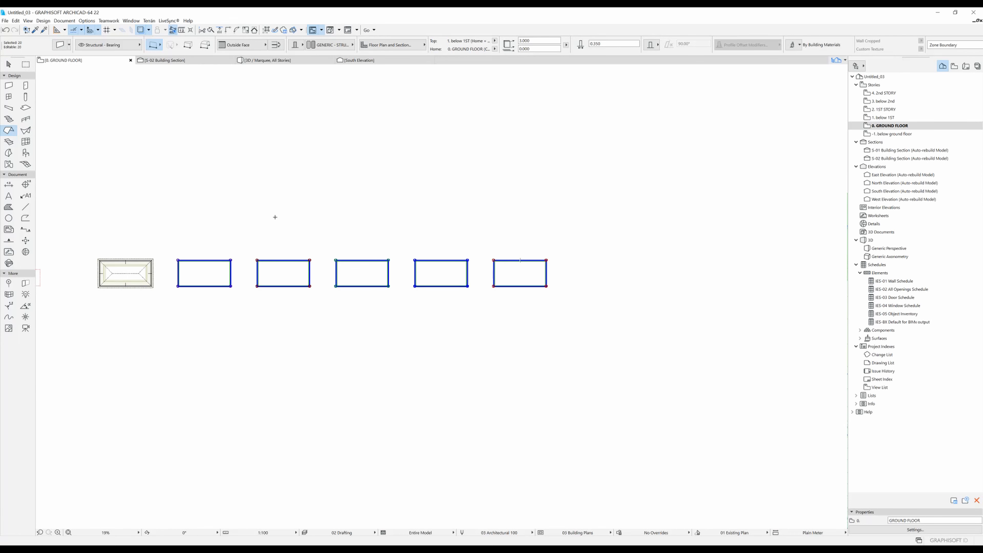
Step: Copy the five wall rectangles straight down to form a second parallel row below the first
key("ctrl+shift+d")
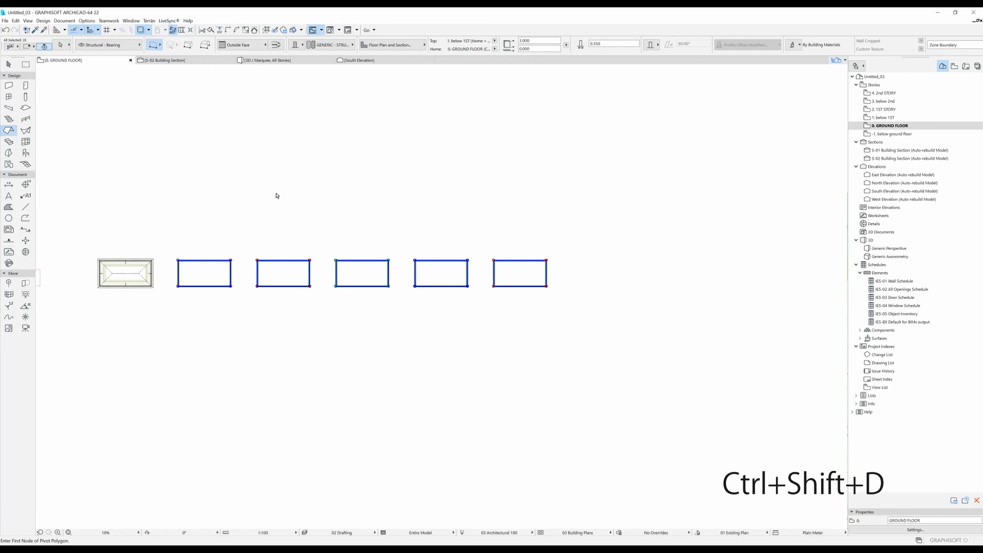
left_click(277, 230)
key("Tab")
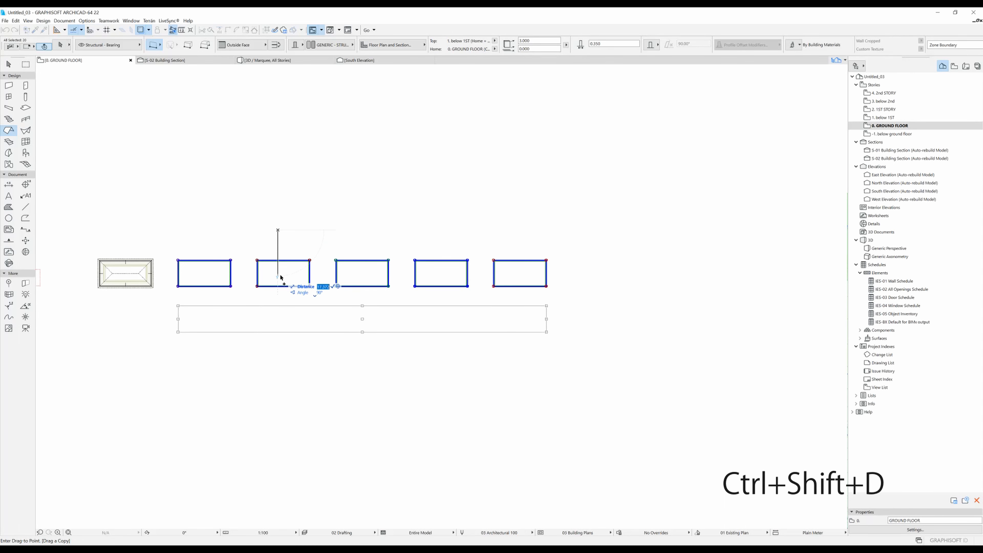
left_click(278, 283)
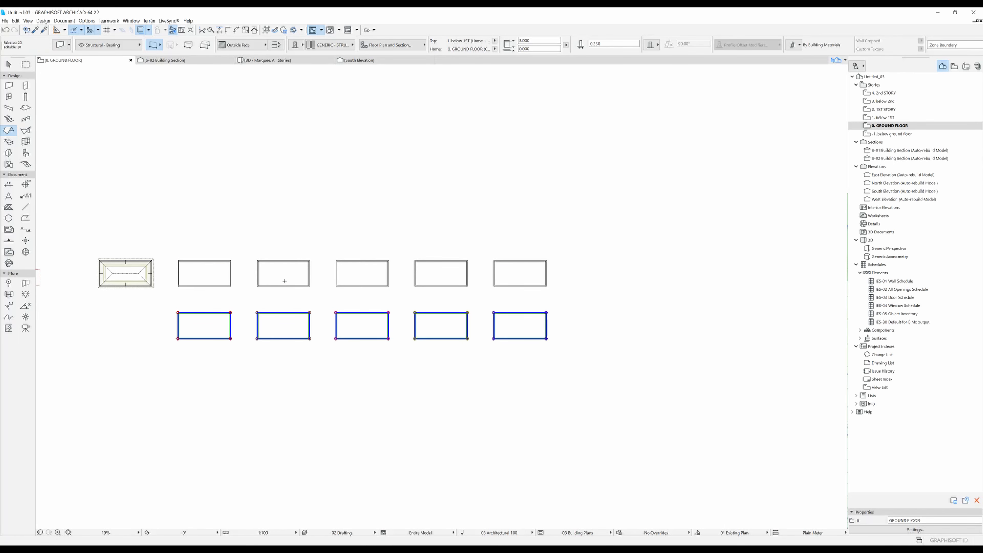
key("alt+Tab")
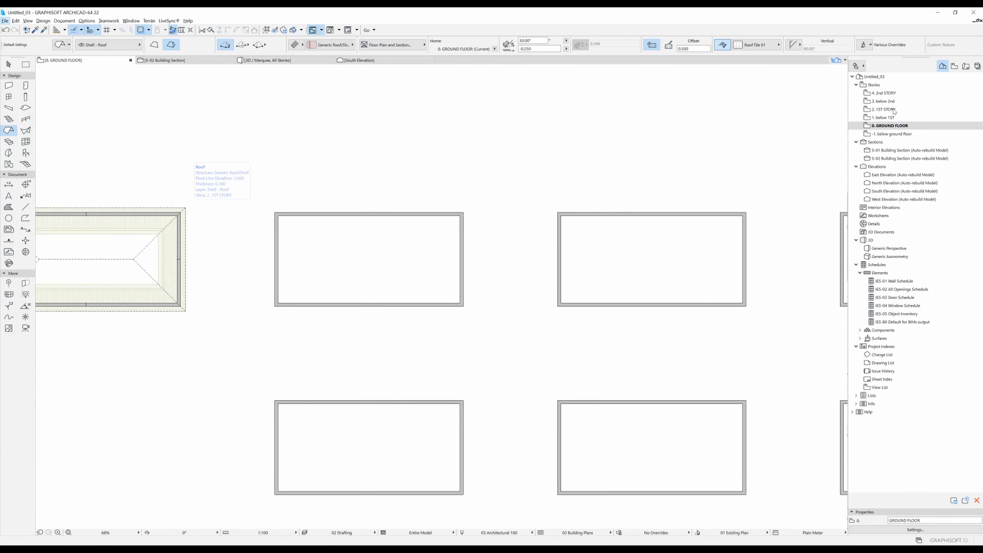
Step: On the 1st Story plan, create a rectangular multi-plane roof with the existing roof's settings over the first copied building of the upper row
double_click(894, 112)
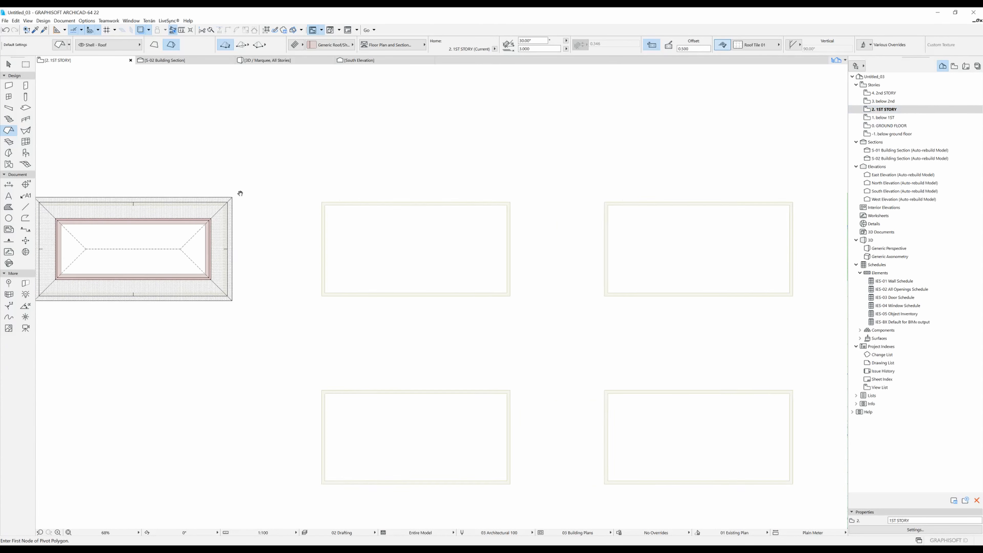
middle_click_drag(288, 196, 285, 211)
left_click(200, 207, "alt")
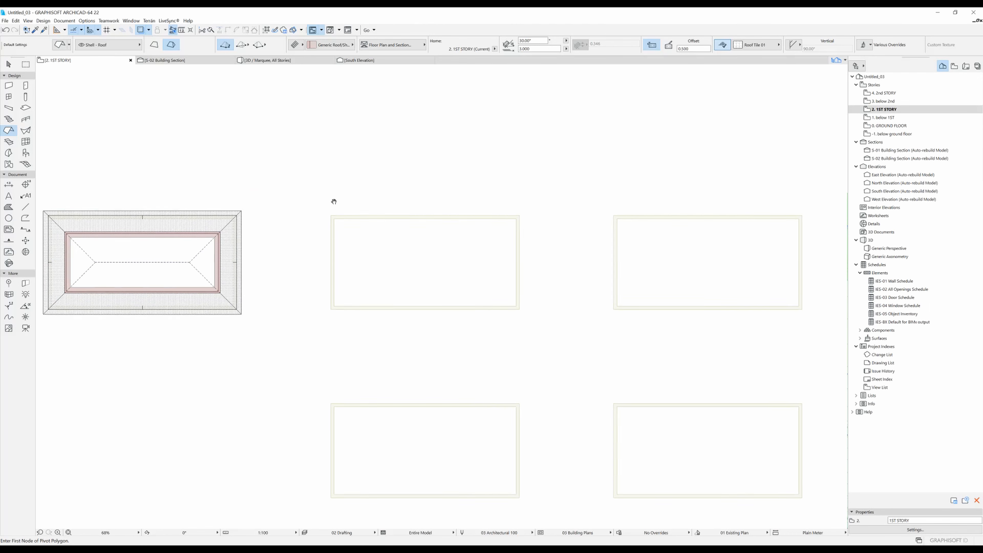
middle_click_drag(334, 200, 290, 196)
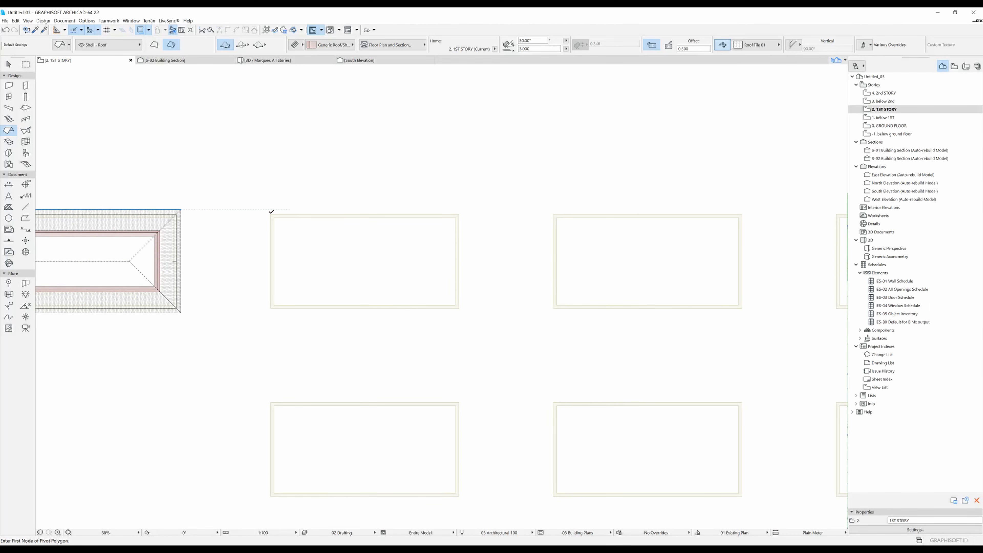
left_click(271, 214)
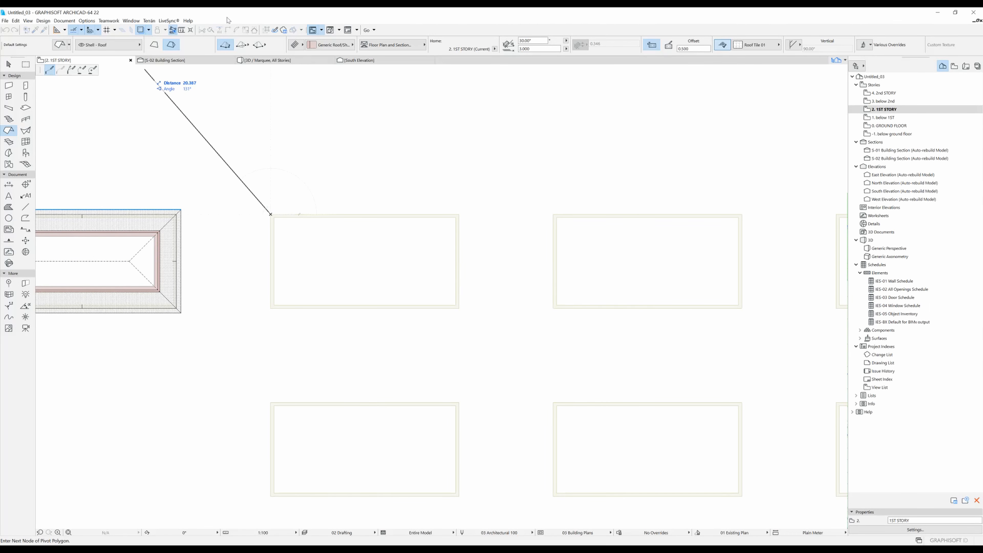
left_click(243, 45)
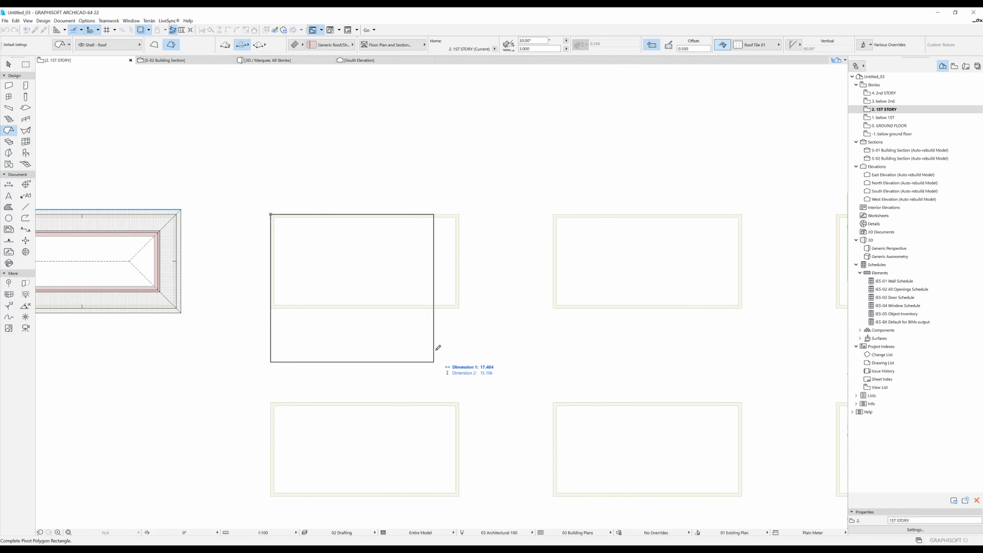
left_click(462, 305)
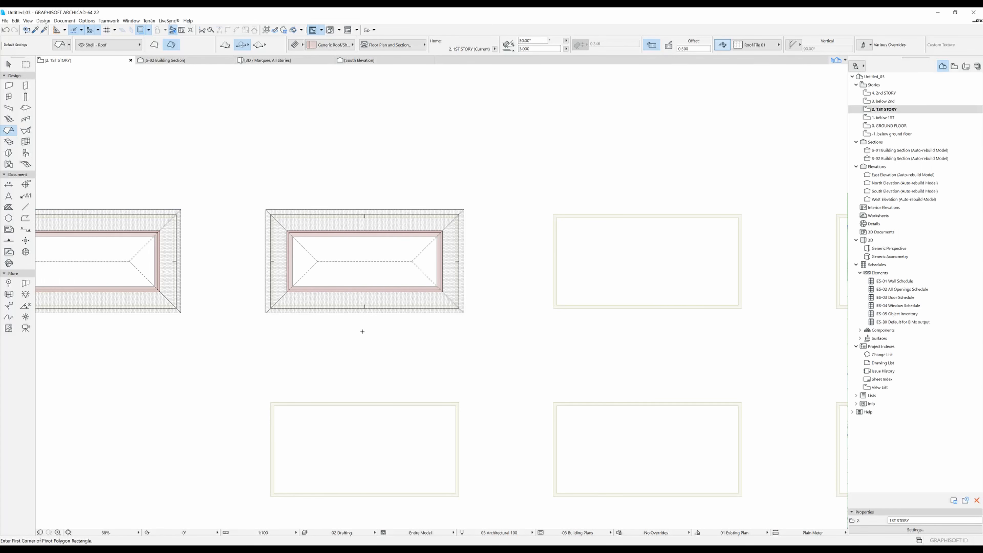
Step: Select the new roof and stretch its west ridge end horizontally out to the eaves to turn that hip into a gable
left_click(385, 261, "shift")
left_click(318, 261)
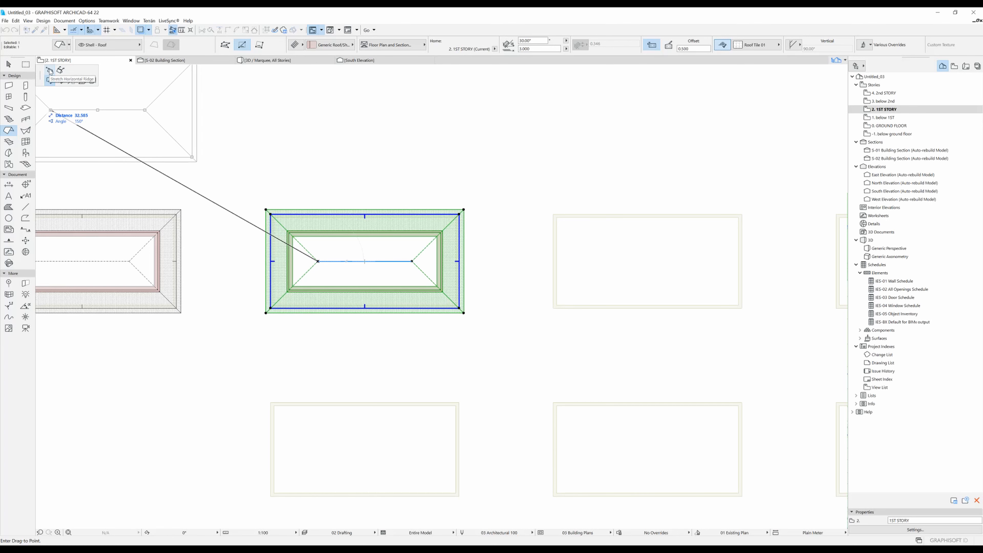
left_click(49, 71)
scroll(259, 260, "up", 4)
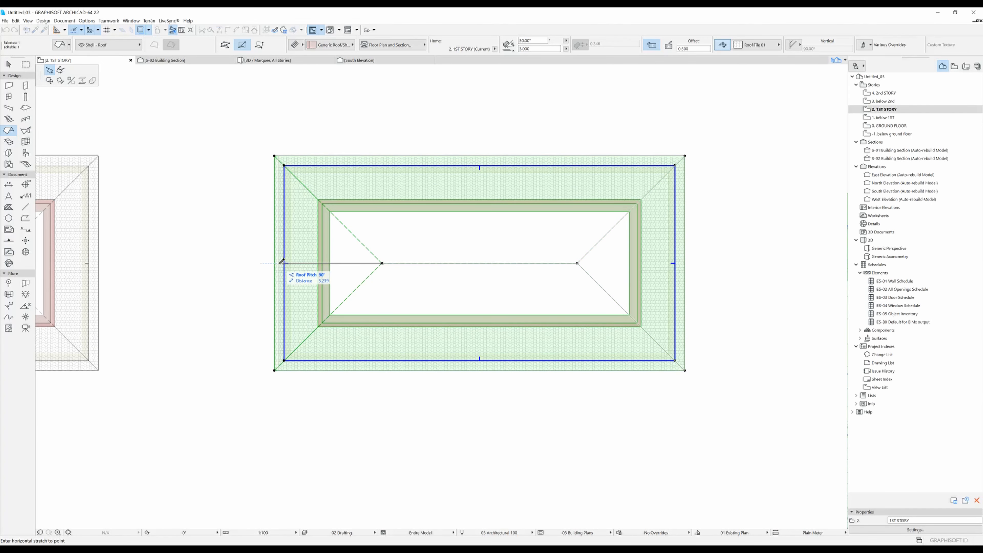
left_click(281, 262)
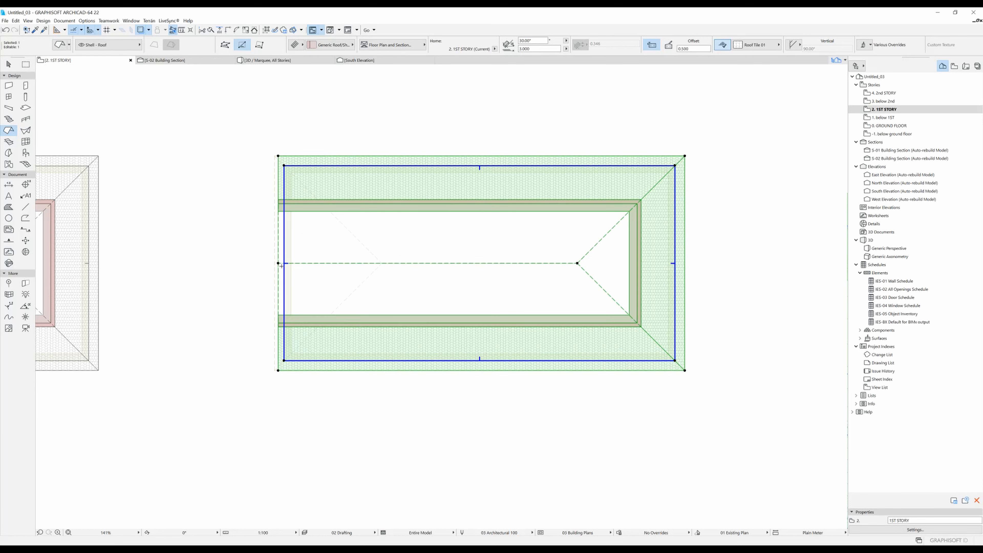
Step: Stretch the east ridge end horizontally past the wall to form a second gable, and move its ridge node onto the wall line
left_click(578, 263)
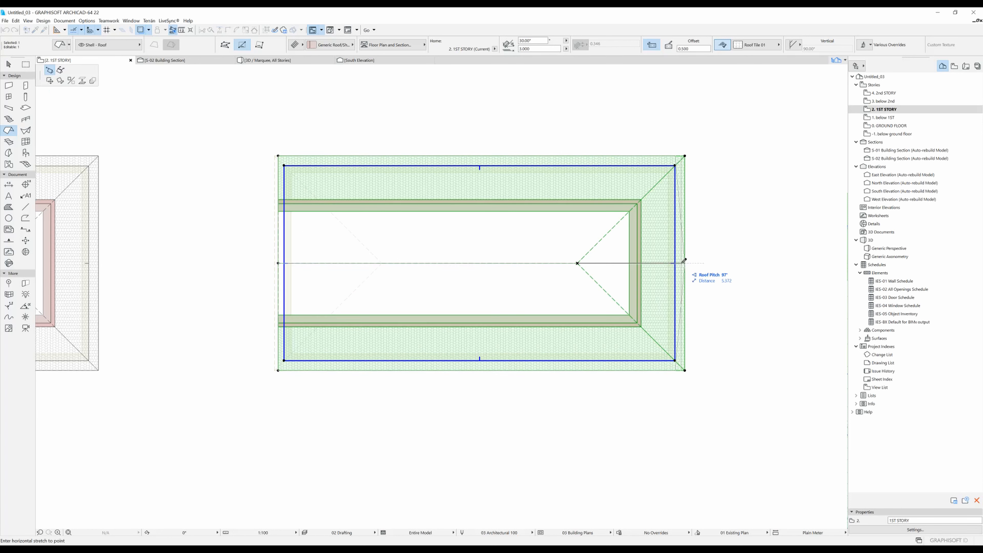
left_click(681, 263)
left_click(681, 263)
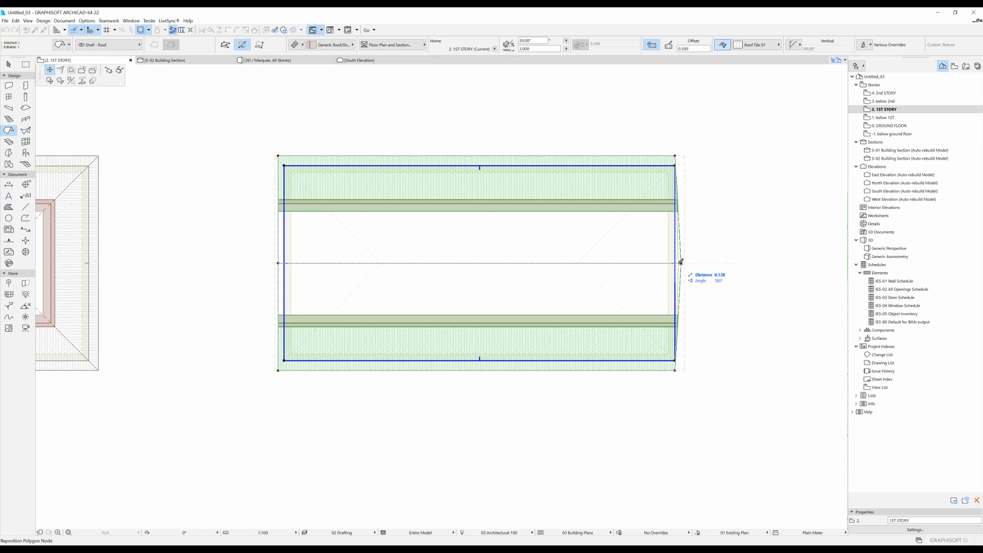
left_click(678, 263)
left_click(678, 263)
left_click(675, 263)
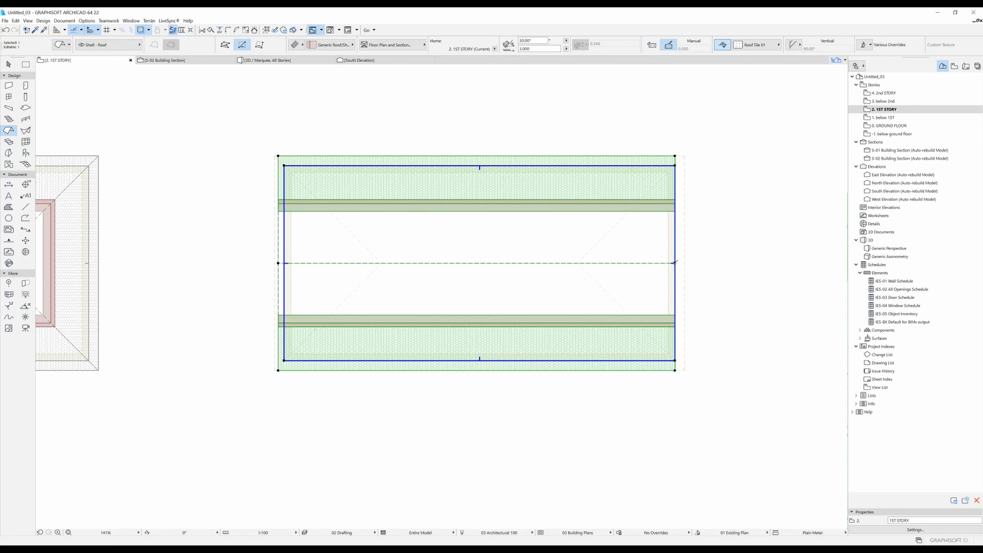
Step: Restore the roof's uniform overhang with an offset of 0.5, align the east ridge node with the eaves corners, and deselect the roof
left_click(652, 46)
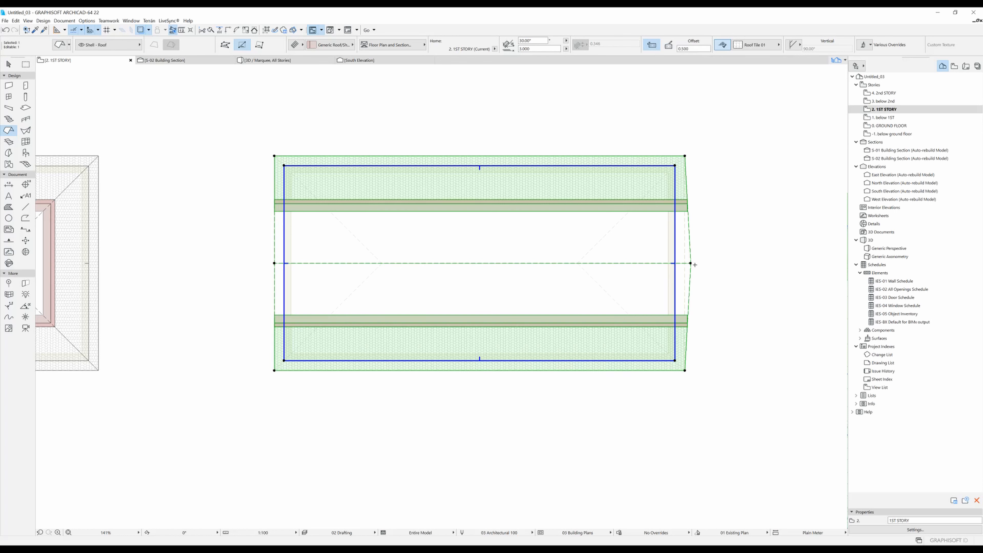
left_click(691, 264)
left_click(696, 269)
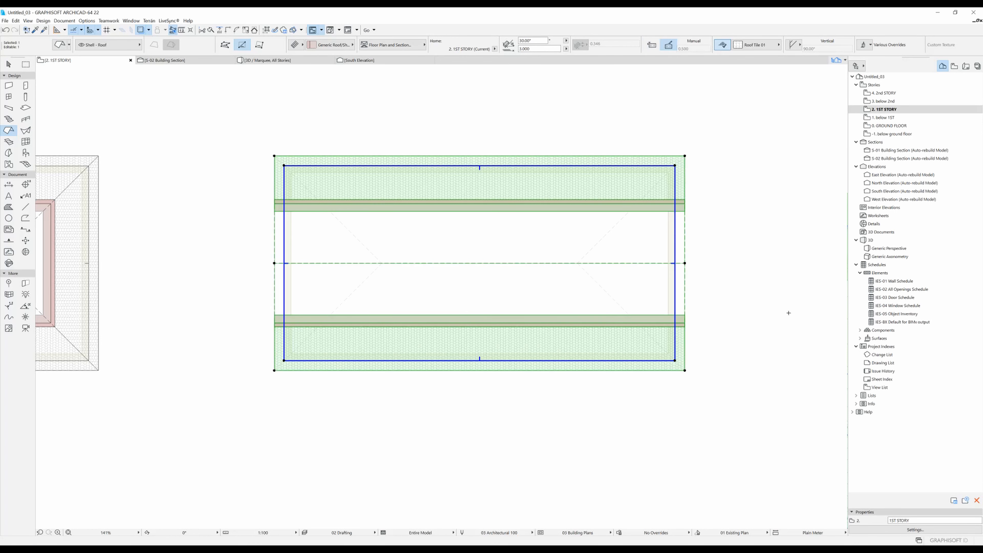
key("Escape")
Step: Draw a marquee around the gable-roofed building on the plan, show its contents in 3D, and orbit to inspect the gable end
scroll(255, 251, "down", 2)
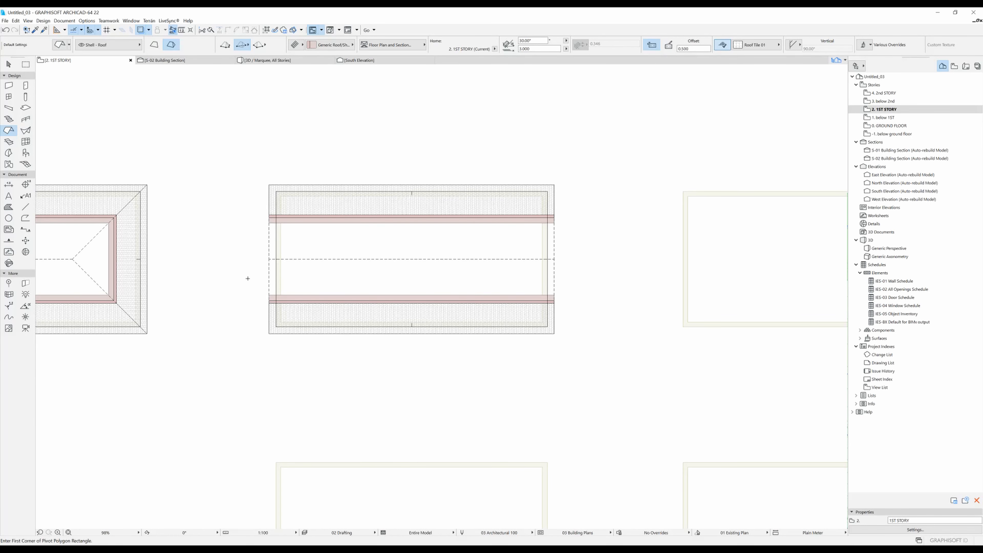
scroll(248, 278, "down", 3)
left_click(26, 64)
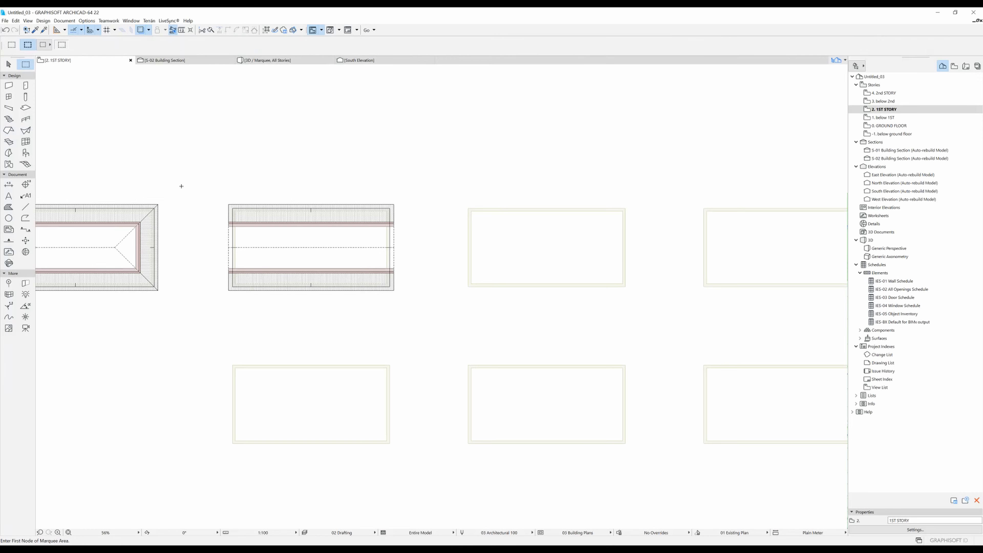
scroll(217, 201, "down", 1)
left_click(208, 179)
left_click(395, 315)
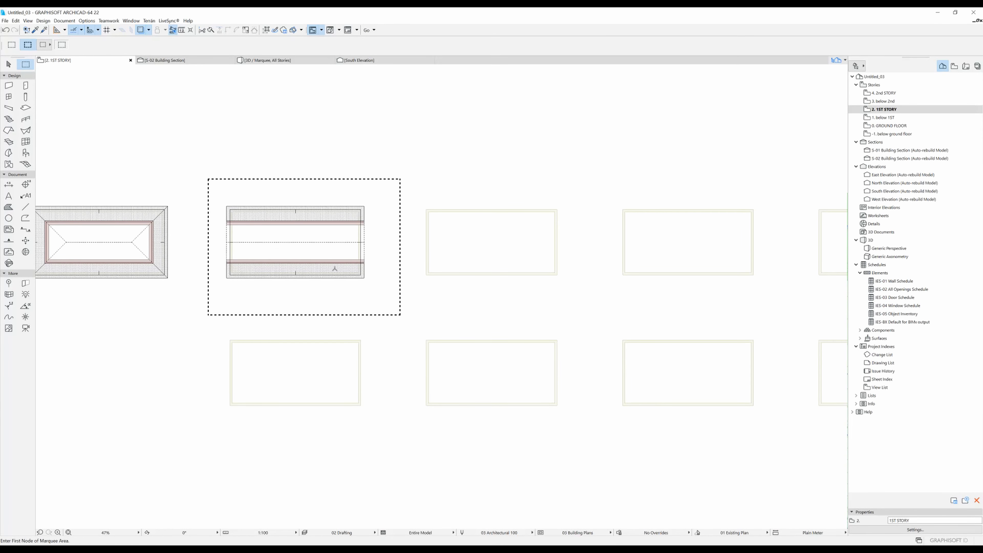
key("F5")
middle_click_drag(347, 143, 397, 273, "shift")
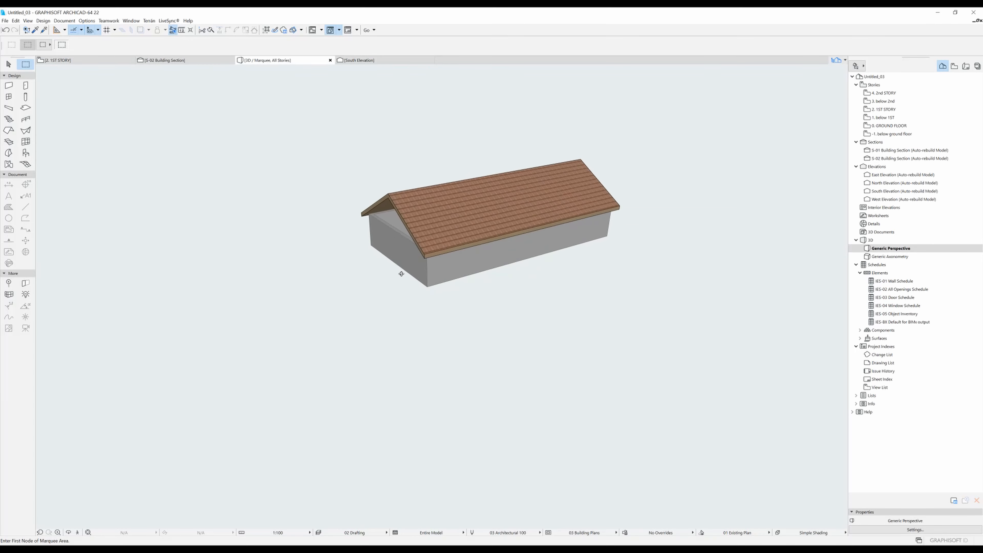
Step: Check the roof types reference image, and draw a rotated-rectangle multi-plane roof over the upper-row building just east of the gable roof
key("F2")
key("alt+Tab")
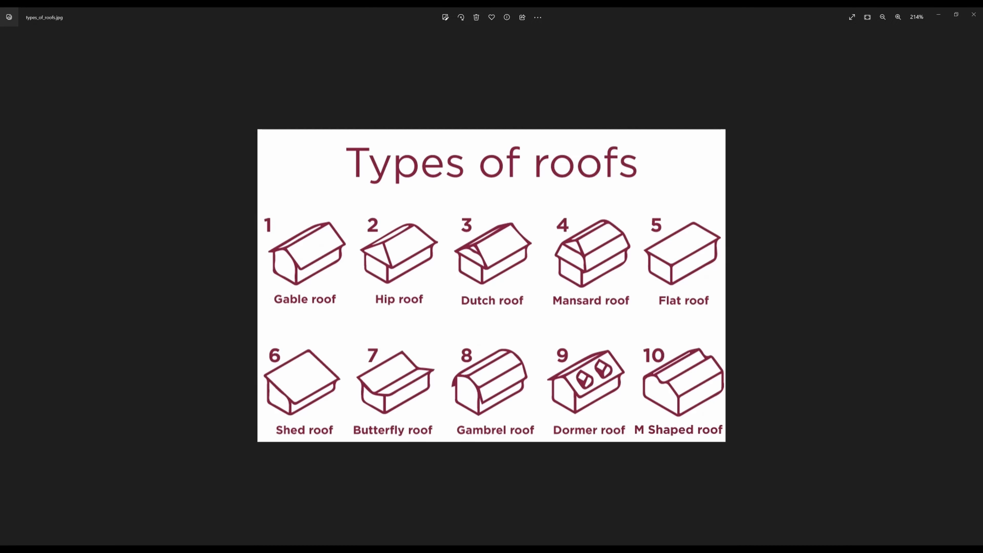
key("alt+Tab")
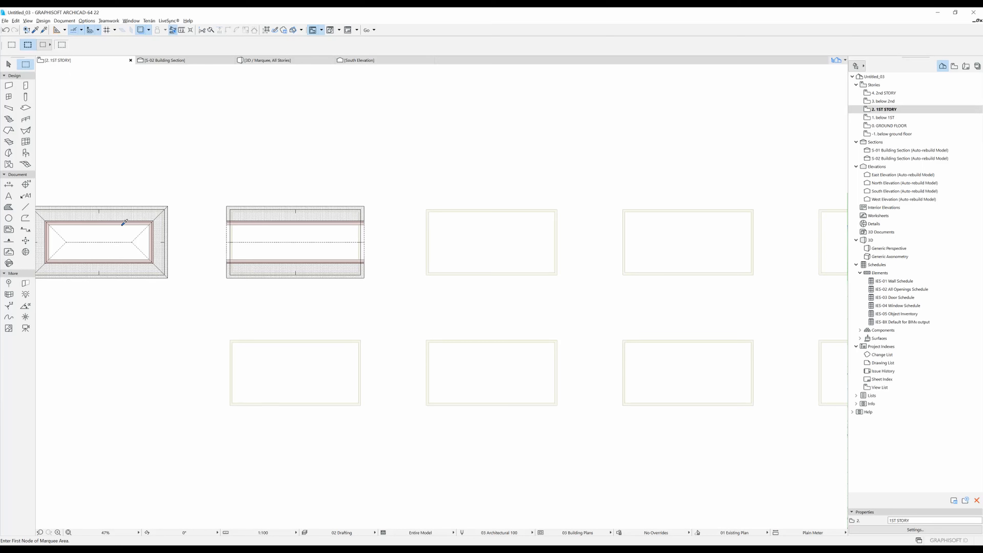
left_click(9, 130)
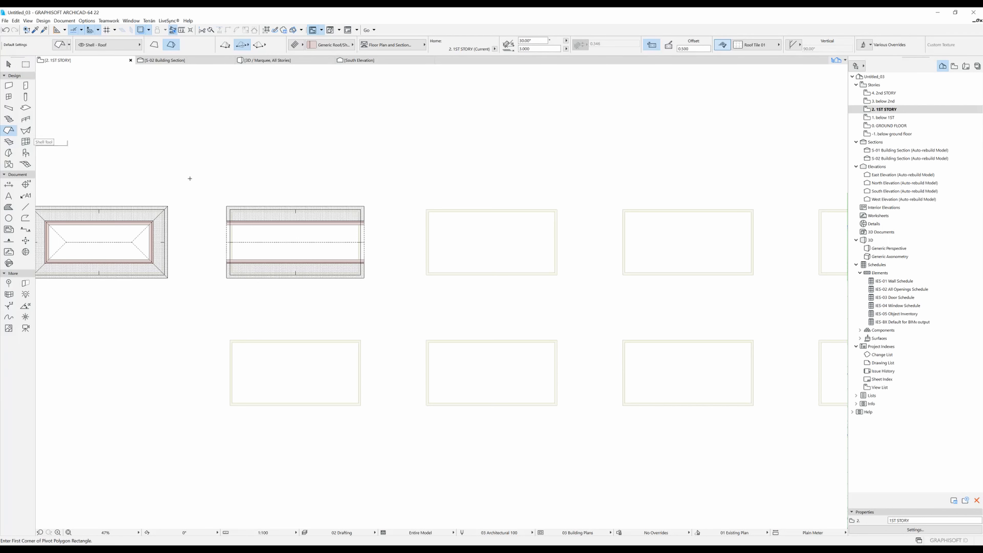
left_click(258, 45)
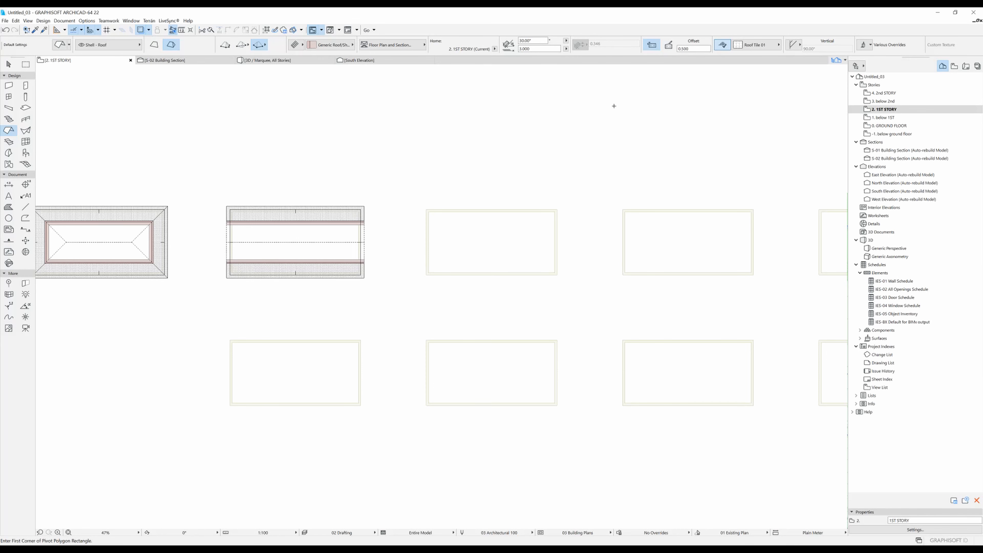
scroll(566, 244, "up", 3)
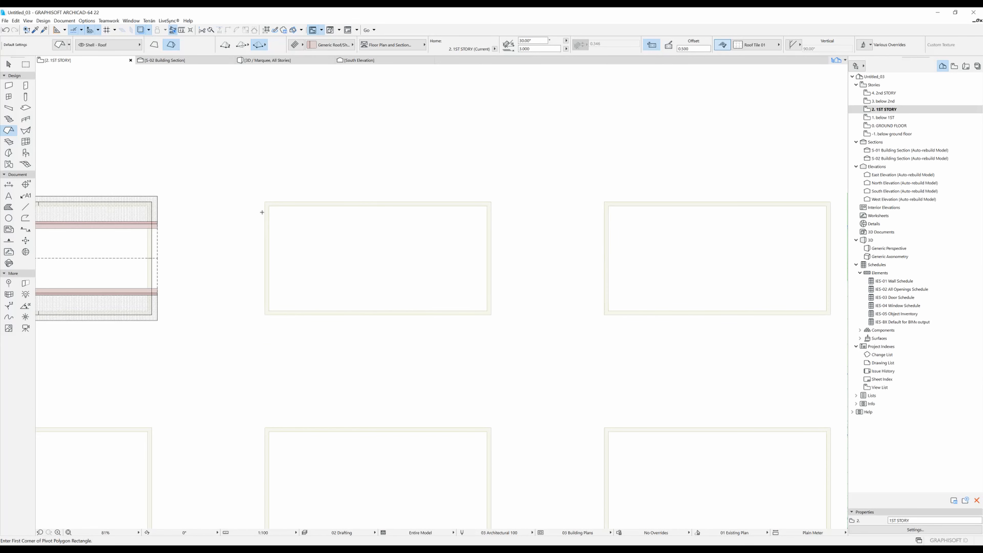
left_click(265, 201)
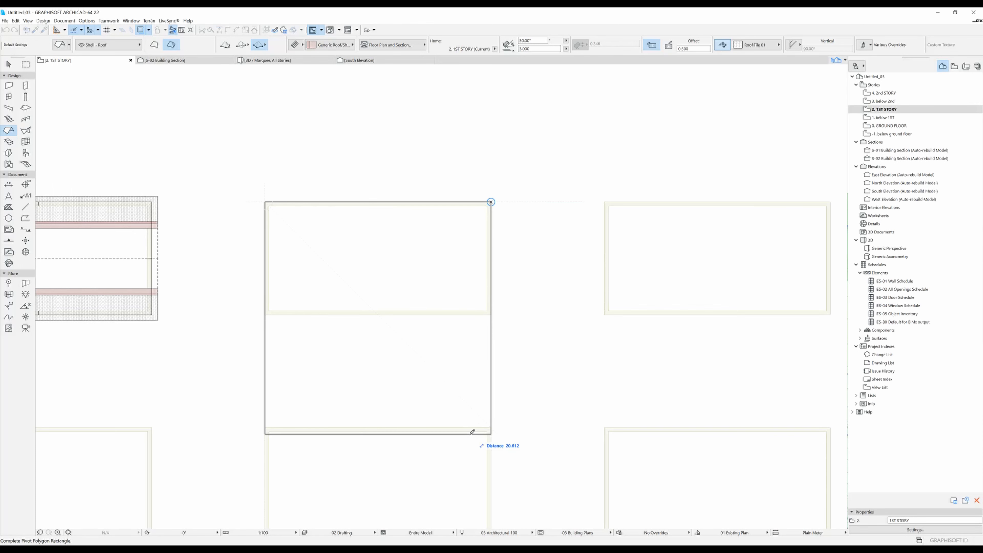
left_click(490, 312)
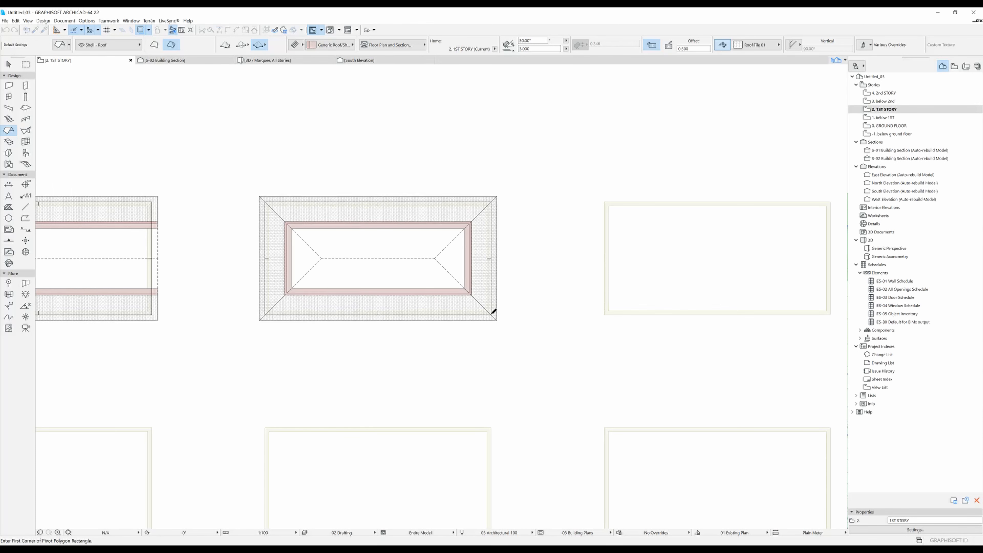
Step: Copy the new hip roof onto the next building to the east, matching the northeast corners of the two buildings
scroll(490, 267, "up", 2)
scroll(447, 294, "down", 2)
middle_click_drag(574, 282, 308, 273)
scroll(326, 260, "down", 1)
scroll(397, 246, "up", 2)
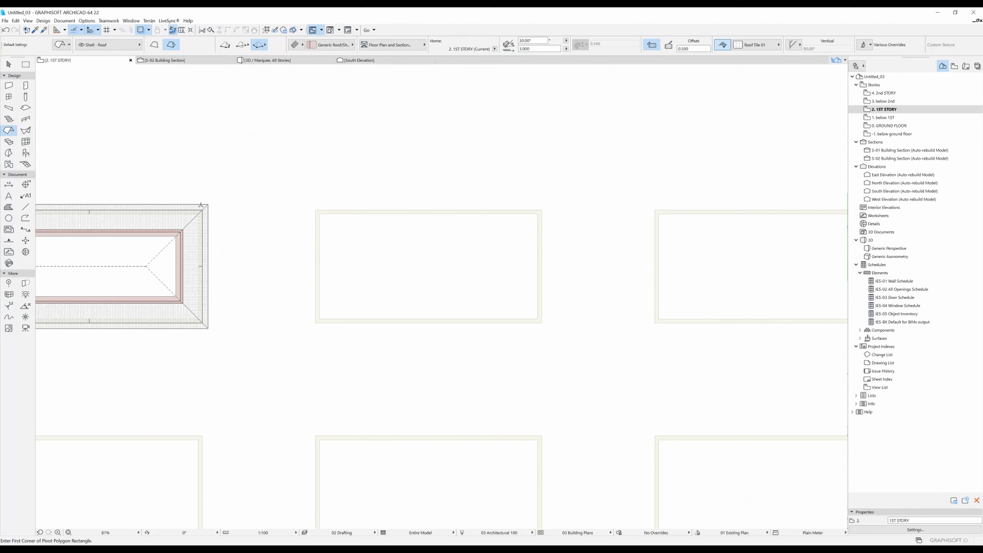
left_click(192, 279)
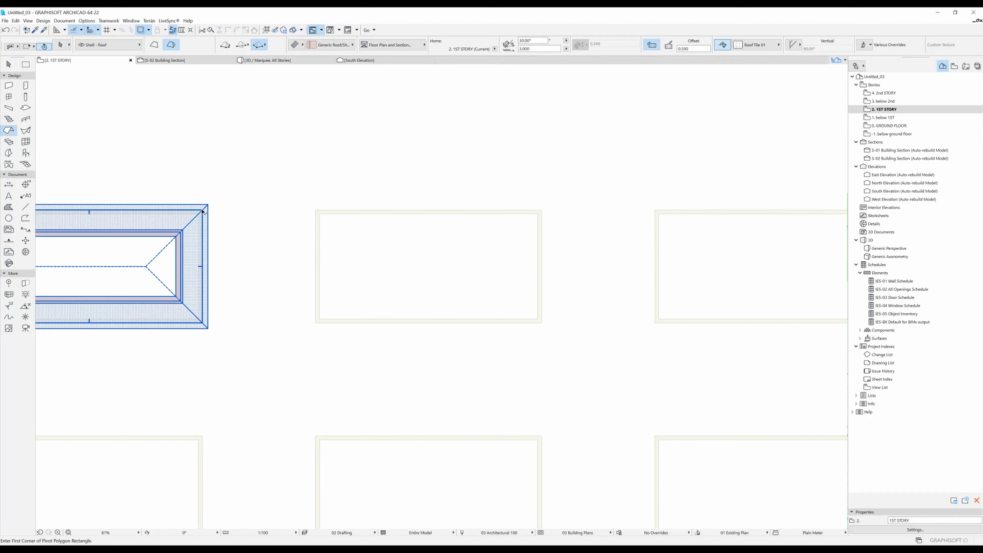
key("ctrl+shift+d")
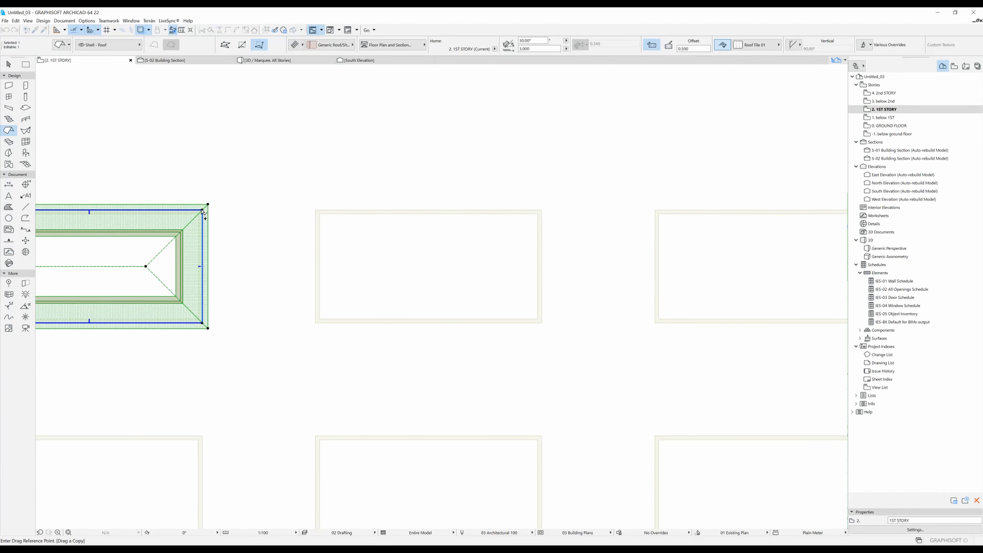
left_click(202, 210)
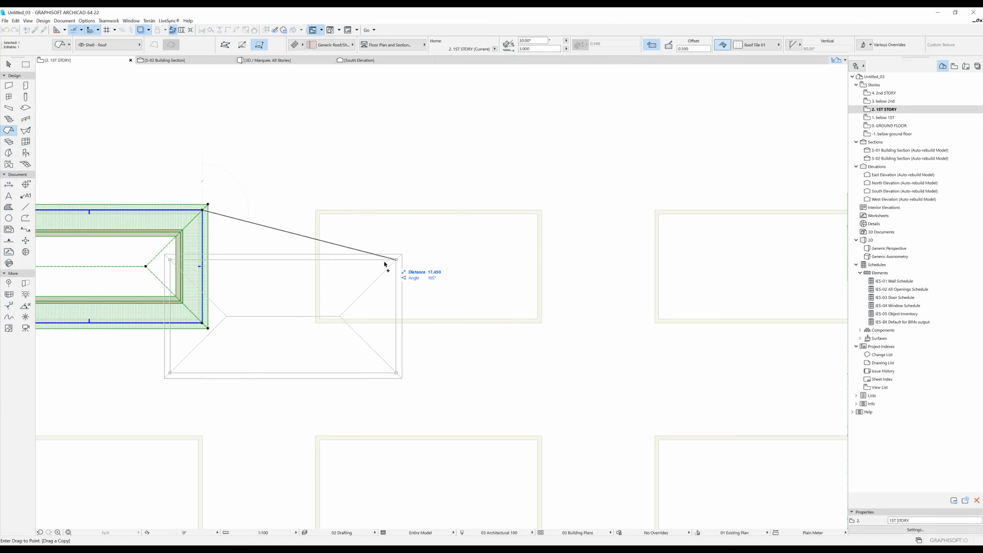
left_click(542, 211)
middle_click_drag(457, 252, 403, 258)
scroll(398, 240, "up", 2)
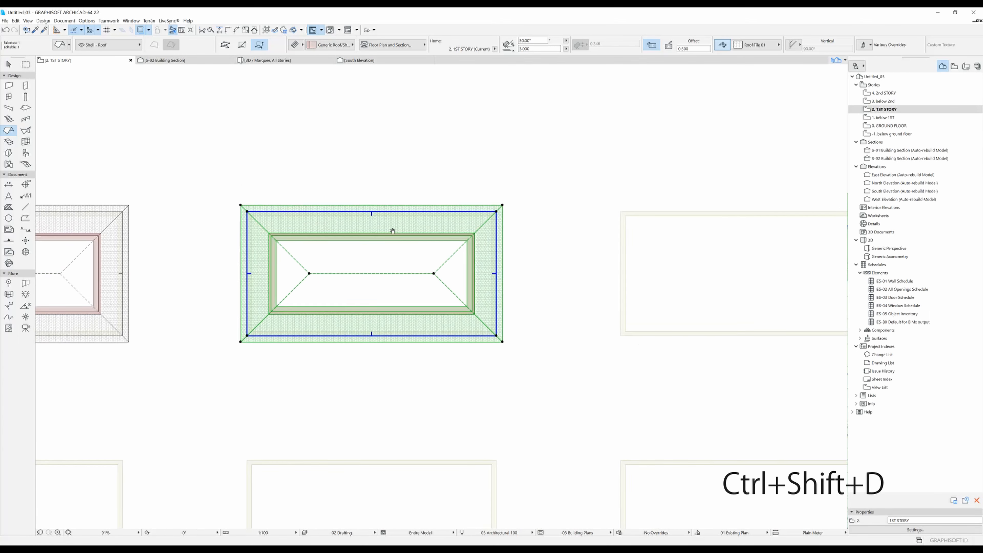
Step: Add a second roof level to the copied roof's multi-plane geometry and apply the settings
key("ctrl+t")
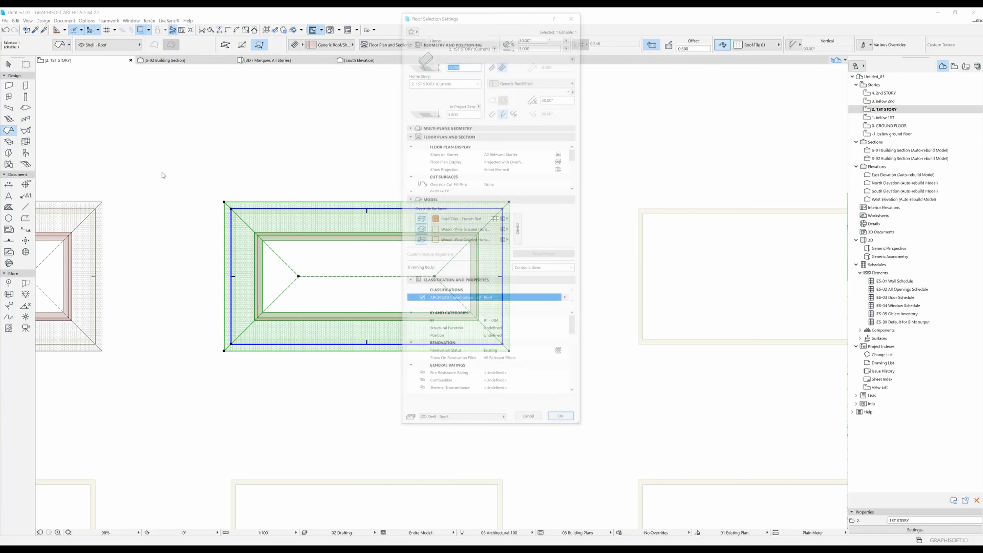
left_click(409, 126)
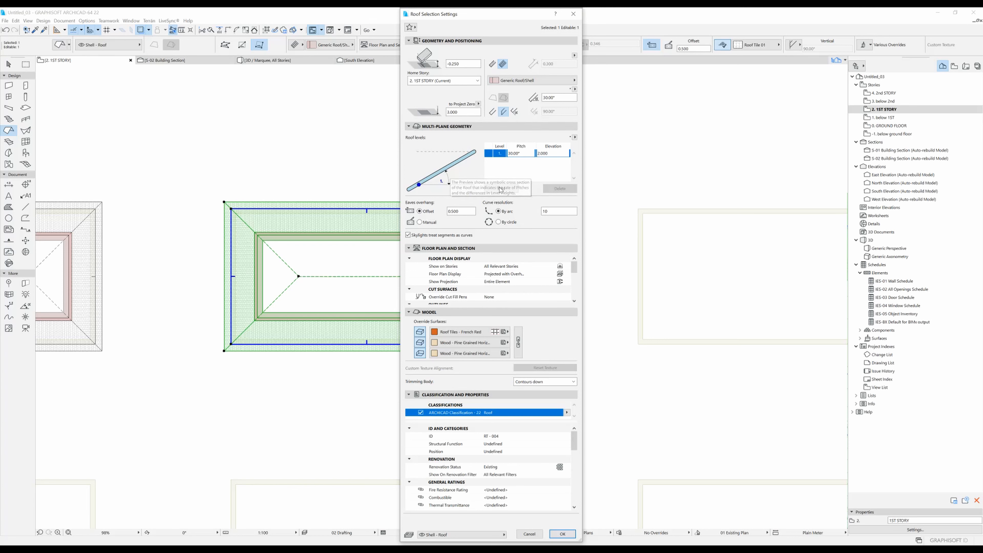
left_click(508, 189)
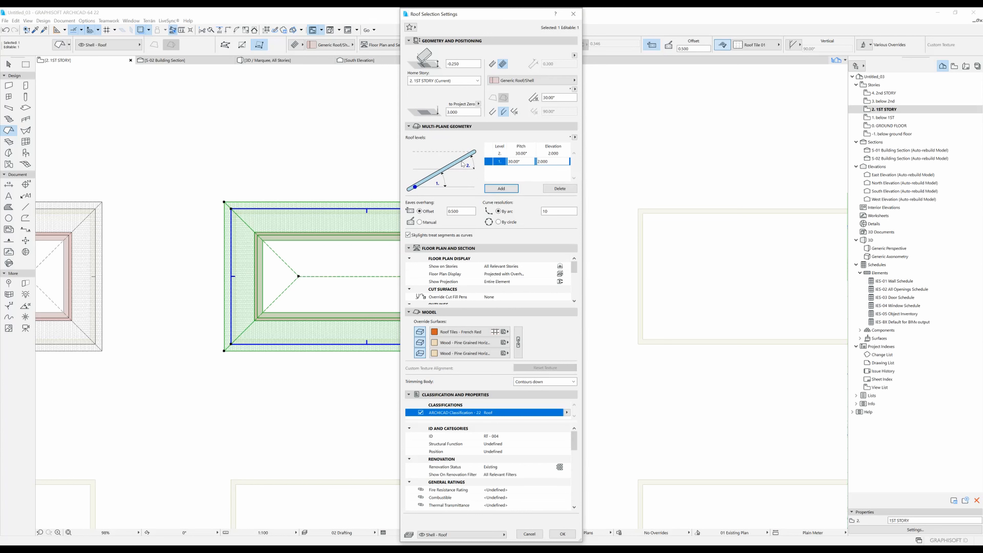
left_click(523, 161)
left_click(564, 535)
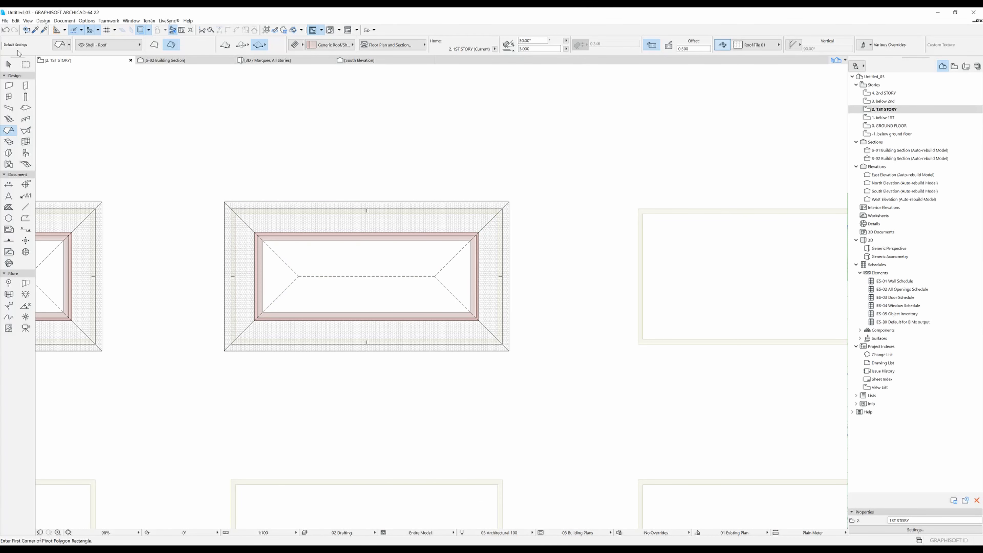
Step: Draw a marquee around the copied roof's building, show it in 3D, and select the roof to examine its two levels
left_click(25, 64)
left_click(196, 160)
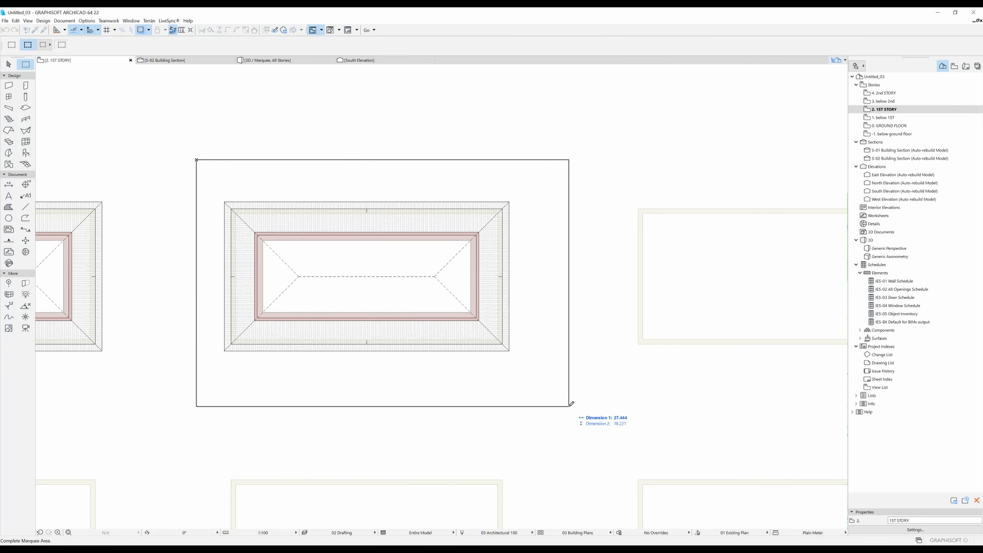
left_click(568, 406)
key("F5")
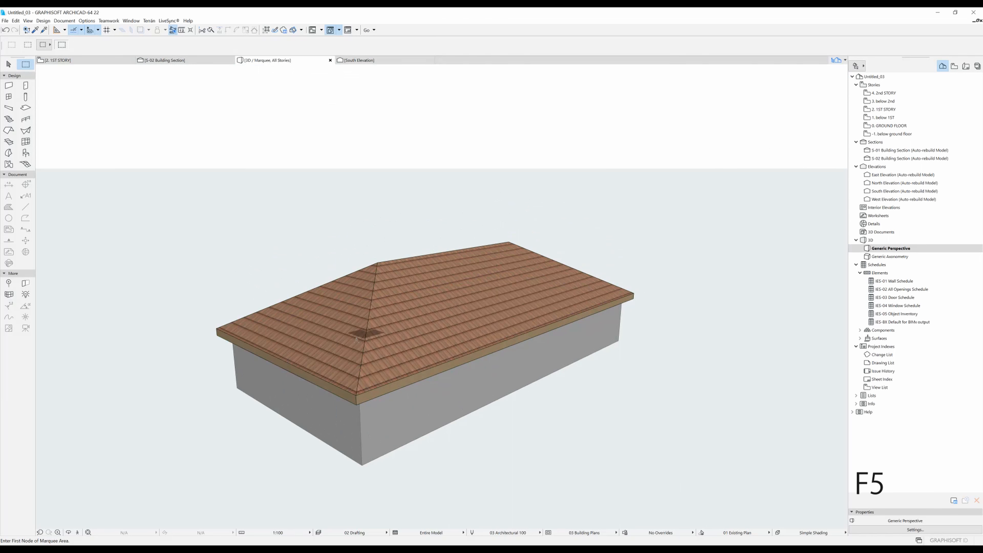
left_click(373, 329)
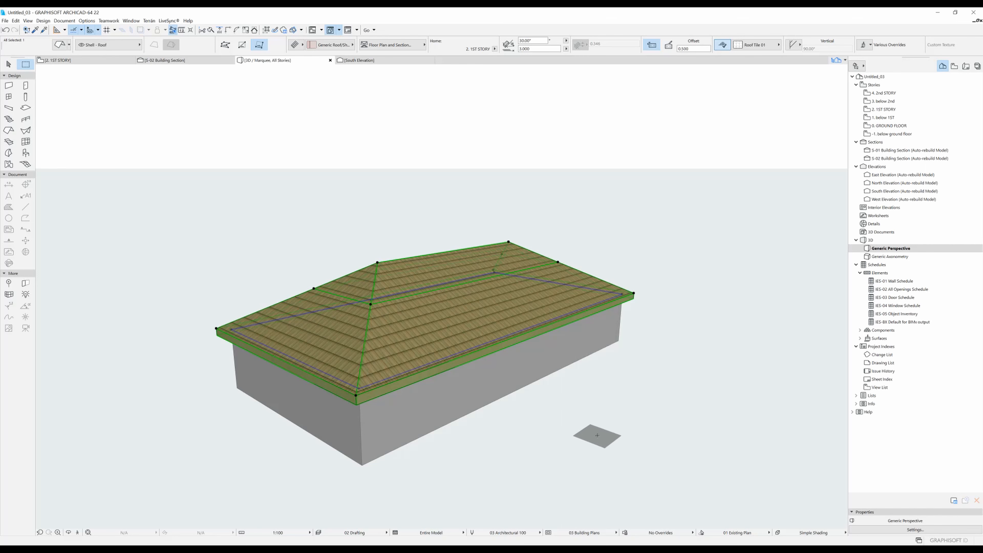
key("Escape")
left_click(384, 327)
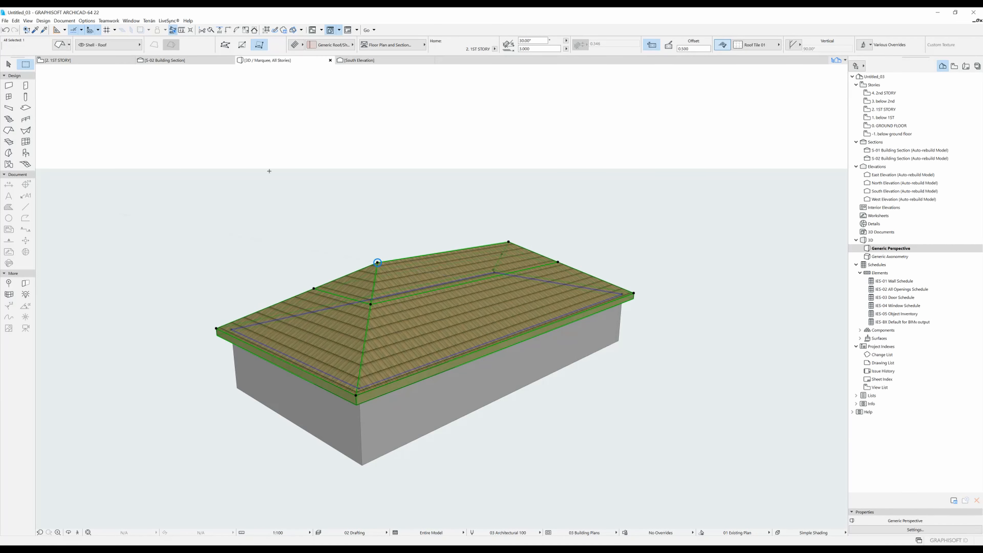
Step: Stretch the roof's upper ridge ends horizontally outward to the level line to form Dutch gables, and inspect the shape in 3D
key("F2")
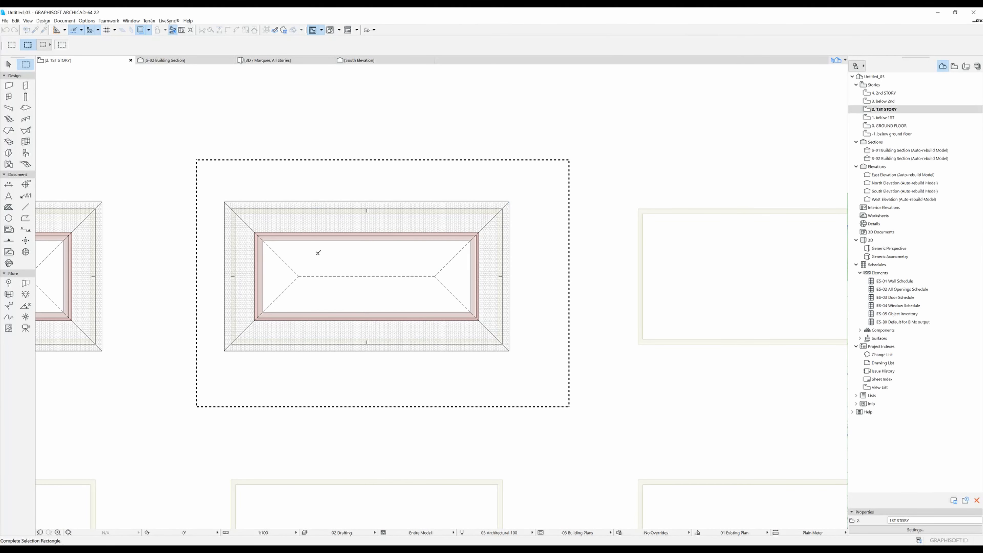
left_click(331, 278)
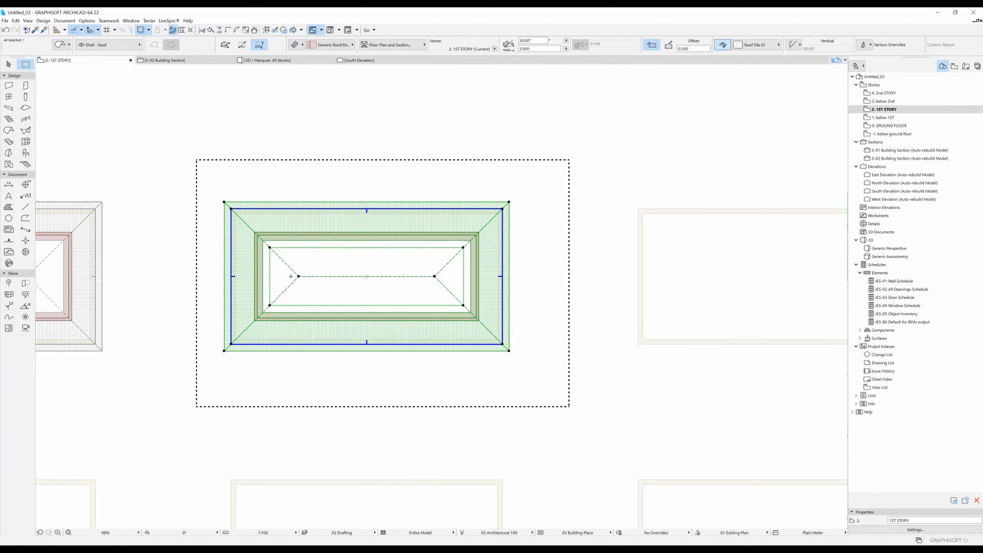
left_click(299, 276)
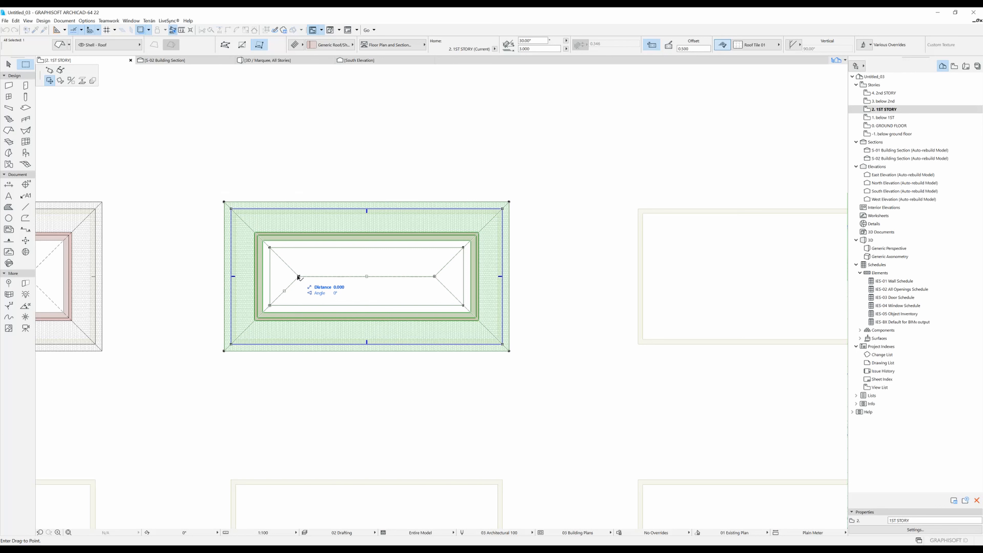
left_click(49, 71)
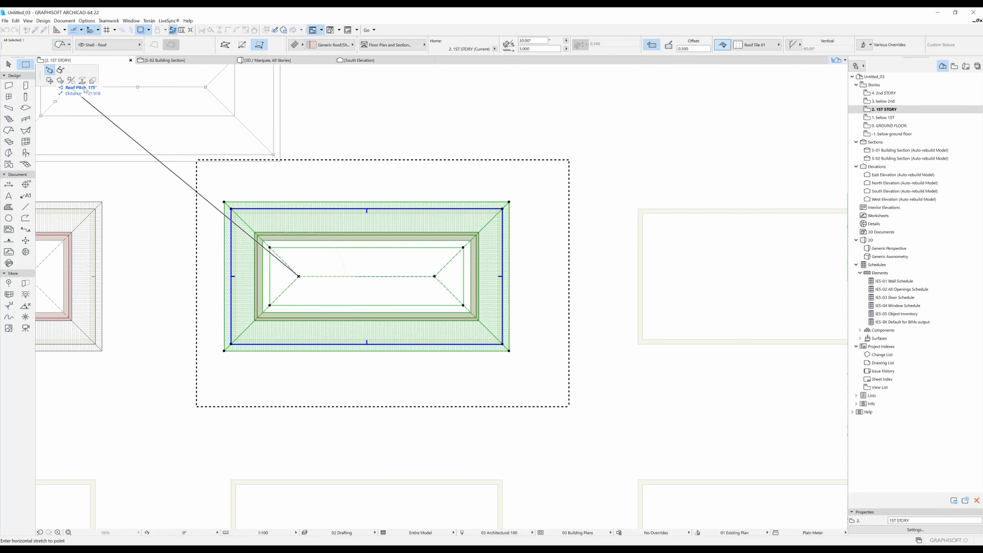
left_click(272, 275)
key("F3")
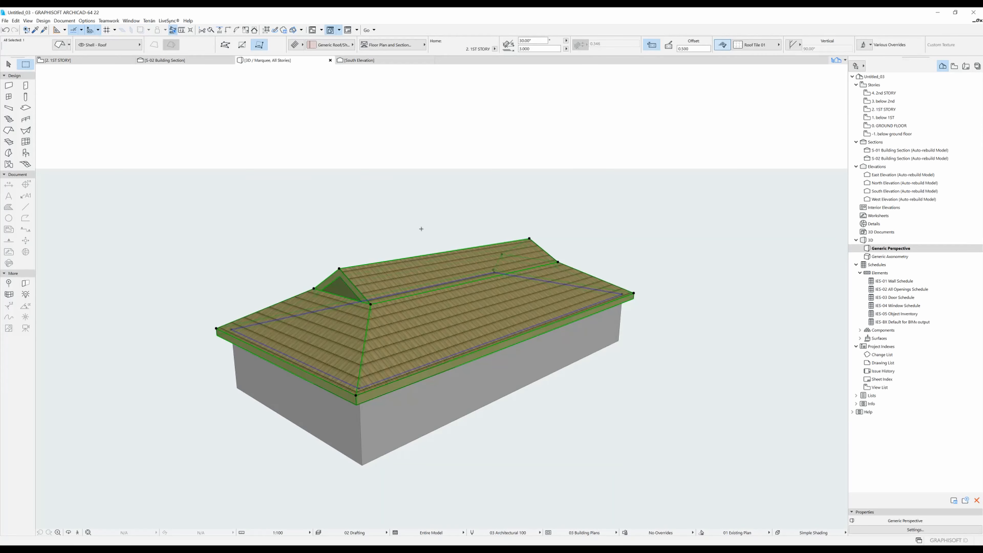
key("Escape")
middle_click_drag(612, 269, 397, 290, "shift")
Step: Draw a multi-plane roof with the rectangular method over the building east of the Dutch gable roof, matching its outer wall corners
left_click(57, 60)
left_click(9, 130)
left_click(357, 223)
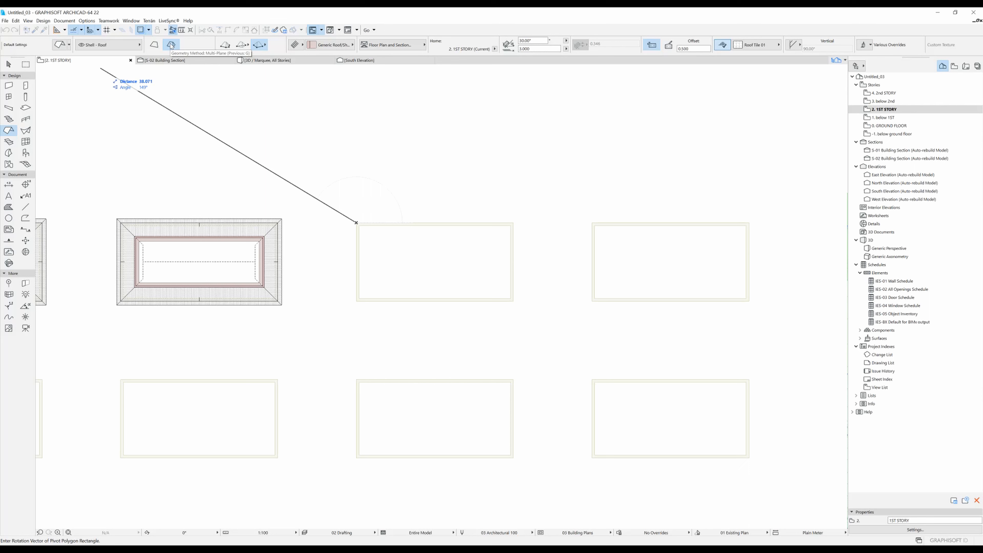
left_click(241, 47)
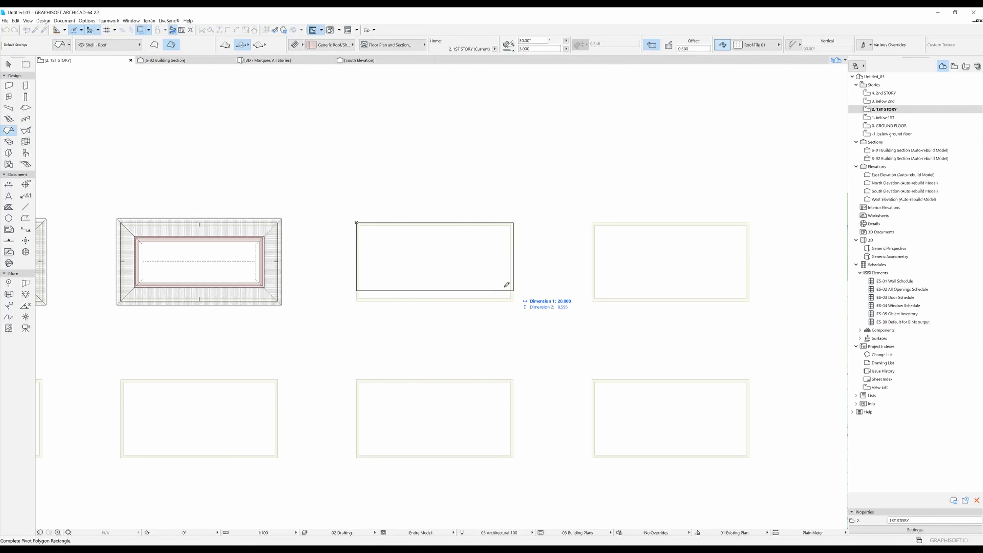
left_click(513, 300)
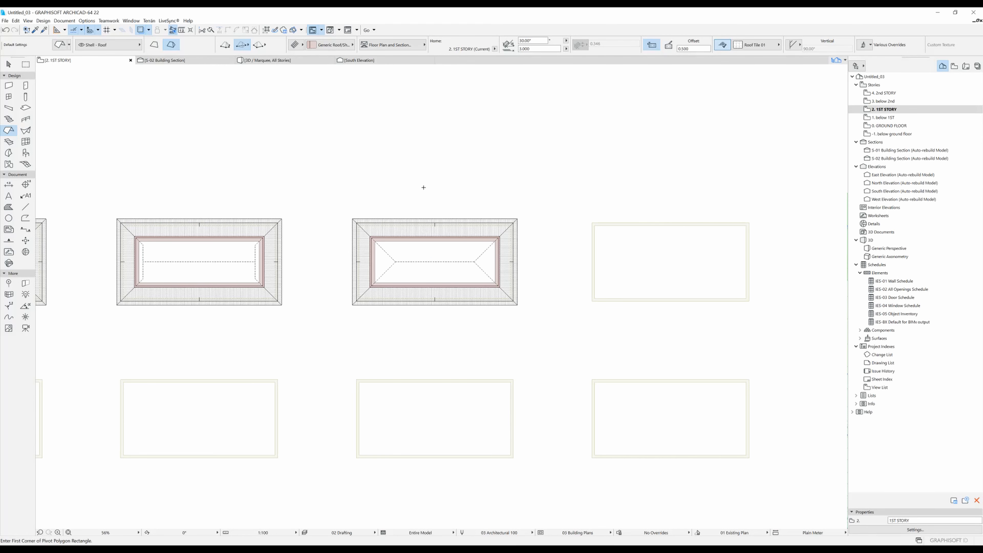
Step: Draw a marquee around the newly roofed building on the plan and show only its contents in 3D
scroll(423, 186, "up", 3)
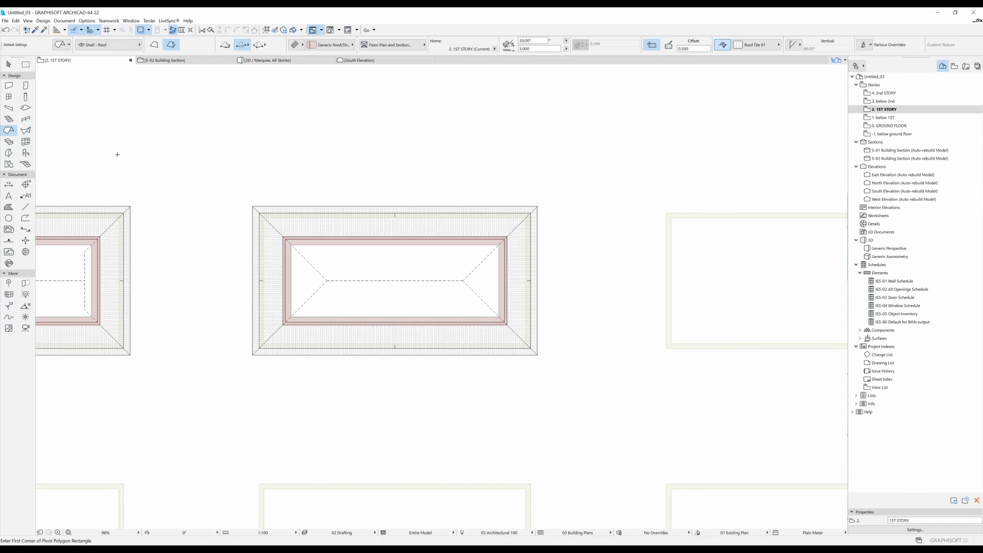
left_click(26, 64)
left_click_drag(207, 152, 597, 419)
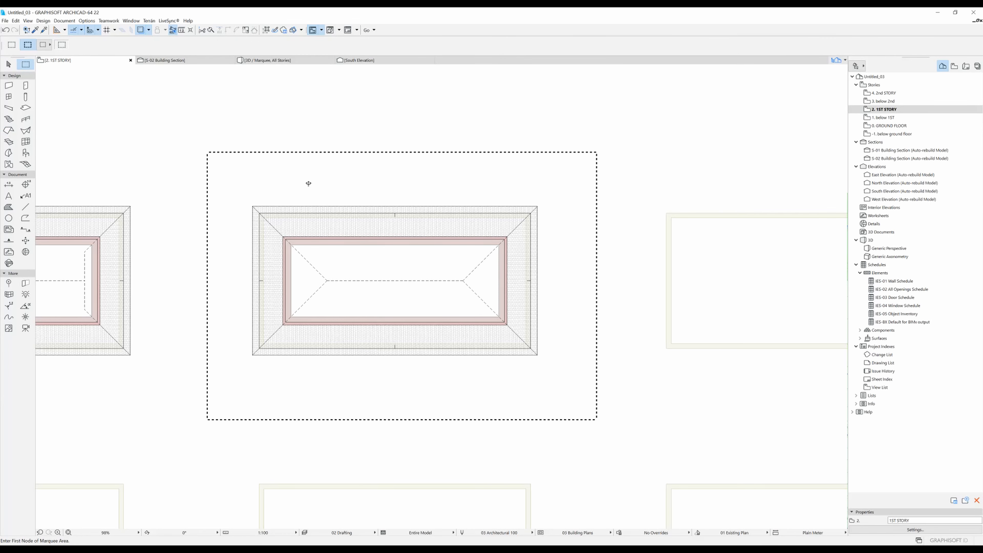
key("F5")
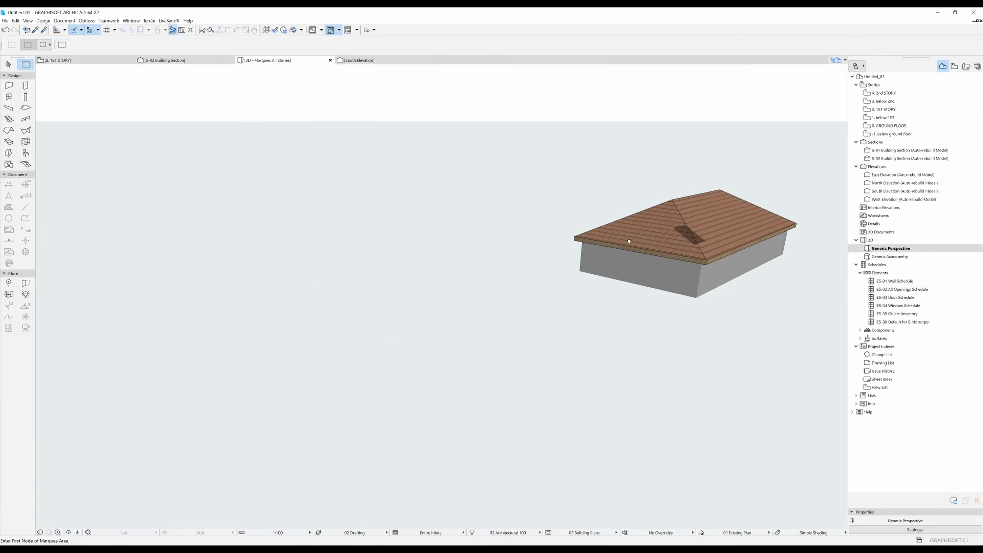
Step: Add a second level to the hip roof and set the first level's pitch to 75° and elevation to 1.5
left_click(347, 236)
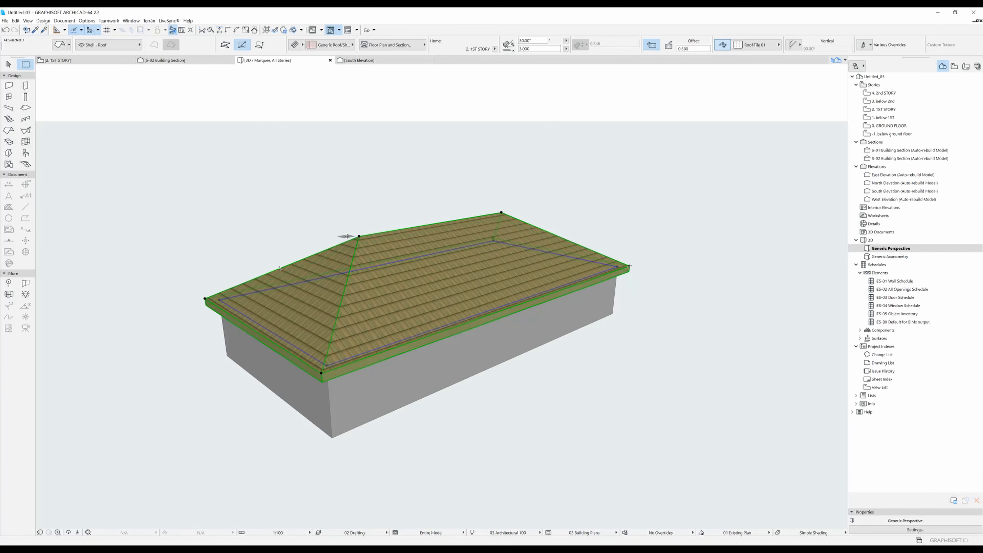
key("ctrl+t")
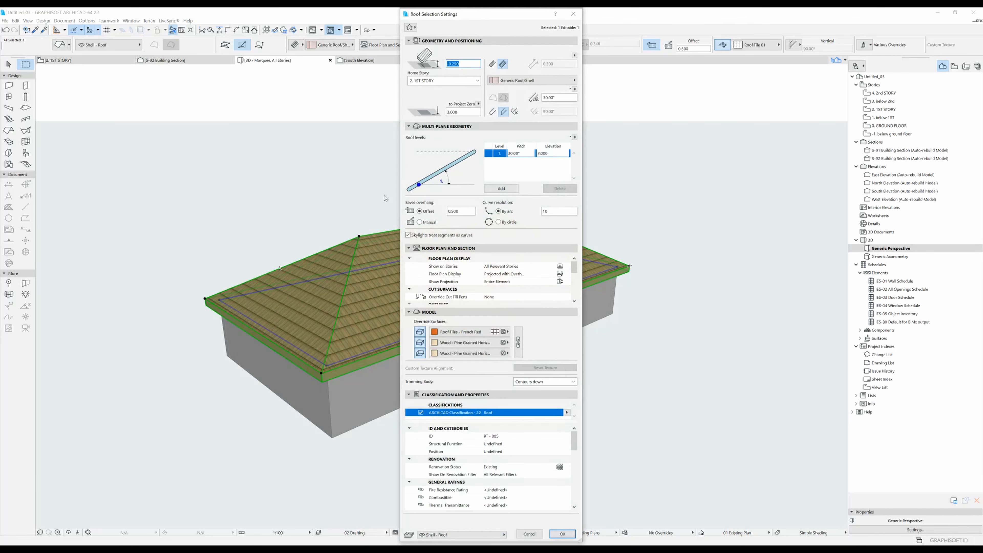
left_click(501, 189)
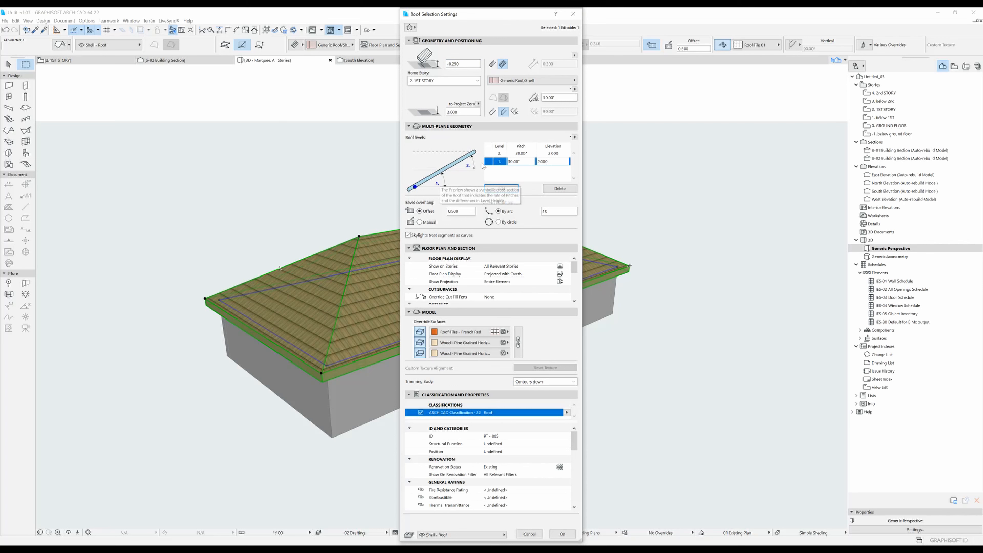
double_click(519, 160)
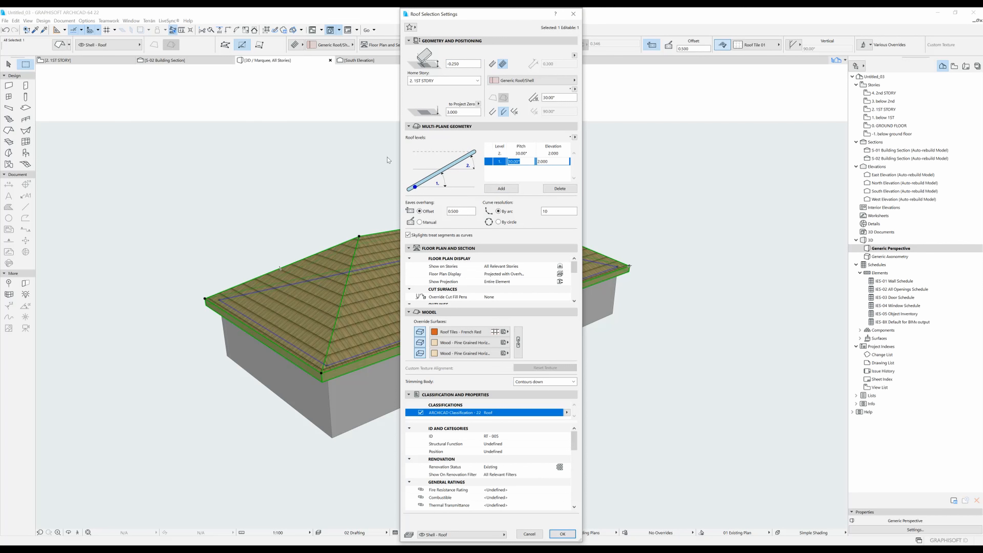
type("75")
key("Tab")
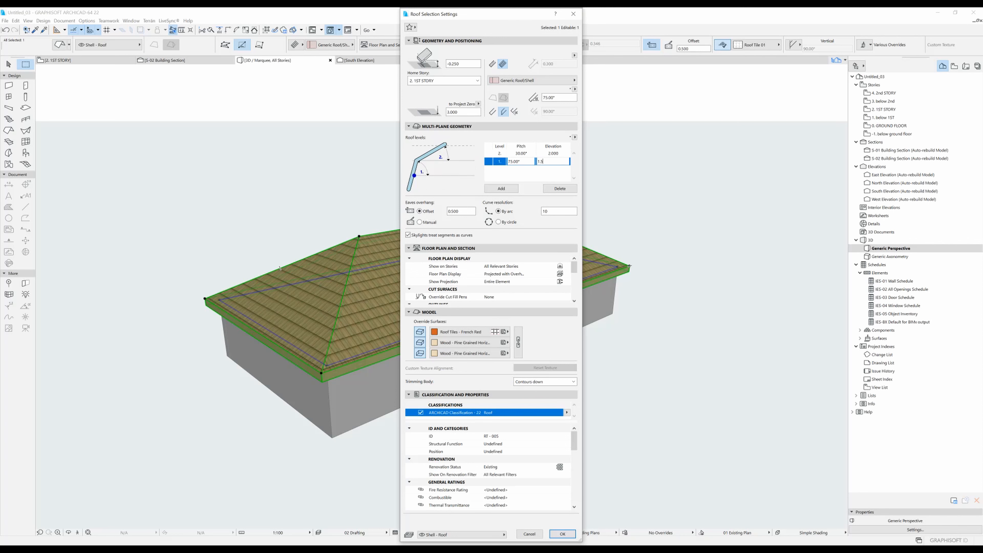
type("1.5")
left_click(526, 153)
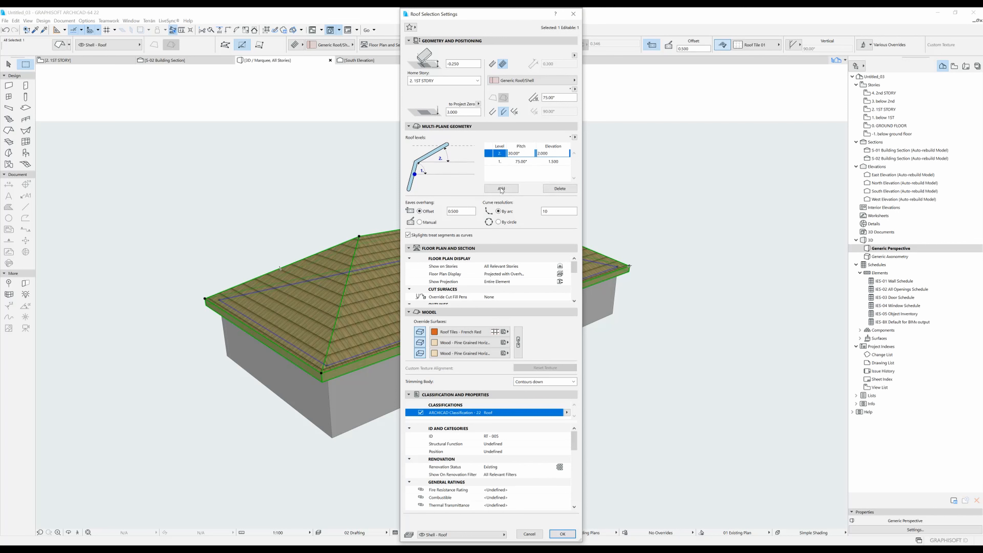
double_click(526, 152)
left_click(563, 534)
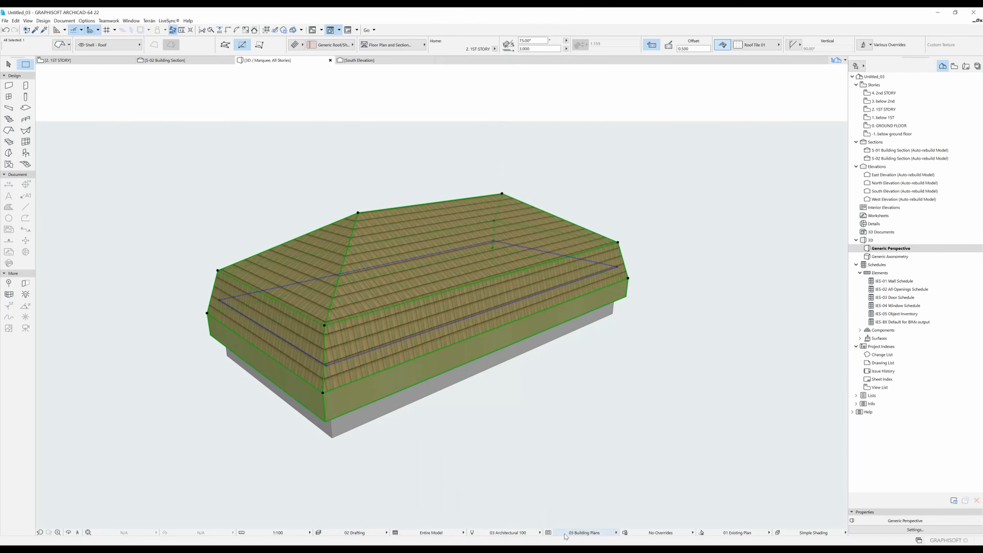
Step: Change the two-level roof's edge angle from vertical to perpendicular and inspect its eaves
middle_click_drag(438, 395, 550, 345, "shift")
left_click(567, 294)
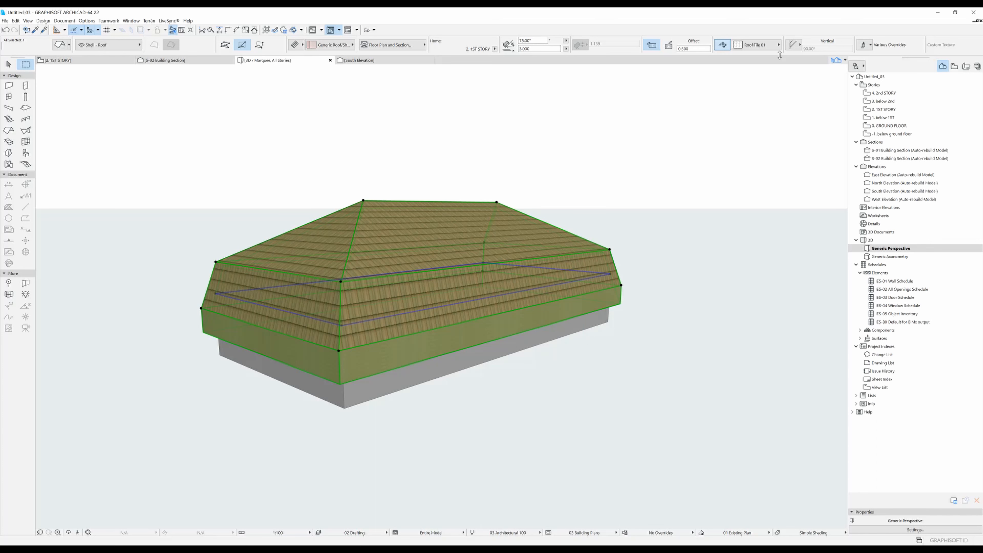
left_click(797, 46)
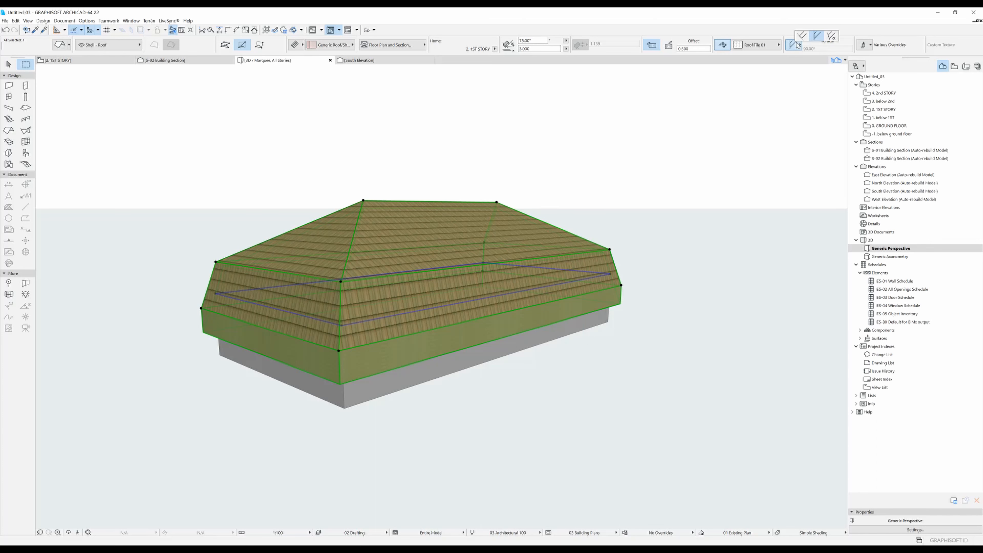
left_click(804, 36)
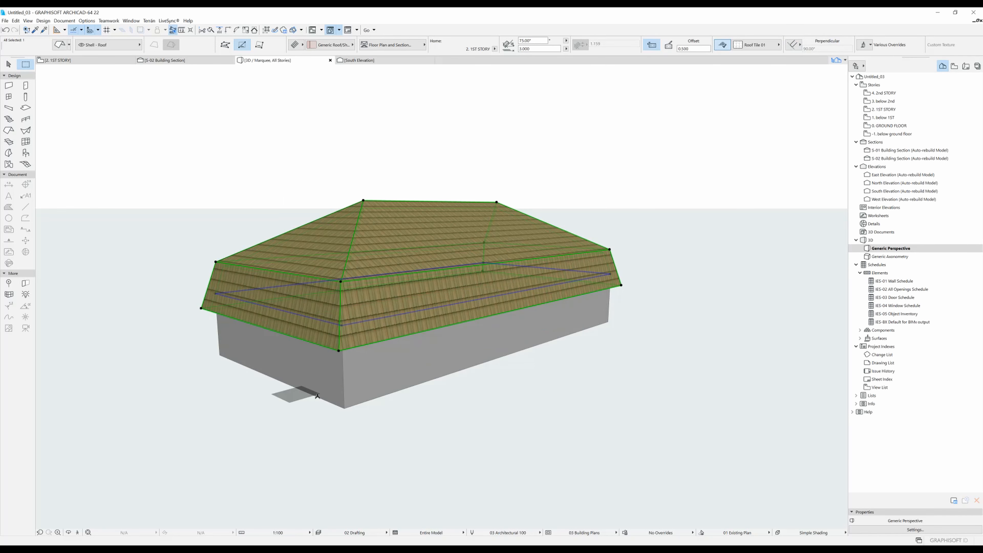
middle_click_drag(491, 340, 471, 337, "shift")
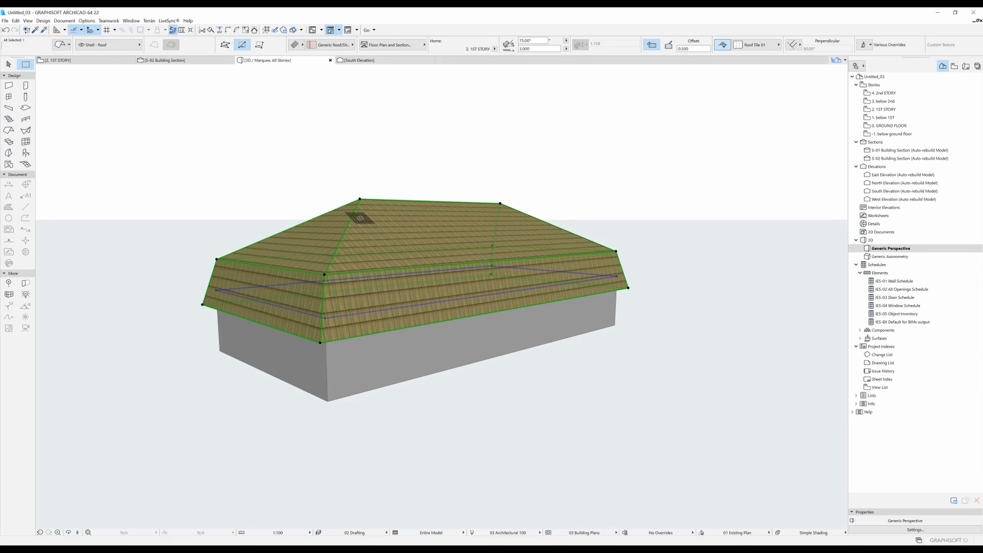
Step: Try a 40° pitch on the roof's second level, and undo the change
double_click(323, 234)
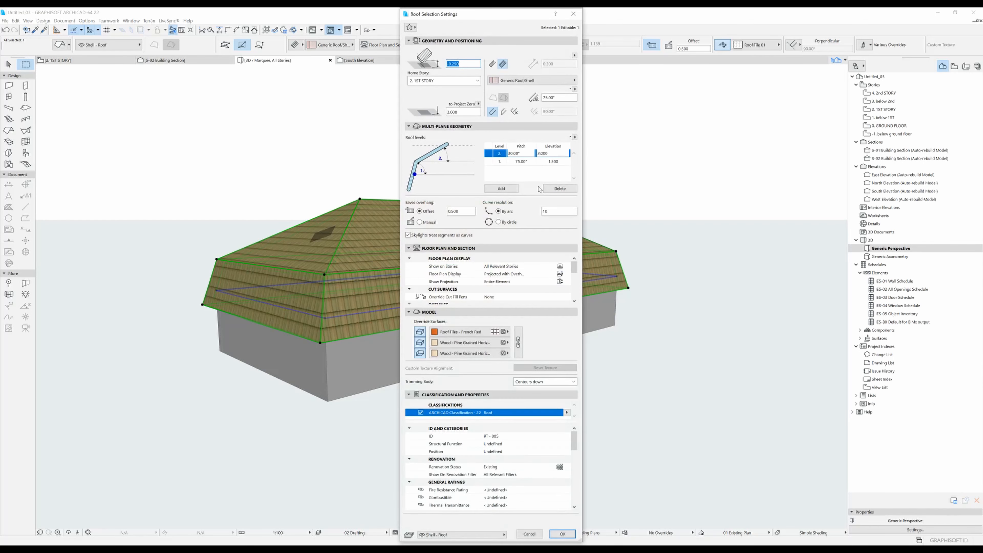
left_click(514, 152)
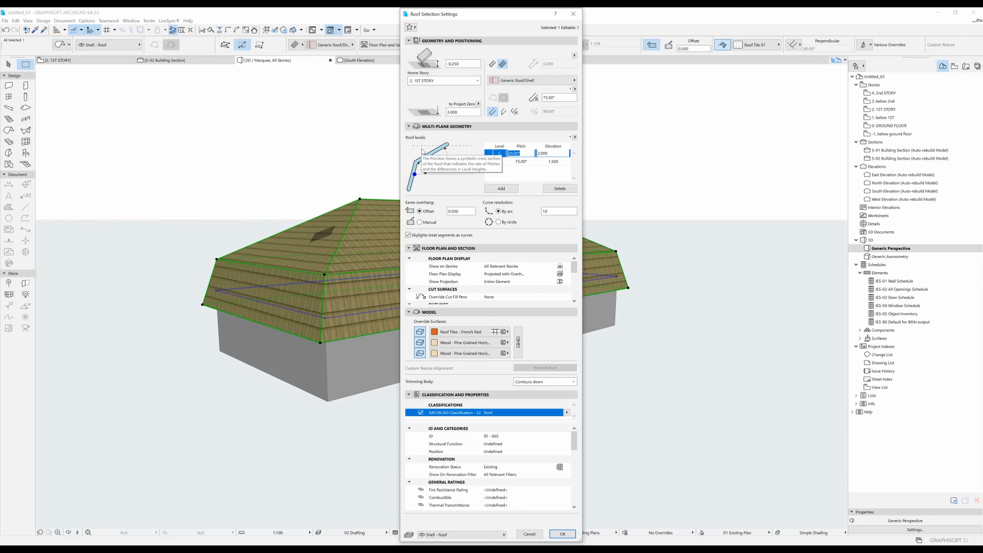
type("40")
key("Return")
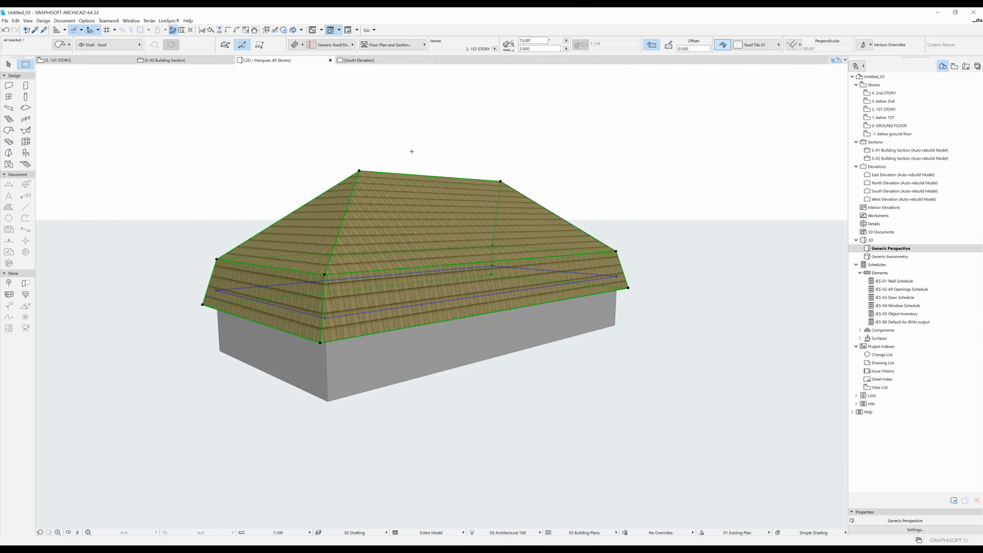
key("ctrl+z")
key("ctrl+z")
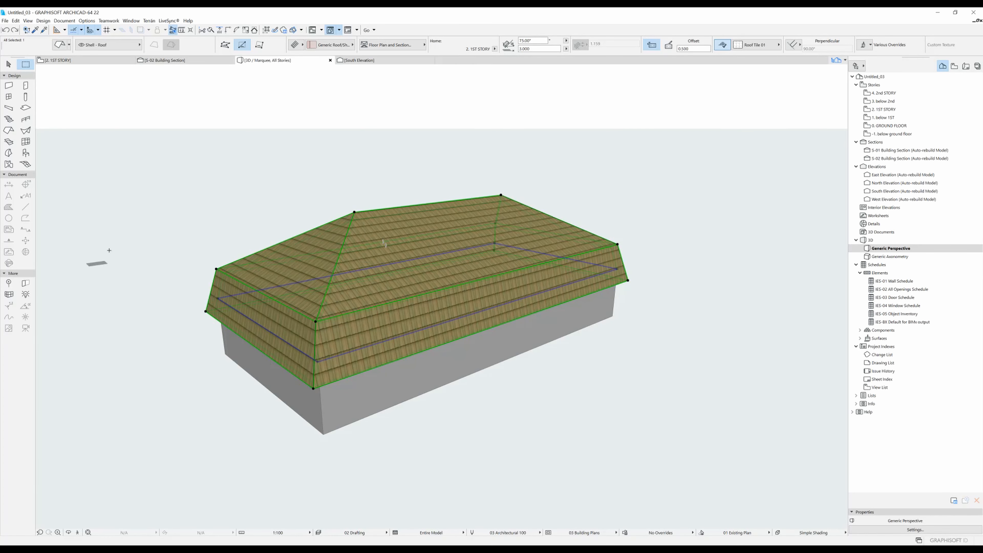
Step: Remove the marquee on the 1st story plan and stretch both ridge ends of the mansard roof horizontally outward toward the end walls
key("F2")
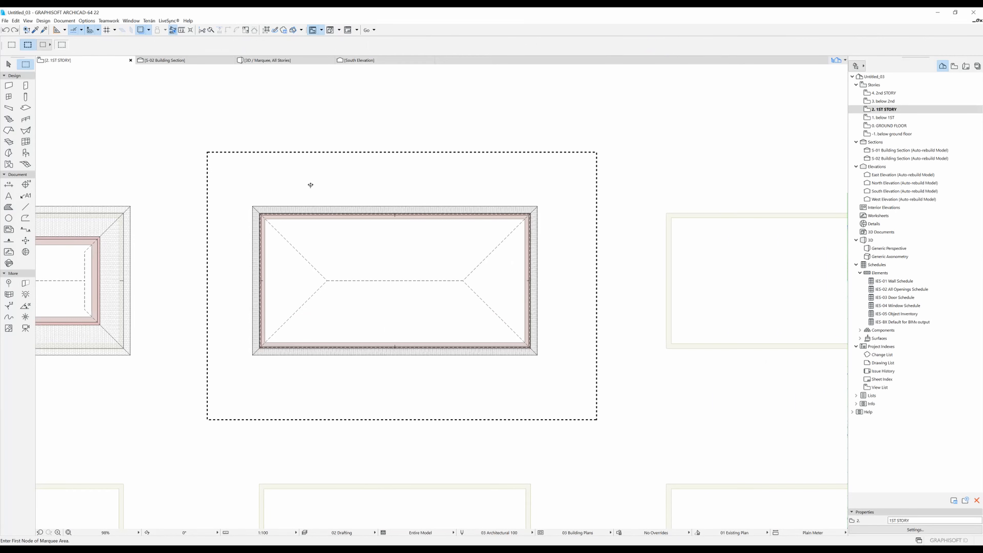
right_click(315, 185)
left_click(332, 190)
left_click(325, 283)
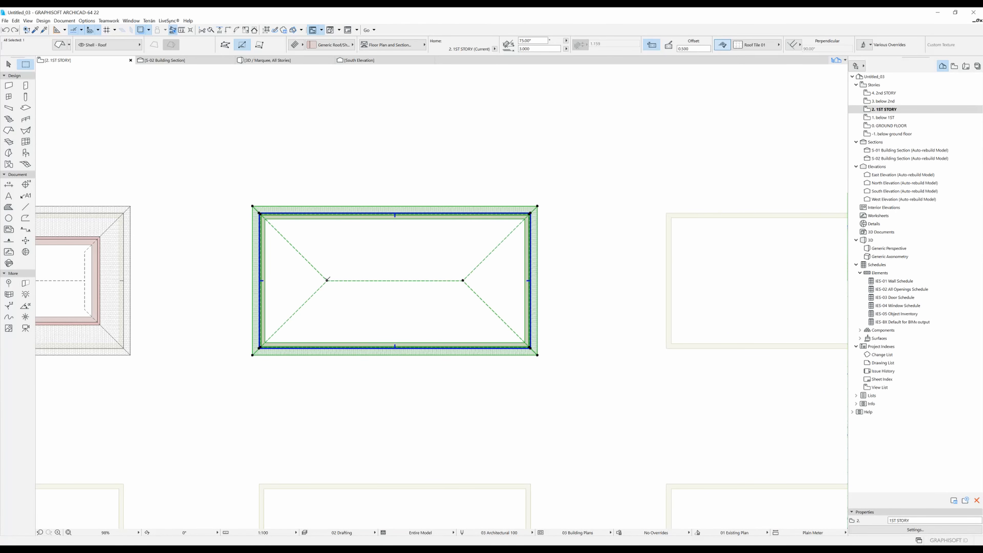
left_click(327, 280)
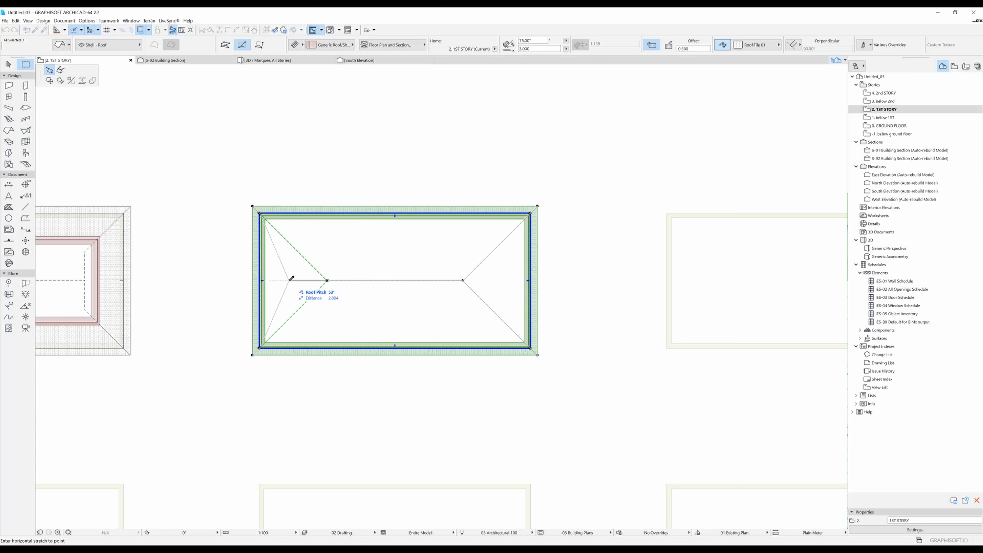
key("Return")
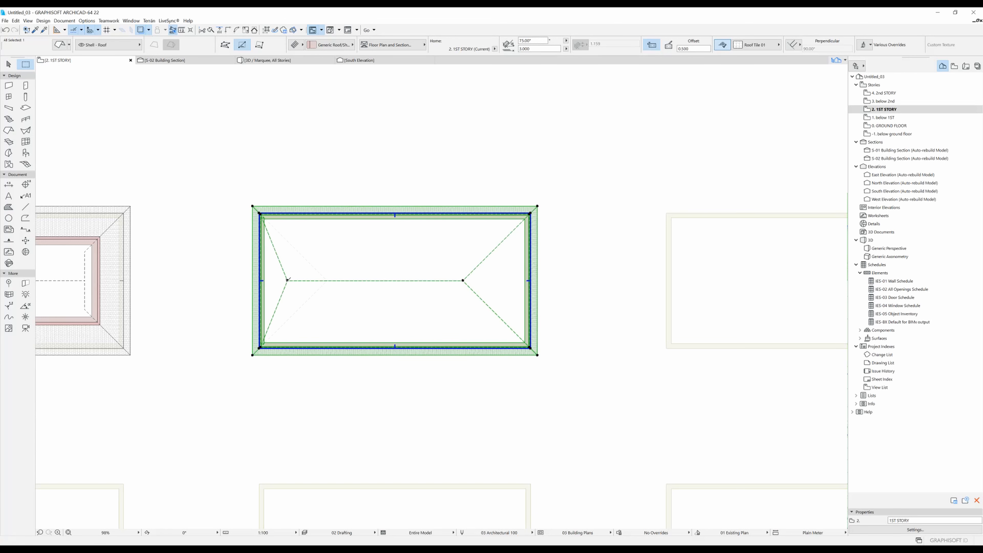
left_click(463, 279)
left_click(500, 321)
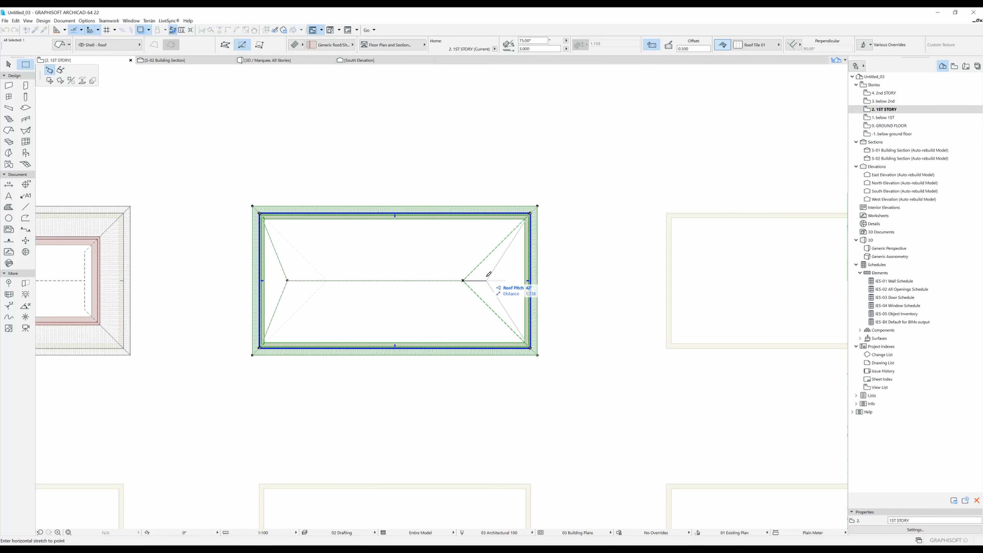
left_click(503, 279)
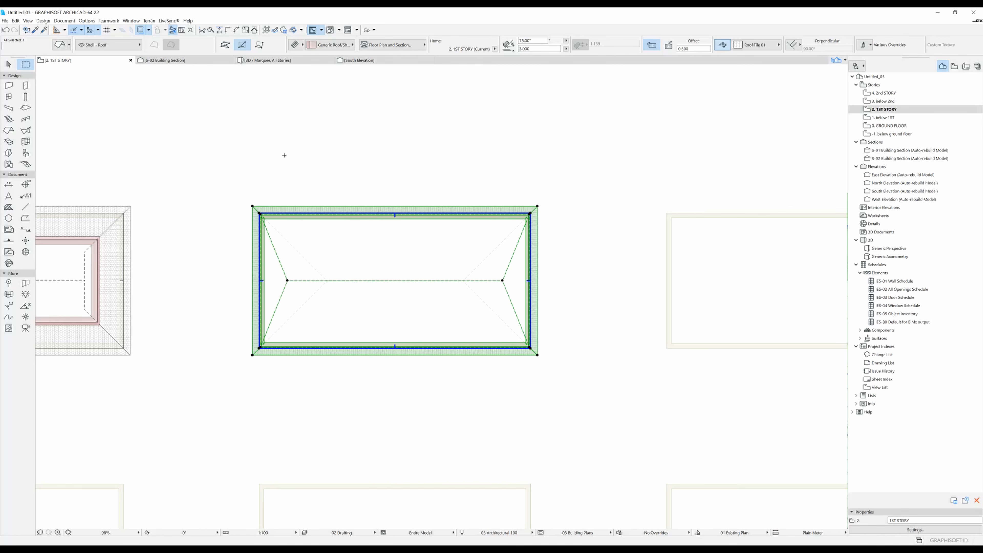
Step: Inspect the lengthened ridge of the mansard roof in 3D and compare its shape with the roof types reference image
key("Escape")
key("F5")
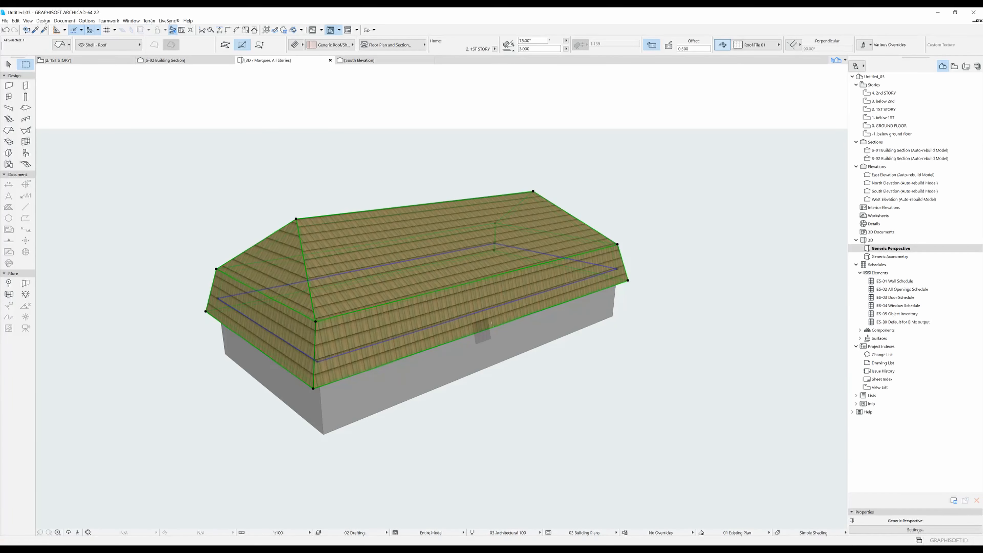
middle_click_drag(481, 331, 516, 292, "shift")
left_click(516, 292)
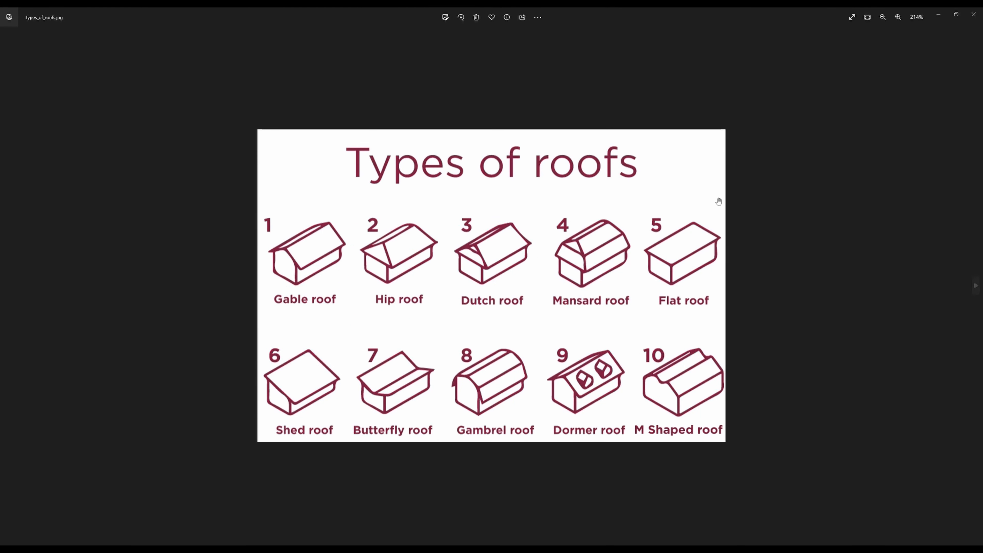
left_click(938, 16)
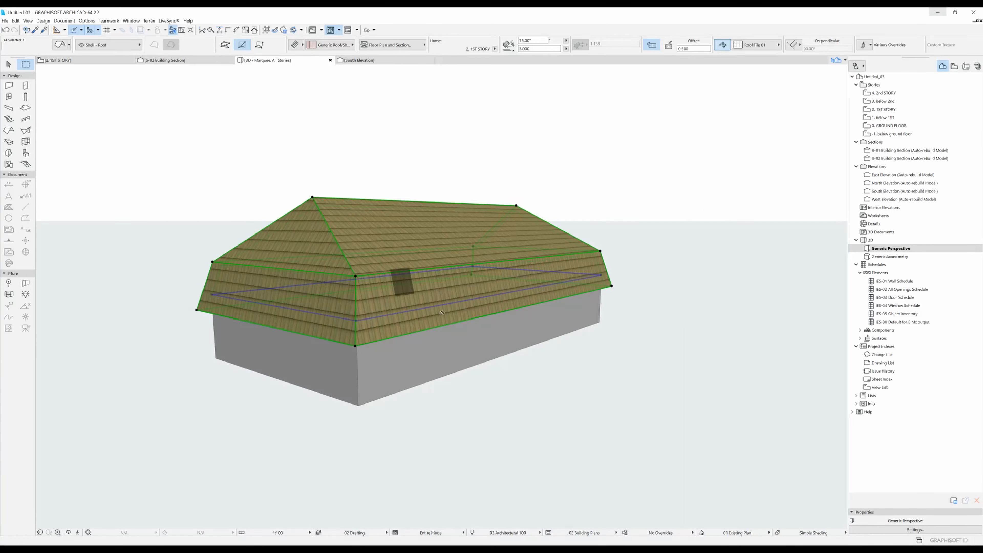
Step: Draw a rectangular slab on the 1st story plan over the building east of the mansard roof, matching its outer wall corners
key("F2")
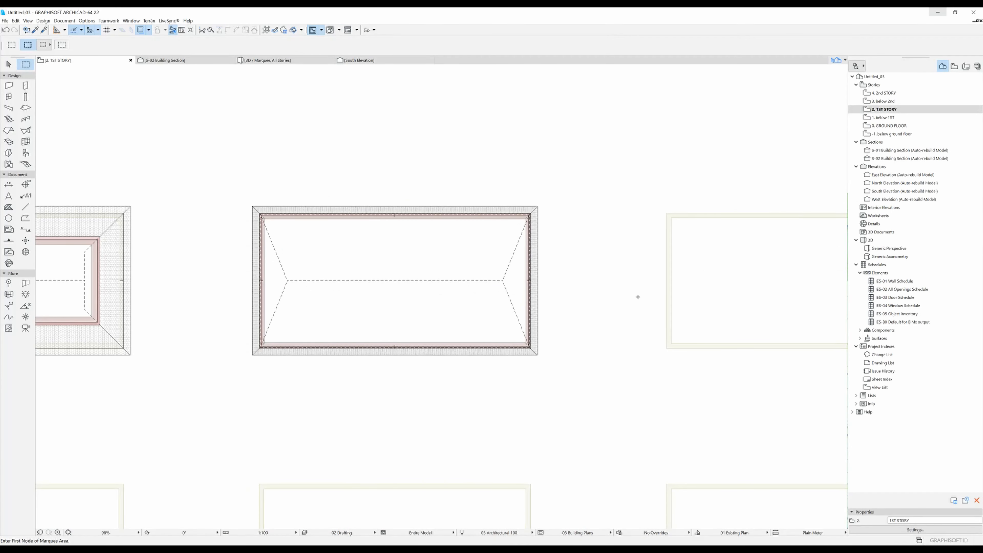
middle_click_drag(636, 296, 324, 293)
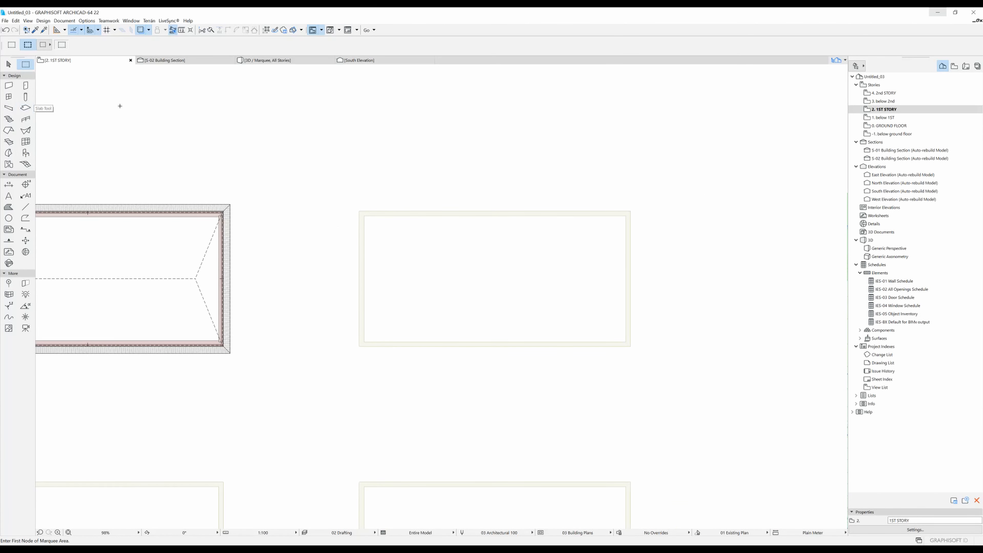
left_click(25, 109)
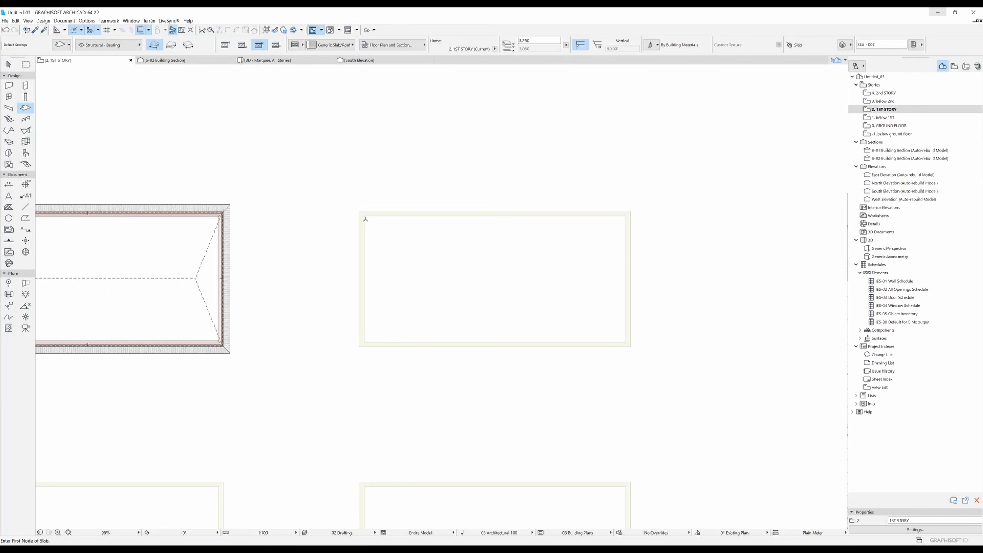
left_click(359, 211)
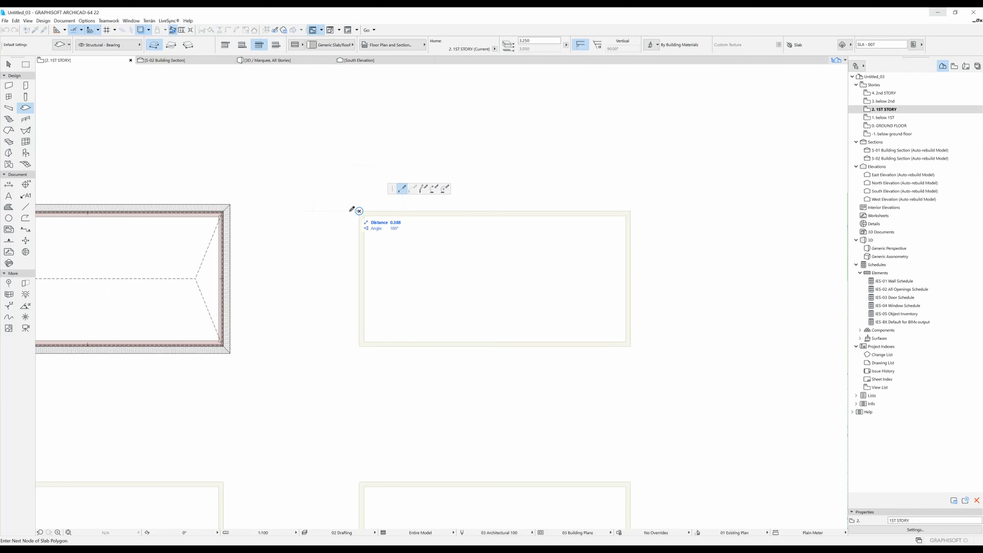
left_click(170, 45)
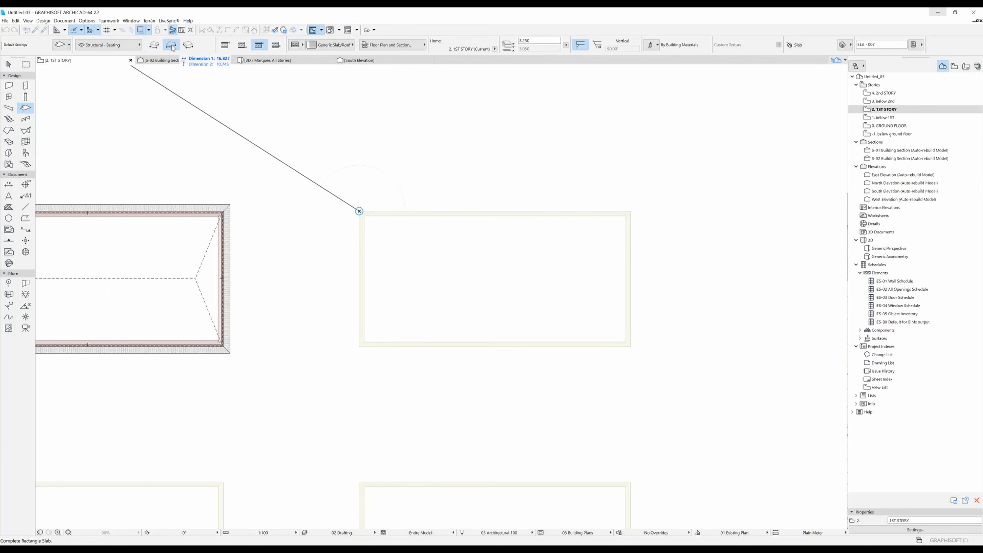
left_click(631, 346)
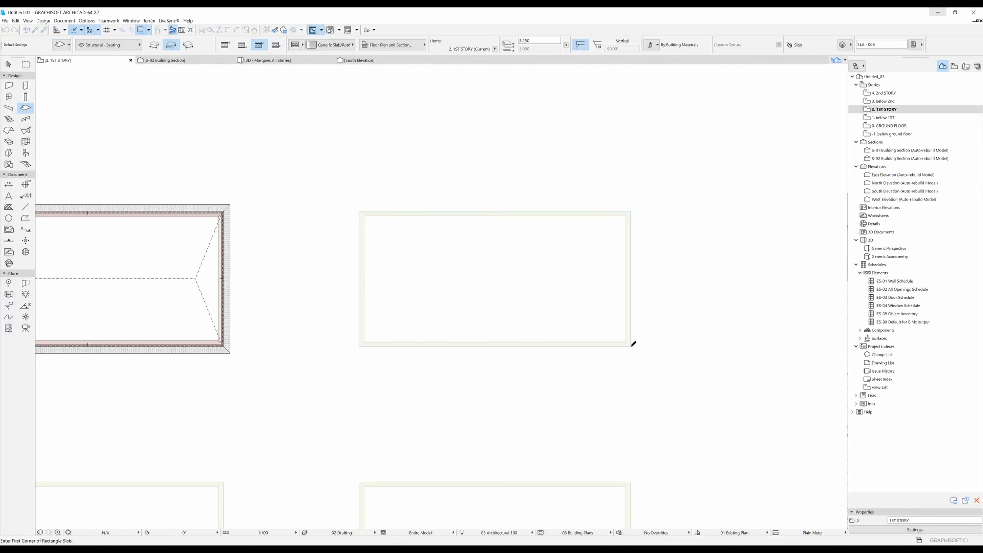
Step: Offset all edges of the new slab outward past the walls to form a flat roof overhang
left_click(360, 211)
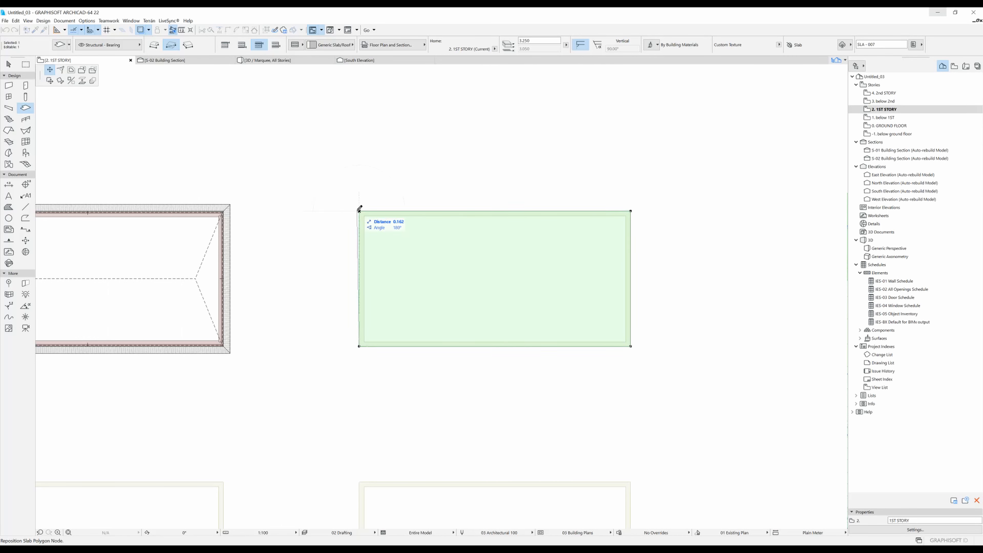
left_click(73, 71)
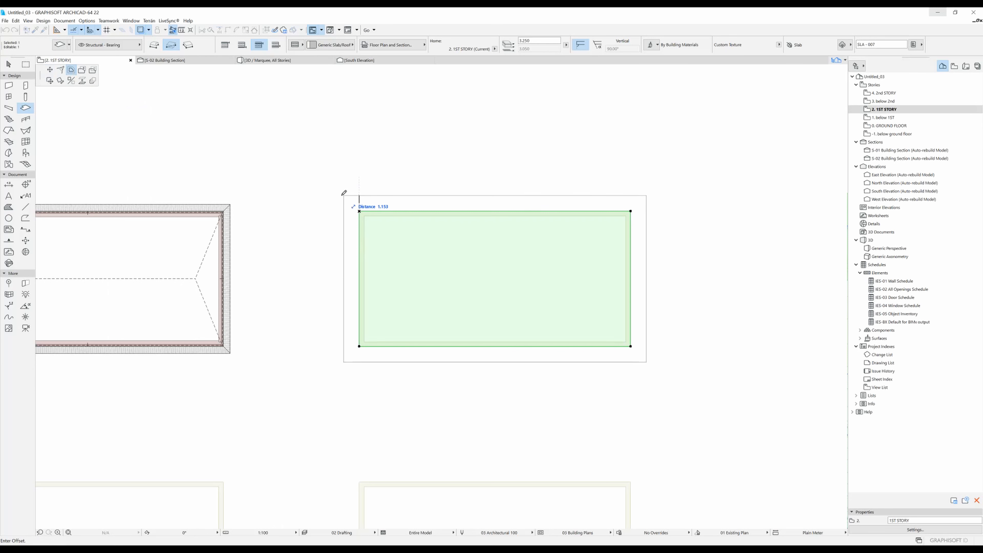
left_click(359, 204)
key("Escape")
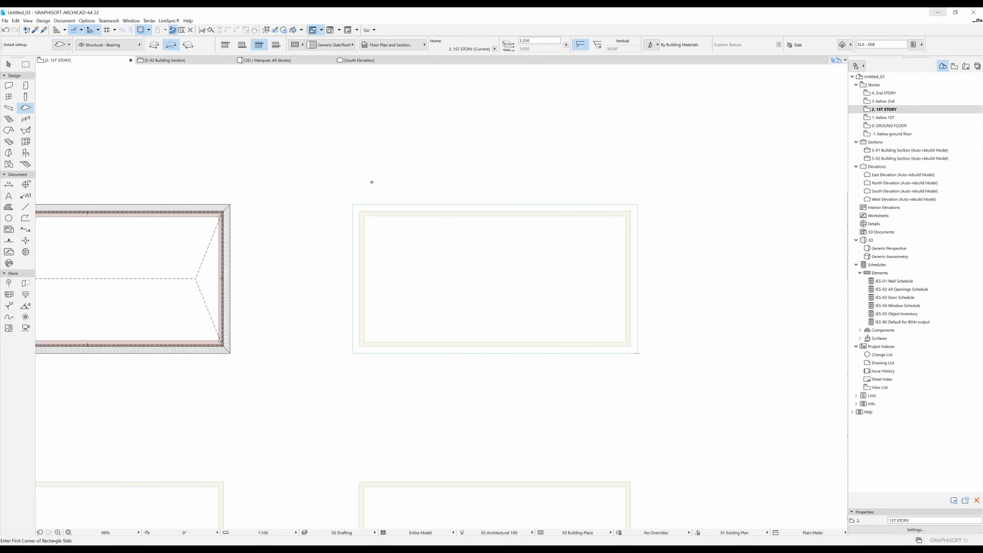
Step: Draw a marquee around the flat-roofed building and inspect only its contents in 3D
key("m")
left_click(310, 164)
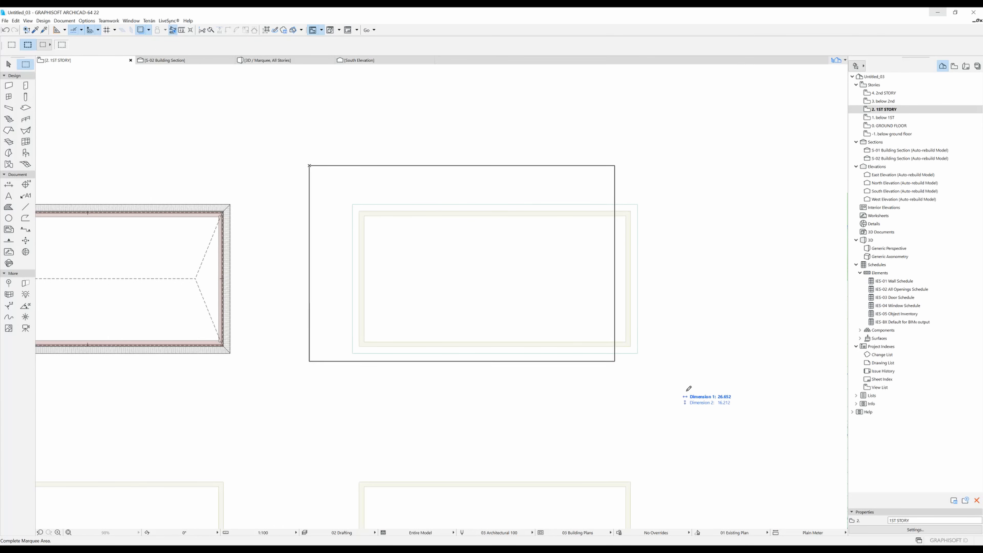
left_click(696, 410)
key("F3")
middle_click_drag(502, 191, 406, 263, "shift")
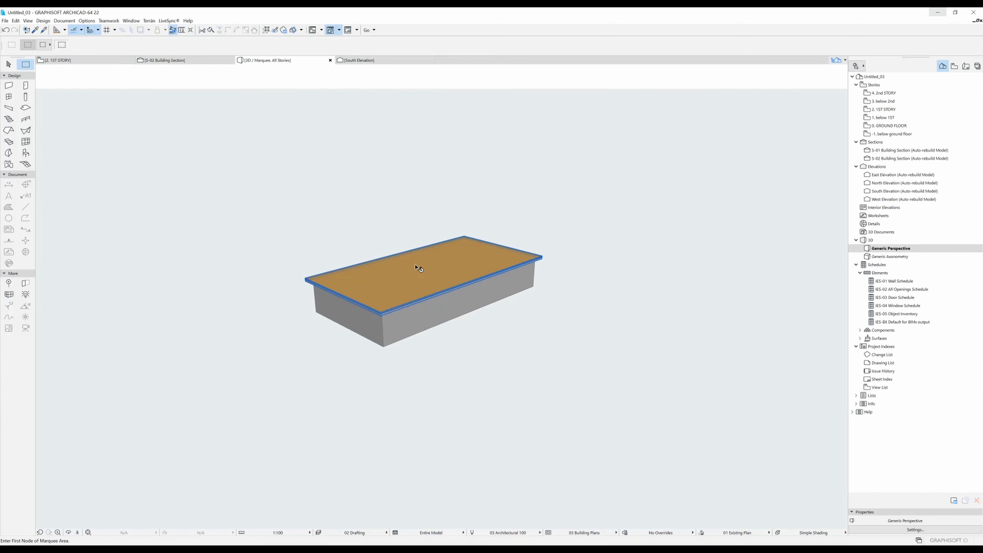
Step: Set the uncut line pen of the flat roof slab to the black 0.13 mm pen
left_click(415, 266)
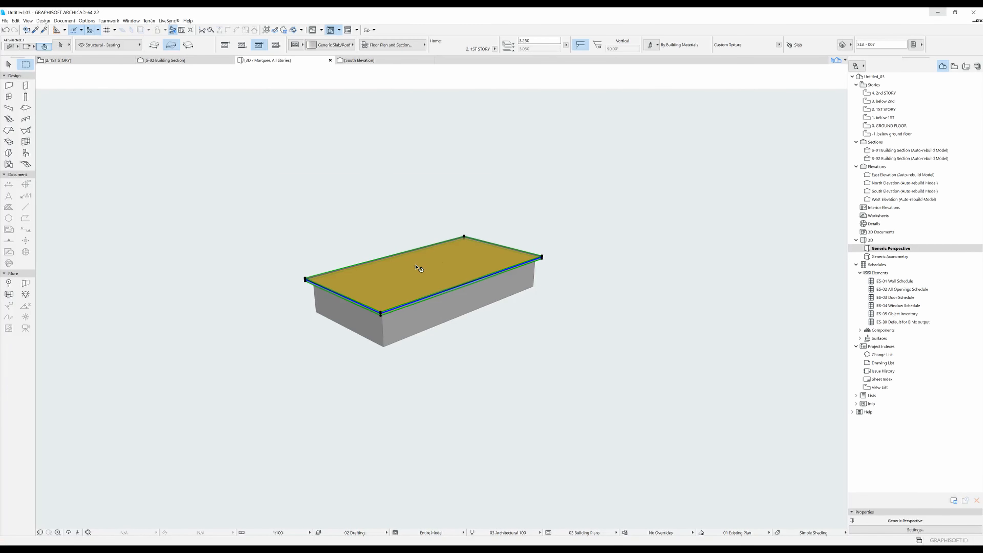
left_click(392, 44)
left_click(595, 90)
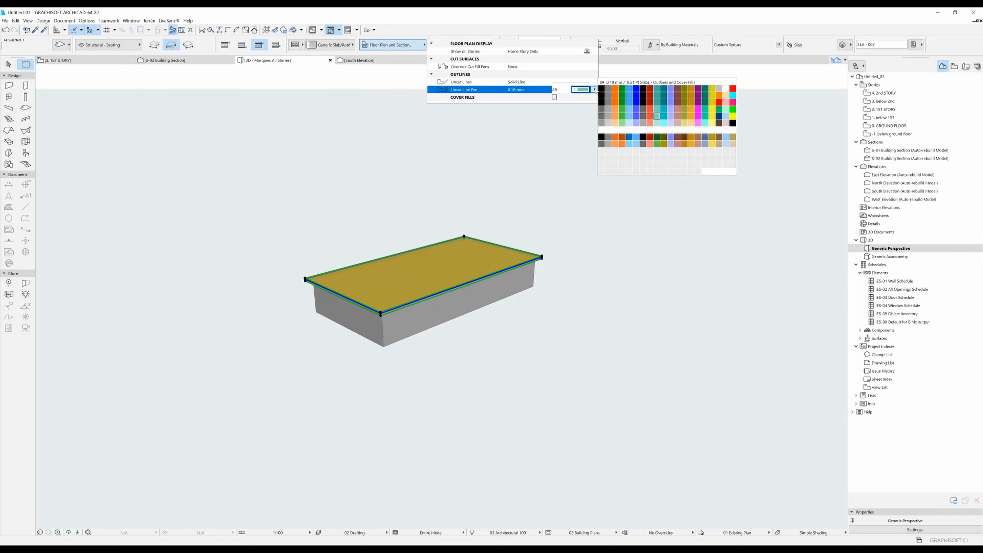
left_click(733, 123)
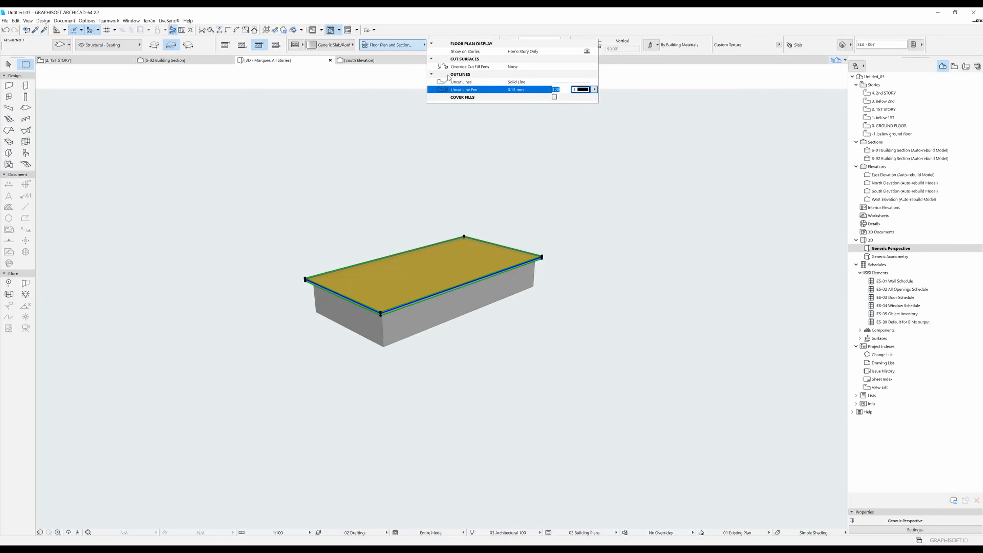
Step: Override all of the flat roof slab's surfaces, link them together, and assign Concrete - 02
left_click(653, 46)
left_click(653, 45)
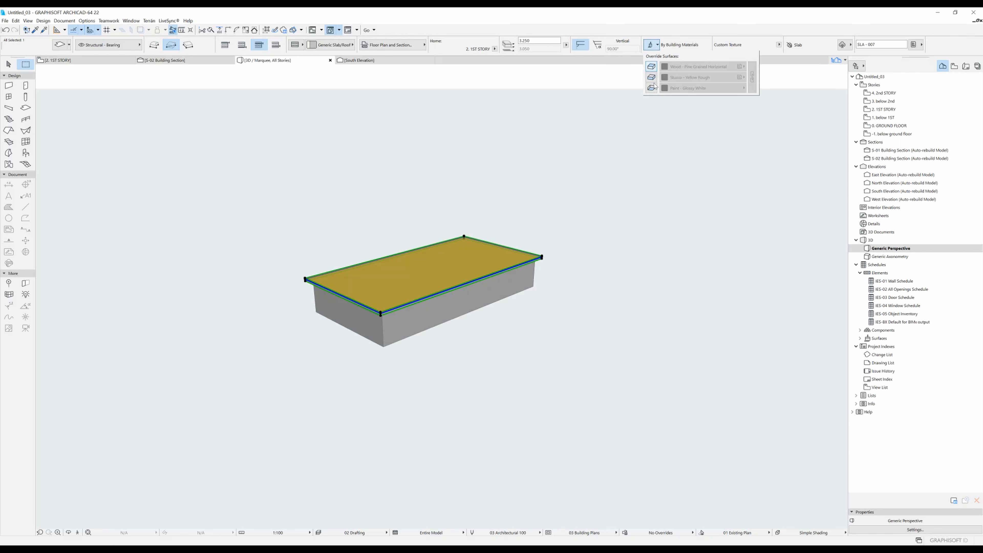
left_click(651, 88)
left_click(651, 77)
left_click(651, 66)
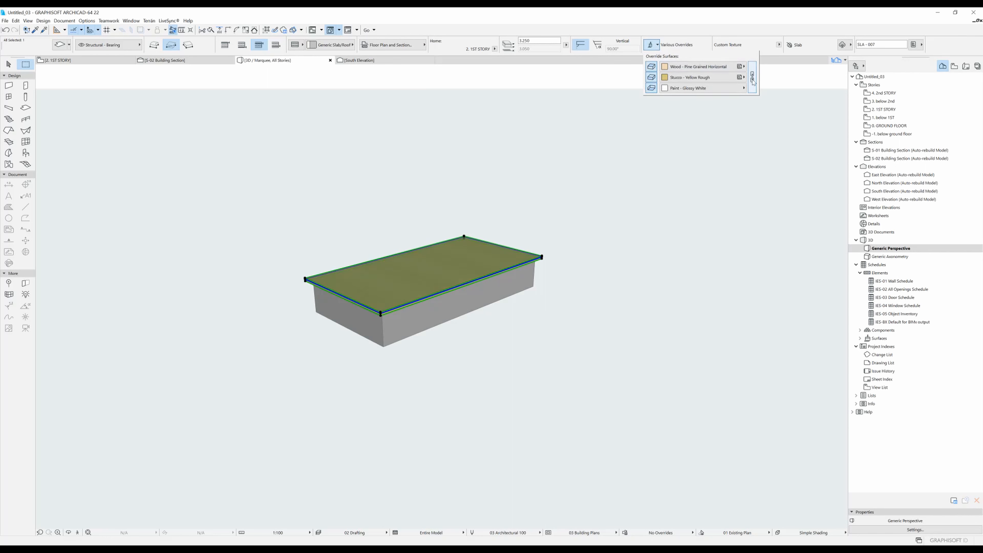
left_click(752, 80)
left_click(696, 69)
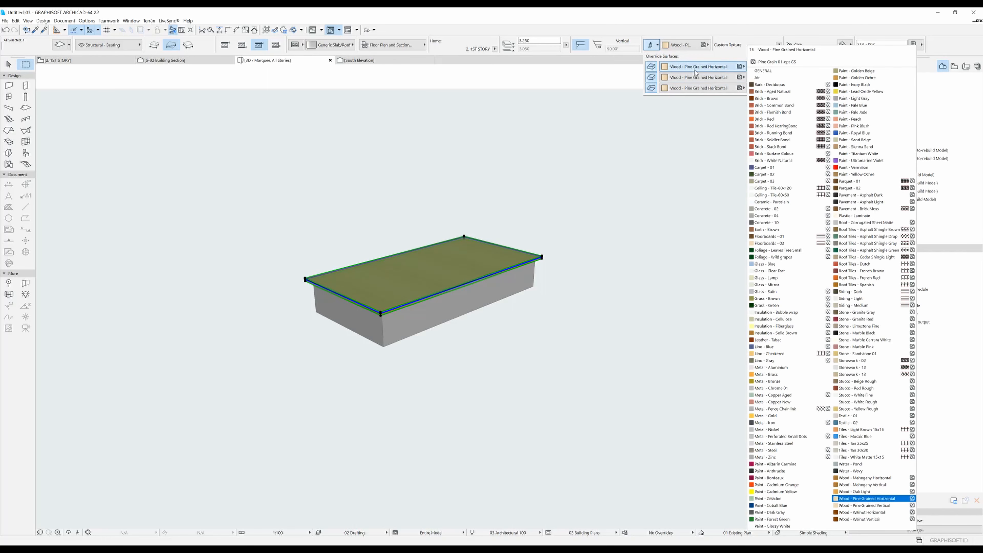
left_click(767, 208)
key("Escape")
key("Escape")
Step: Draw a marquee on the 1st story plan around the five roofed buildings and the five unroofed ones south of them, and show its contents in 3D
middle_click_drag(248, 244, 240, 215)
key("F2")
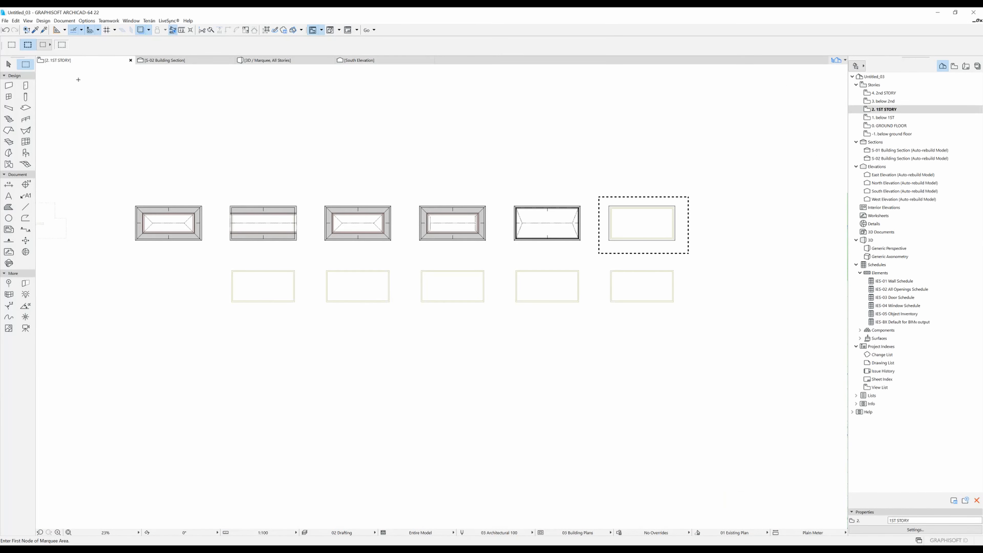
left_click(220, 168)
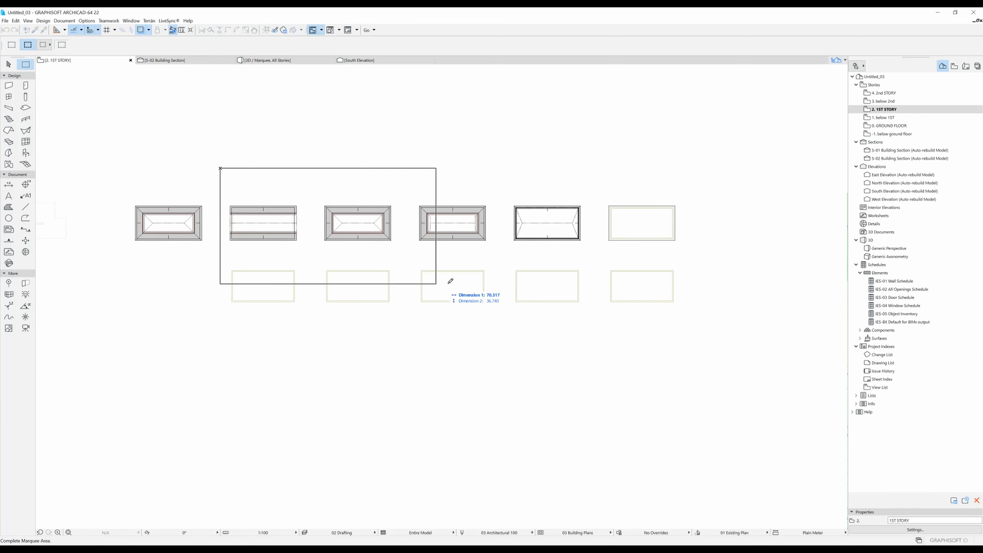
left_click(713, 344)
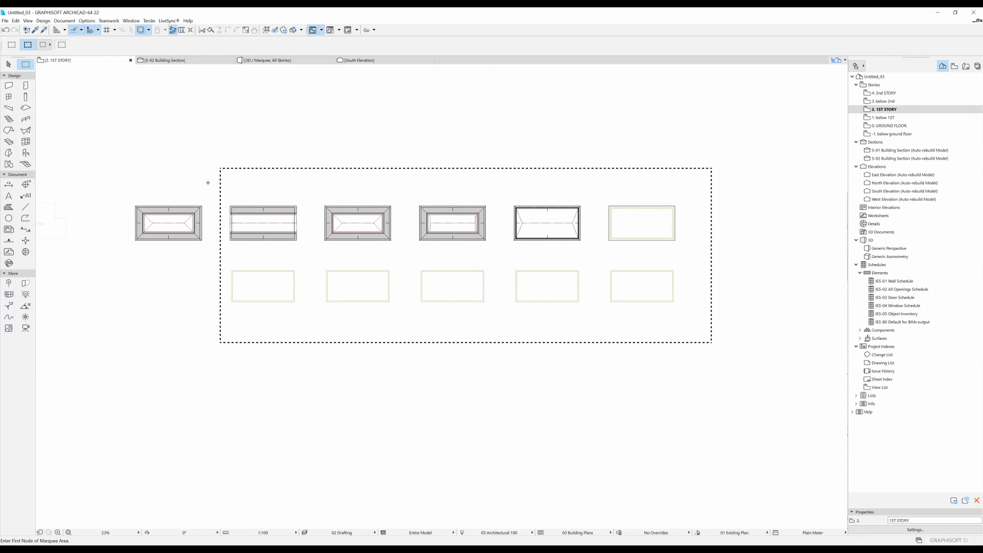
key("F3")
key("F5")
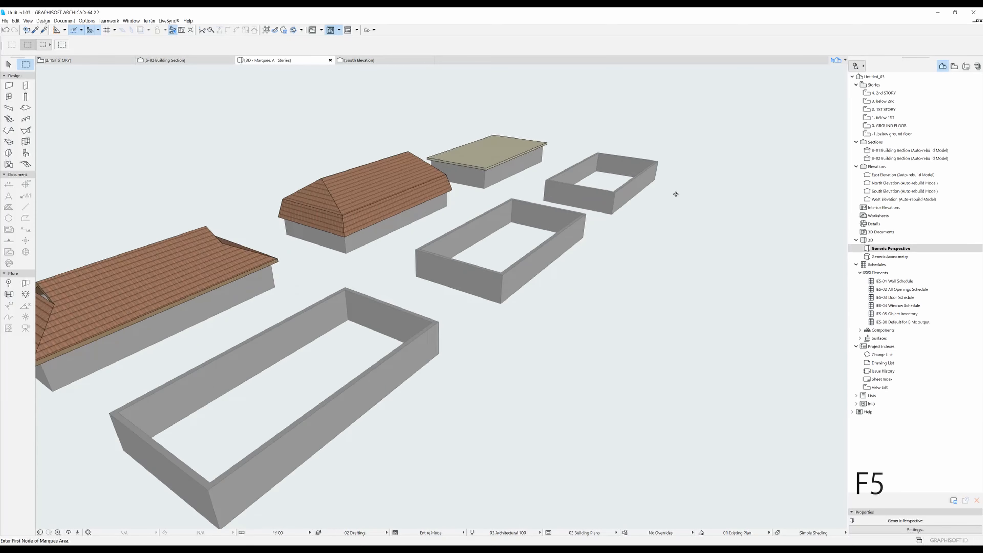
middle_click_drag(329, 231, 428, 194, "shift")
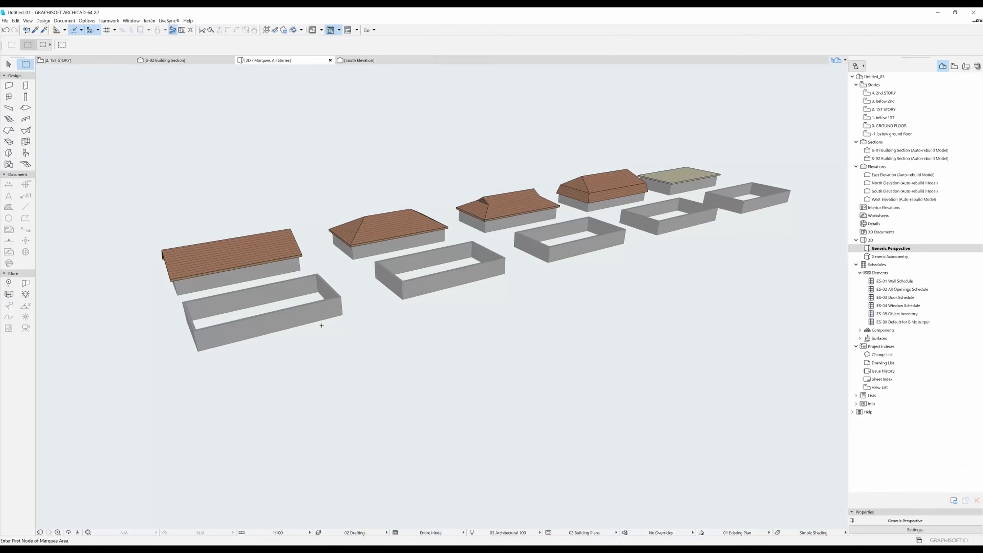
Step: Return to the 1st story plan and remove the marquee
key("F2")
right_click(308, 253)
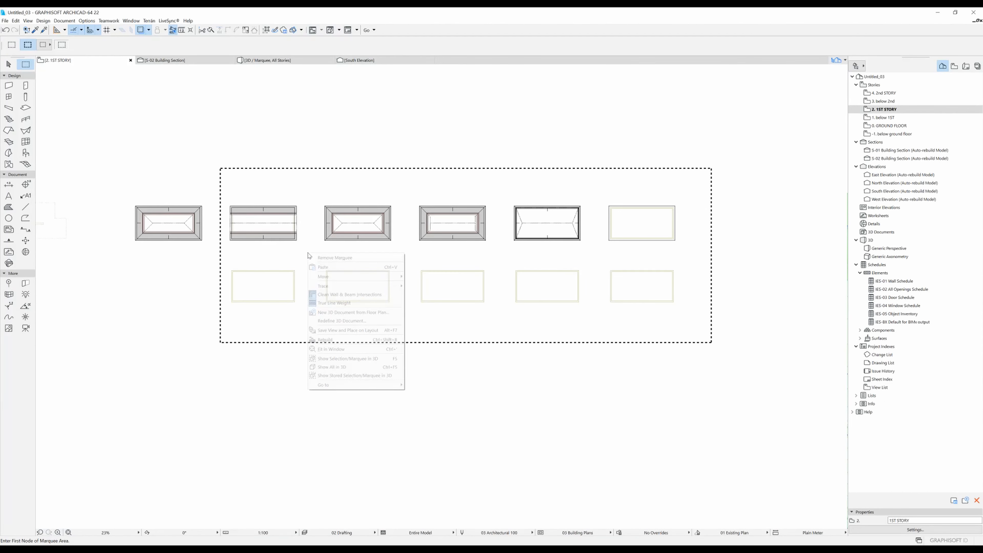
left_click(337, 258)
Step: Draw a rectangular single-plane roof over the westernmost unroofed building, with its pivot line along the outer north wall and the pitch rising southward
scroll(231, 286, "up", 5)
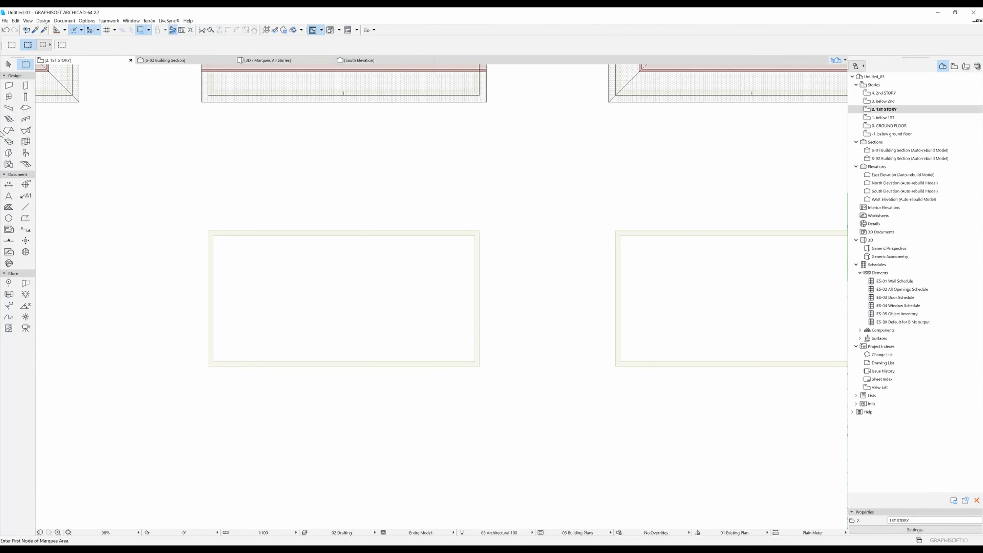
left_click(9, 131)
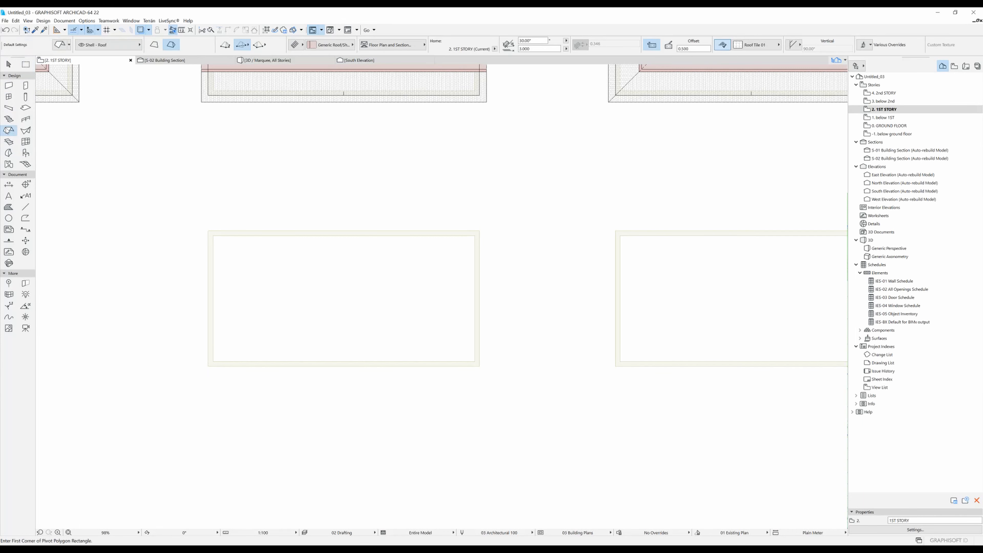
left_click(154, 45)
left_click(208, 230)
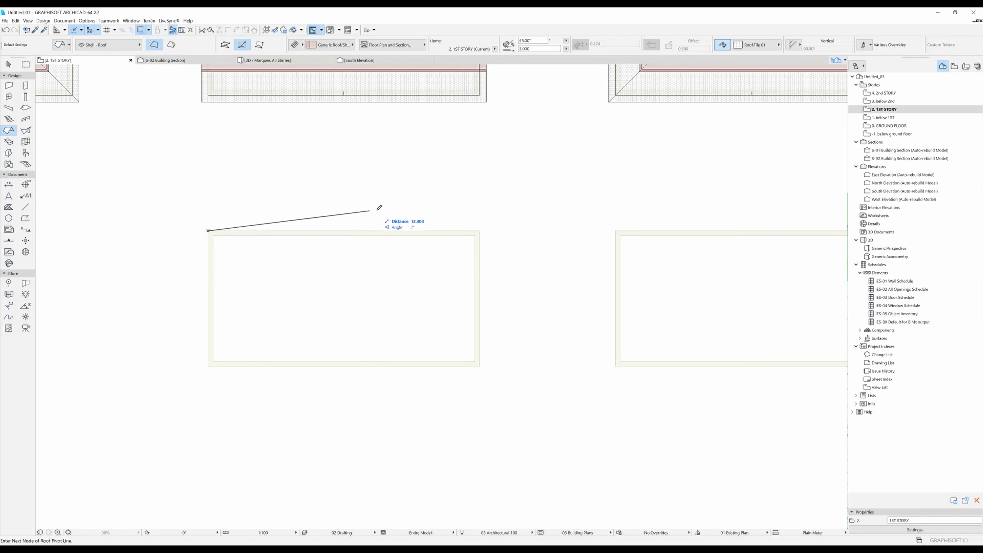
left_click(479, 231)
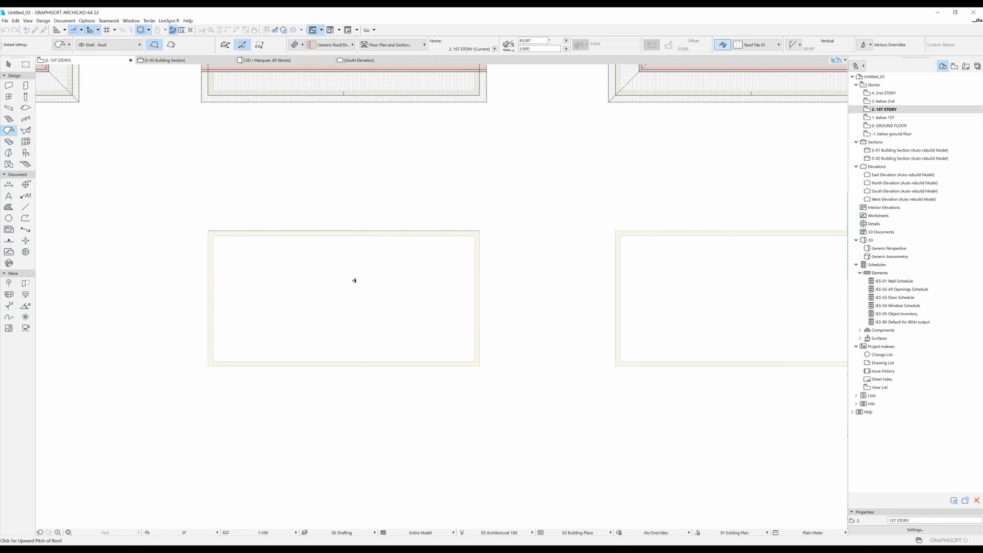
left_click(353, 294)
left_click(208, 231)
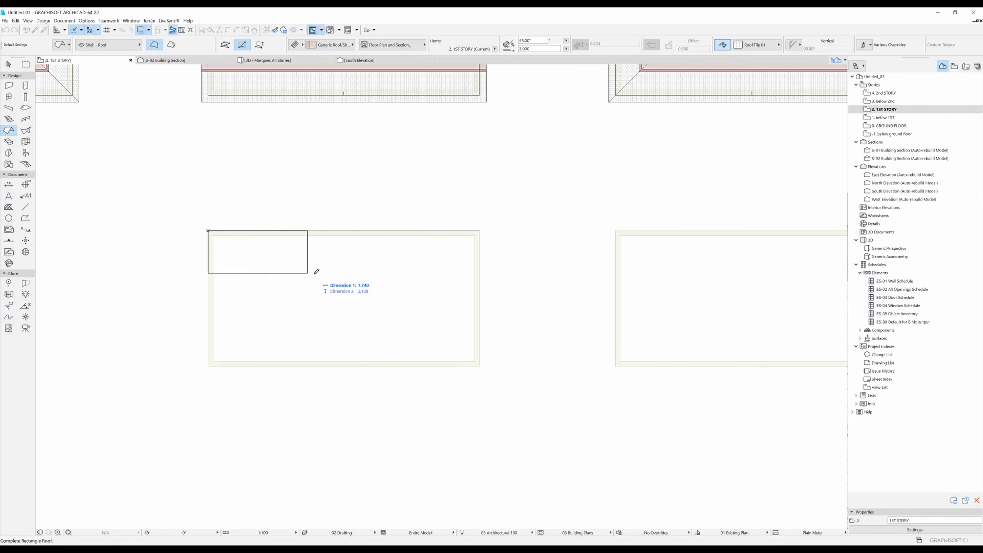
left_click(480, 367)
Step: Offset all edges of the single-plane roof outward past the walls to form an overhang
scroll(236, 244, "down", 2)
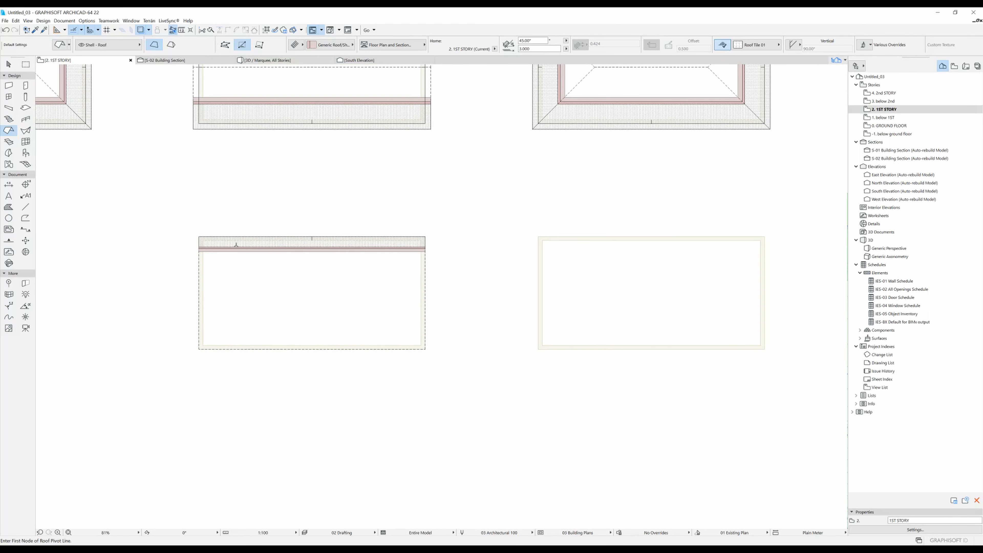
left_click(200, 287, "shift")
left_click(200, 237)
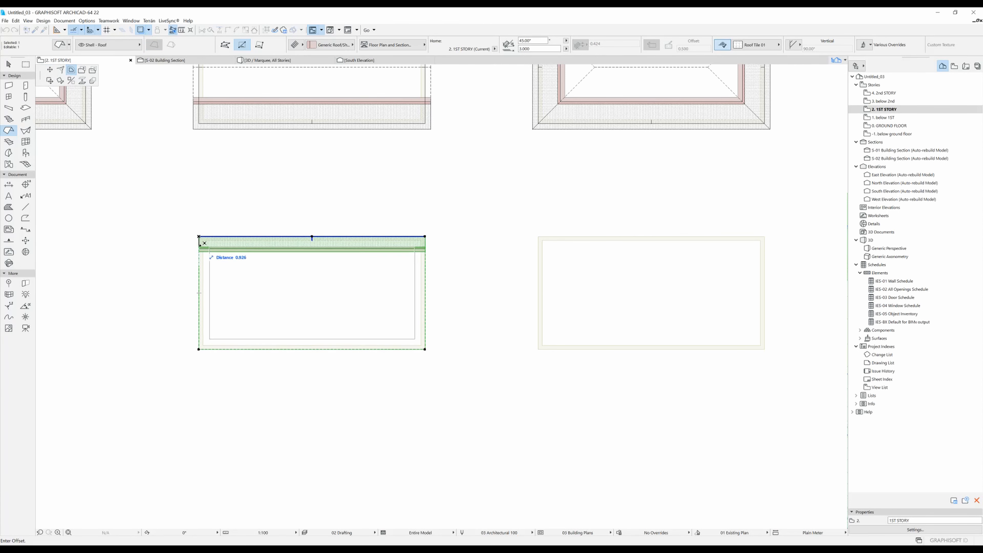
left_click(197, 226)
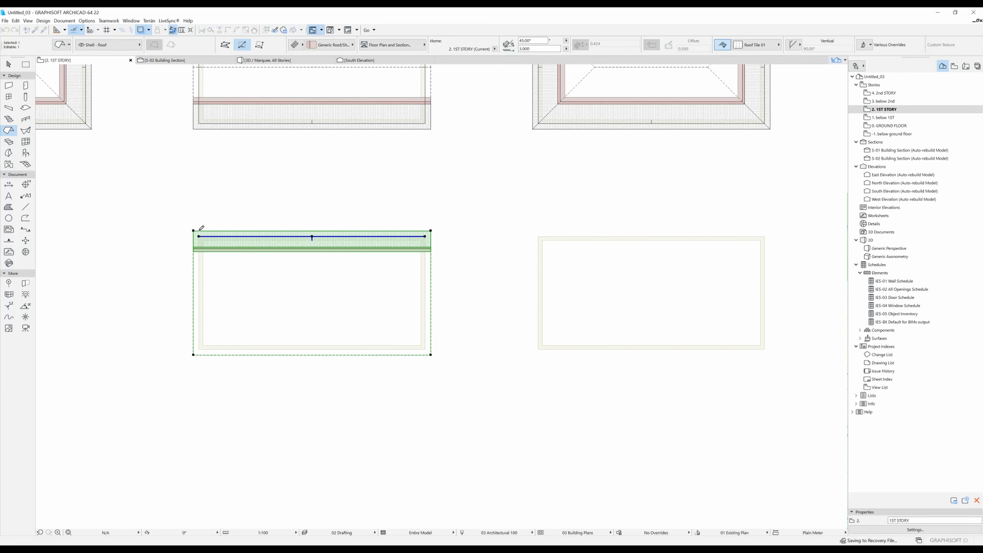
key("Escape")
Step: Set the pitch of the new single-plane roof to 20° in the 3D view
key("F3")
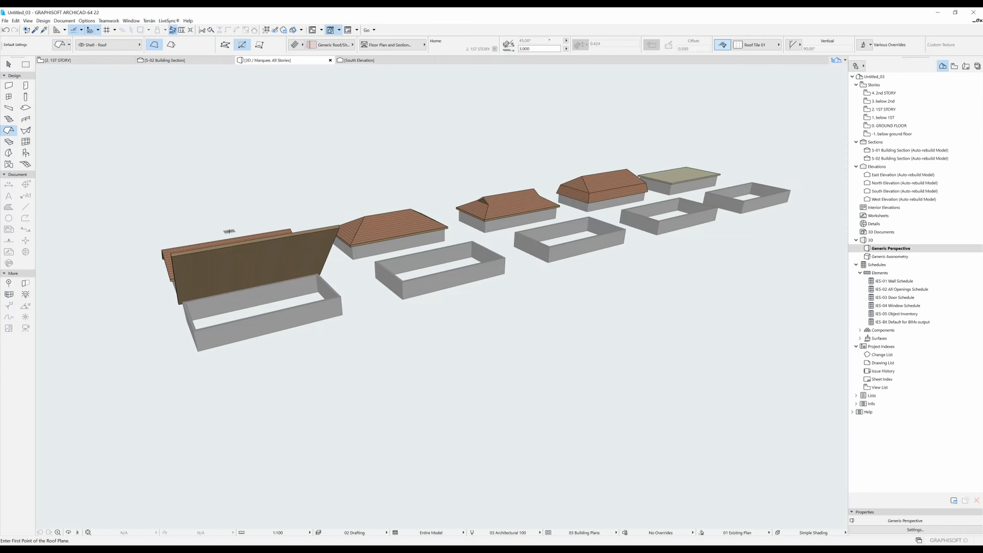
middle_click_drag(228, 232, 317, 239, "shift")
left_click(317, 241, "shift")
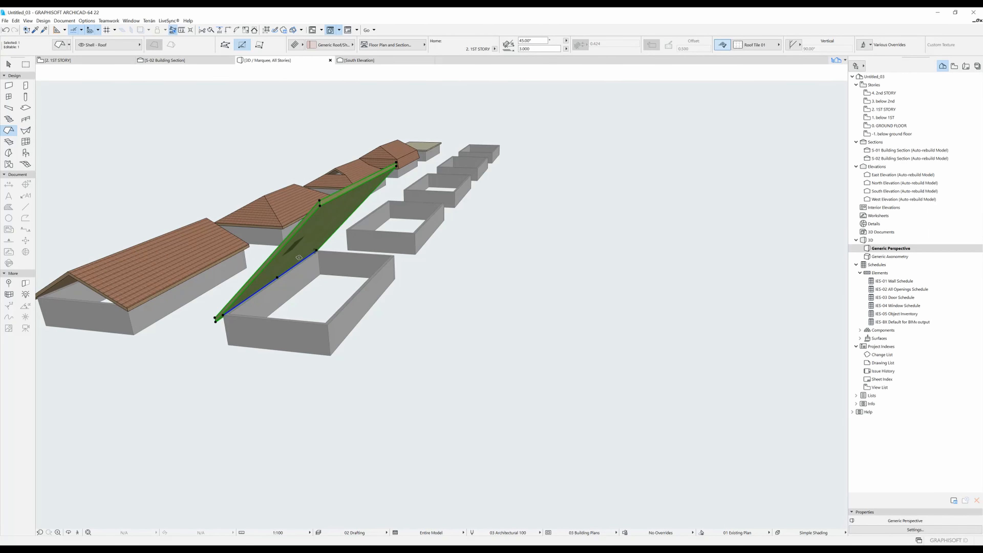
left_click(532, 40)
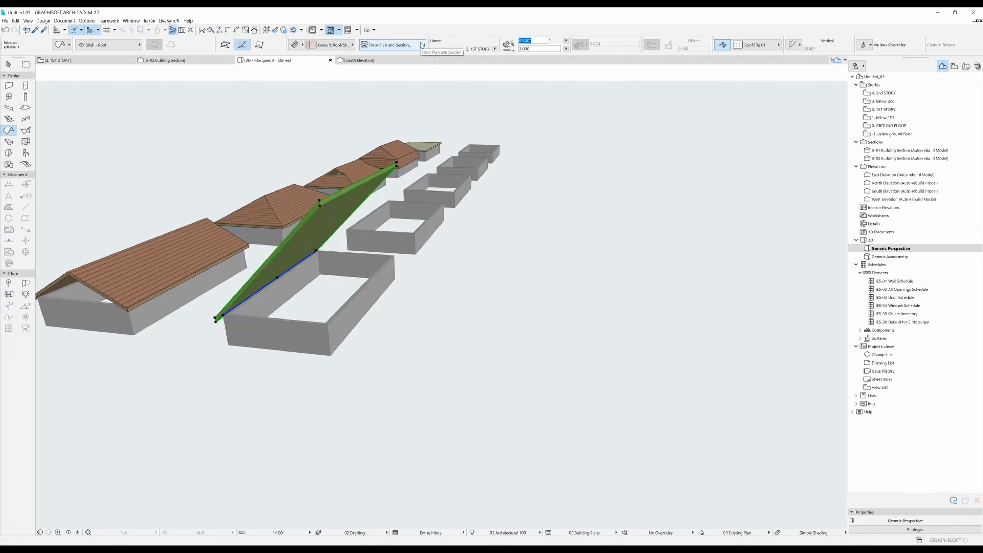
type("20.00")
key("Return")
key("Escape")
Step: Set the height of the walls under the single-plane roof and the neighbouring gable roof to 7 m
middle_click_drag(399, 116, 307, 313, "shift")
middle_click_drag(350, 358, 318, 383, "shift")
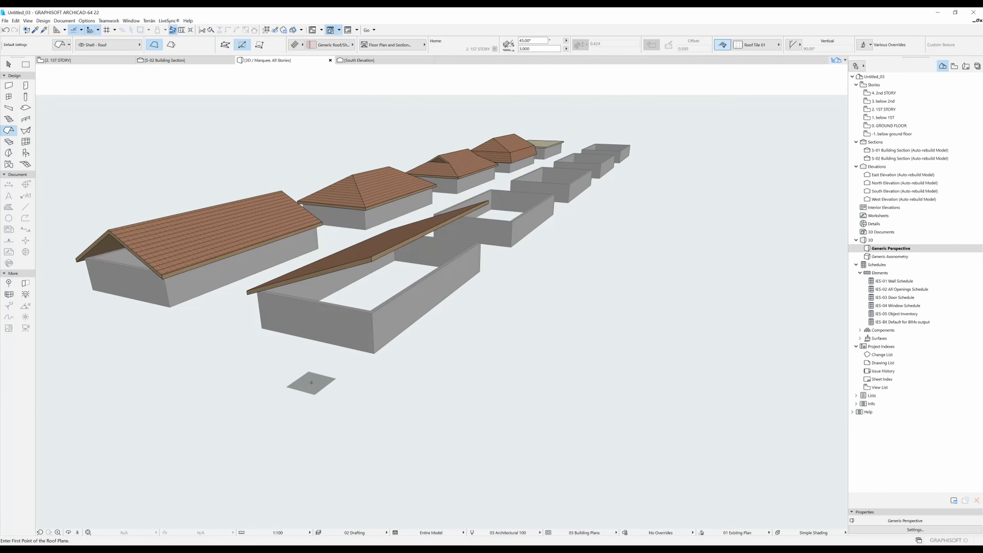
left_click(356, 330, "shift")
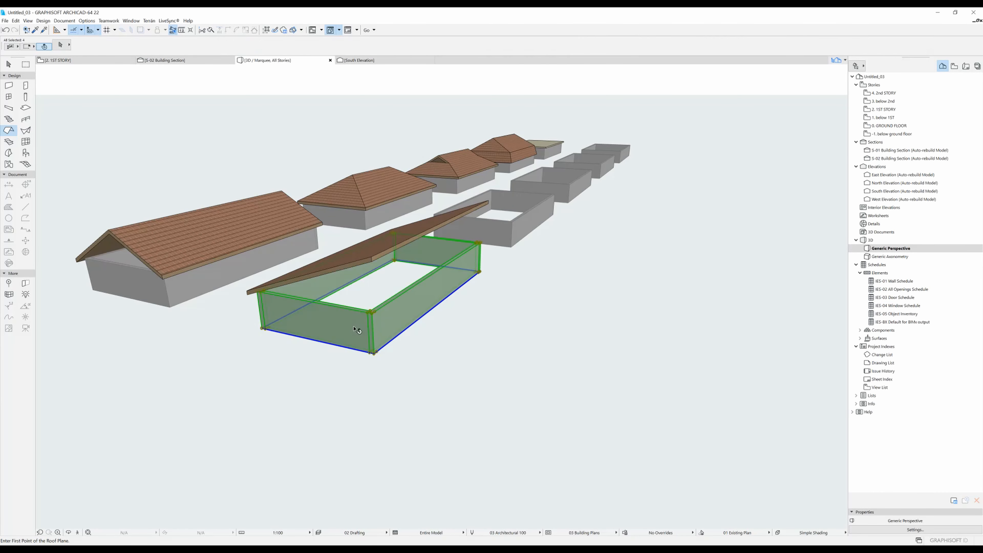
left_click(101, 286, "shift")
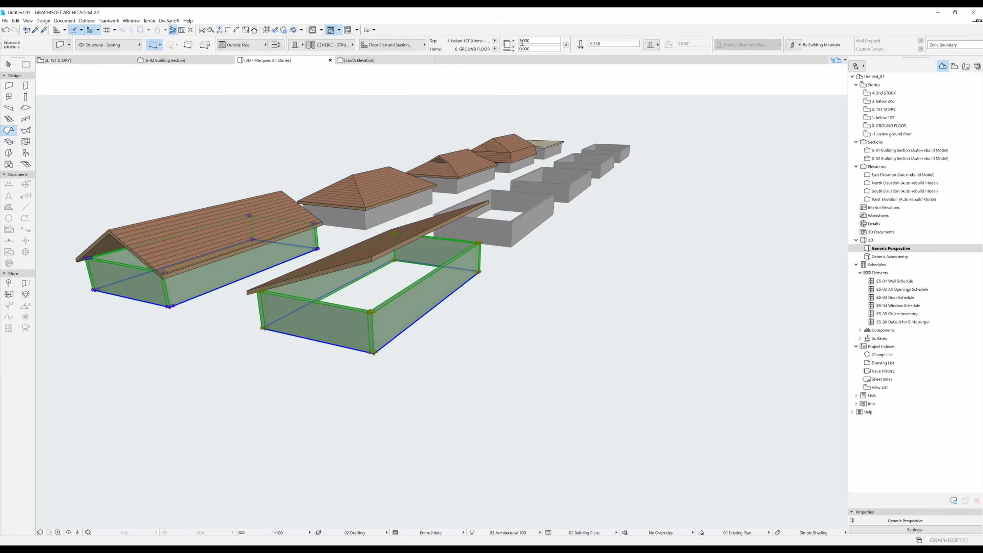
type("7")
key("Return")
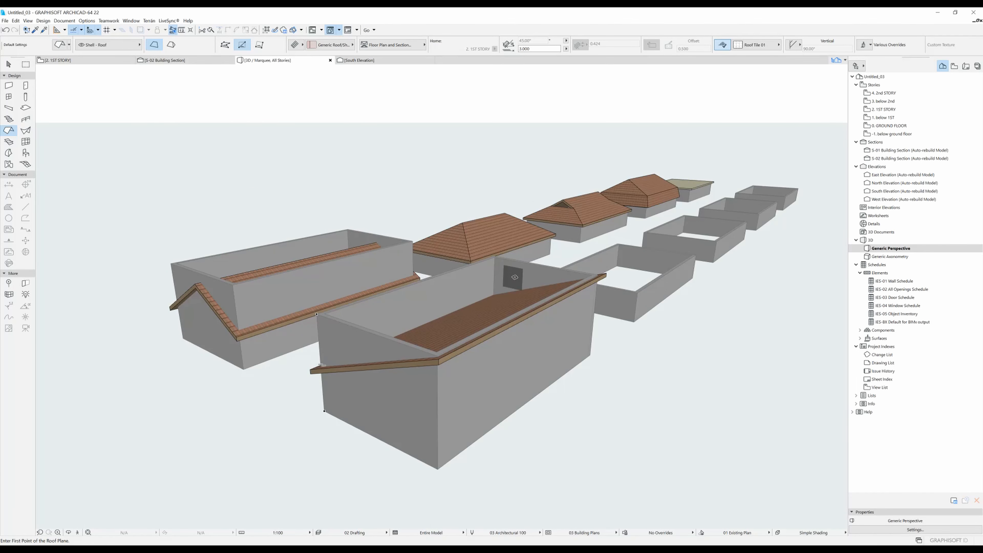
Step: Trim the raised walls of the shed-roofed building to its single-plane roof, keeping the part below
left_click(374, 348, "shift")
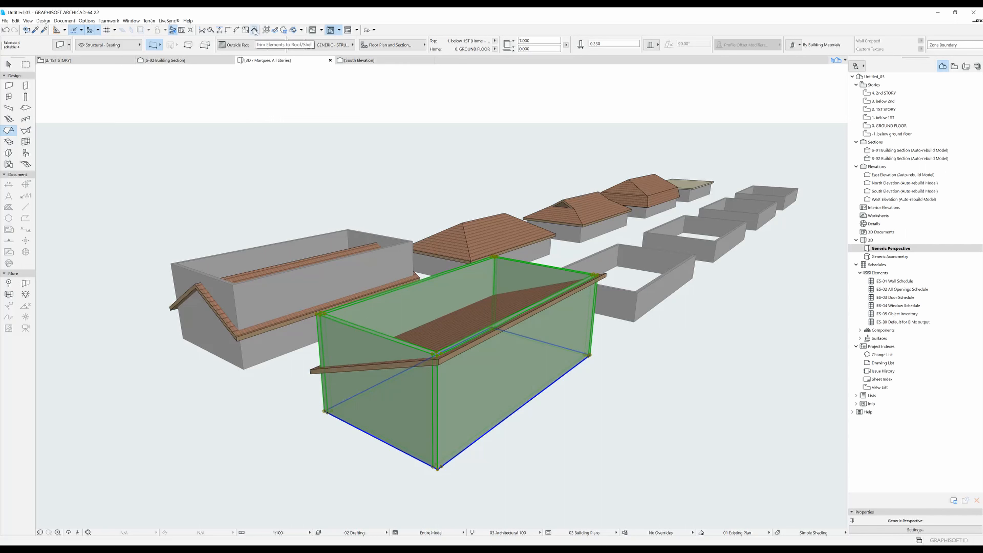
left_click(254, 30)
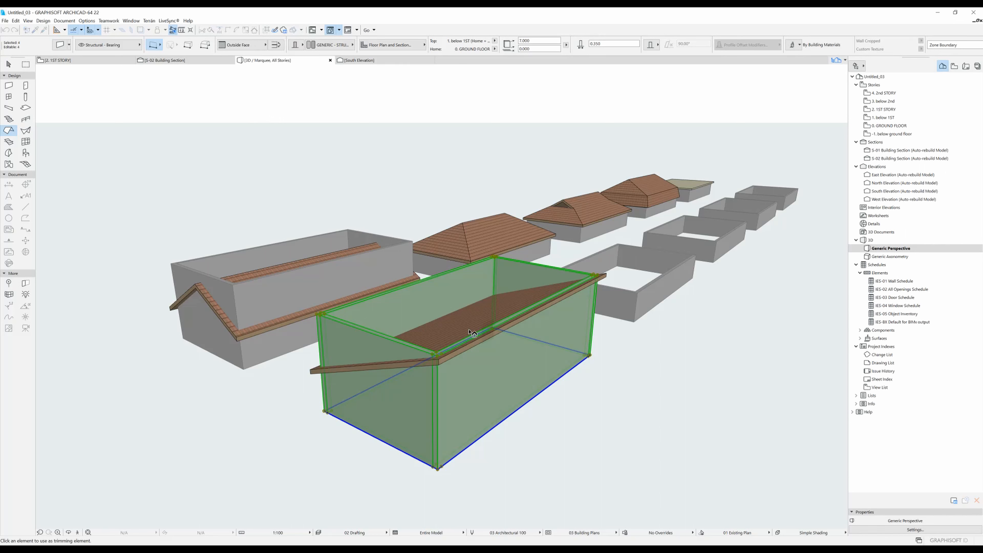
left_click(457, 332)
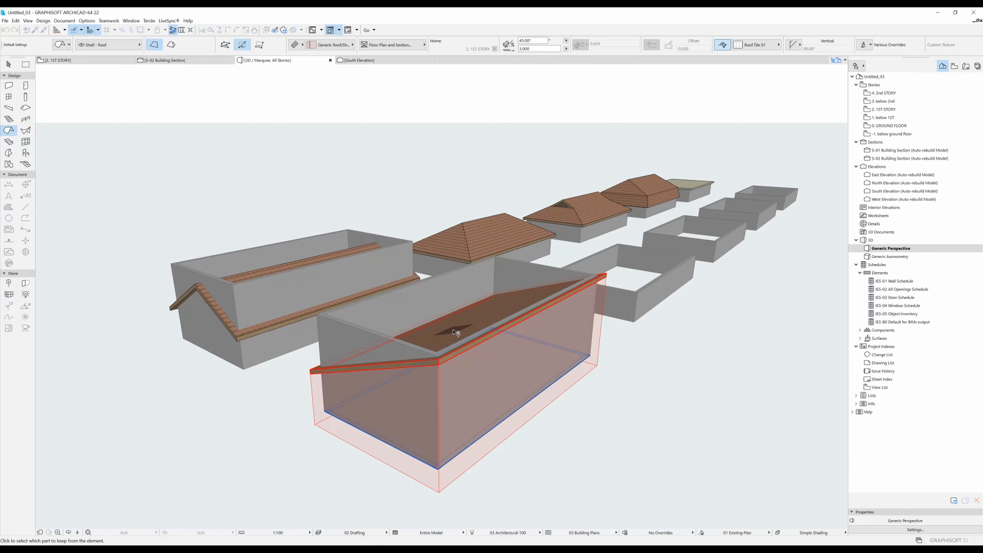
left_click(424, 443)
middle_click_drag(252, 408, 445, 350, "shift")
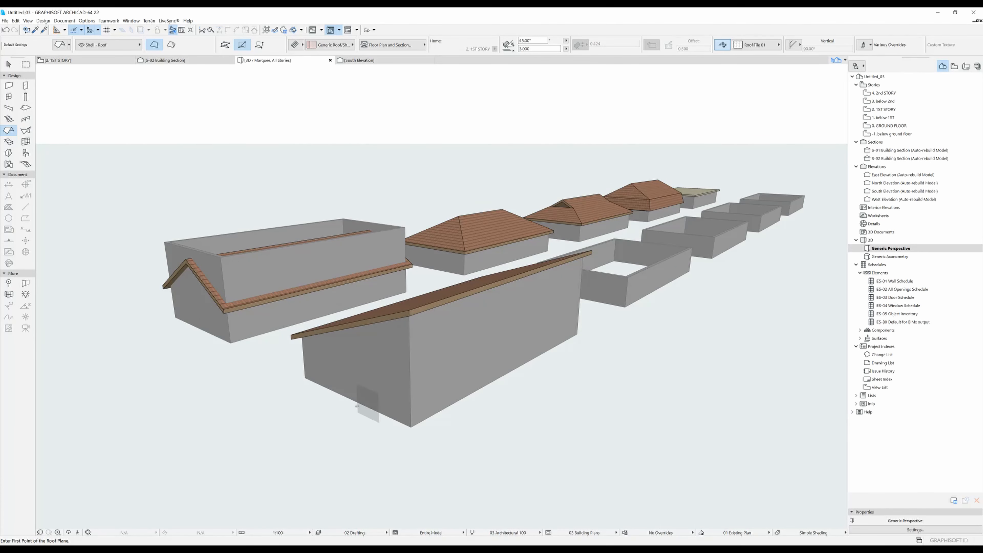
Step: Trim the raised walls of the gable-roofed building to its roof, keeping the part below
middle_click_drag(354, 371, 323, 331, "shift")
left_click(327, 331, "shift")
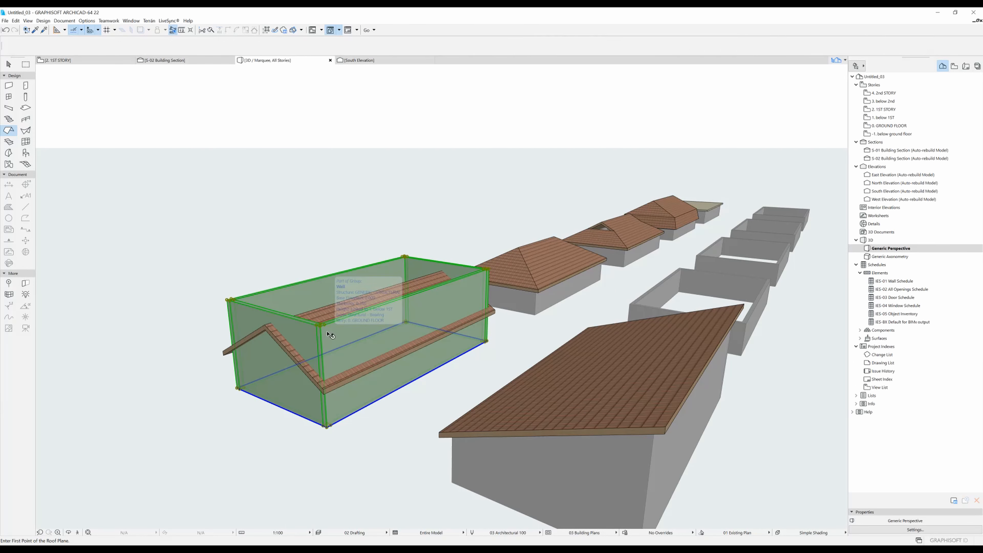
left_click(254, 31)
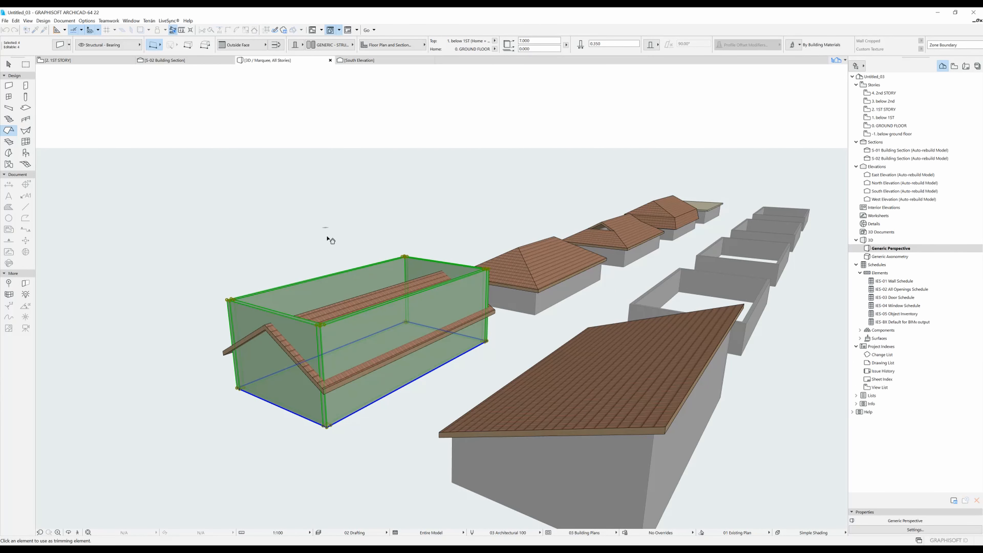
left_click(345, 307)
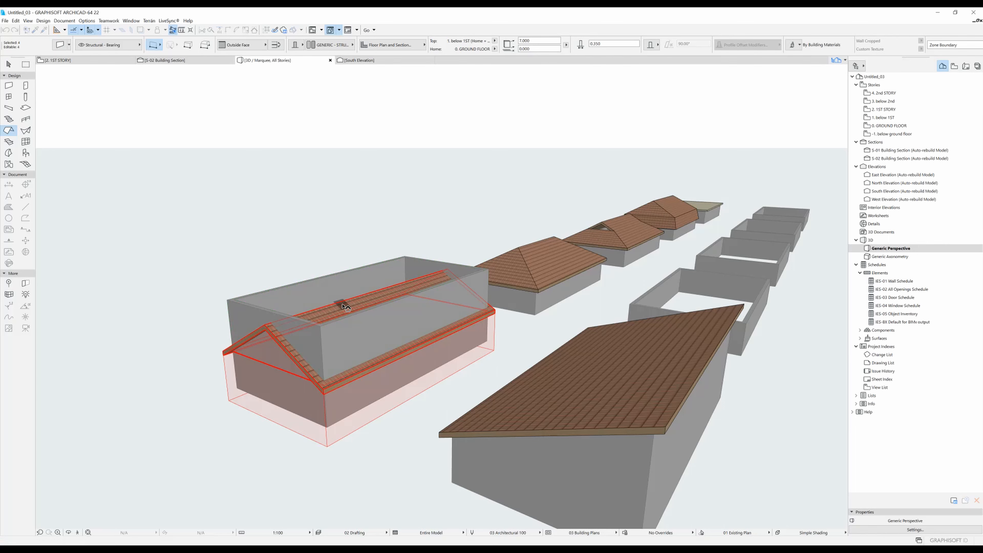
left_click(305, 402)
key("Escape")
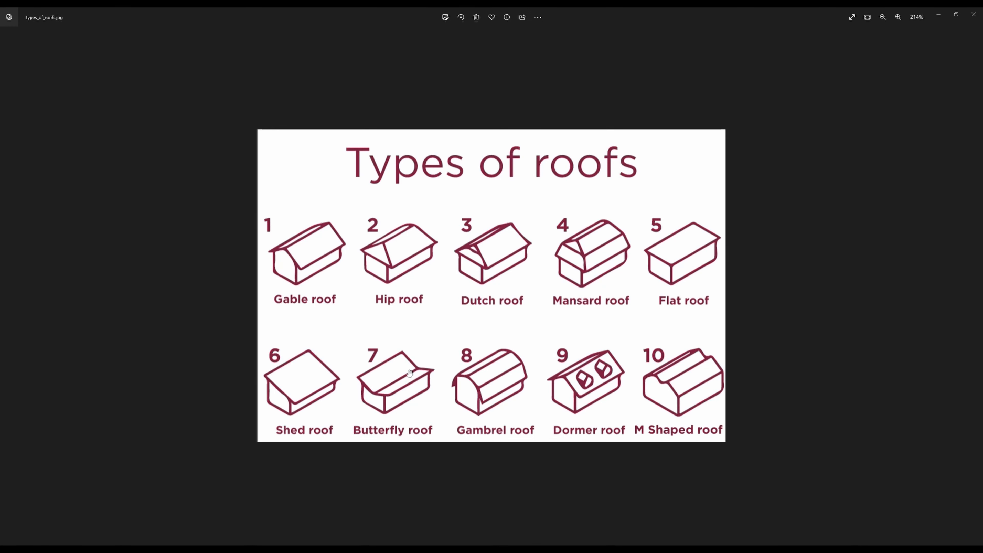
Step: Draw a rectangular multi-plane hip roof over the outer corners of the unroofed building next to the shed-roofed one
left_click(937, 17)
middle_click_drag(648, 376, 443, 344)
scroll(515, 342, "up", 1)
scroll(515, 343, "up", 3)
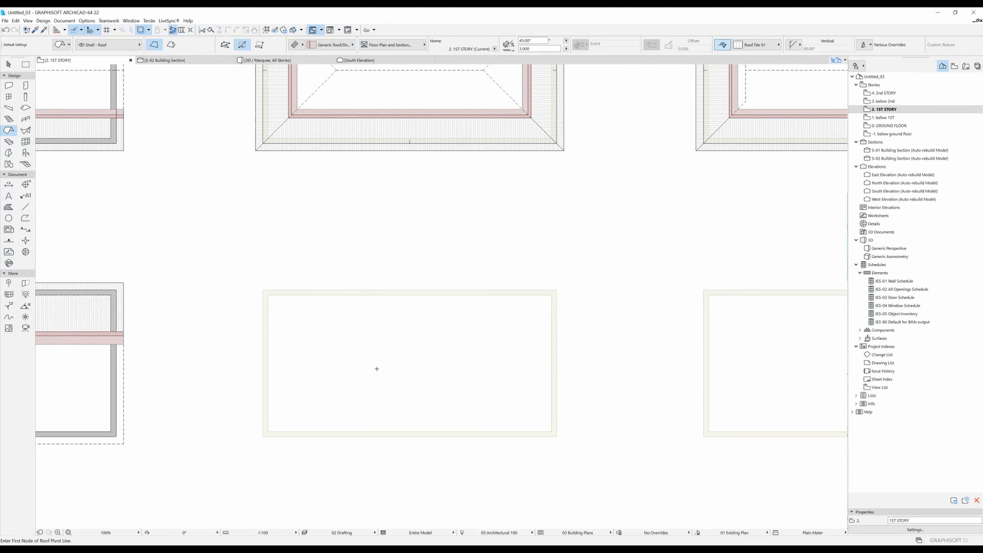
left_click(263, 290)
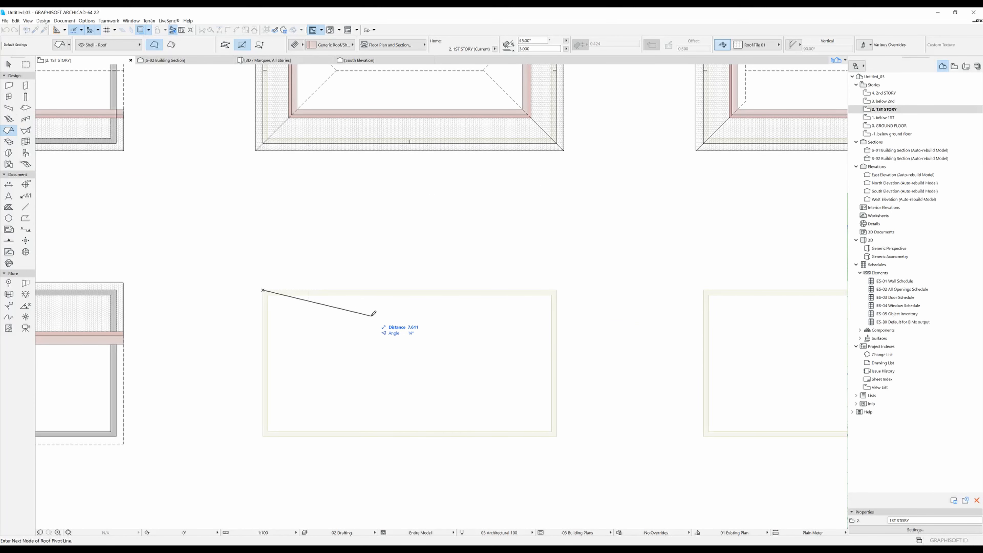
left_click(171, 44)
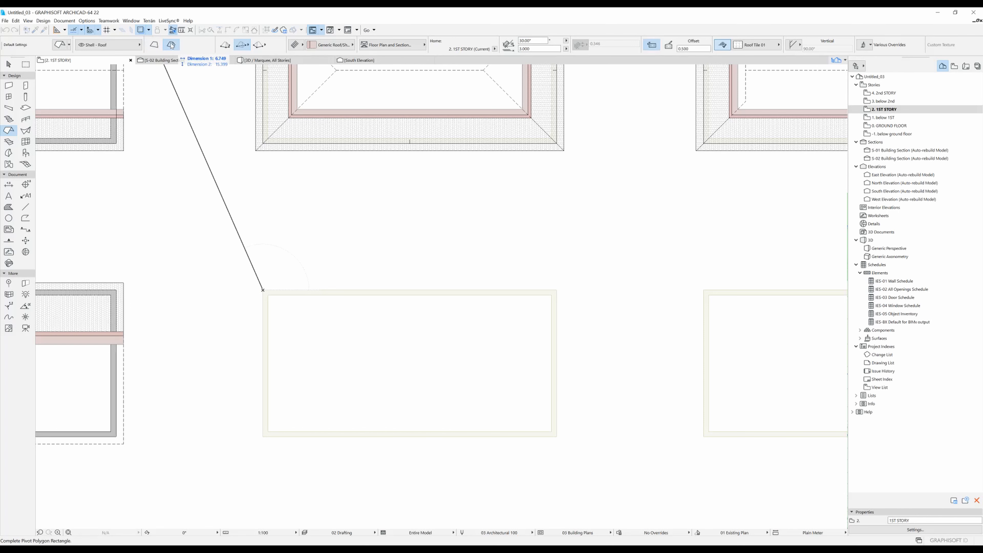
left_click(557, 437)
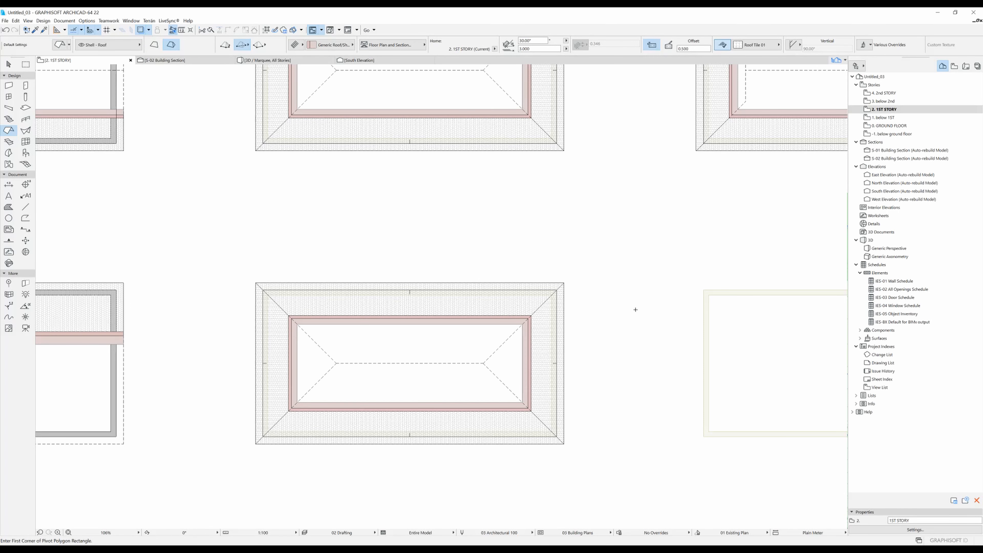
Step: Stretch both ridge ends of the new hip roof outward to form gables, and reapply the uniform 0.5 m eaves offset
left_click(489, 369, "shift")
left_click(483, 363)
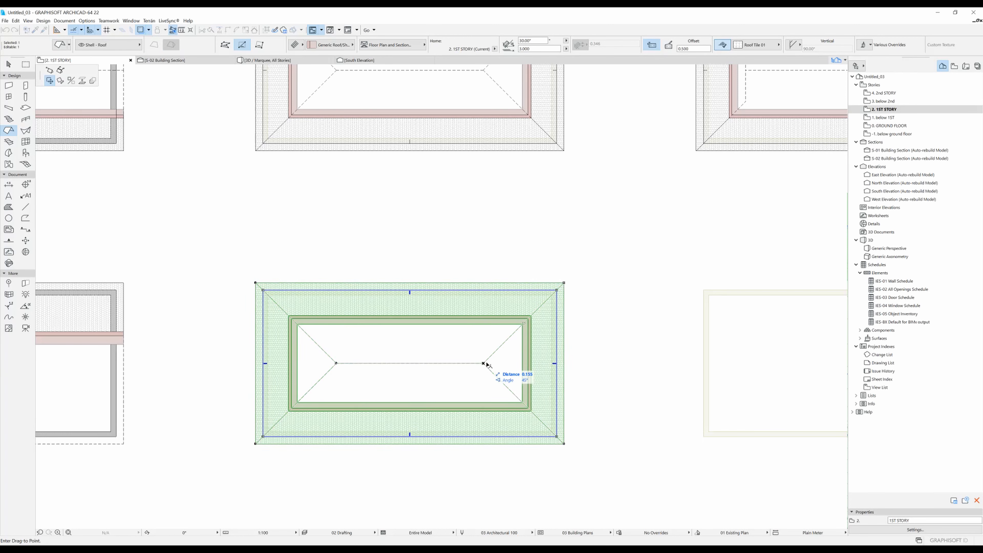
left_click(560, 363)
left_click(336, 362)
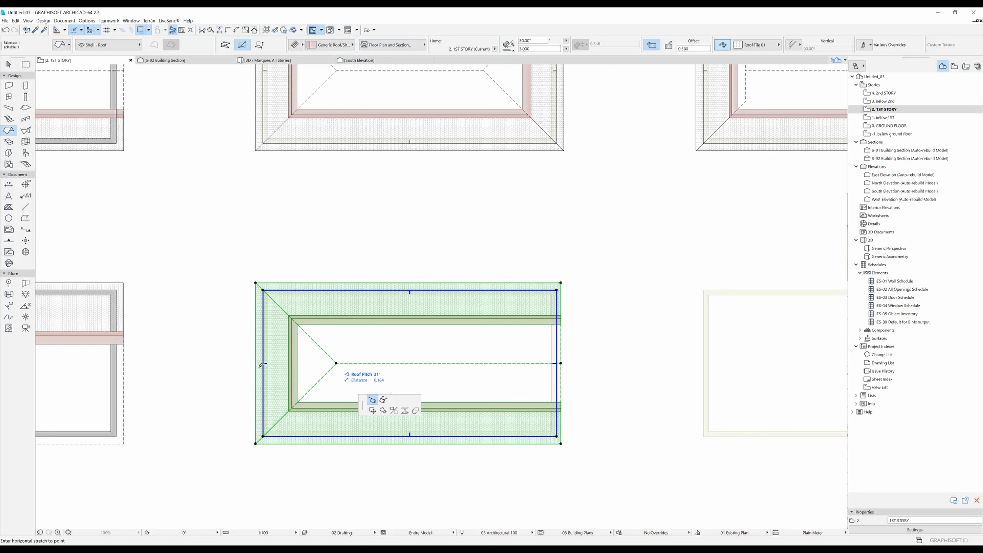
left_click(258, 363)
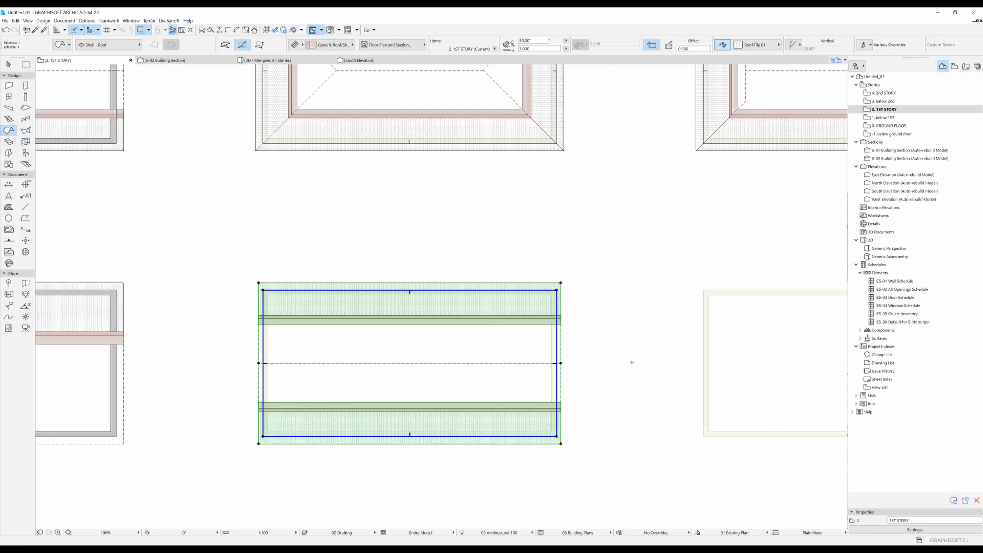
left_click(669, 46)
left_click(654, 47)
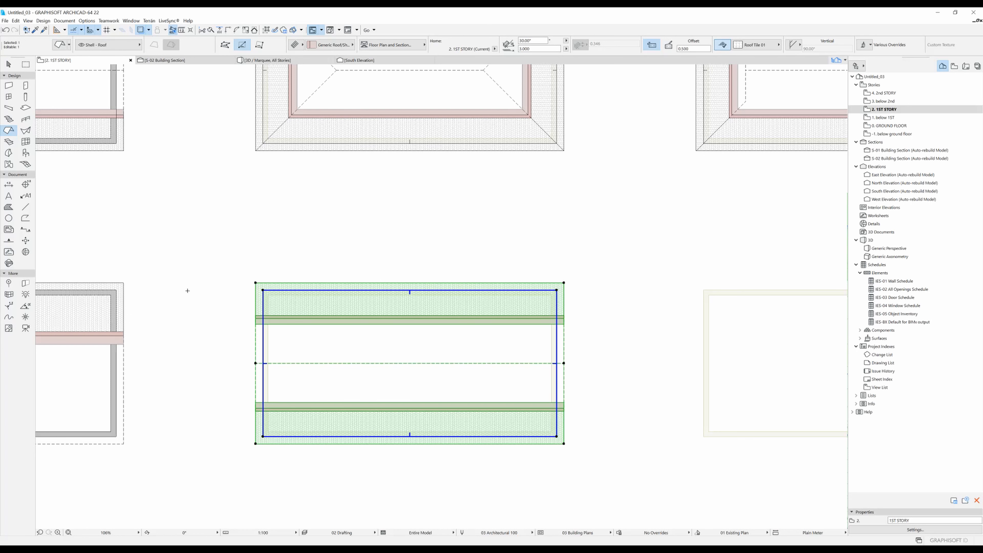
middle_click_drag(546, 387, 556, 364)
key("Escape")
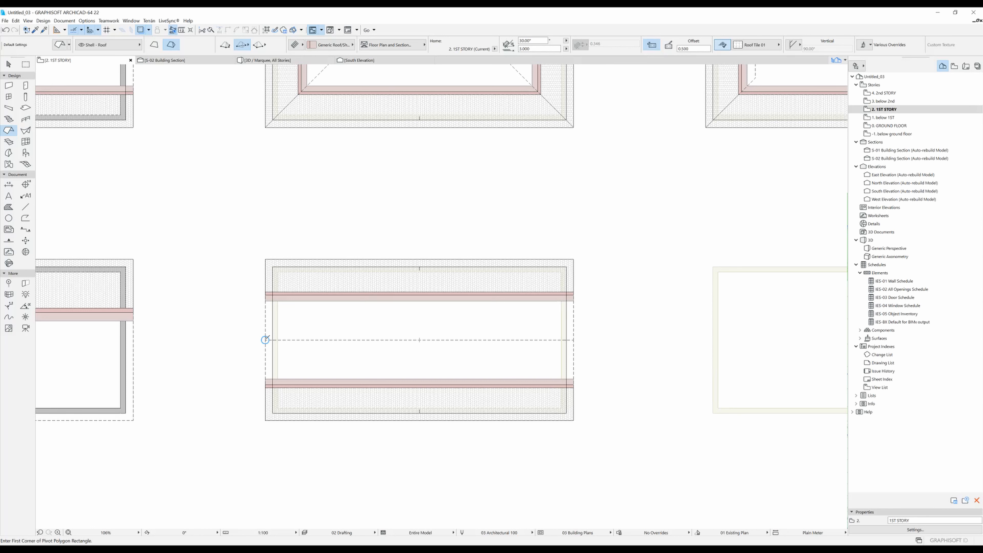
Step: Split the new gable roof into single-plane roofs
left_click(362, 338, "shift")
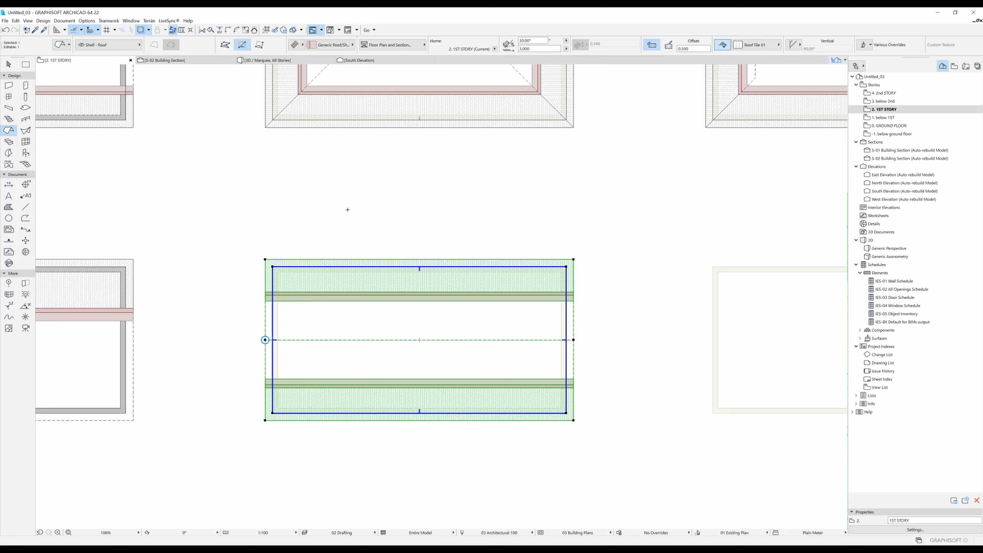
right_click(366, 199)
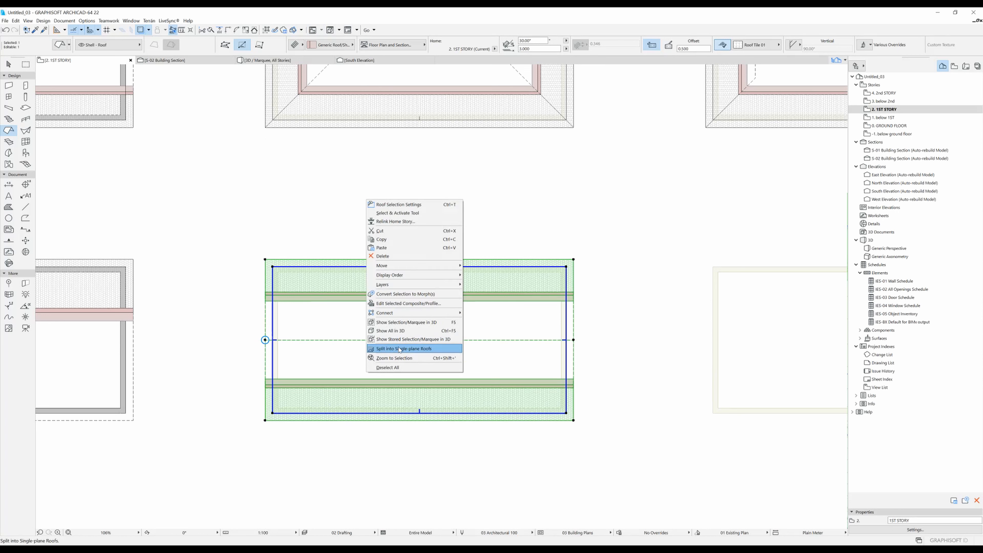
left_click(455, 352)
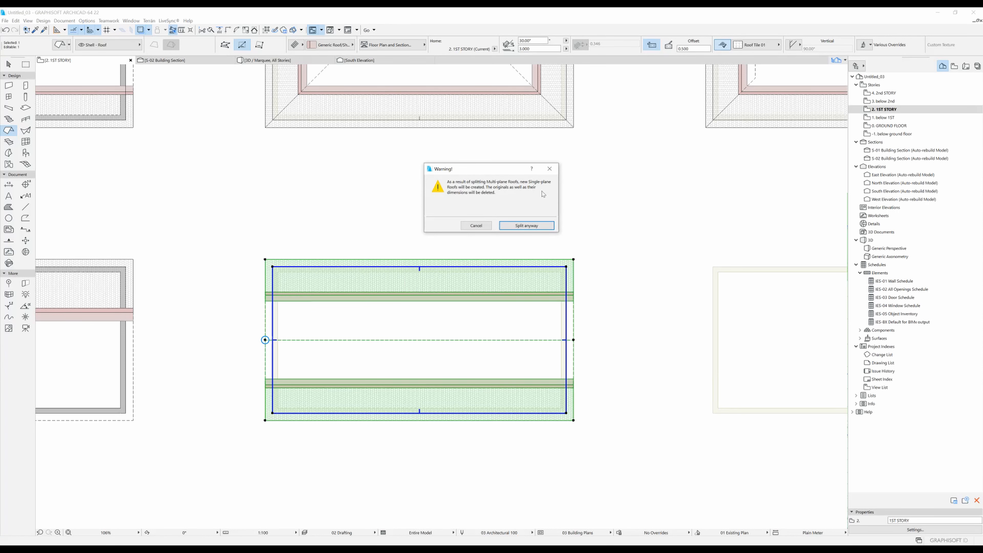
left_click(527, 226)
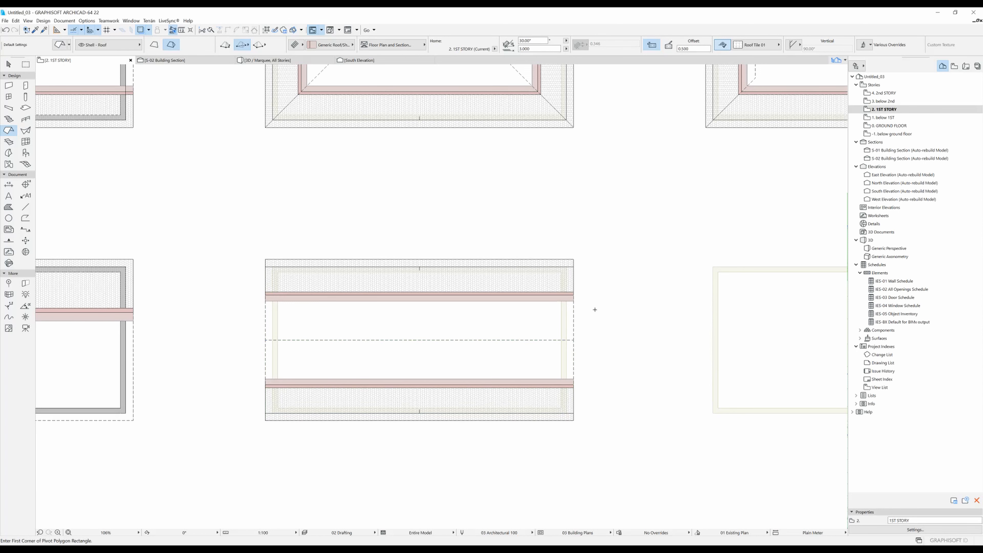
Step: Suspend groups so that the two grouped roof planes can be selected separately
left_click(574, 265, "shift")
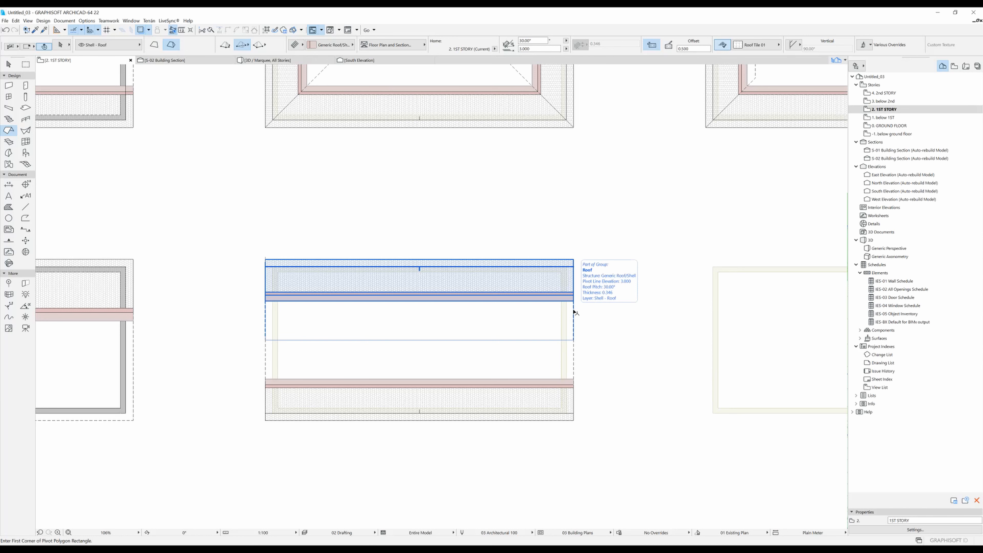
left_click(574, 352, "shift")
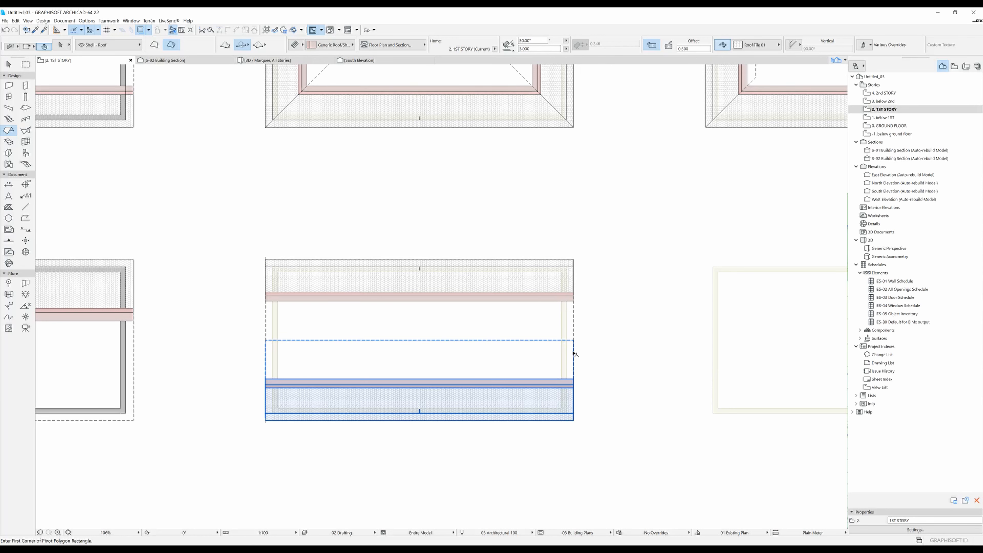
left_click(573, 321, "shift")
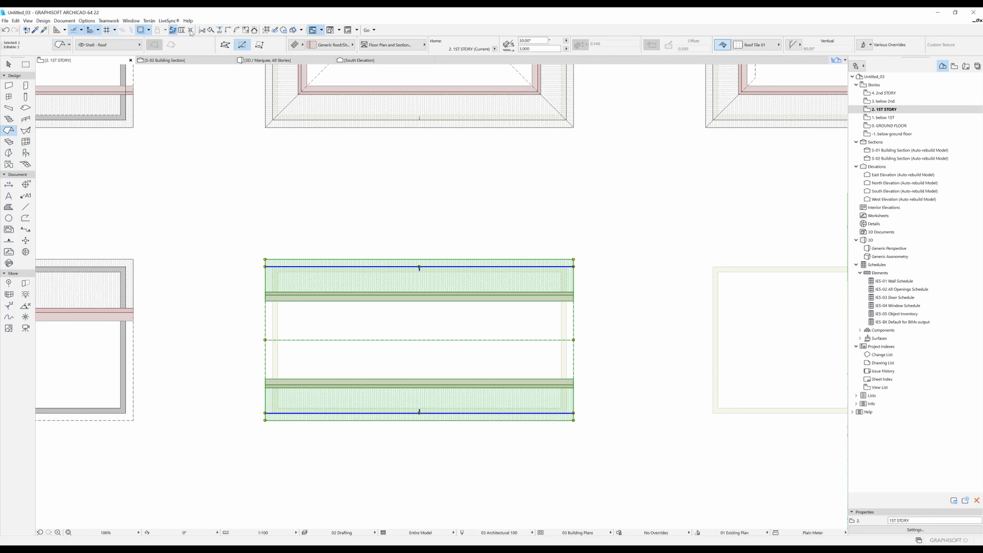
key("Escape")
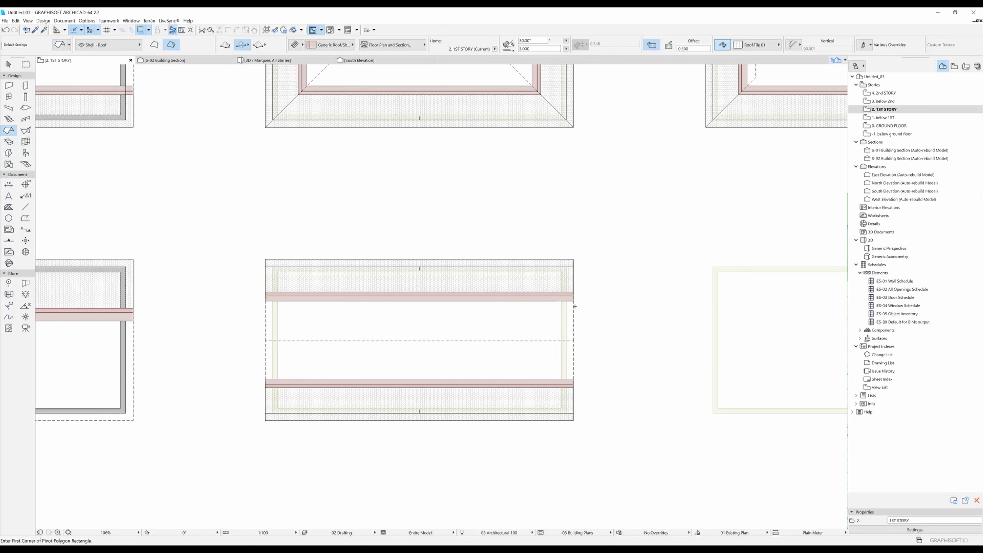
left_click(574, 259, "shift")
key("Escape")
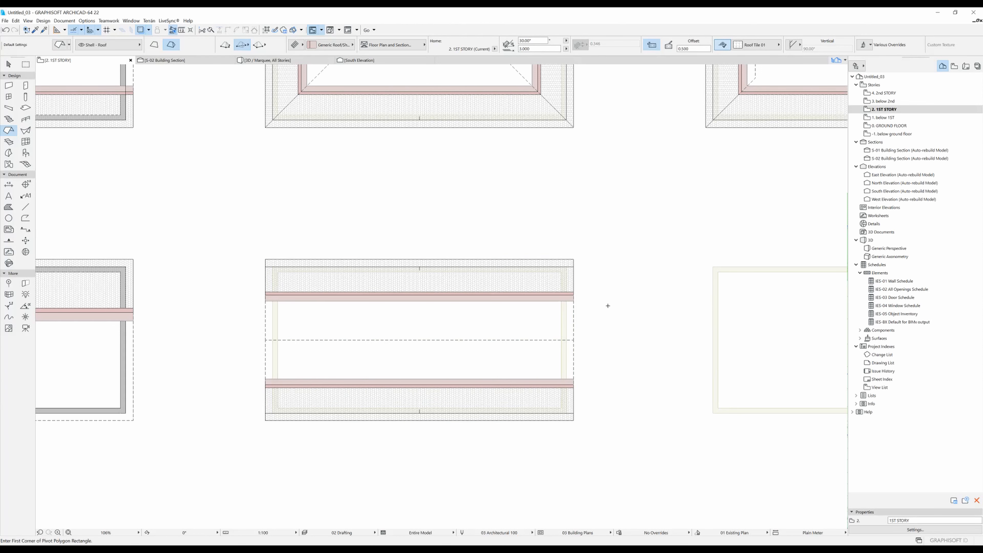
left_click(267, 31)
key("alt+g")
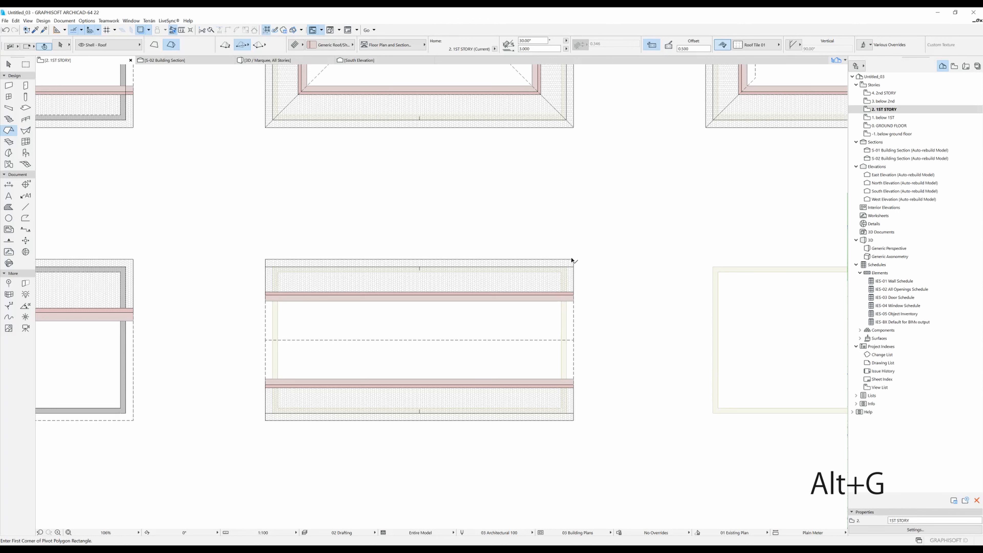
Step: Move the northern roof plane by its eave corner onto the southern plane's eave corner, so the slopes form a V-shaped valley
left_click(571, 259)
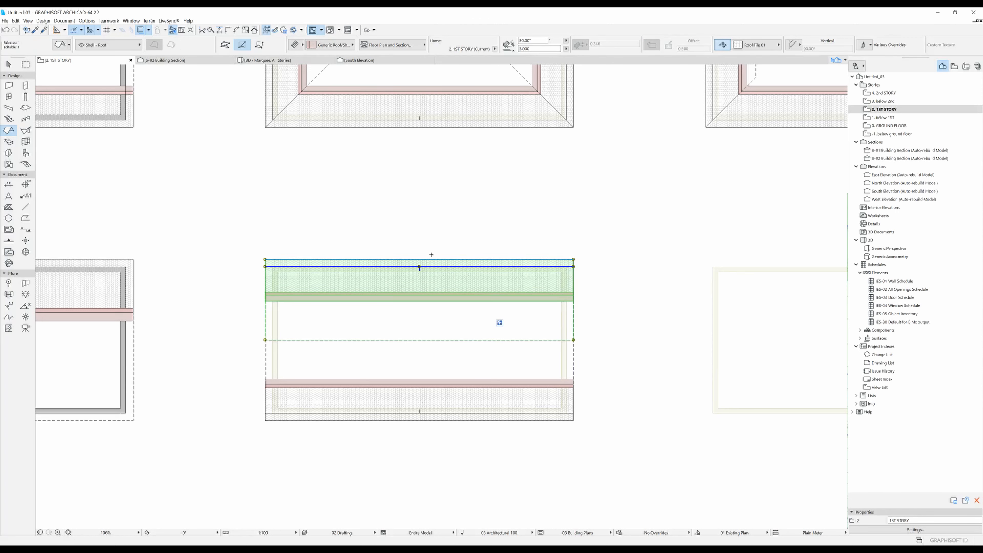
left_click(574, 259)
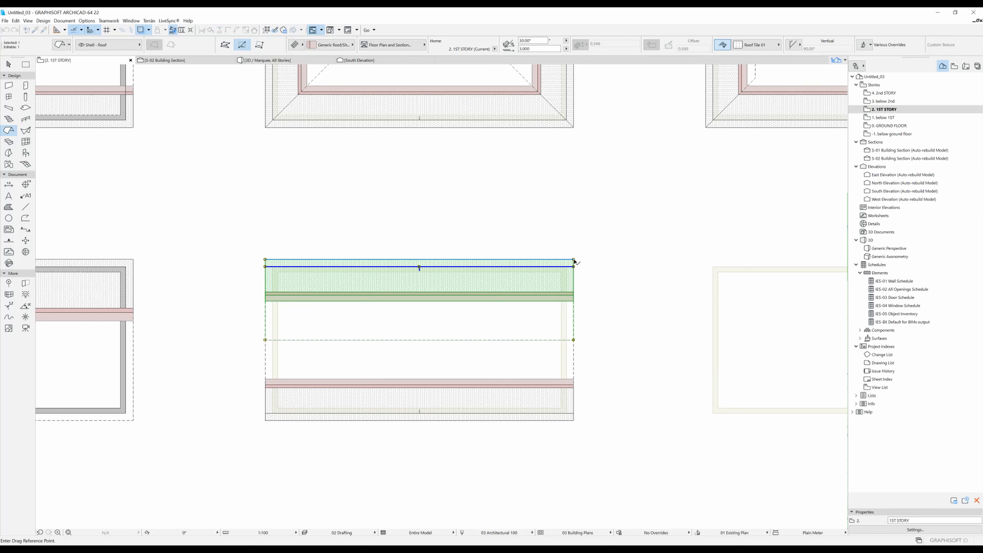
left_click(573, 420)
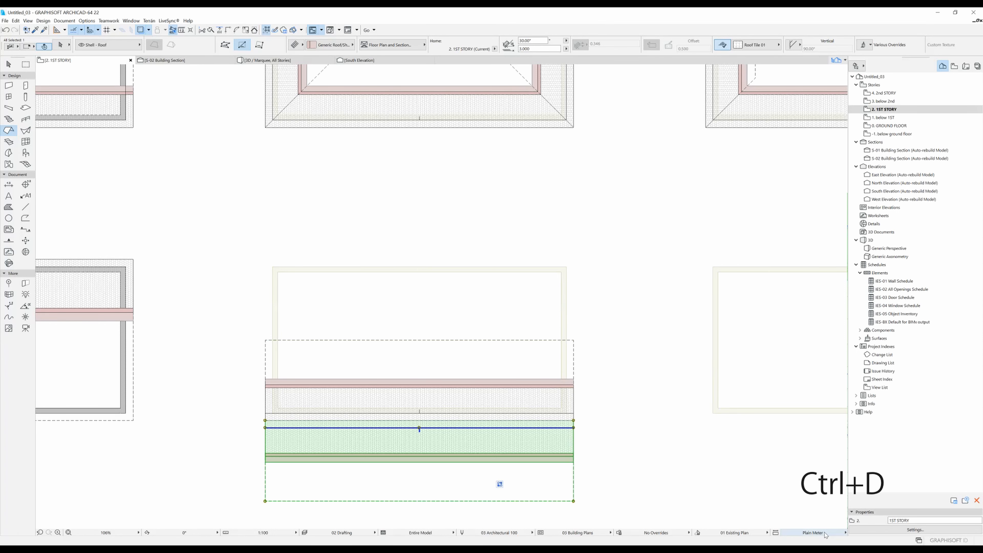
Step: Move both roof planes together back over the building, so their shared valley runs along its middle
left_click(573, 341, "shift")
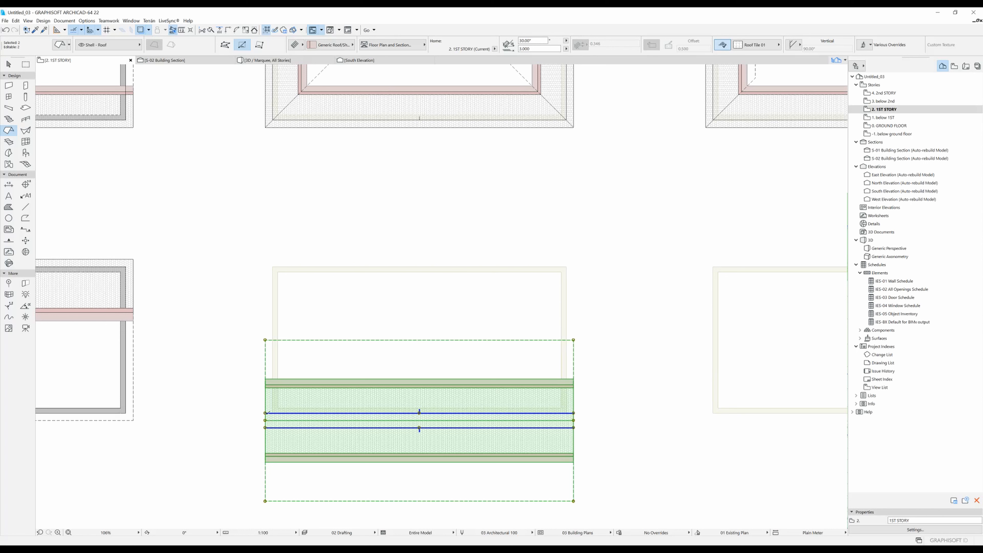
left_click(265, 501)
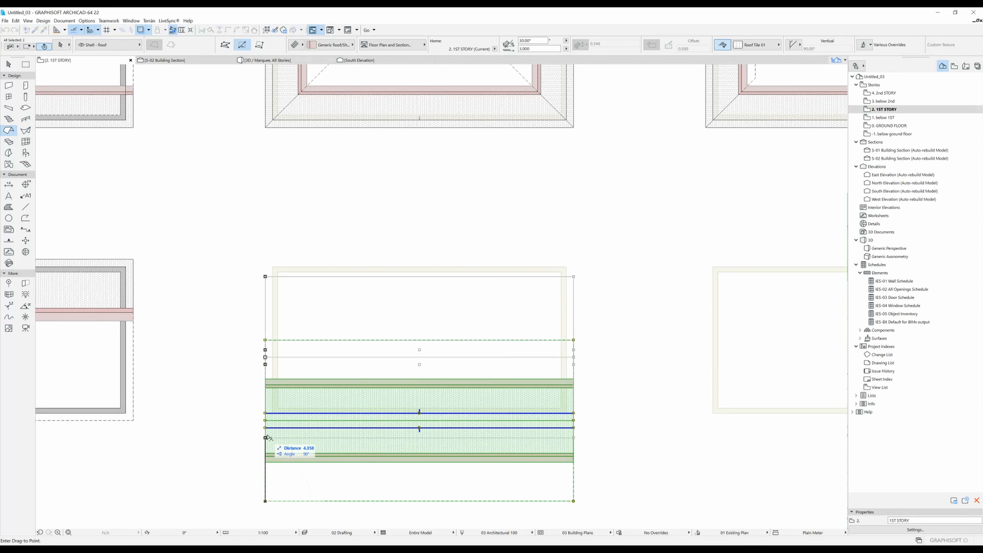
left_click(265, 421)
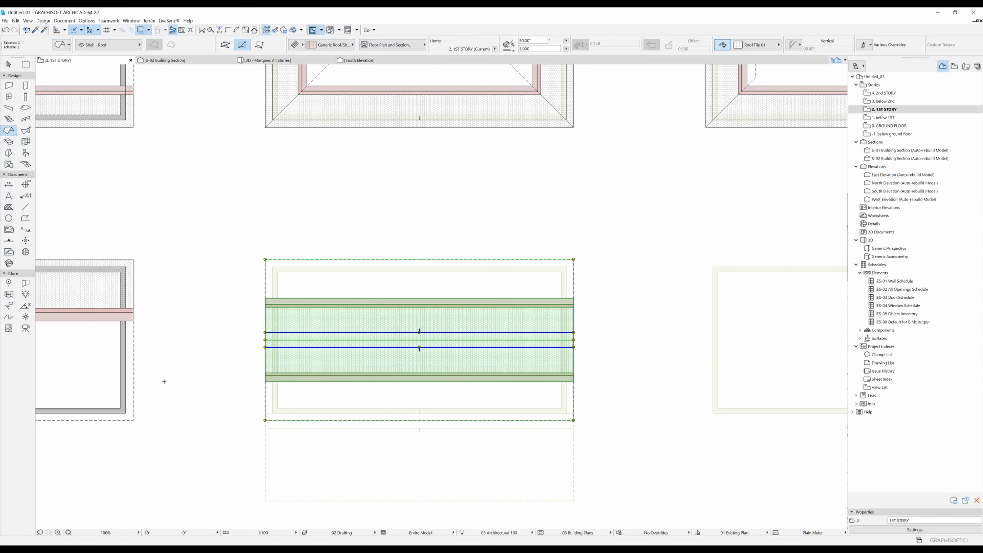
key("Escape")
Step: In the 3D view, restore grouping and set the height of all four walls under the butterfly roof to 7 m
middle_click_drag(214, 476, 240, 452)
key("F3")
middle_click_drag(314, 385, 399, 361, "shift")
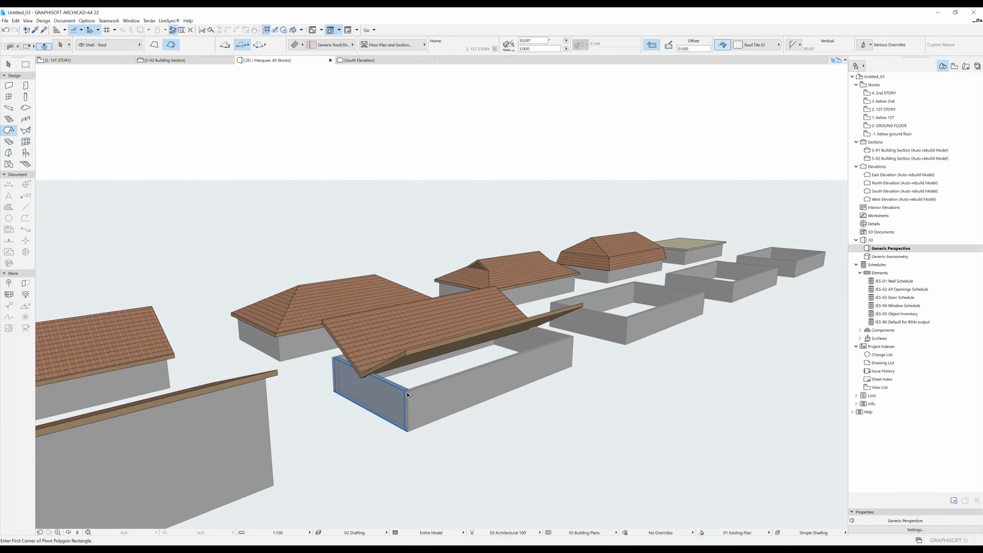
left_click(400, 401, "shift")
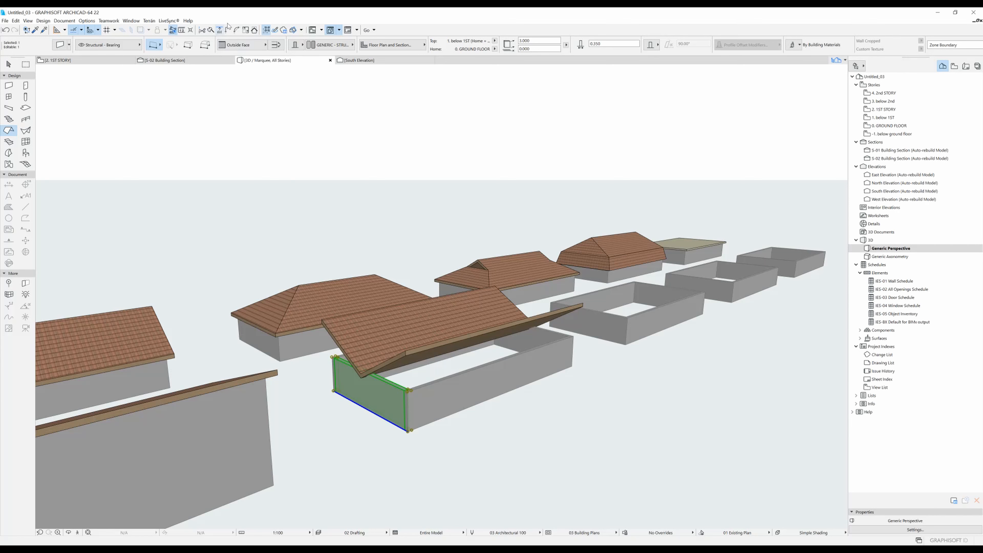
left_click(268, 31)
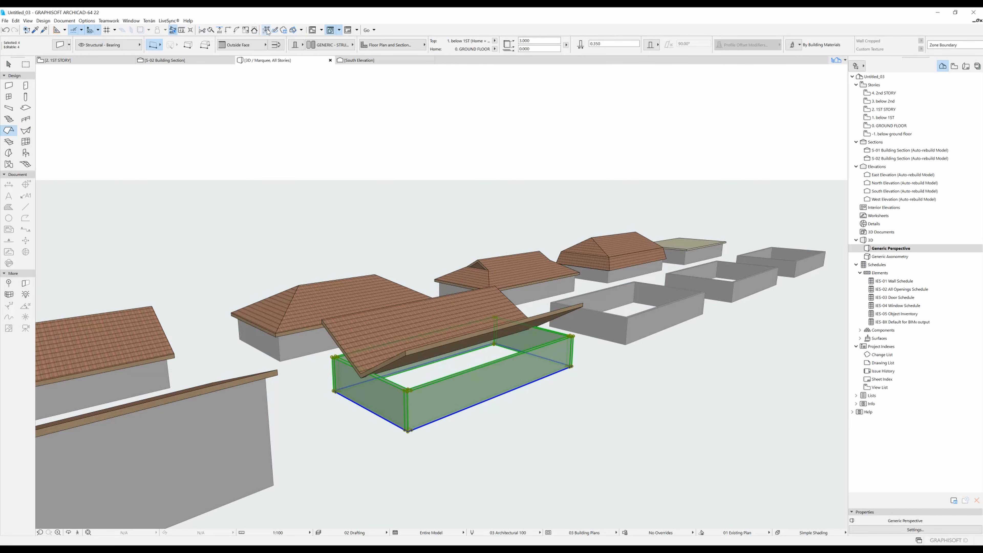
scroll(407, 242, "up", 5)
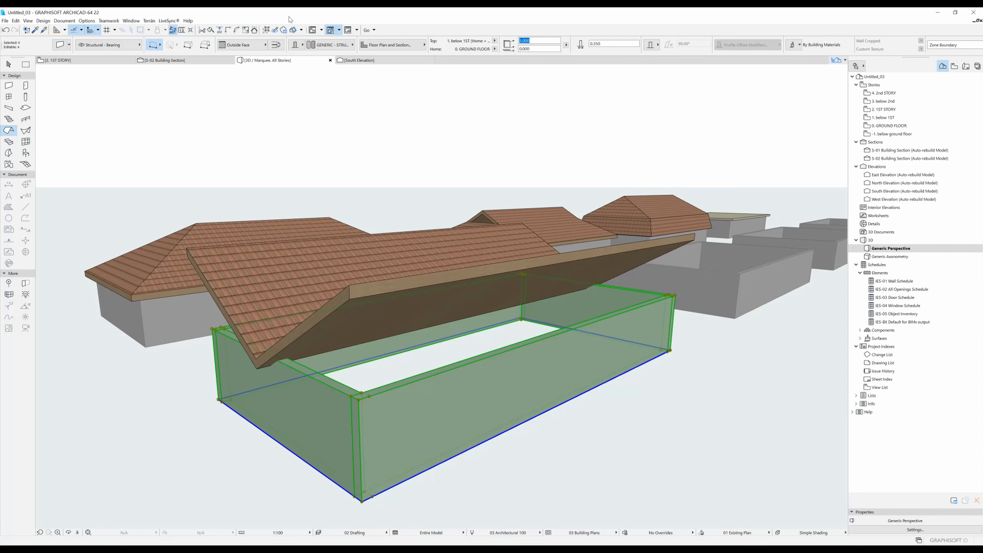
type("7")
key("Return")
middle_click_drag(137, 80, 214, 108)
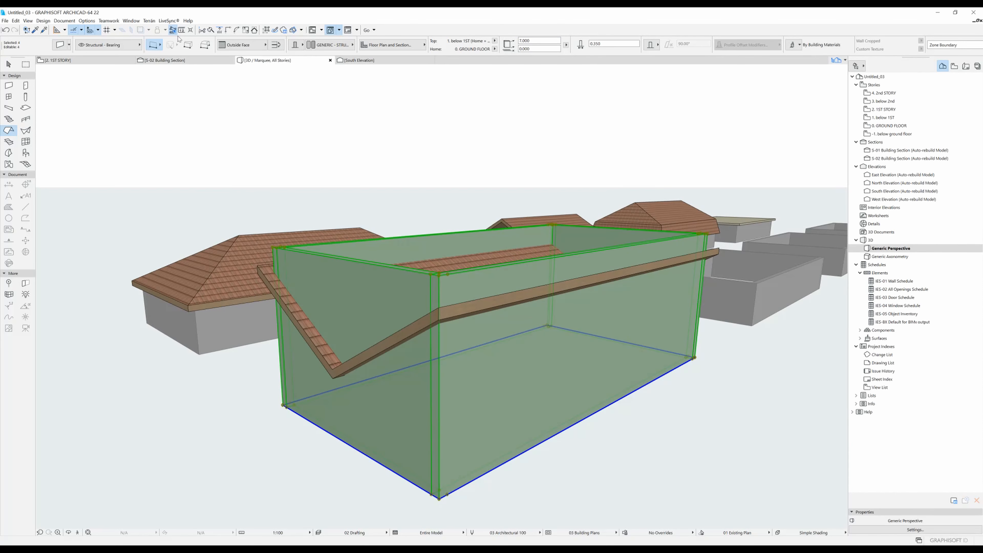
Step: Trim the raised walls to the butterfly roof, keeping the part below, and return to the 1st story floor plan
left_click(254, 31)
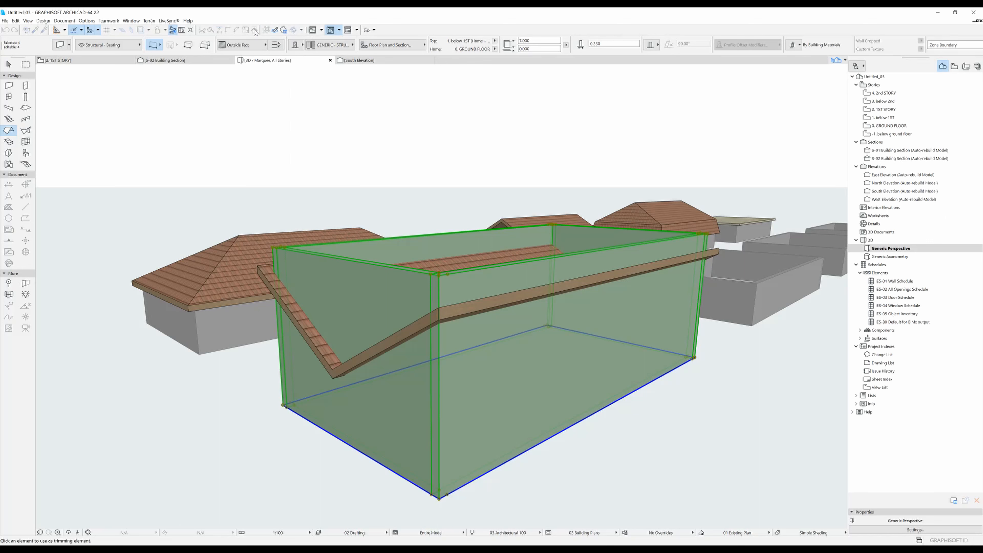
left_click(468, 314)
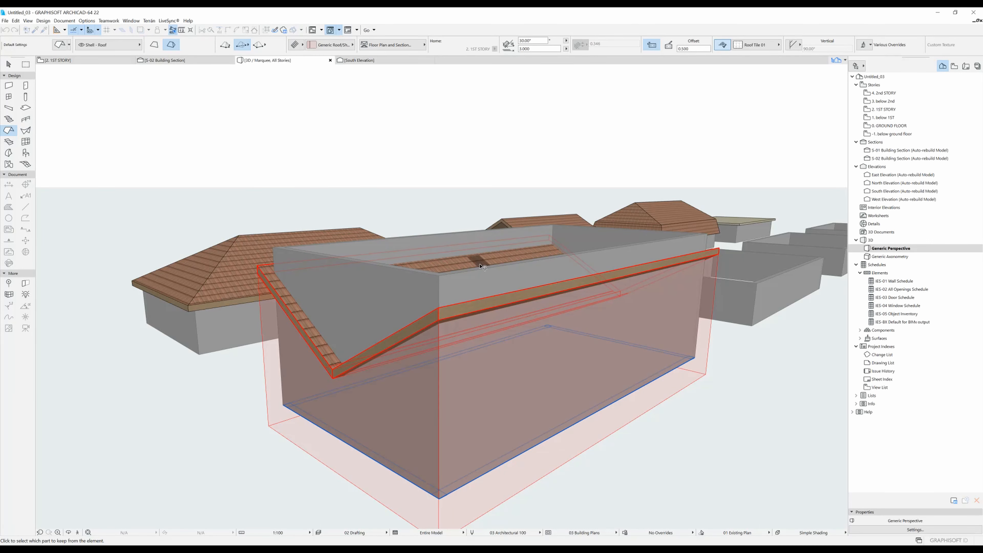
left_click(513, 416)
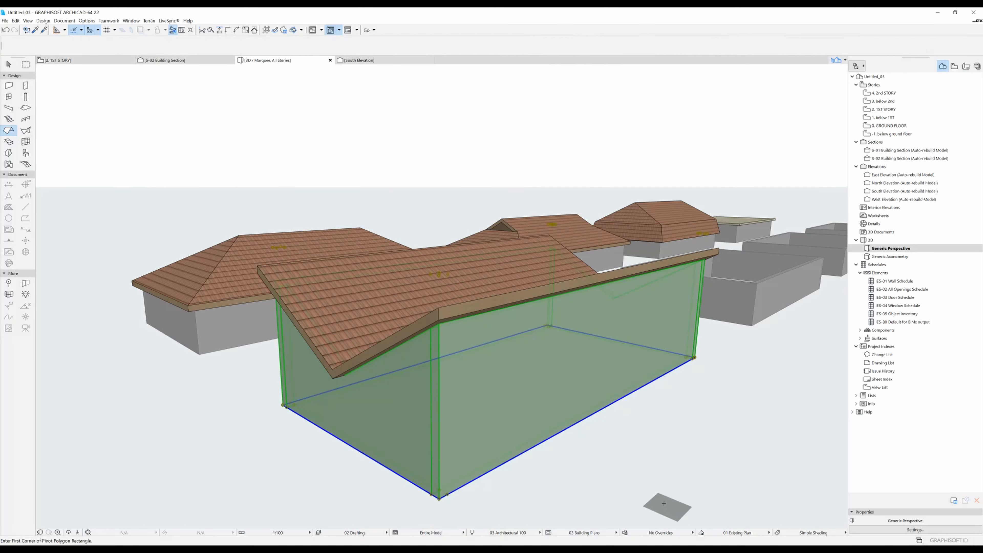
scroll(498, 346, "down", 5)
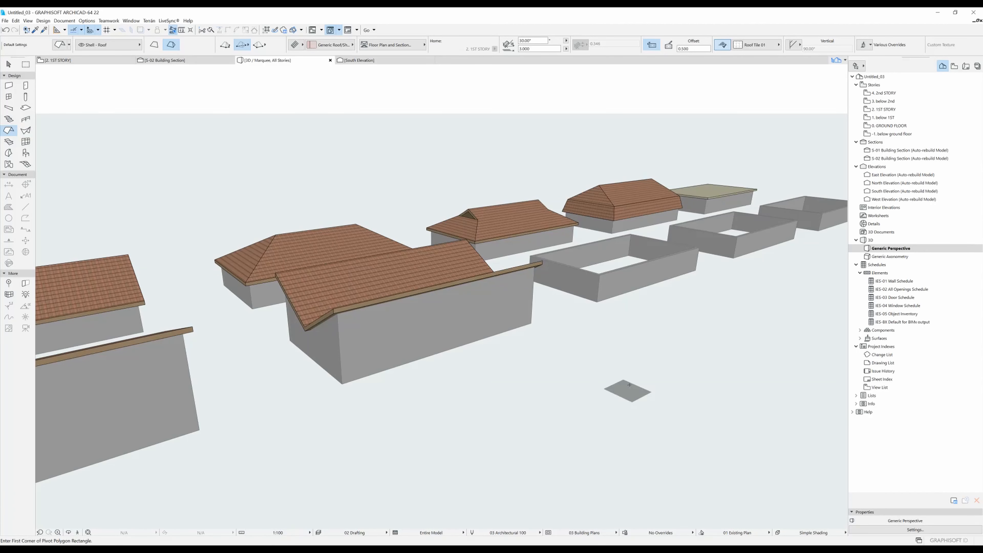
scroll(582, 390, "down", 3)
key("F2")
middle_click_drag(680, 305, 654, 355)
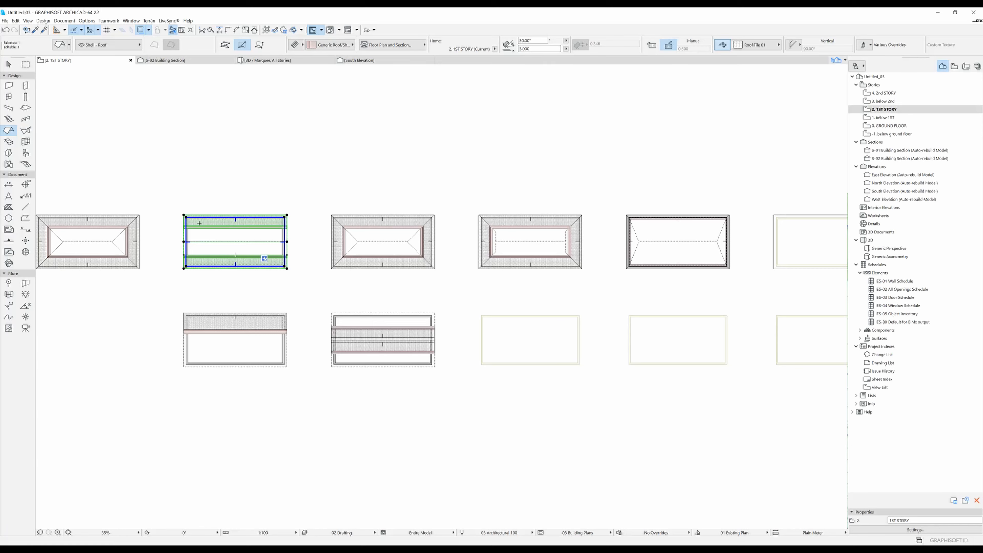
Step: Copy the gable roof by its wall corner onto the third building of the lower row
scroll(184, 218, "up", 3)
key("ctrl+shift+d")
left_click(190, 216)
scroll(501, 365, "down", 2)
middle_click_drag(641, 375, 388, 334)
scroll(388, 333, "up", 3)
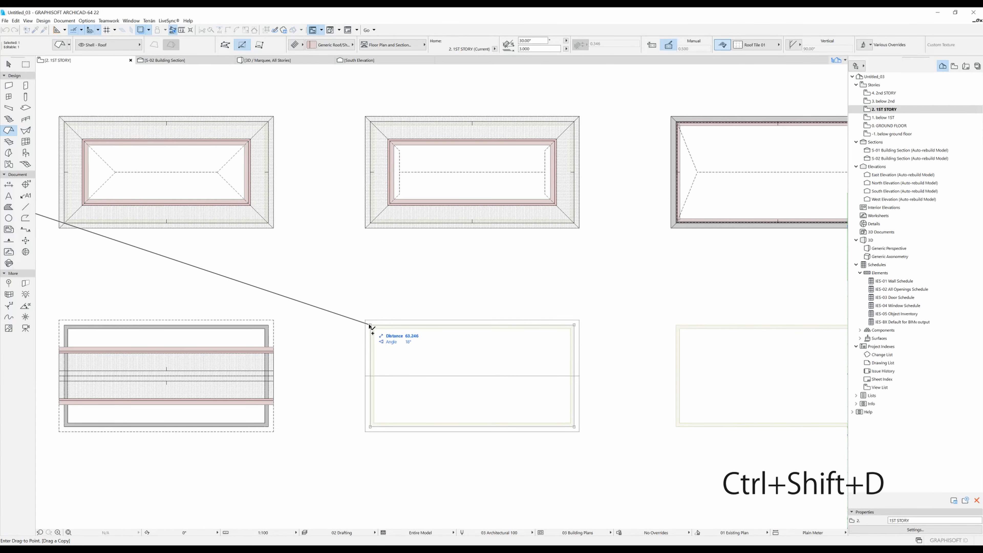
left_click(370, 325)
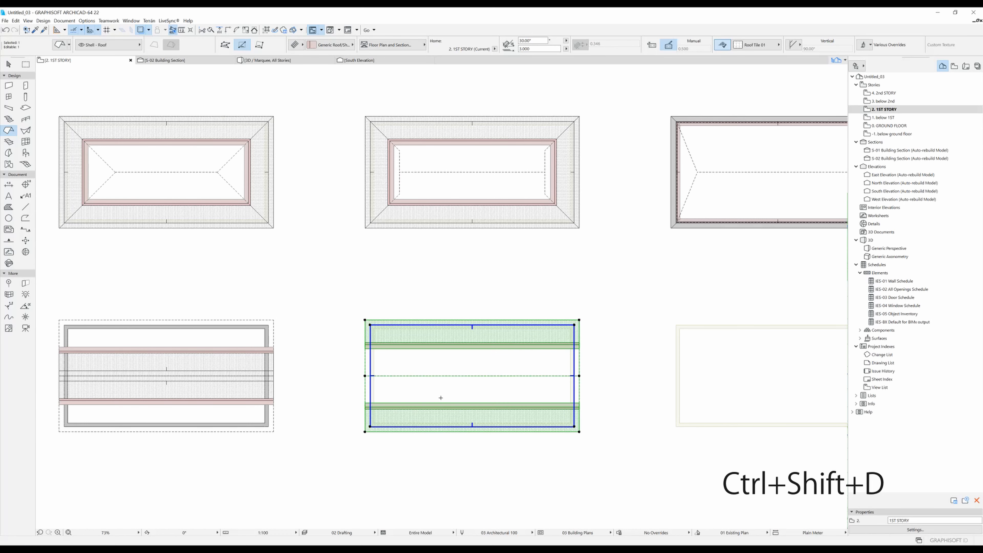
Step: Add a second level to the copied roof, with a 70° pitch on the lower level and 30° on the upper
scroll(441, 397, "up", 3)
middle_click_drag(431, 397, 412, 430)
key("ctrl+t")
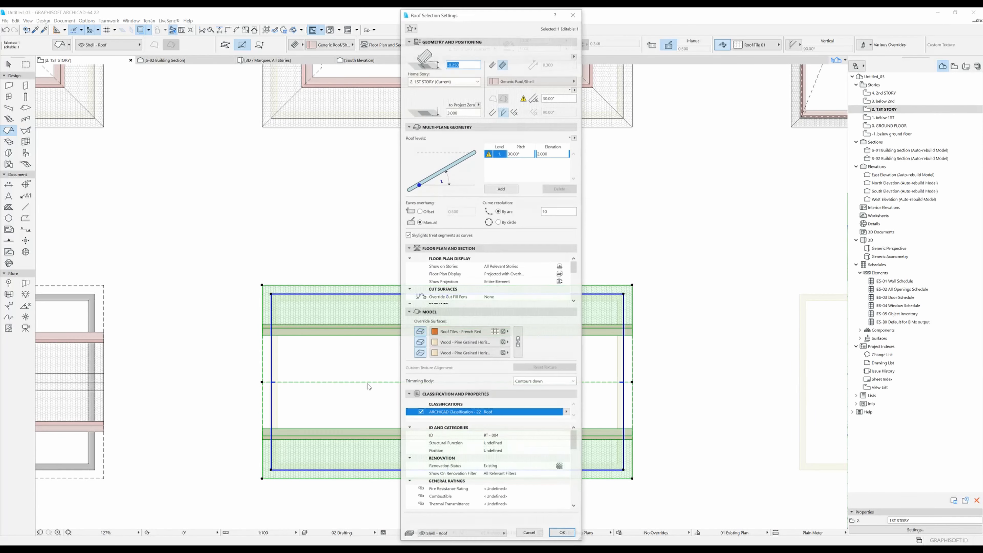
left_click(501, 189)
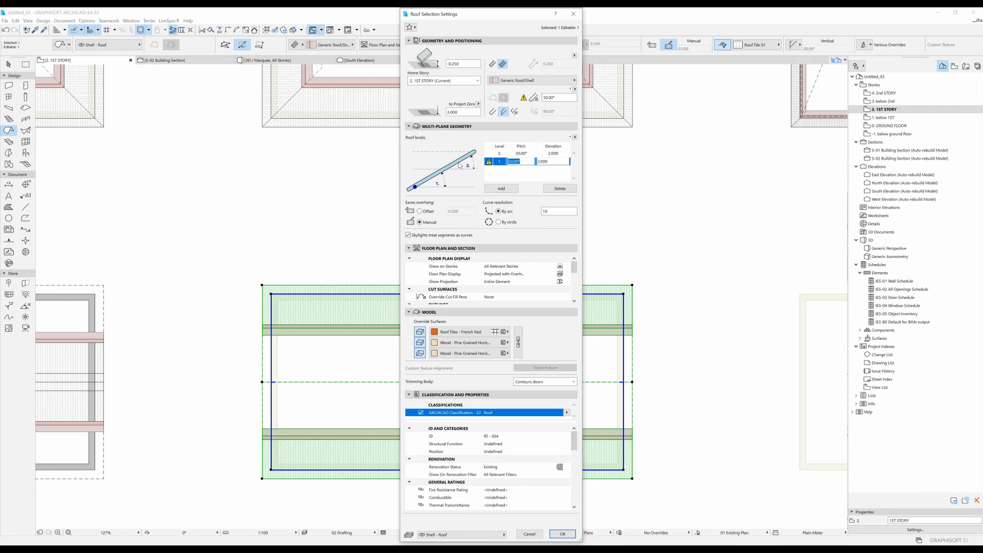
mouse_move(460, 165)
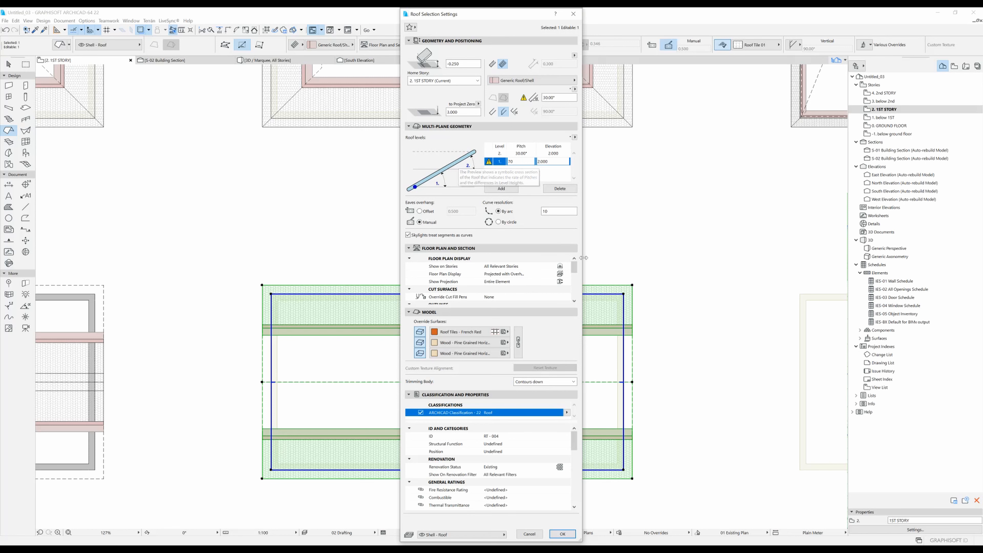
left_click(529, 152)
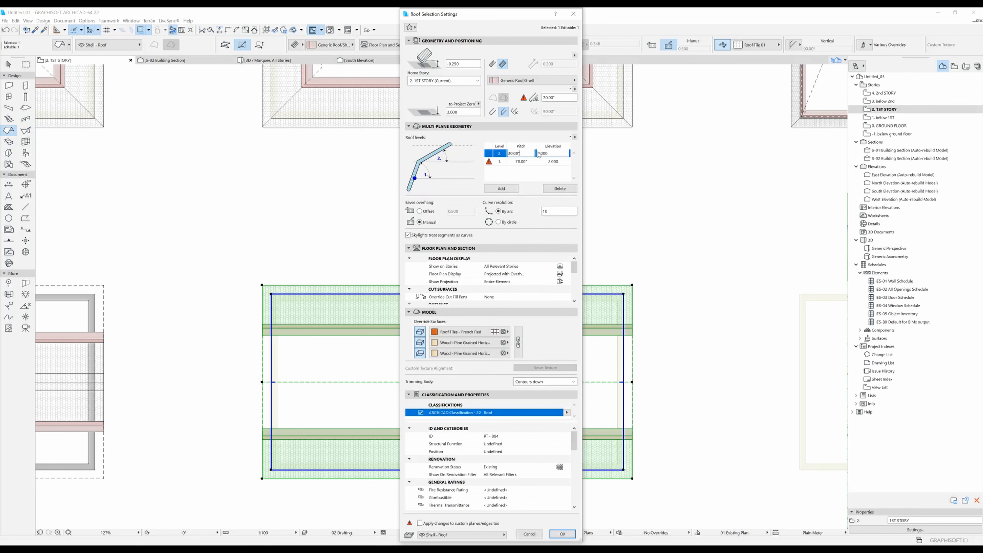
left_click(562, 534)
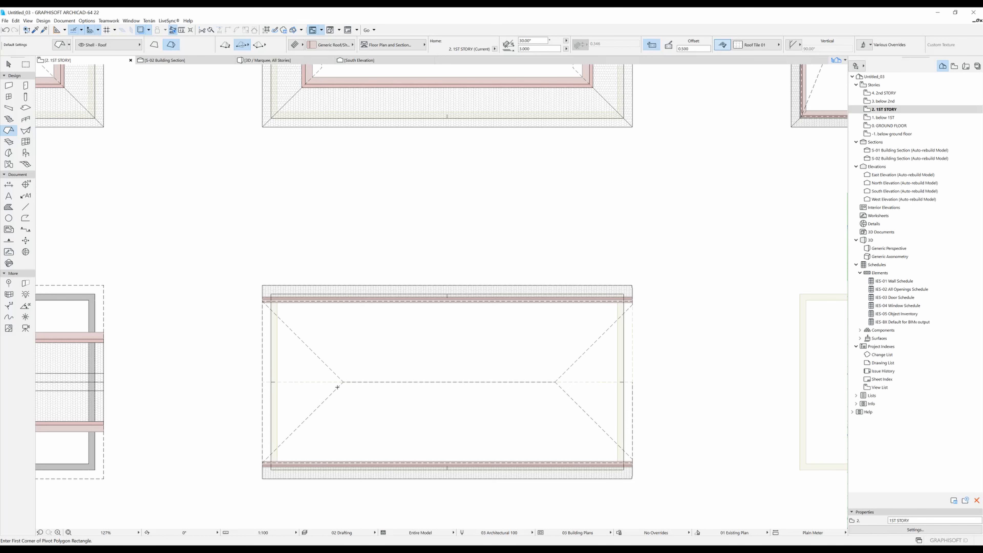
Step: Check the two-level roof in 3D, then in plan stretch both hipped ridge ends out to the end eaves to form gable ends
key("F3")
middle_click_drag(581, 320, 510, 299, "shift")
scroll(510, 298, "up", 1)
scroll(510, 298, "up", 2)
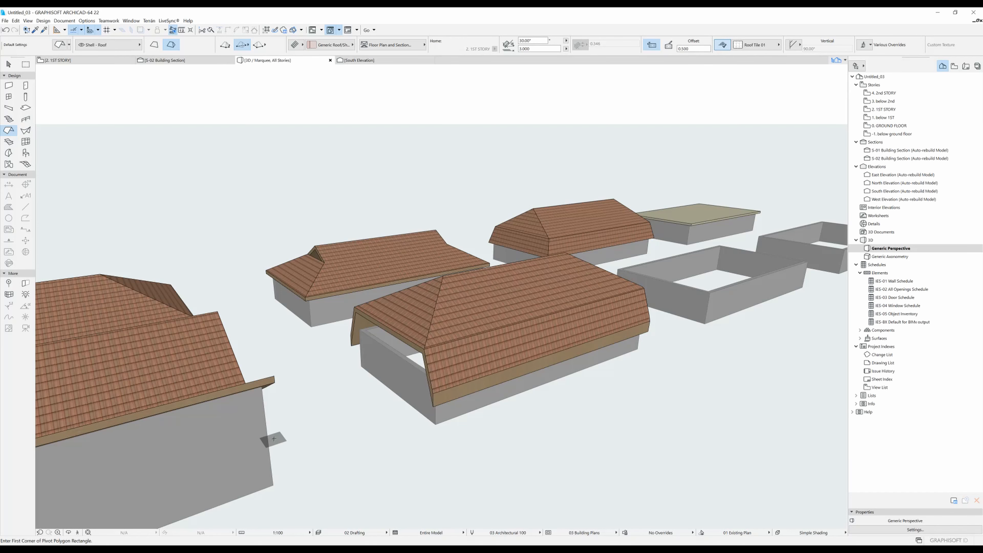
key("F2")
left_click(342, 383, "shift")
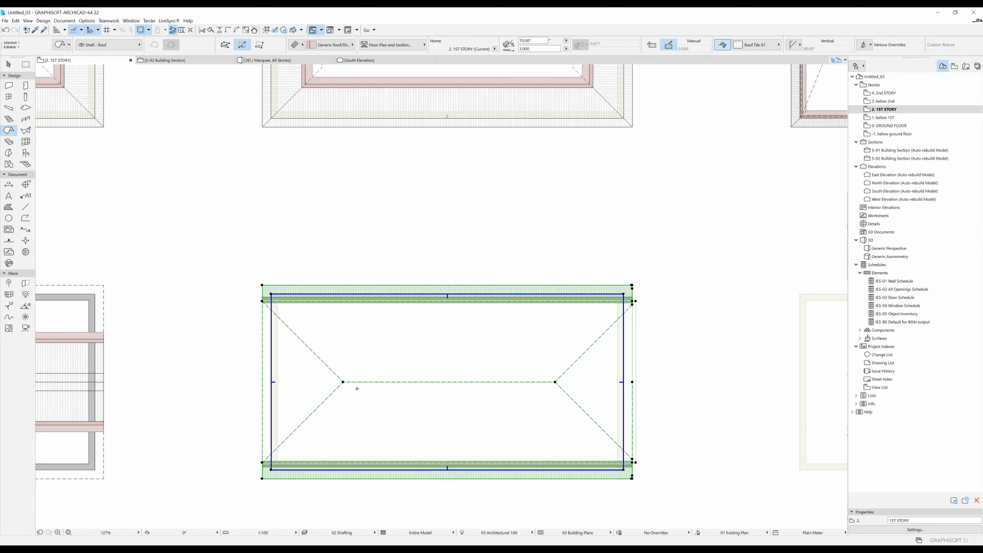
left_click(342, 384)
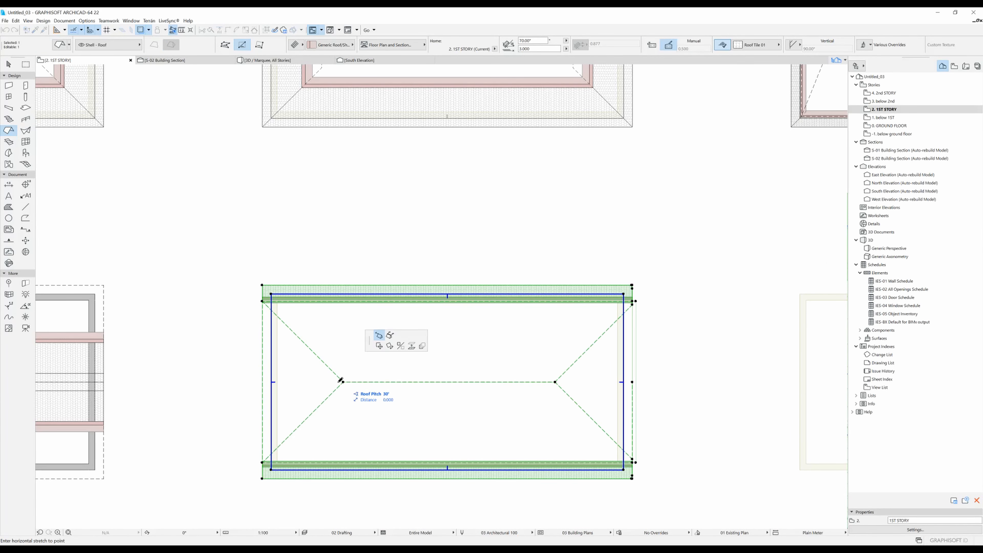
left_click(265, 382)
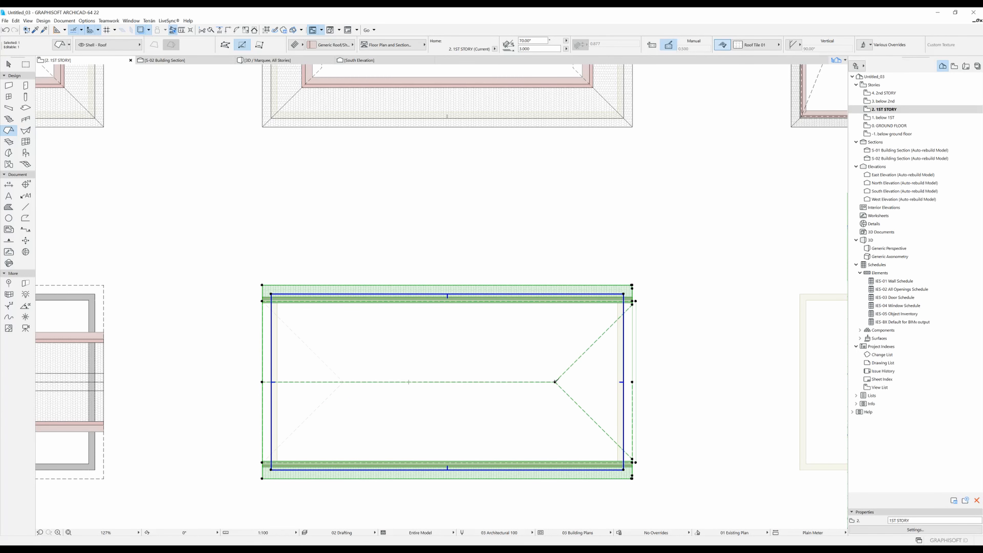
left_click(633, 381)
key("Escape")
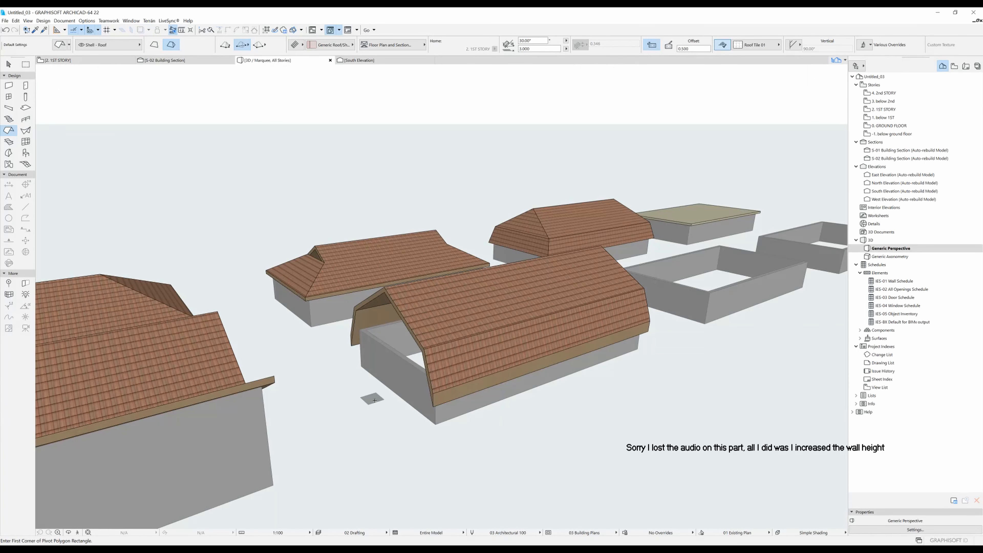
Step: In the 3D view, change the gambrel roof's edge angle from vertical to perpendicular
middle_click_drag(503, 348, 426, 414, "shift")
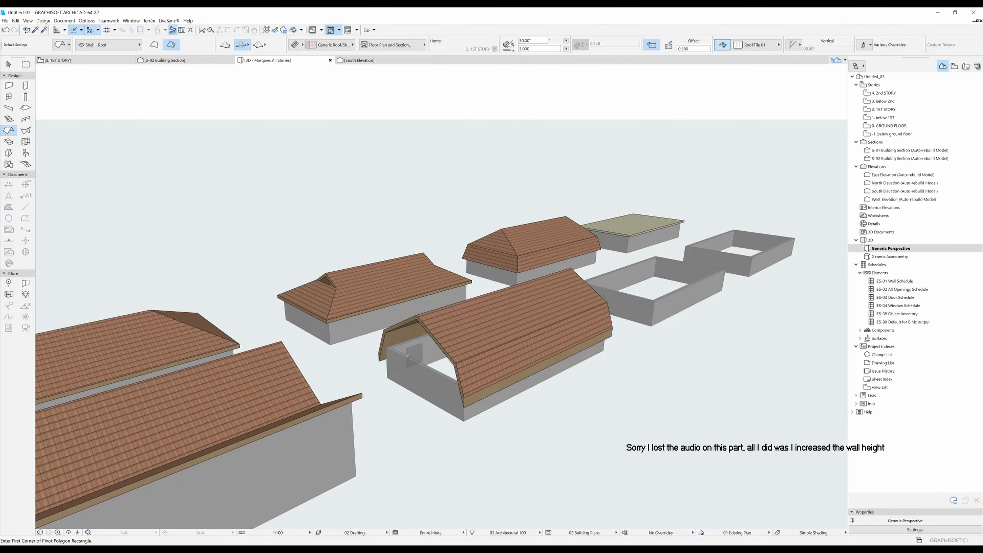
key("shift")
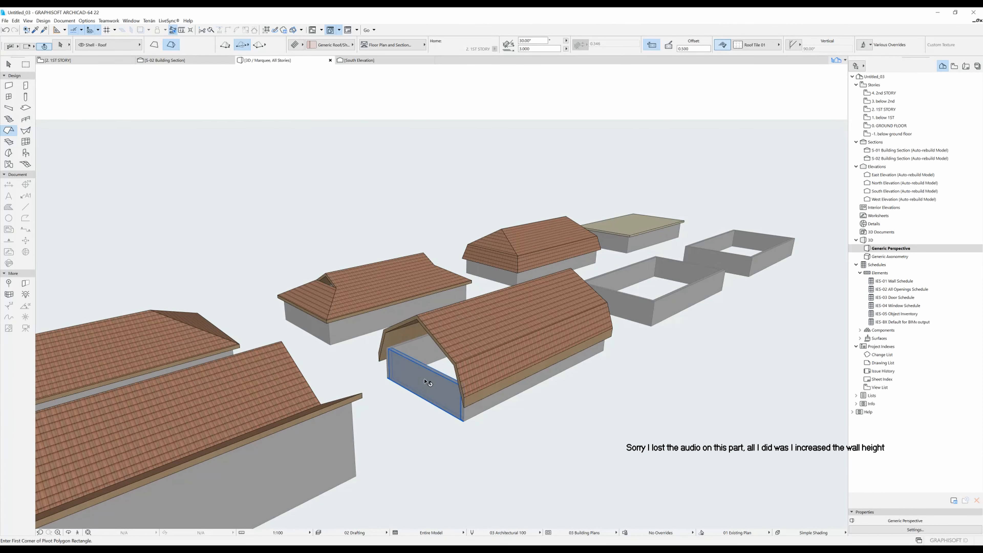
left_click(501, 334)
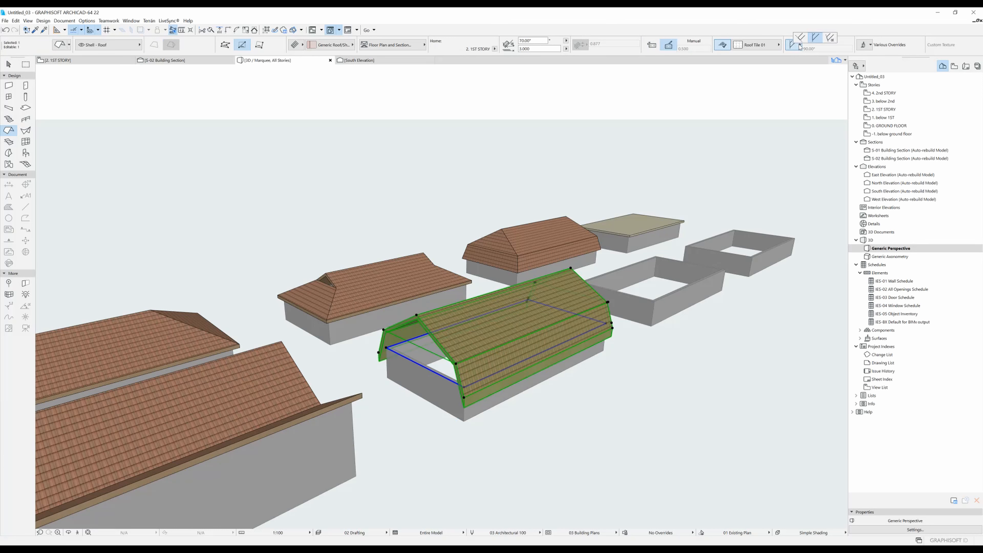
left_click(795, 45)
key("Escape")
scroll(400, 424, "up", 2)
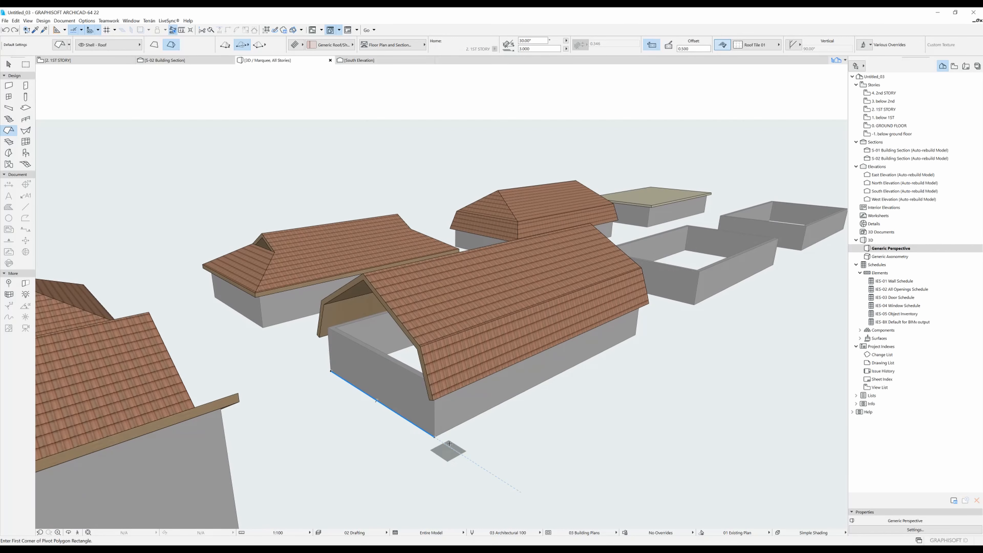
Step: Set the height of all four walls under the gambrel roof to 8 m
left_click(461, 413, "shift")
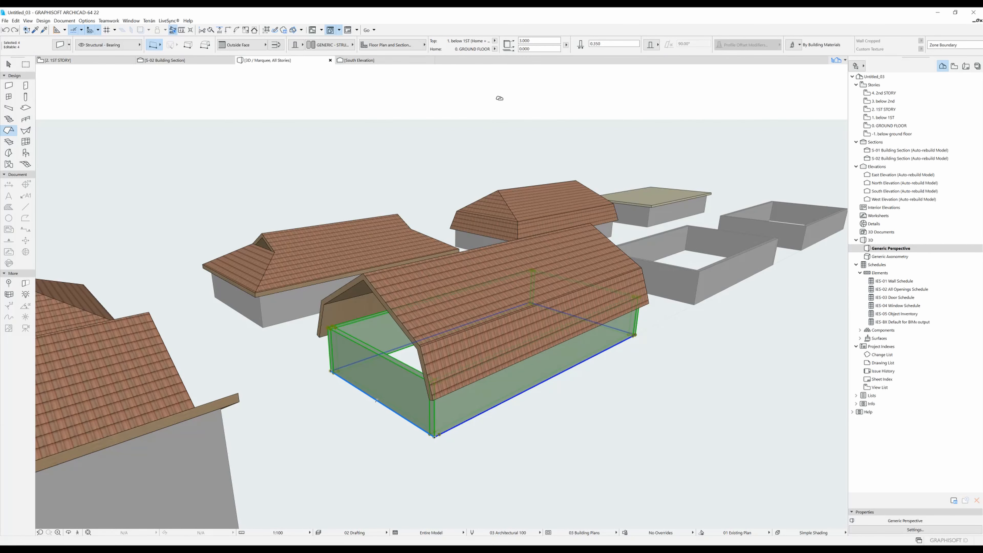
left_click_drag(540, 41, 381, 43)
type("7")
key("Return")
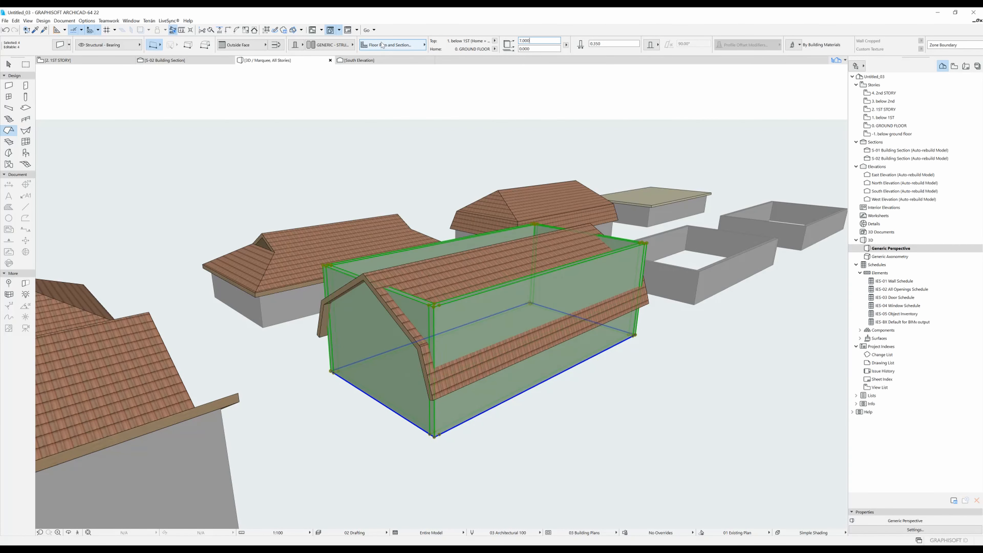
double_click(540, 41)
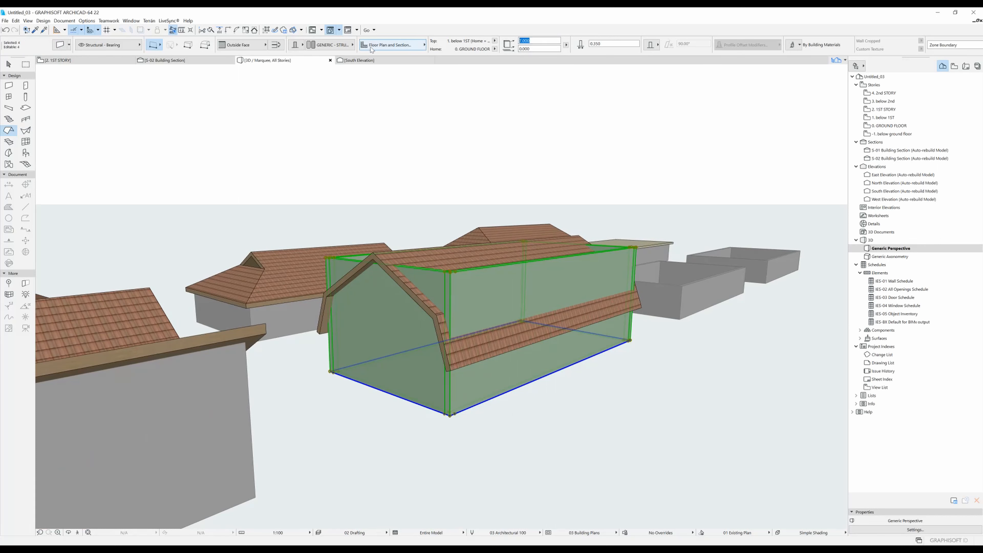
type("8")
key("Return")
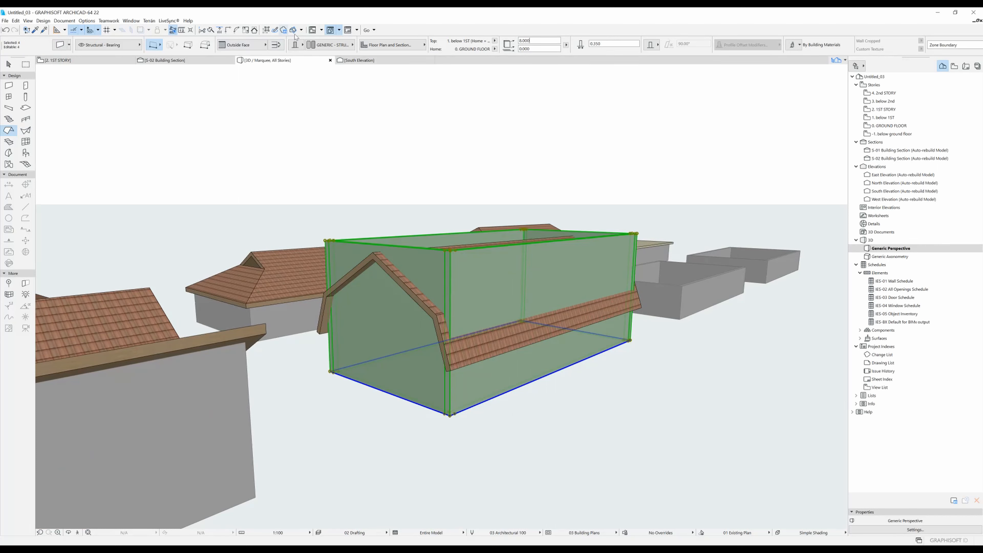
Step: Trim the raised walls to the gambrel roof, keeping the part below it
left_click(254, 30)
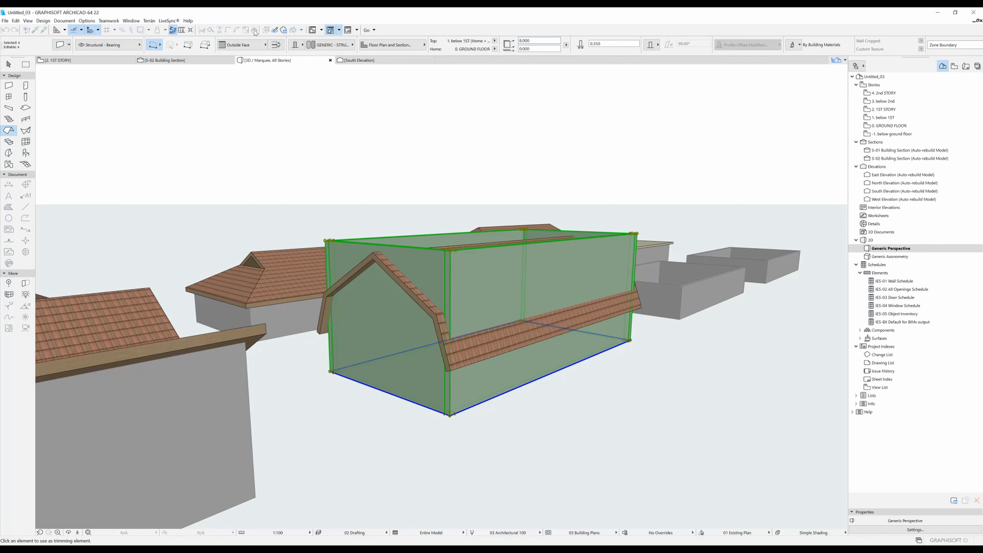
left_click(482, 348)
left_click(439, 405)
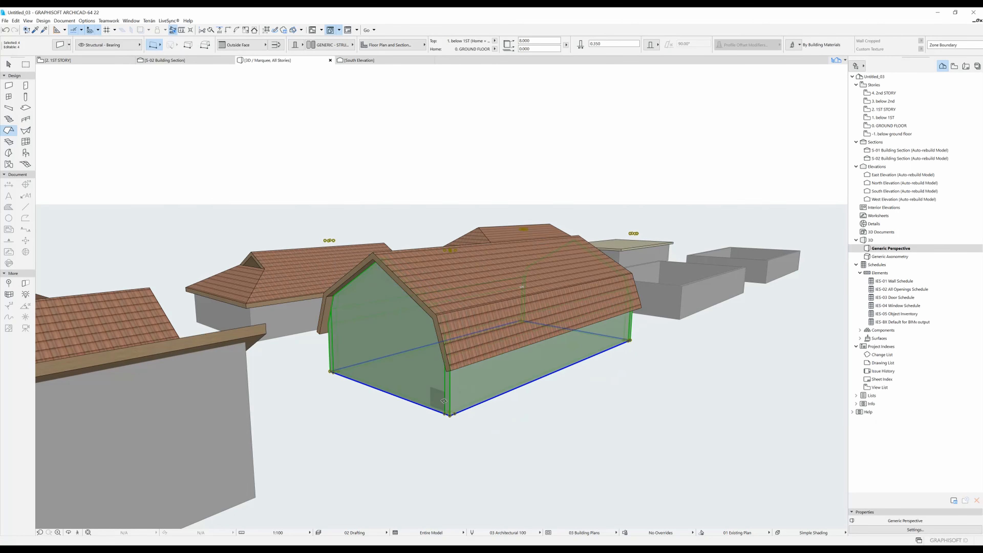
key("Escape")
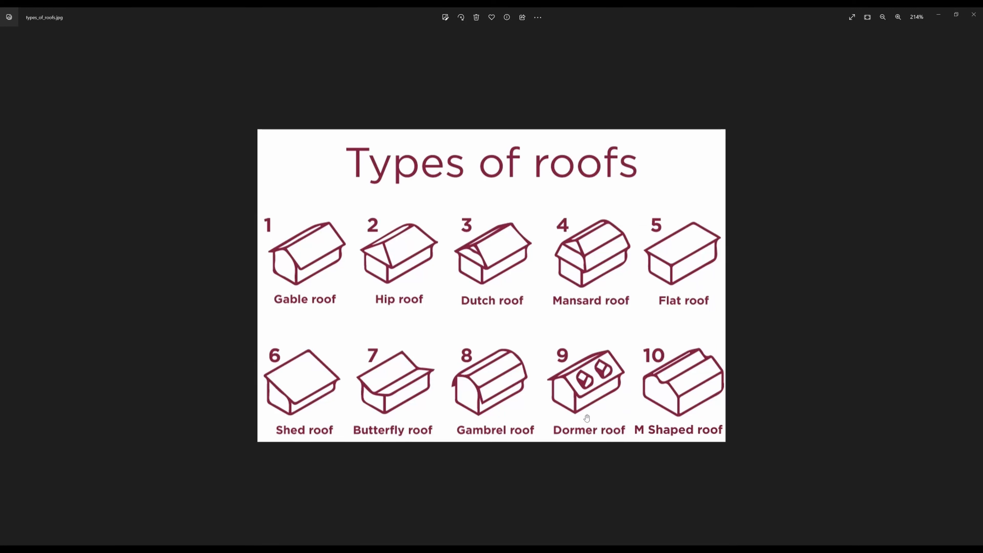
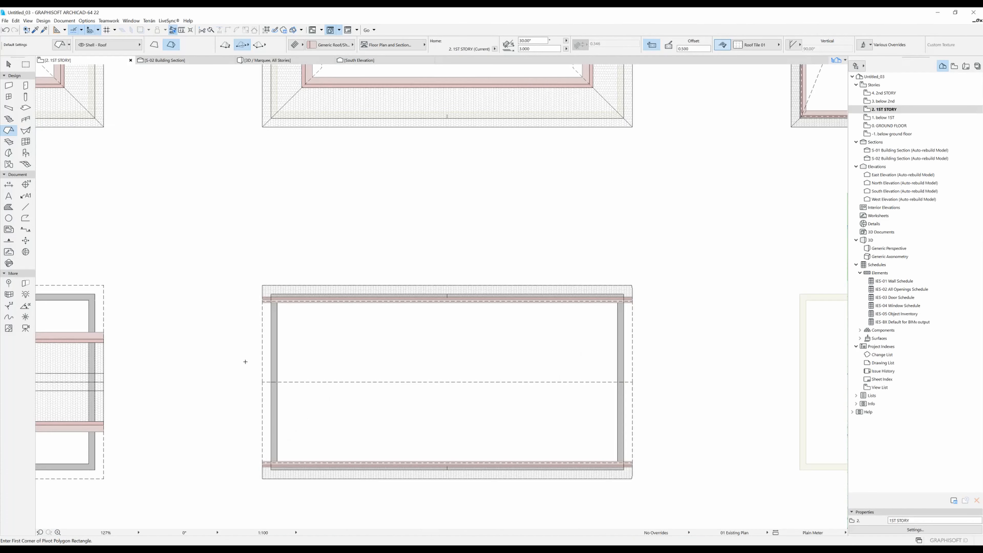
Step: On the 1st story plan, copy the gable roof by its wall corner onto the fourth building of the lower row
scroll(316, 365, "down", 5)
middle_click_drag(542, 361, 531, 335)
middle_click_drag(279, 284, 428, 294)
key("ctrl+shift+d")
left_click(201, 250)
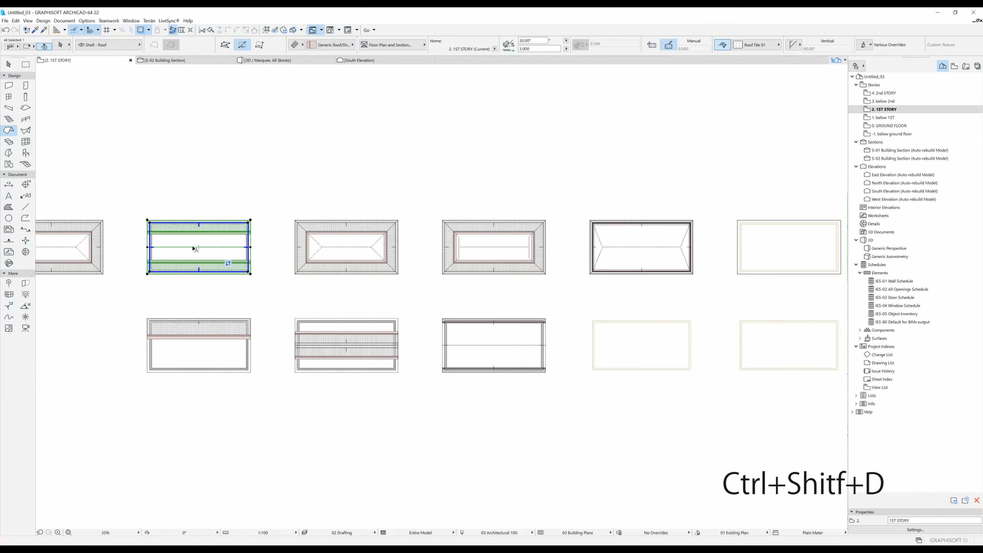
left_click(149, 221)
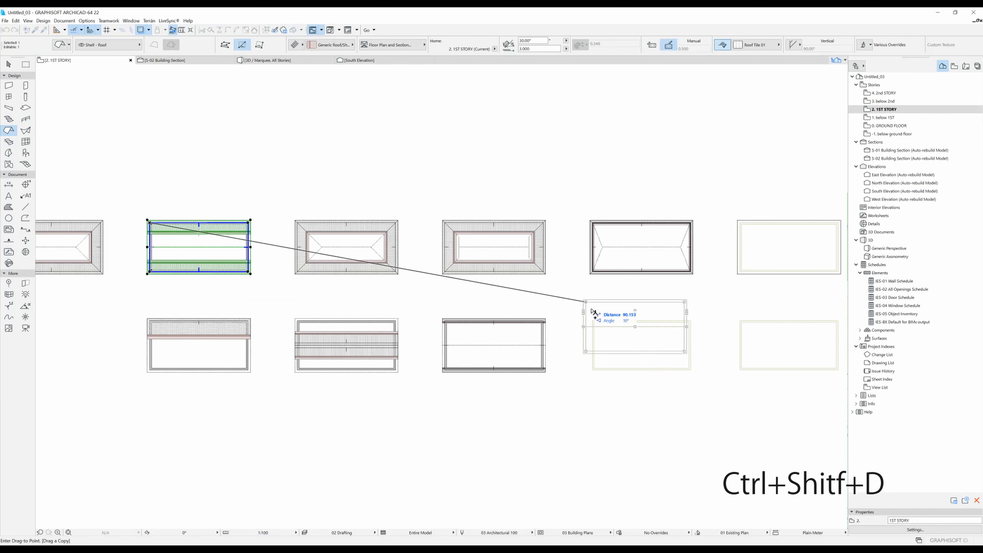
scroll(634, 337, "up", 6)
left_click(297, 217)
scroll(297, 216, "down", 5)
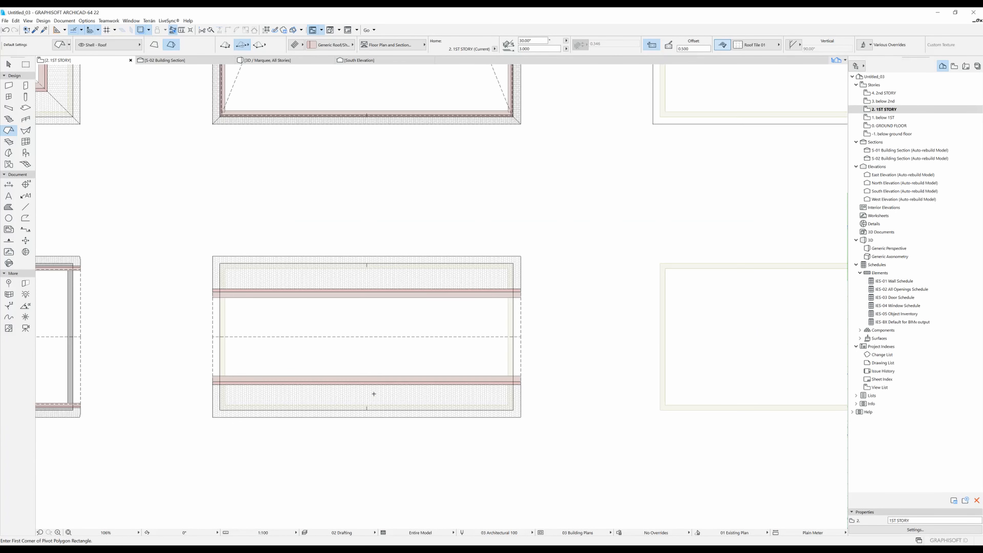
Step: Draw a rectangular single-plane 45° dormer roof sloping up eastward from a 5 m pivot line between the south wall and the ridge
scroll(267, 410, "up", 6)
scroll(270, 419, "up", 1)
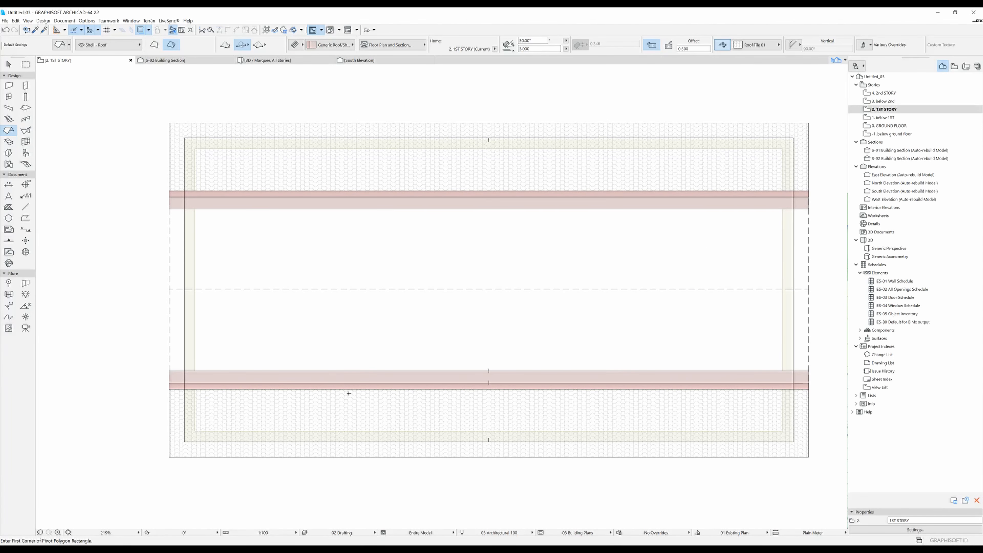
left_click(154, 46)
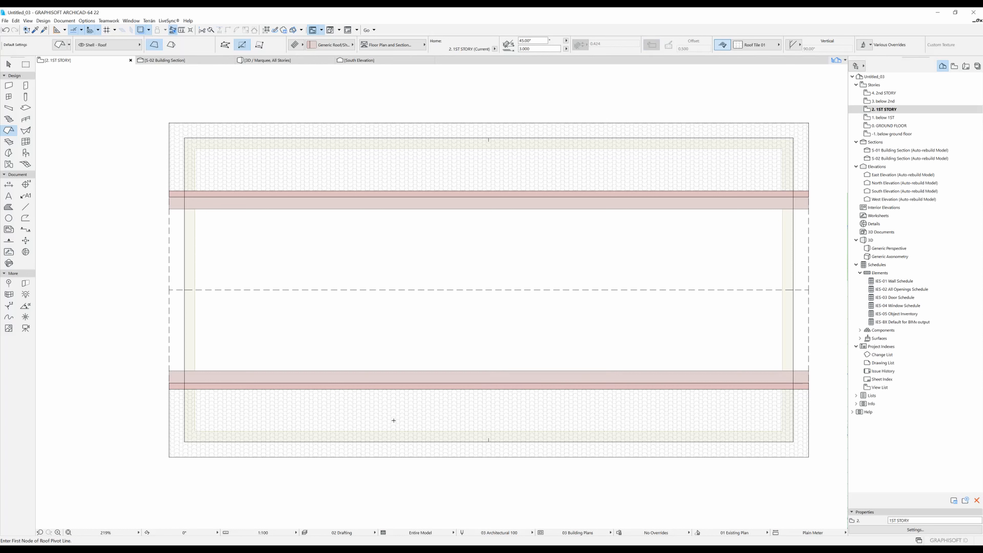
left_click(307, 442)
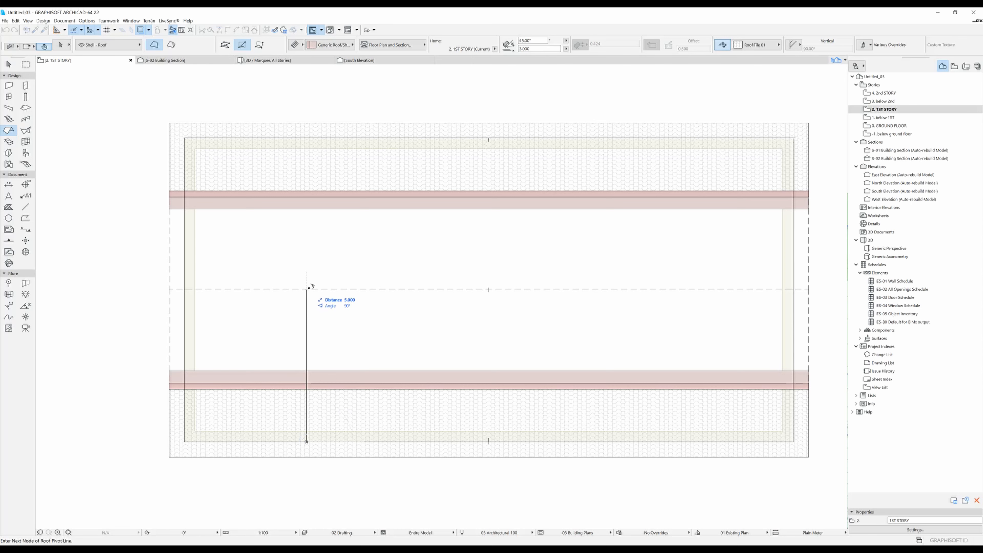
left_click(307, 291)
scroll(300, 320, "down", 3)
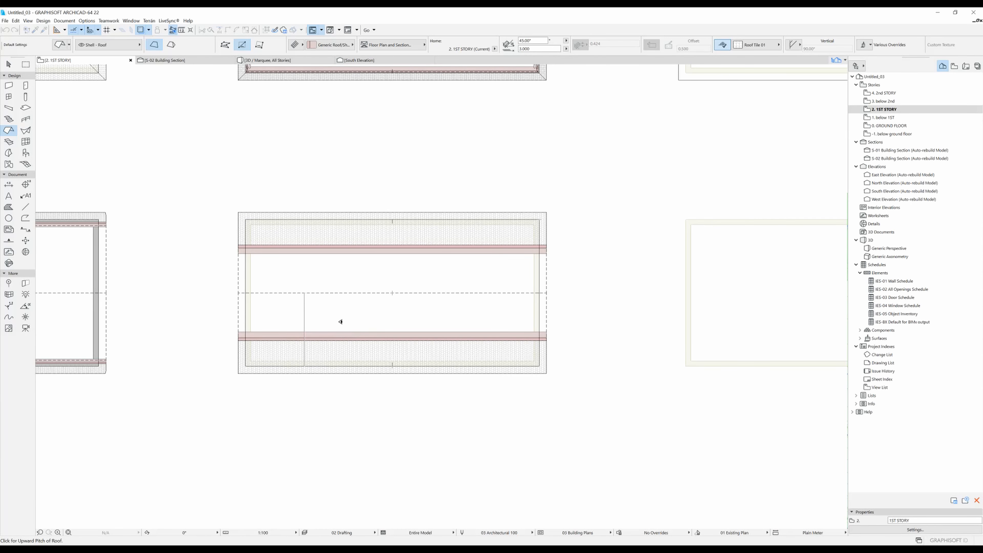
left_click(344, 325)
scroll(310, 374, "up", 3)
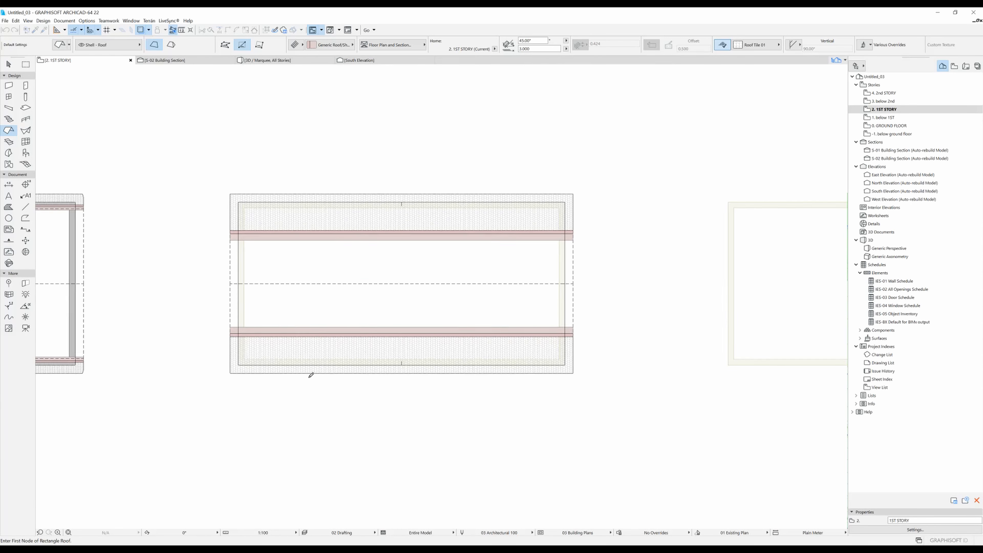
left_click(381, 221)
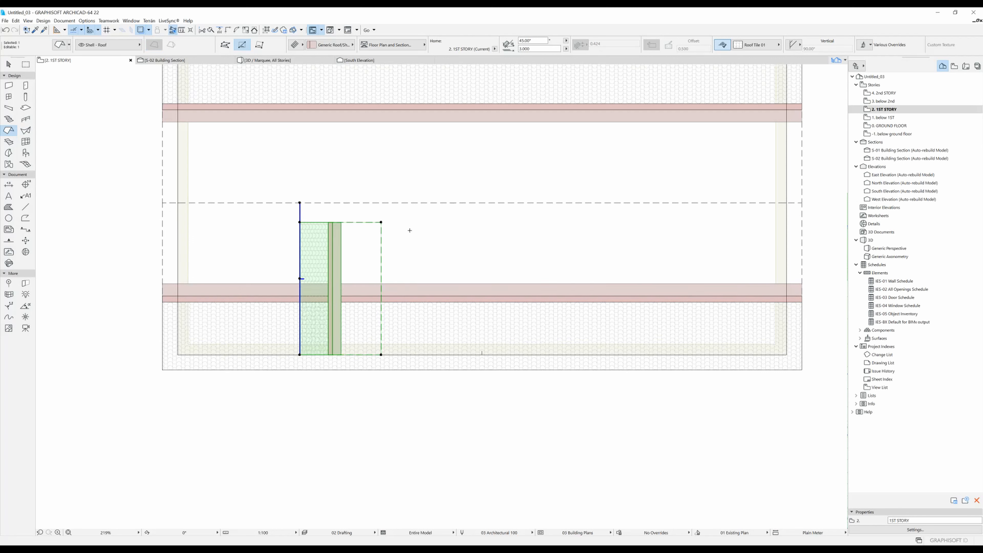
Step: Mirror a copy of the dormer roof plane about its eastern edge to form the dormer's second slope
right_click(408, 247)
left_click(449, 304)
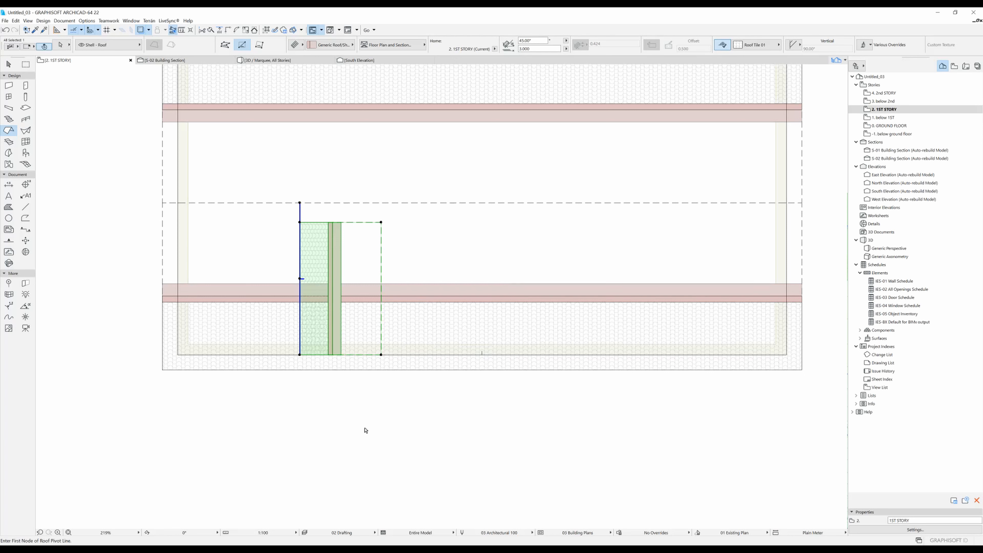
left_click(381, 222)
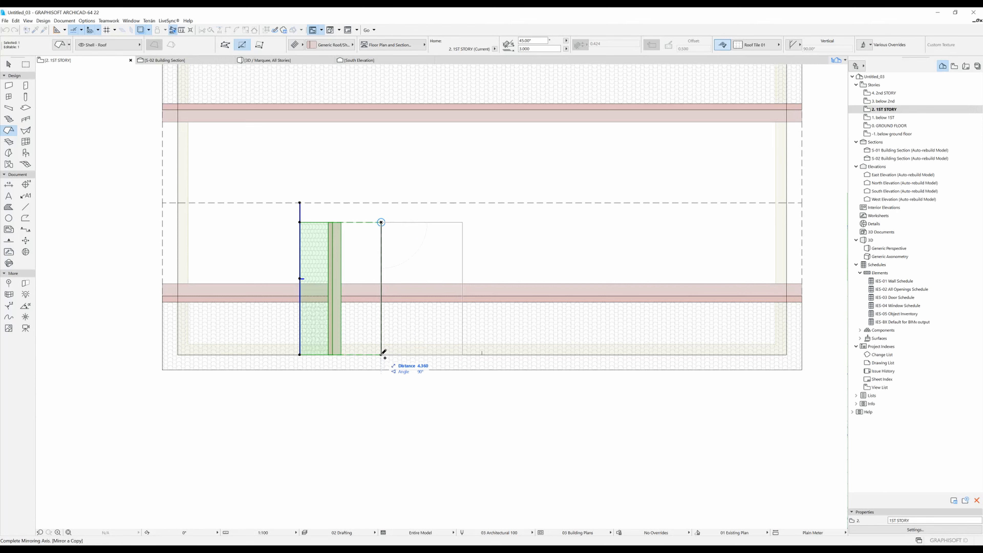
left_click(381, 354)
scroll(249, 315, "down", 2)
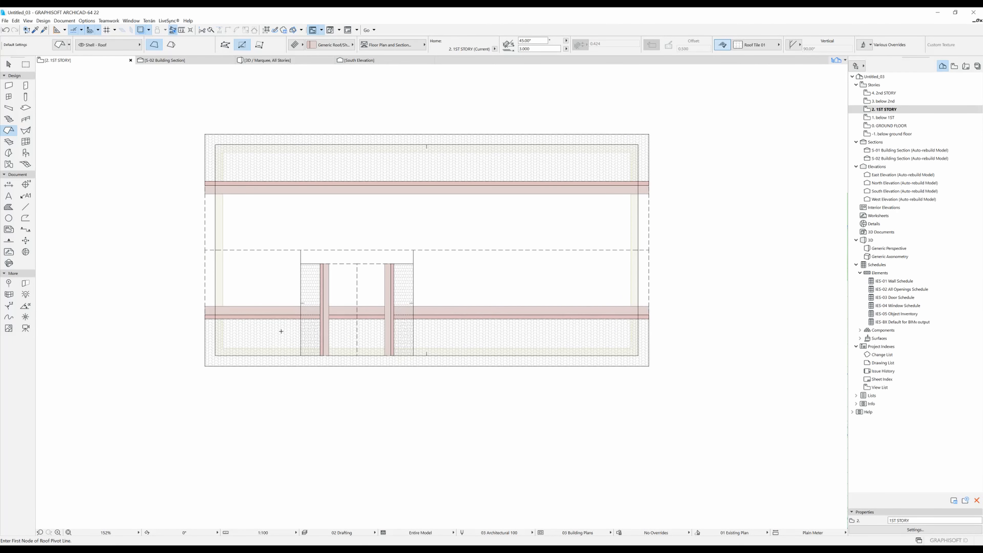
key("F3")
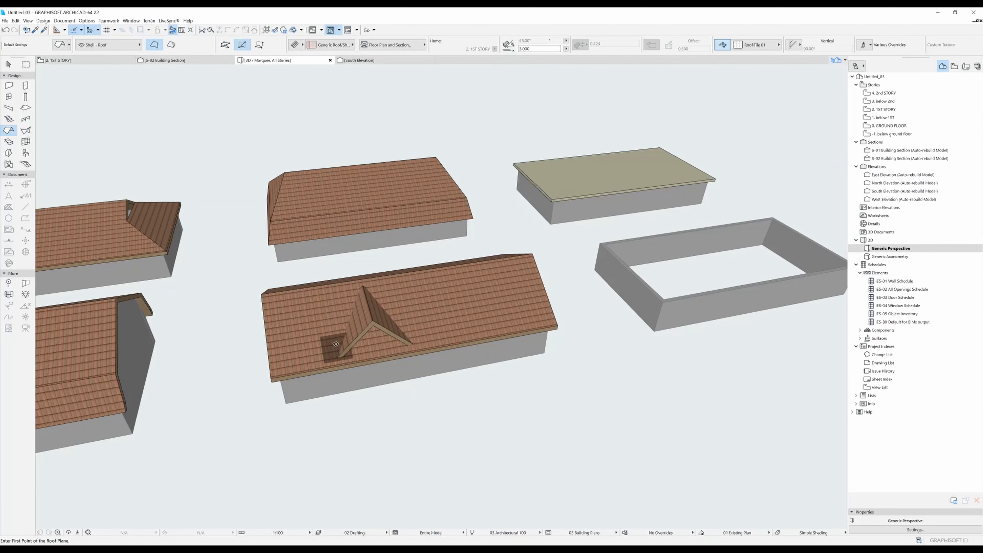
middle_click_drag(334, 348, 453, 297, "shift")
scroll(453, 297, "up", 3)
left_click(389, 280, "shift")
key("ctrl+d")
left_click(396, 305)
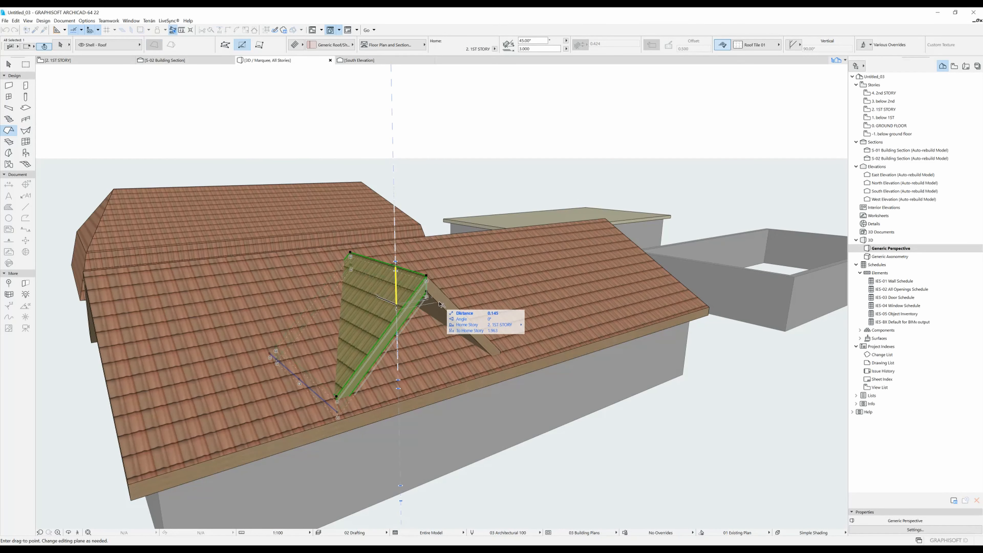
left_click(440, 304)
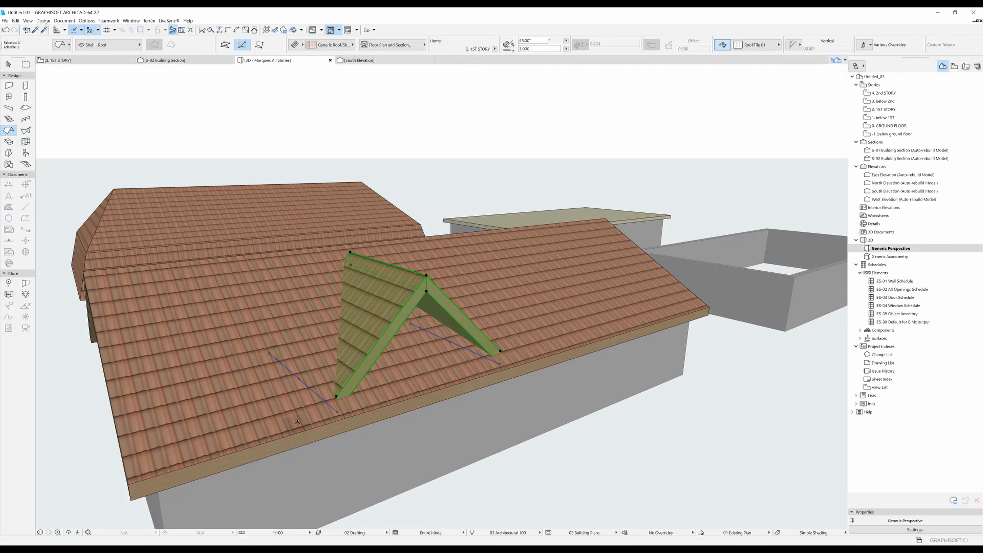
key("Escape")
Step: On the 1st story plan, offset the outer edges of both dormer roof planes slightly inward toward the dormer ridge
key("F2")
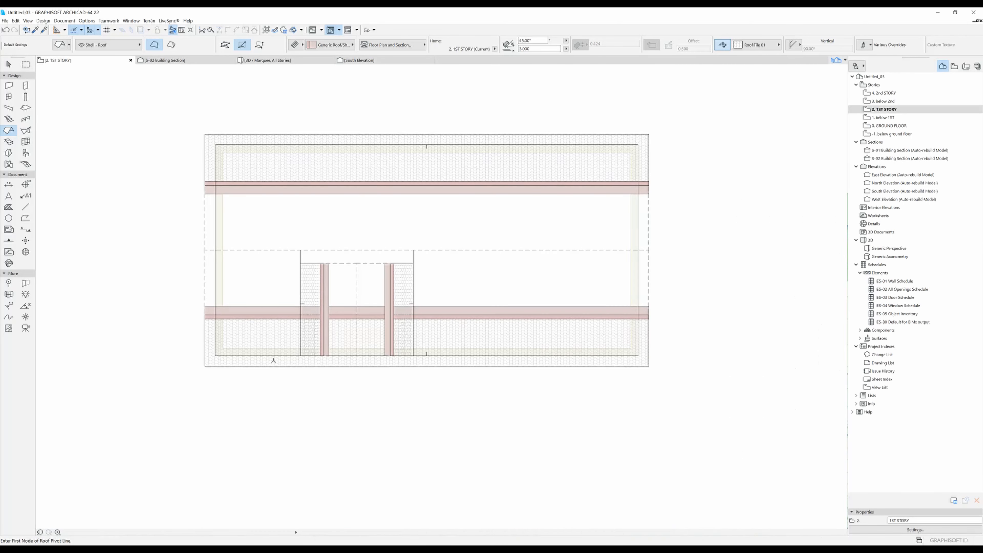
left_click(303, 279, "shift")
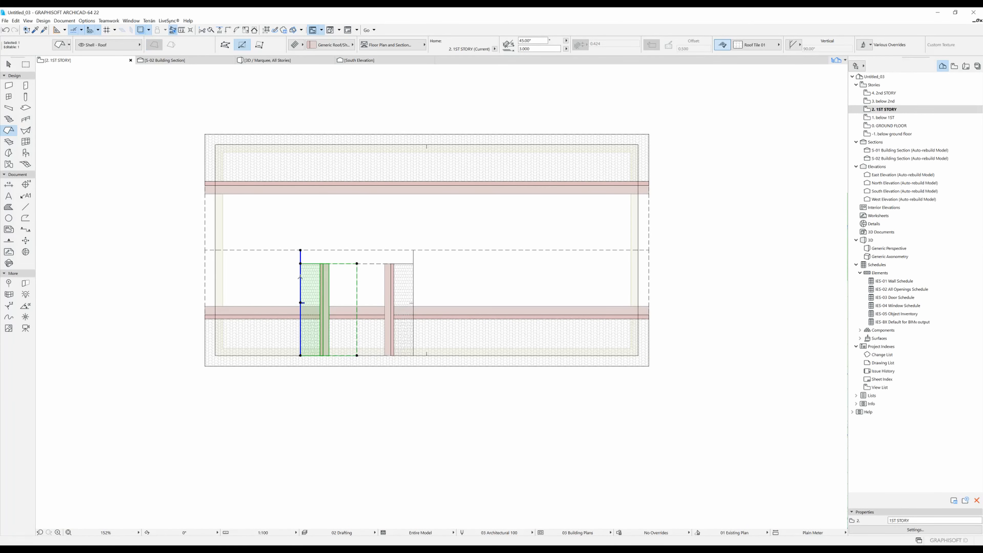
left_click(300, 276)
left_click(82, 69)
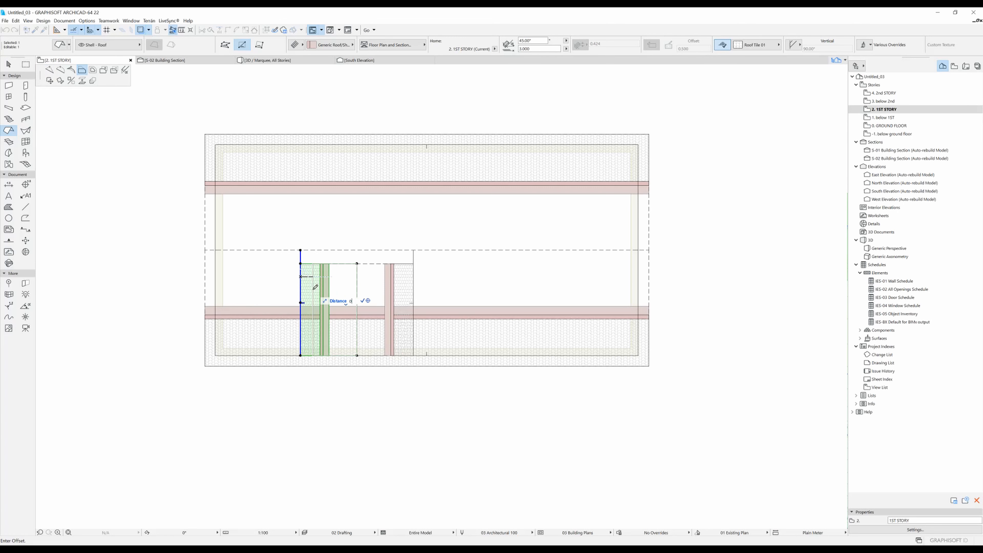
left_click(310, 277)
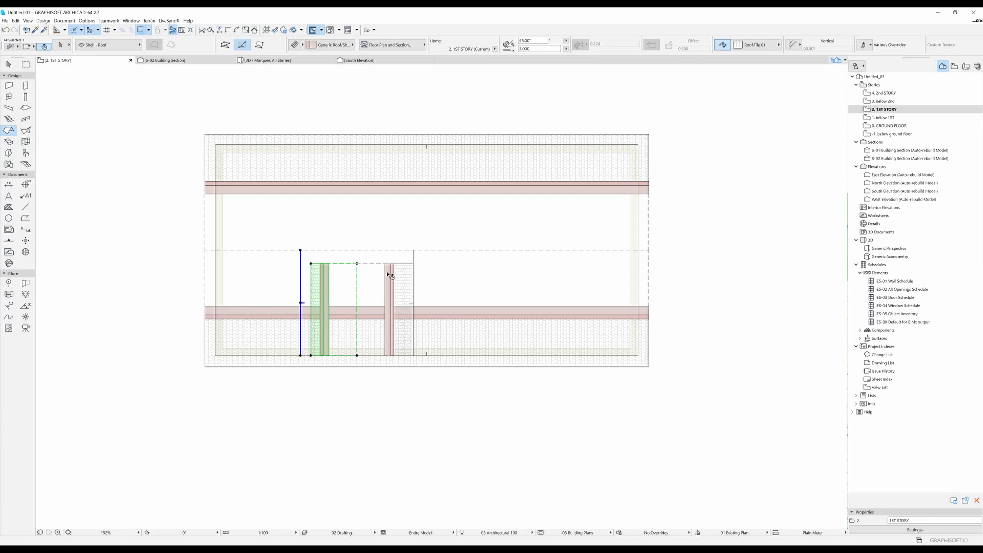
left_click(405, 275, "shift")
left_click(413, 272)
left_click(81, 69)
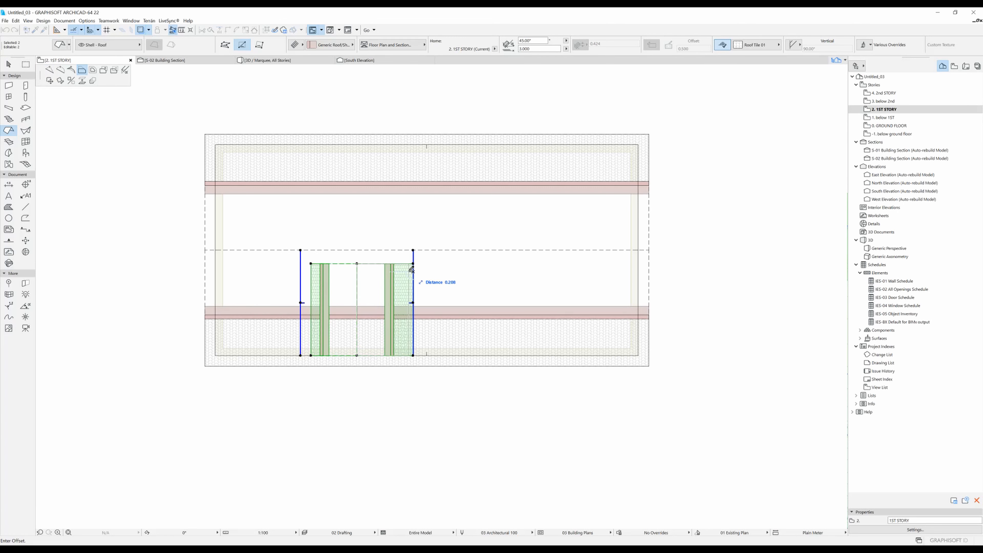
left_click(403, 278)
key("Escape")
key("F3")
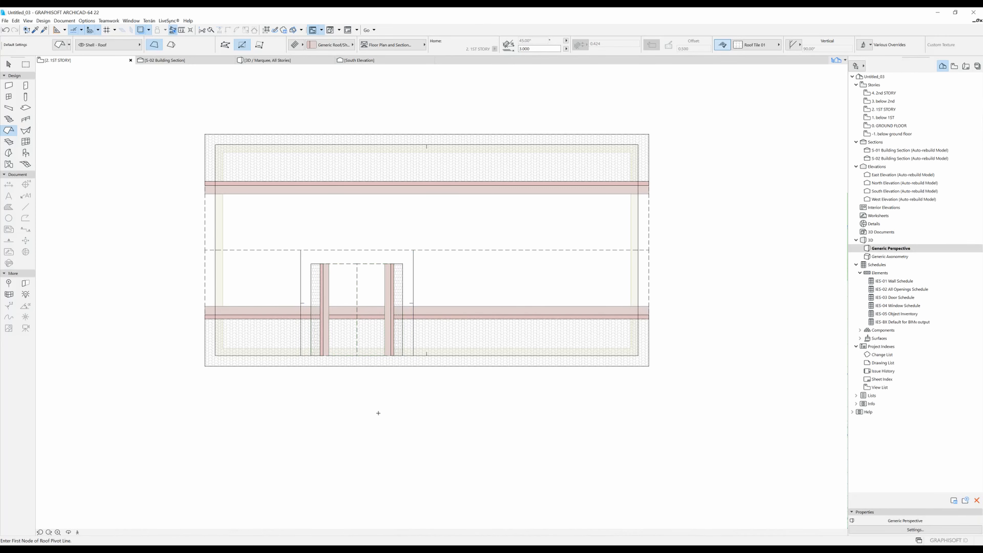
middle_click_drag(464, 365, 399, 329, "shift")
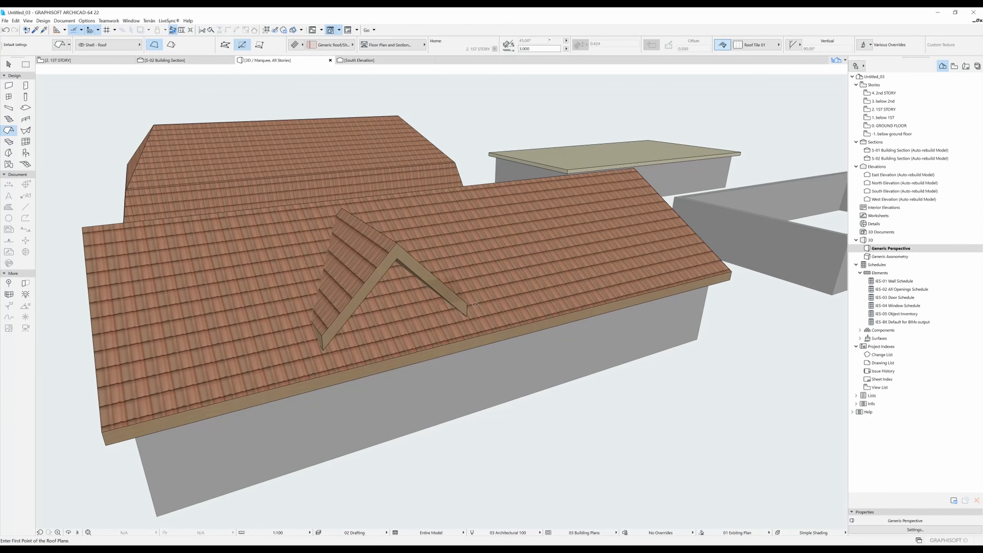
Step: On the plan, offset the outer edges of both dormer planes further inward by about 0.74 m each
key("F2")
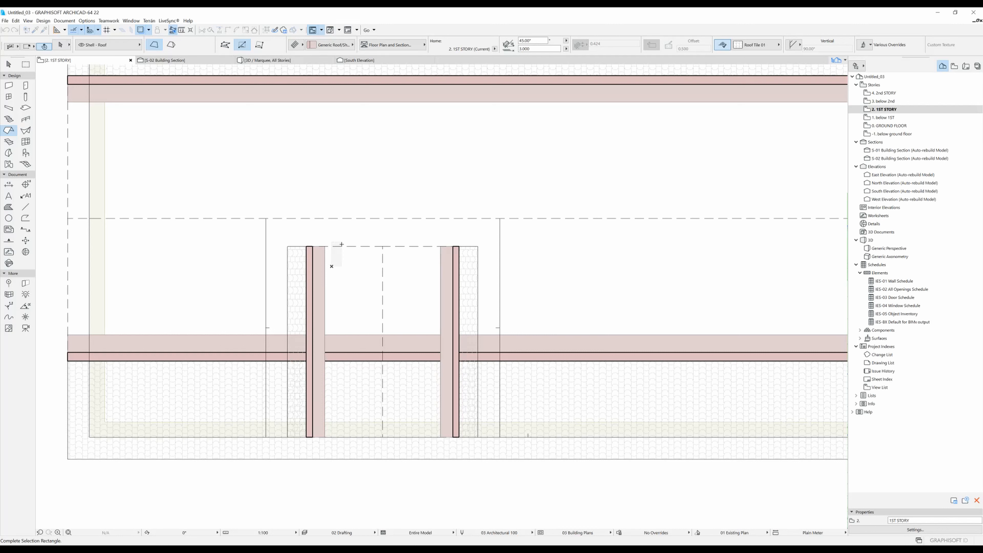
left_click(379, 249, "shift")
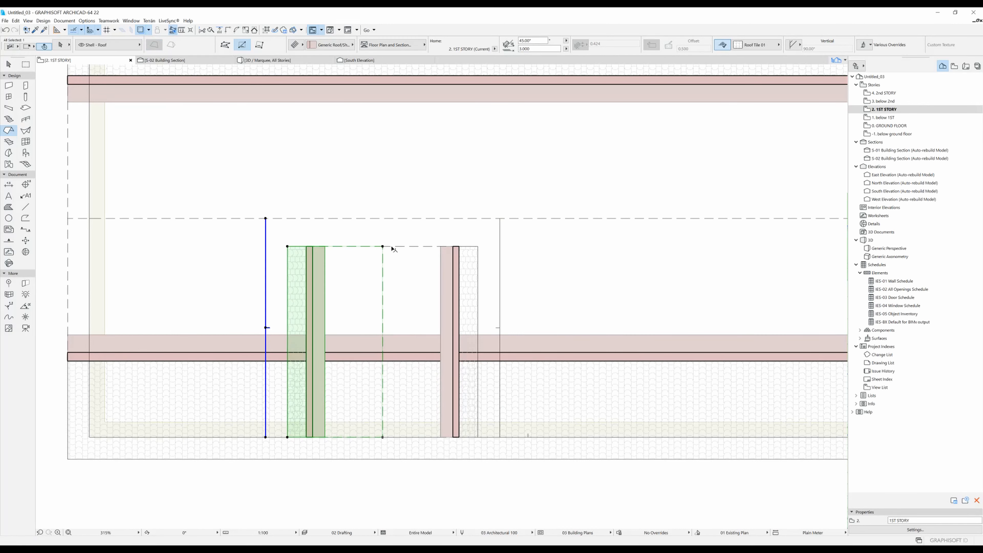
left_click(288, 265)
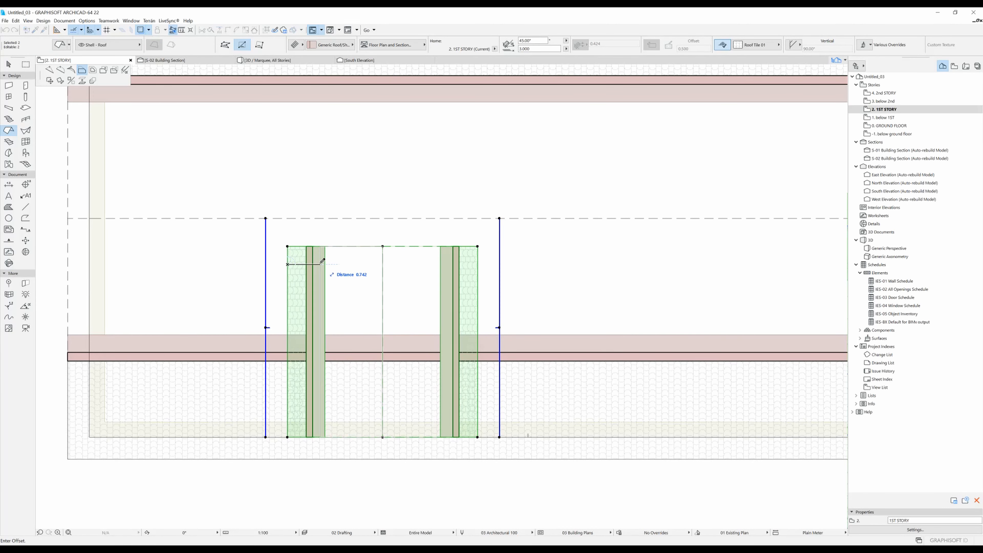
left_click(322, 265)
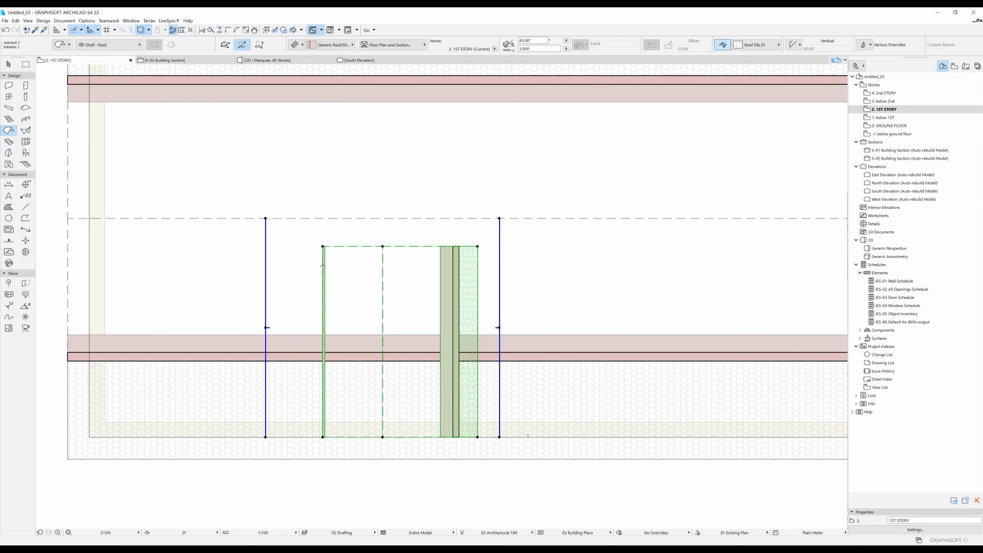
left_click(478, 254)
left_click(442, 263)
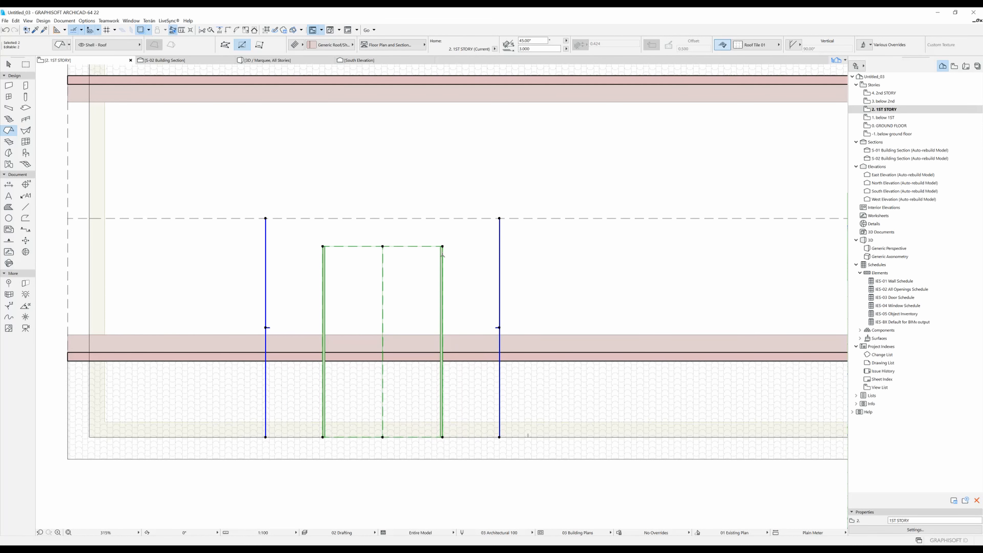
key("Escape")
Step: In 3D, move both dormer roof planes together about 0.5 m north toward the main gable ridge
key("F3")
middle_click_drag(452, 334, 555, 351, "shift")
scroll(555, 351, "up", 3)
left_click(448, 295, "shift")
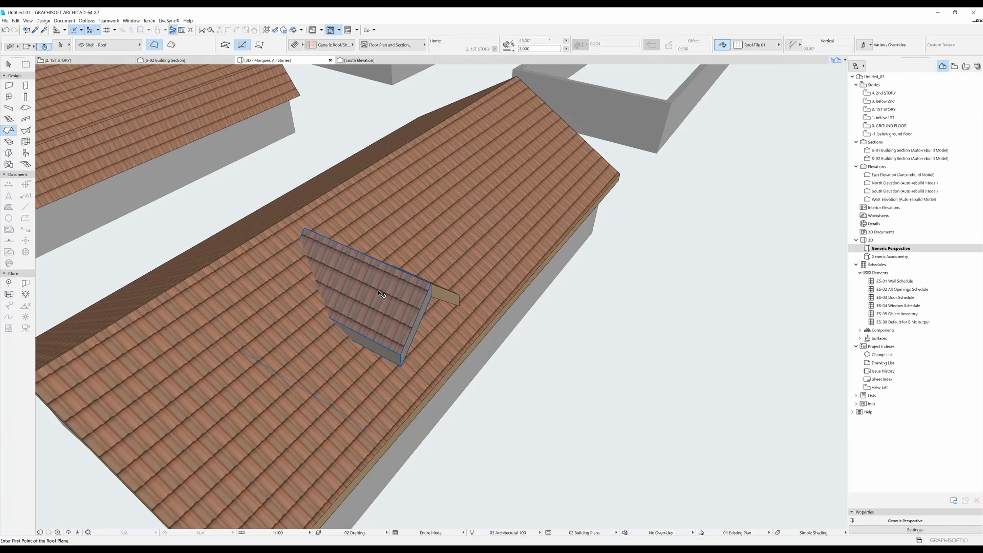
left_click(448, 295, "shift")
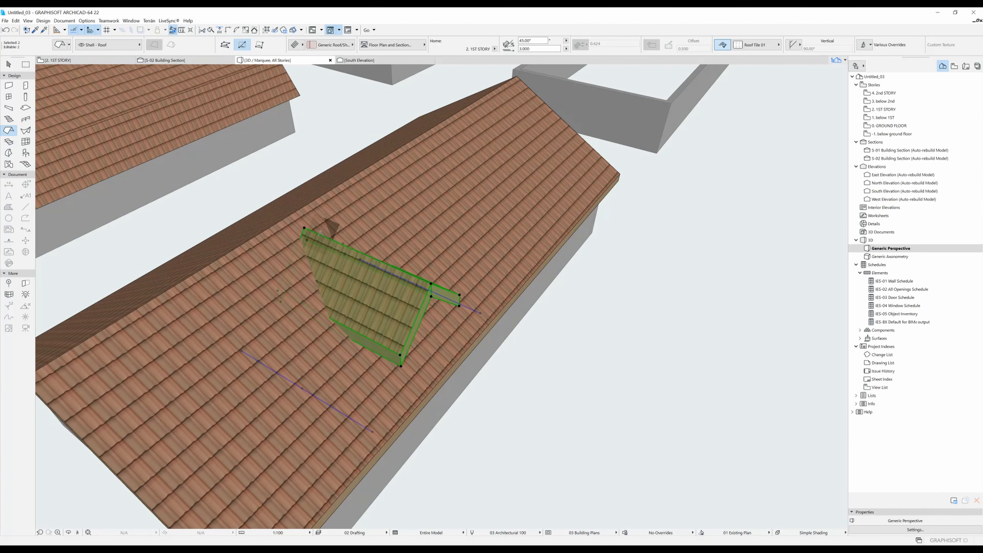
key("ctrl+d")
left_click(306, 228)
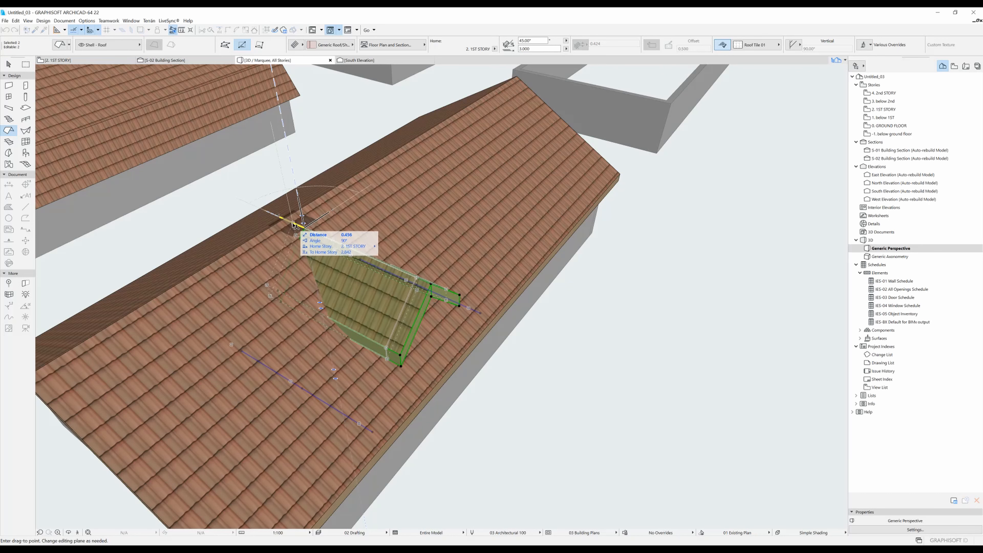
left_click(291, 225)
key("Escape")
middle_click_drag(638, 387, 426, 347, "shift")
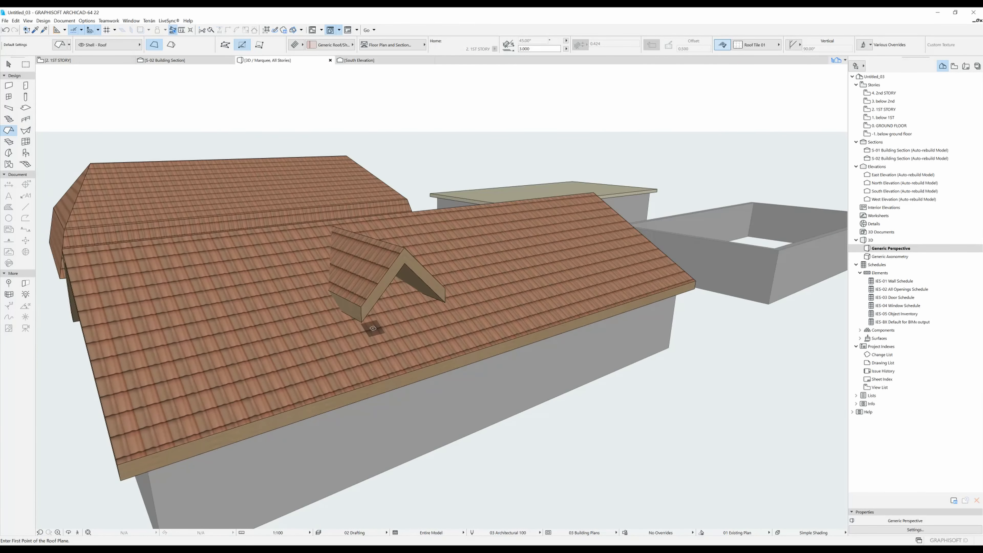
Step: On the 1st story plan, split the gable roof under the dormer into single-plane roofs
key("F2")
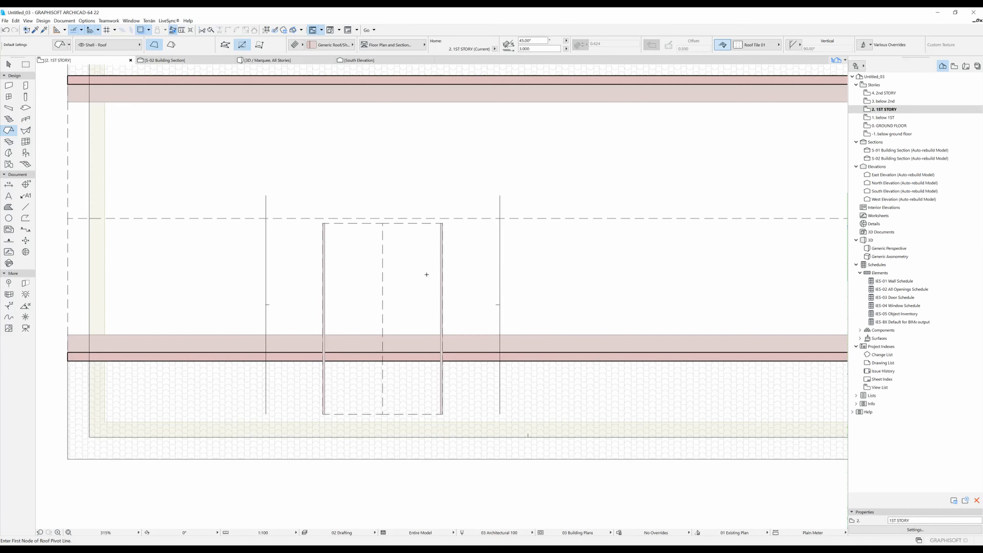
scroll(355, 285, "down", 2)
middle_click_drag(355, 285, 340, 286)
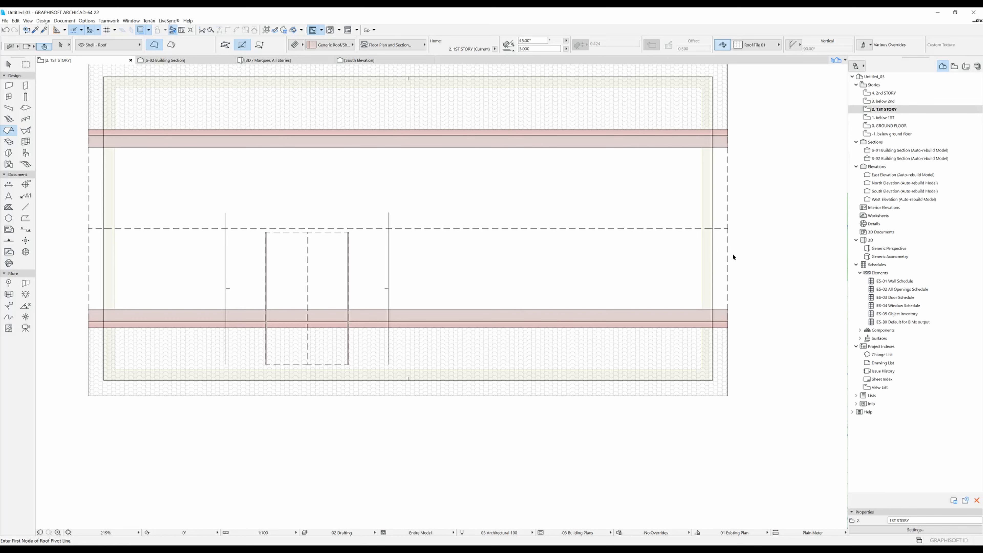
left_click(727, 248, "shift")
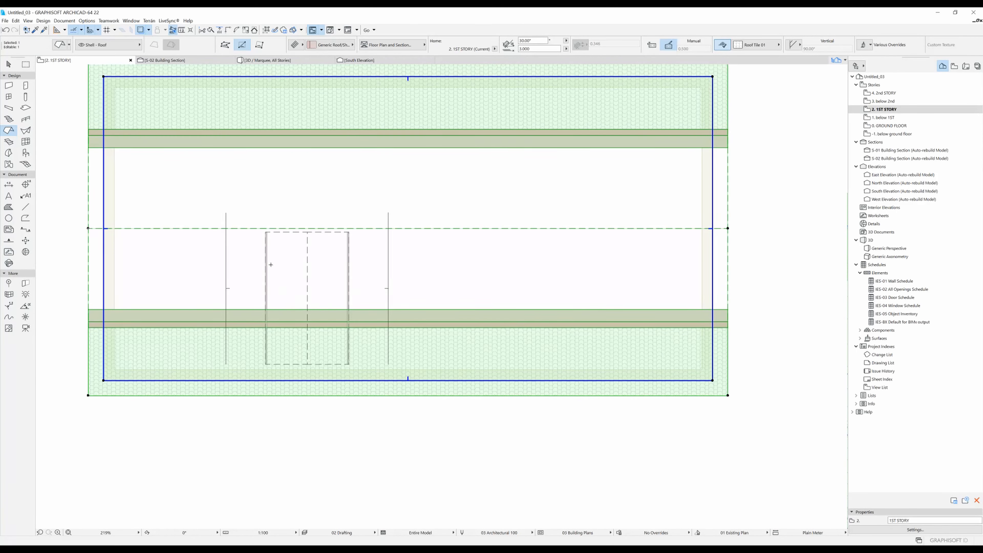
key("Escape")
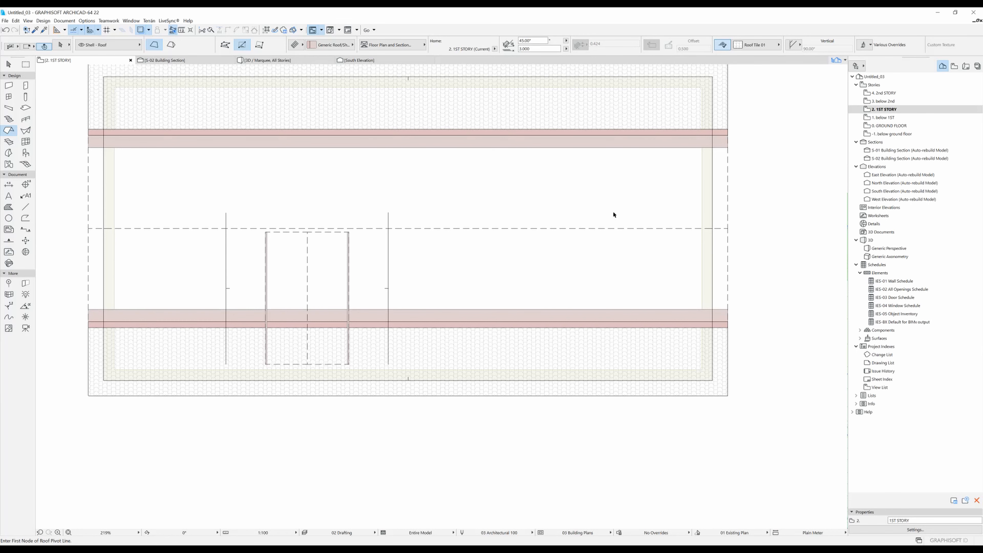
left_click(726, 232, "shift")
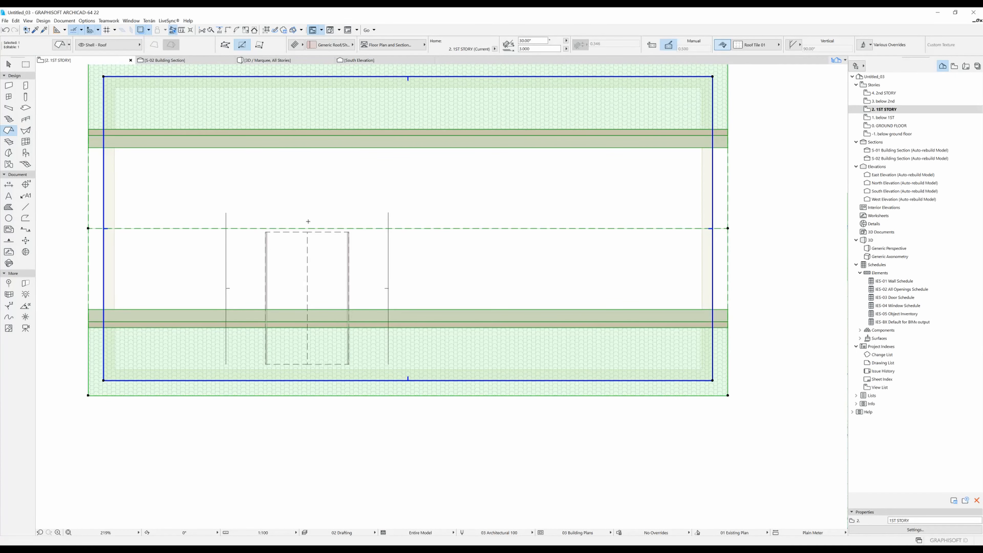
middle_click_drag(317, 186, 323, 248)
scroll(323, 248, "down", 2)
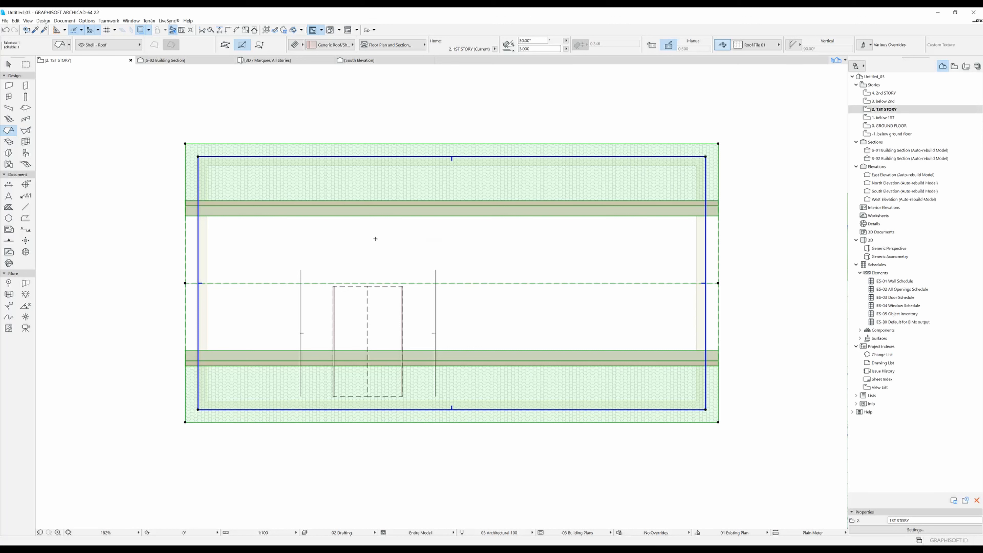
right_click(375, 238)
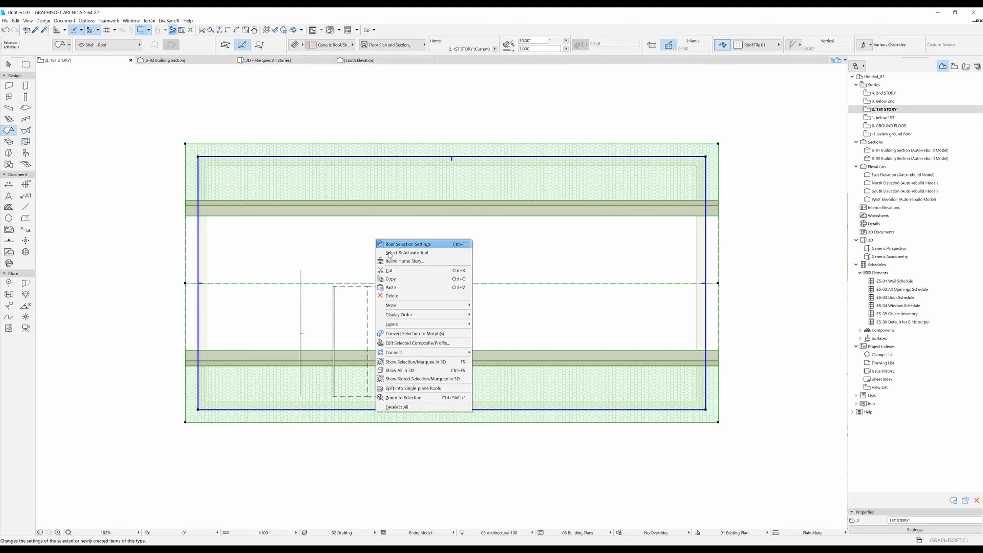
left_click(420, 389)
left_click(536, 226)
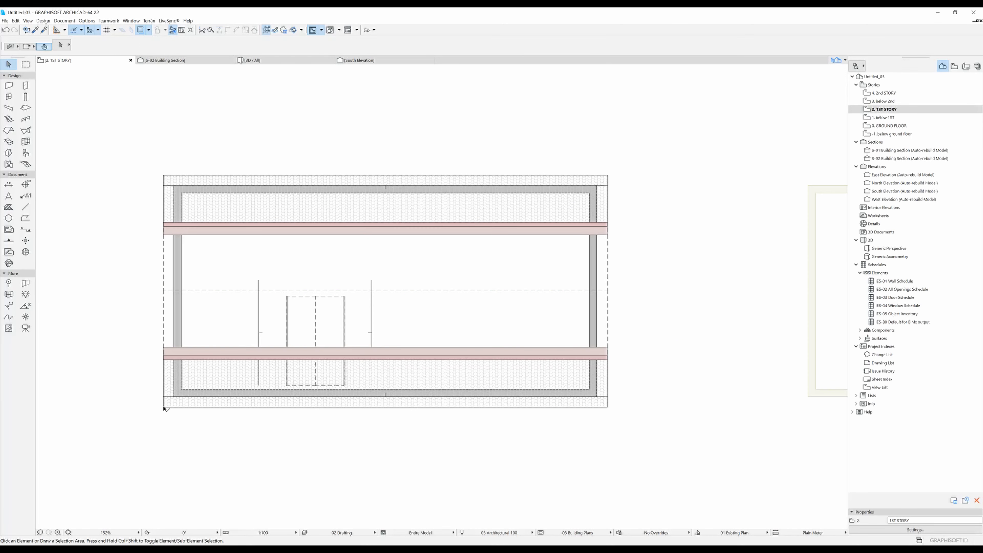
Step: Cut a rectangular hole through the south plane of the gable roof, following the outline of the dormer
left_click(165, 408)
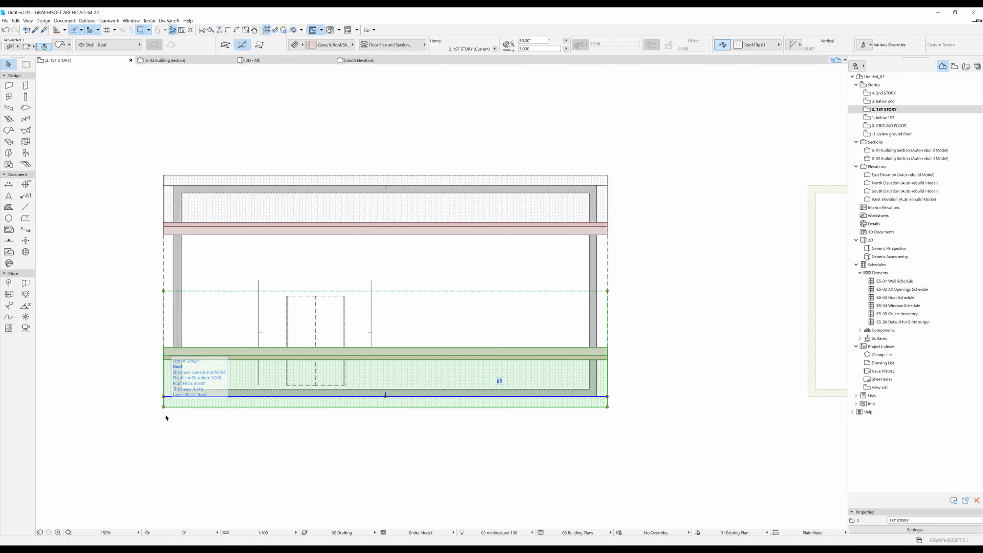
left_click(267, 30)
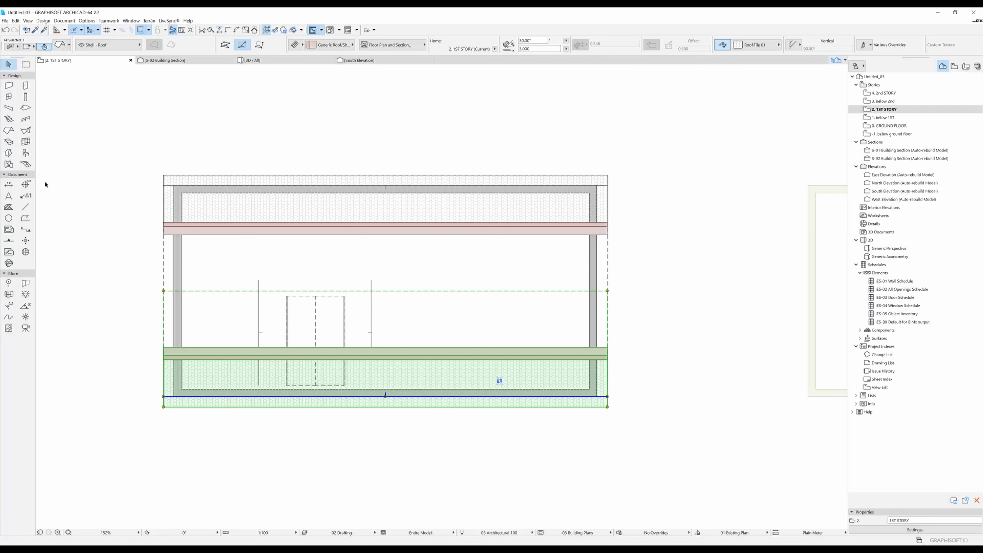
left_click(8, 131)
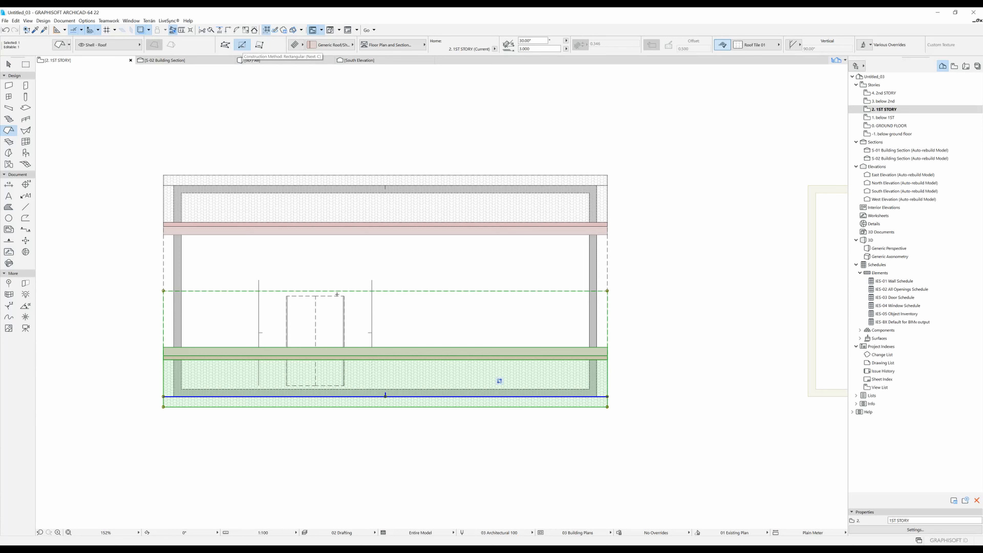
left_click(287, 296)
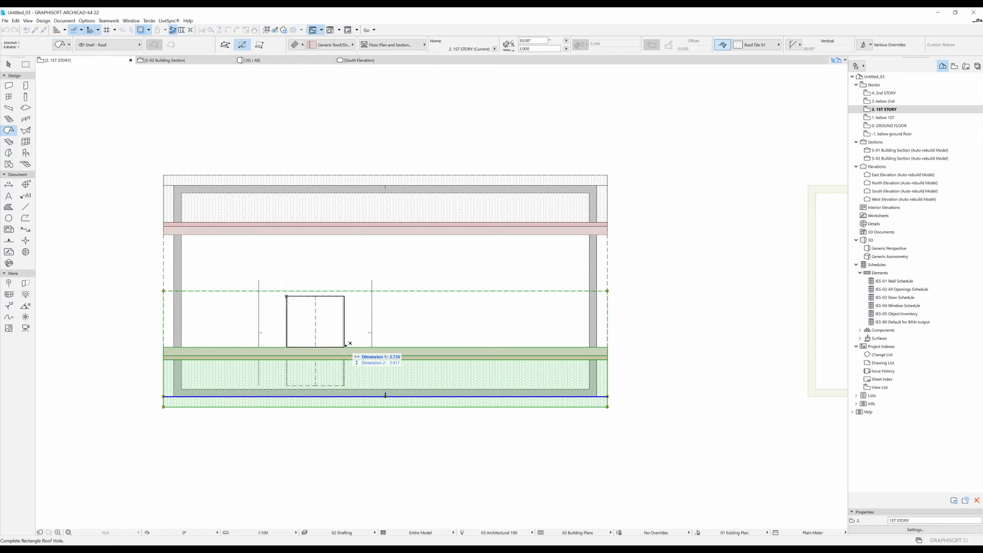
left_click(344, 385)
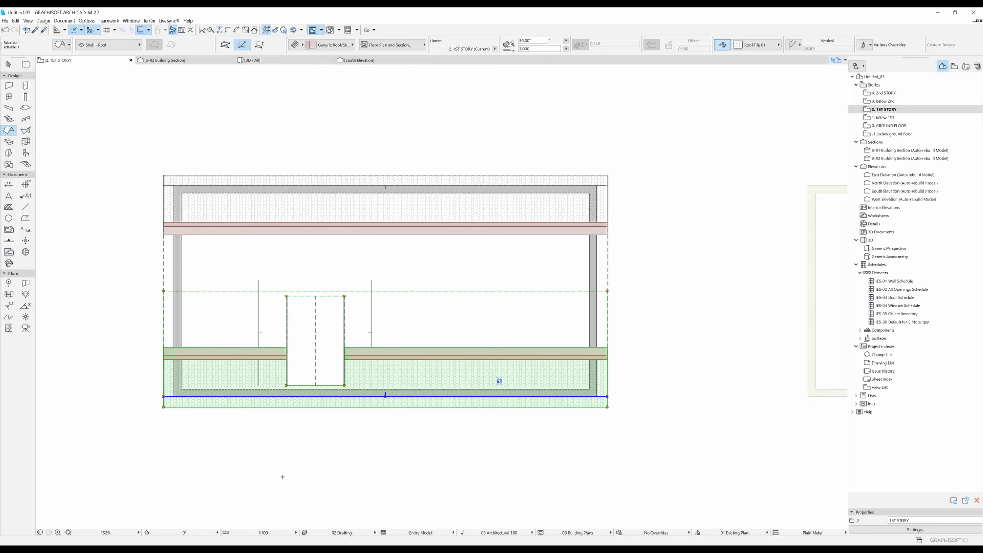
Step: Inspect the rectangular opening around the dormer in 3D from several angles and return to the 1st story plan
key("Escape")
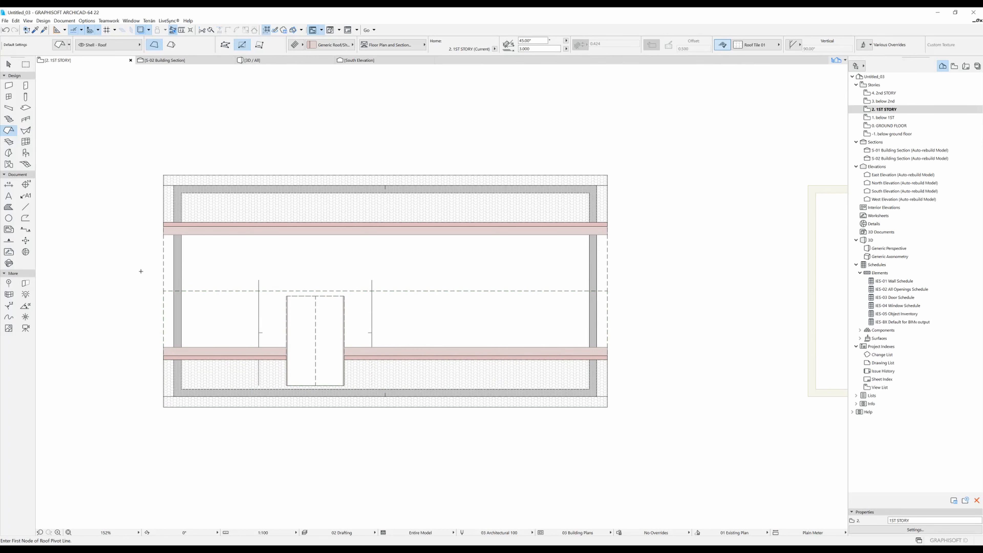
key("F3")
middle_click_drag(158, 302, 378, 367, "shift")
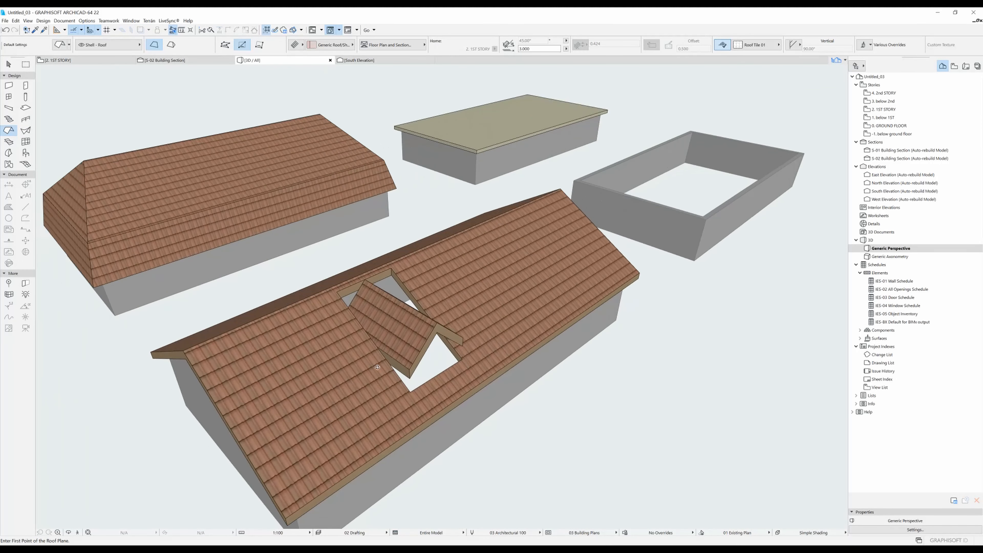
scroll(377, 367, "up", 5)
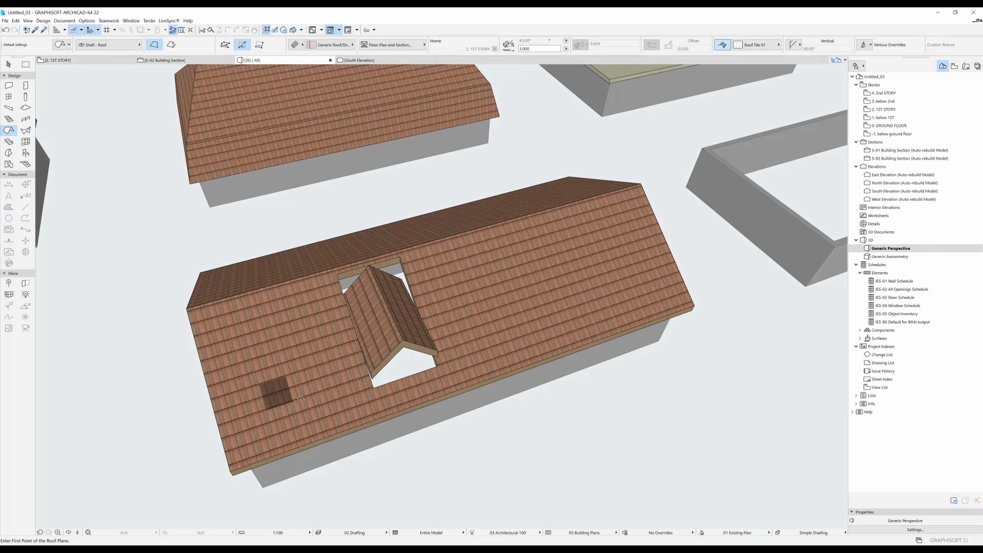
middle_click_drag(308, 409, 346, 363, "shift")
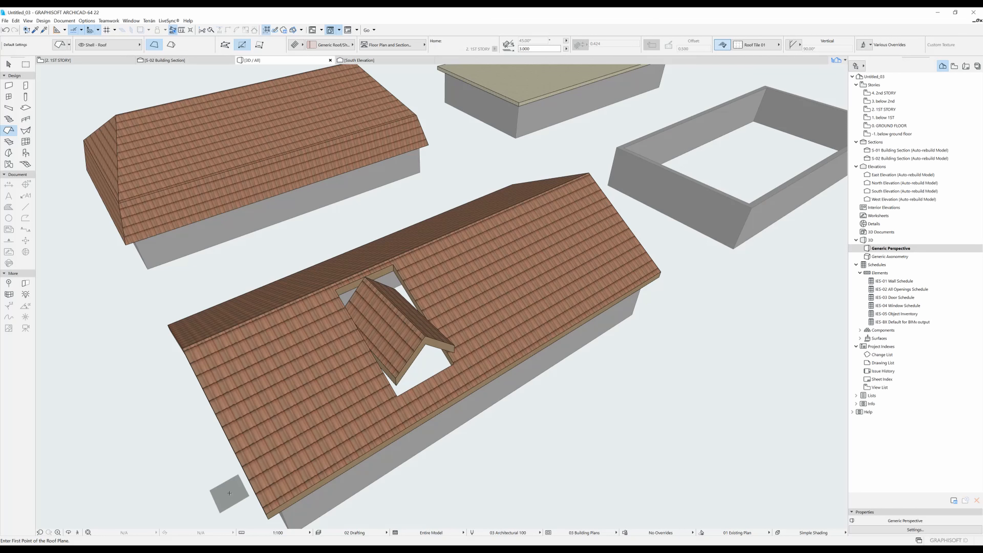
key("F2")
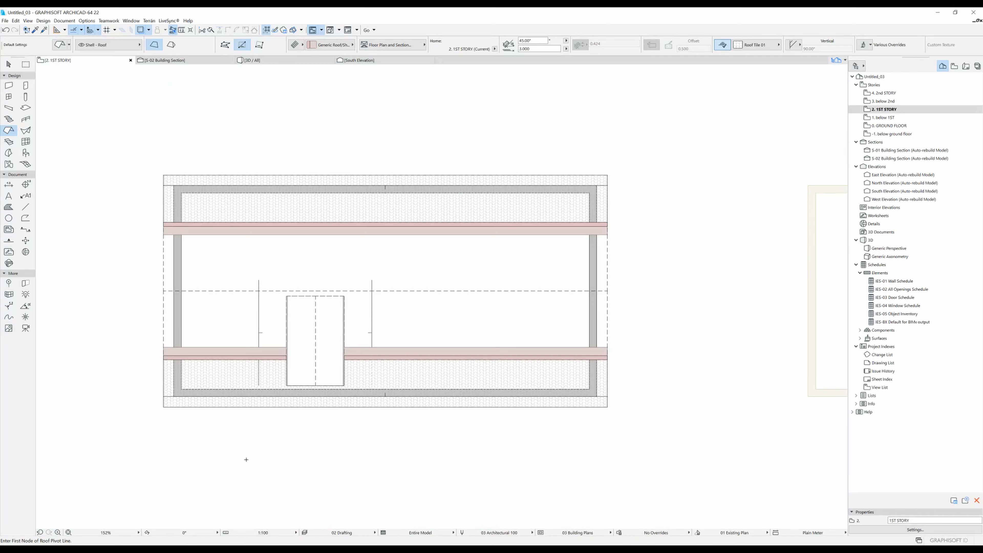
Step: Reshape the gable roof opening into a point by adding a node at the dormer ridge and moving both north corners south
left_click(219, 404, "shift")
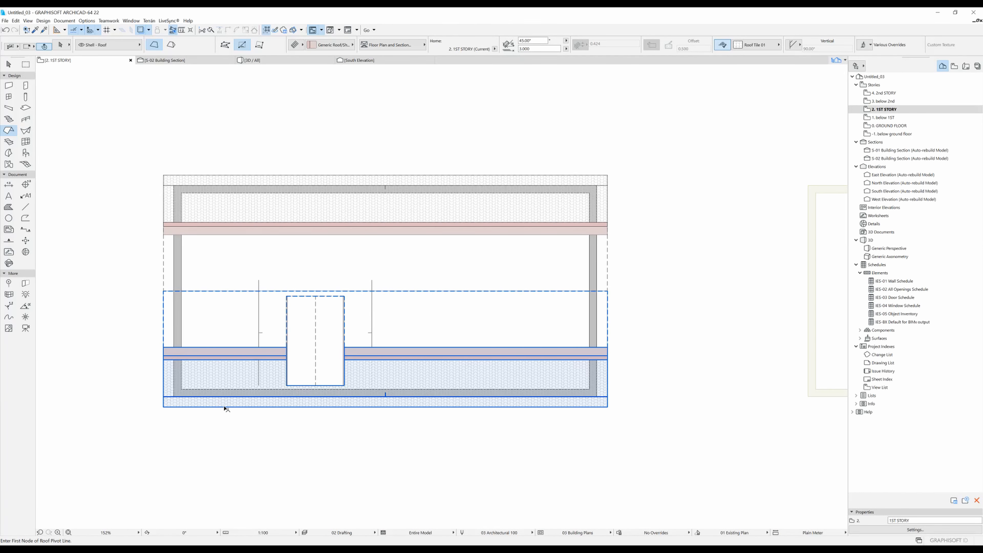
left_click(328, 298)
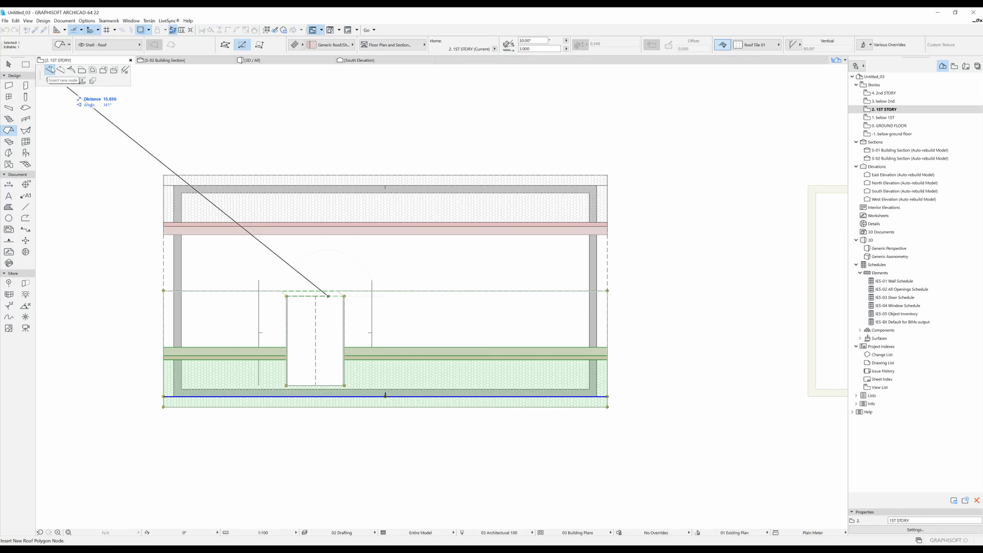
left_click(316, 296)
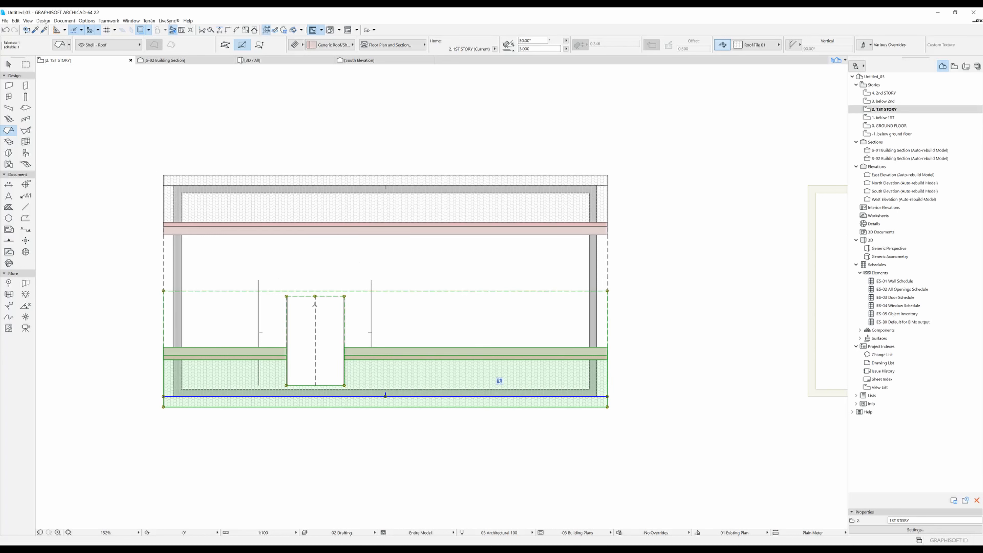
scroll(322, 301, "up", 3)
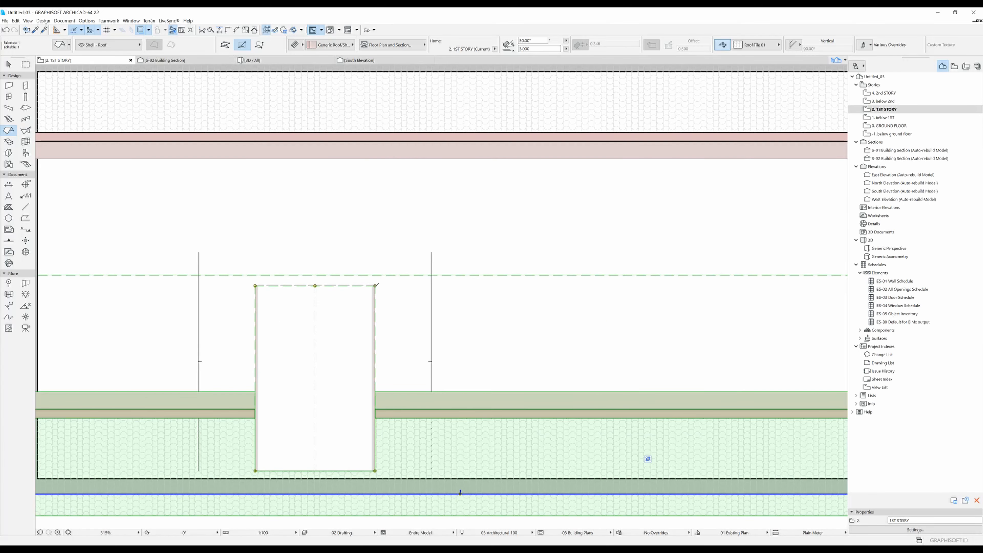
left_click_drag(375, 286, 375, 363)
left_click(255, 285)
left_click(255, 369)
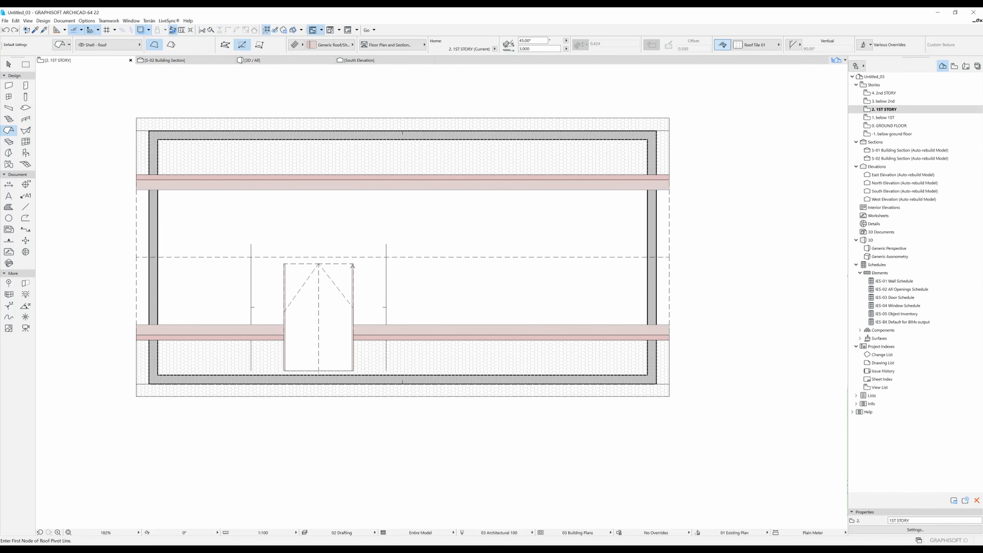
Step: Move the outer north corners of both dormer roof planes south so their north edges slope down from the ridge
left_click(353, 266, "shift")
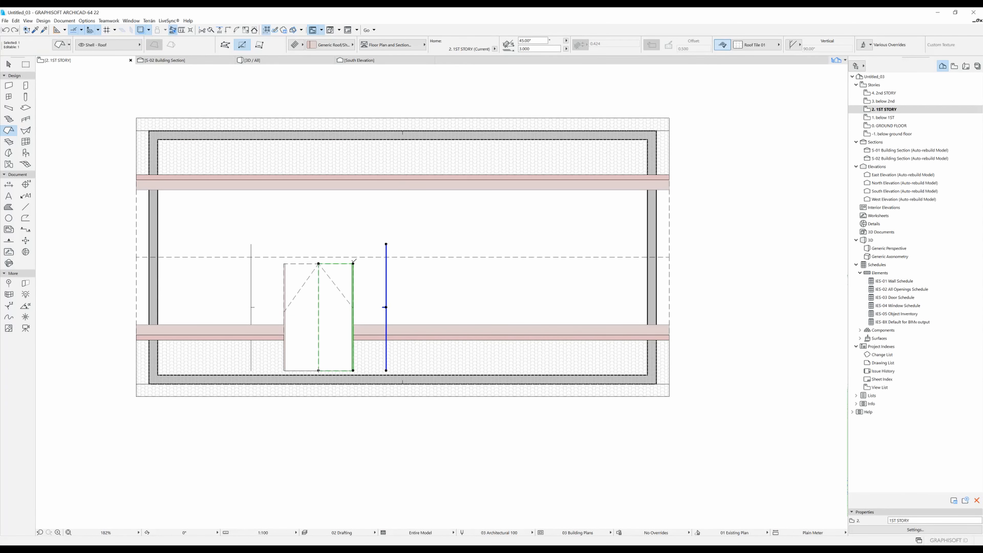
left_click(353, 263)
left_click(353, 291)
left_click(284, 266, "shift")
left_click(284, 264)
left_click(284, 290)
key("Escape")
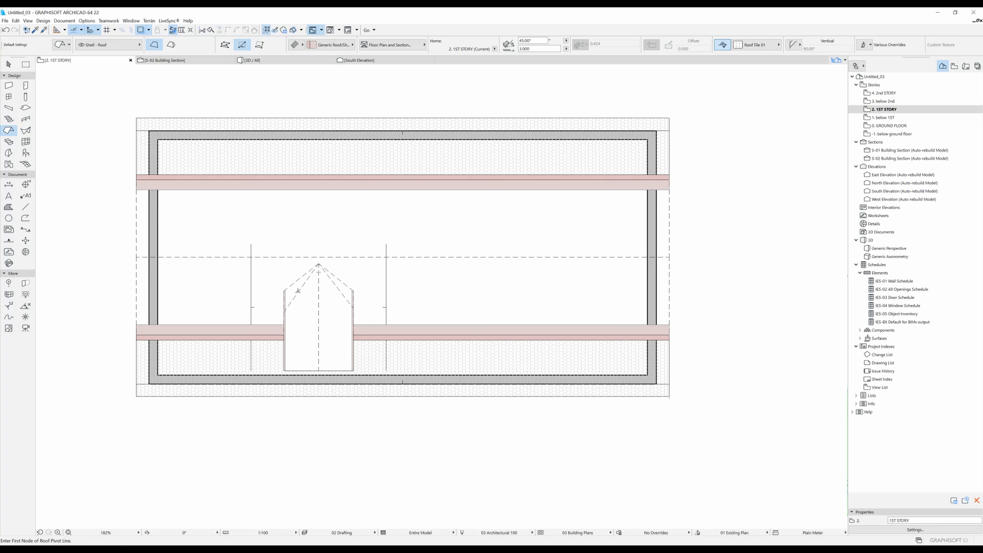
Step: Adjust the two slanted edges of the gable roof opening to the intersections with the west and east dormer planes
left_click(300, 279, "shift")
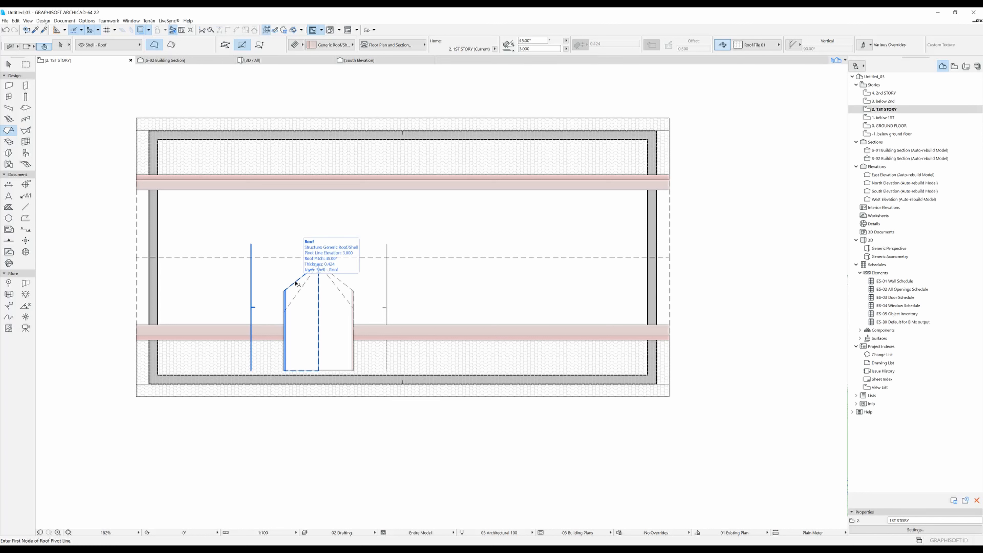
left_click(297, 284, "shift")
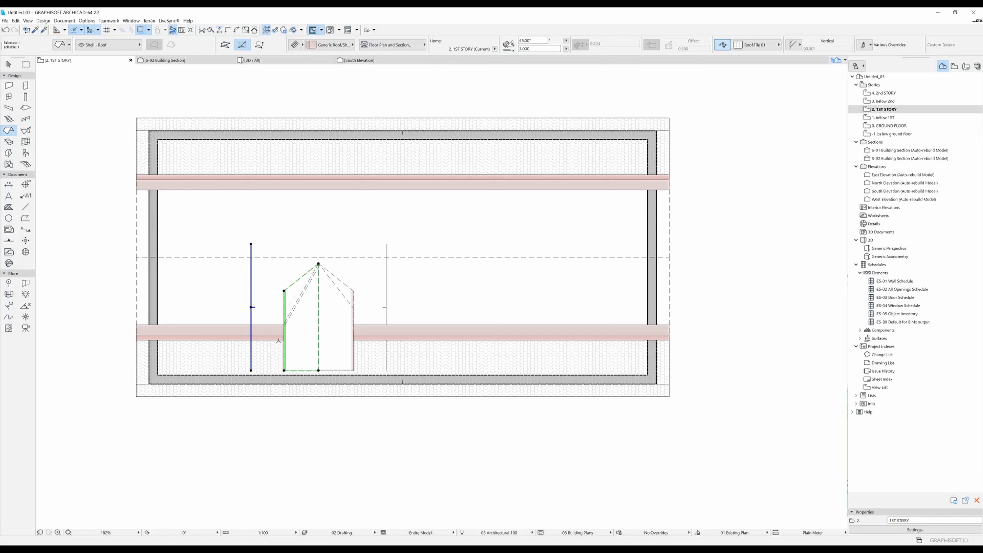
left_click(296, 338, "ctrl")
left_click(295, 338)
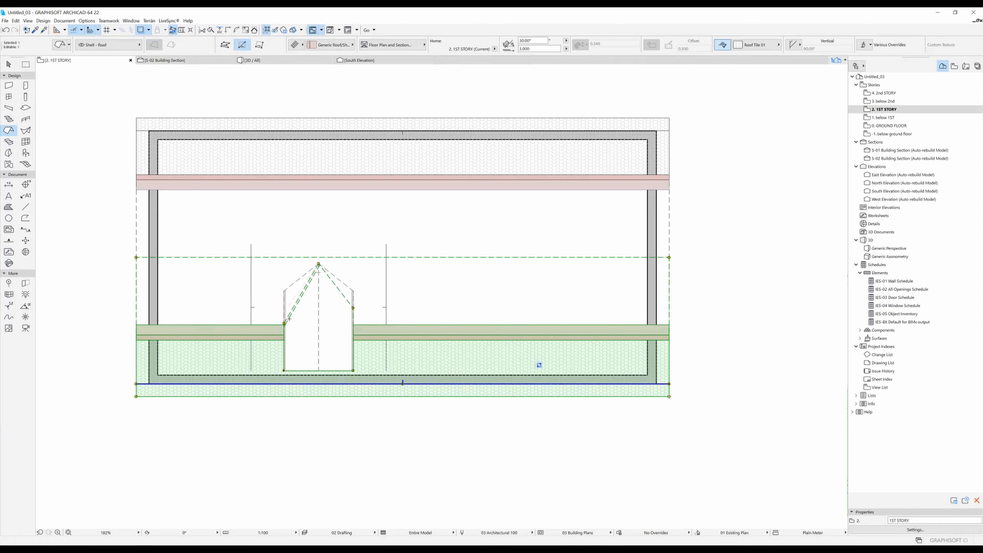
key("w")
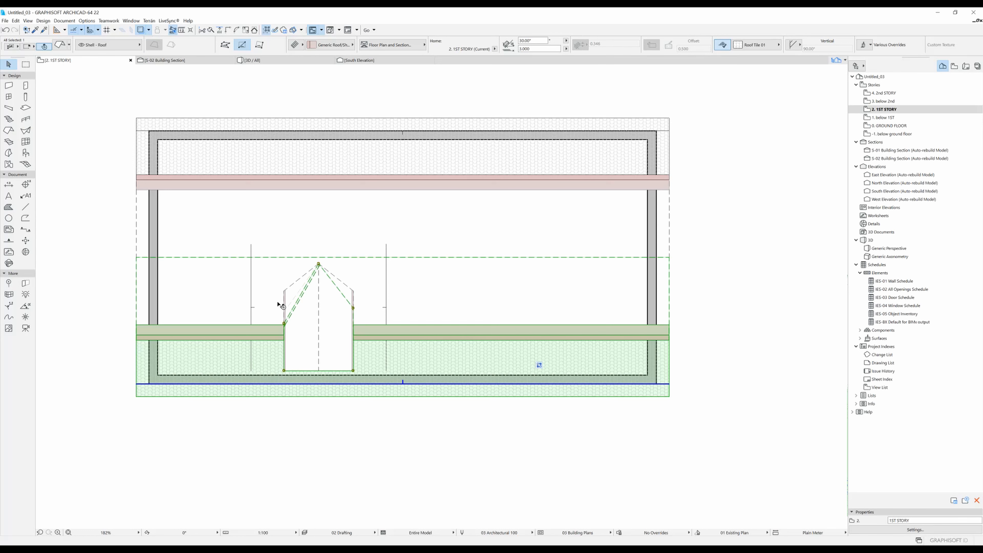
left_click(362, 316)
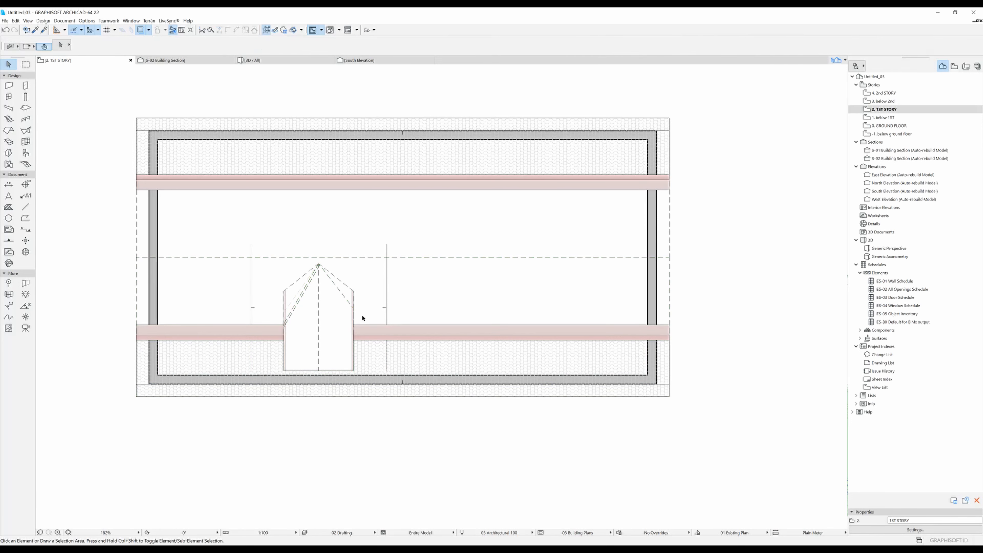
left_click(354, 293)
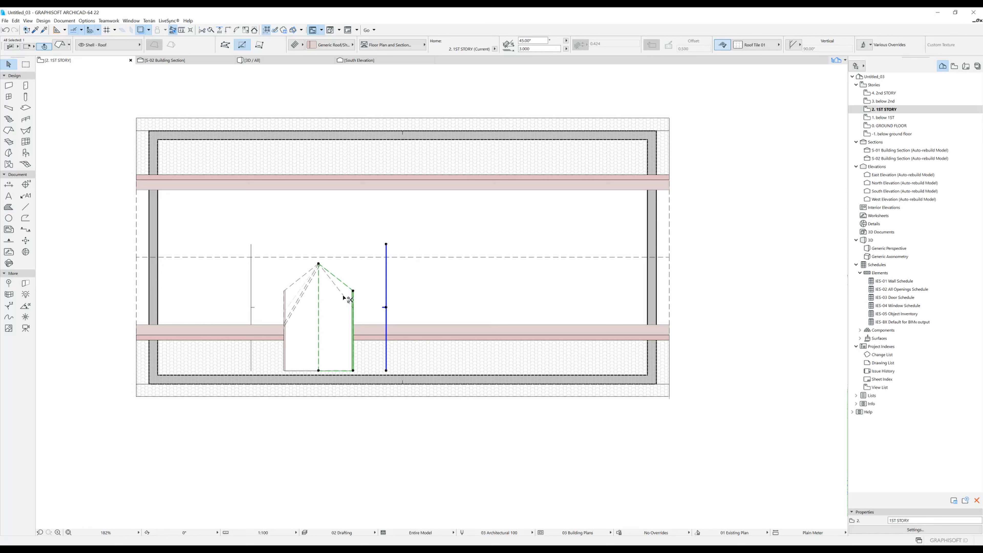
left_click(353, 367, "ctrl")
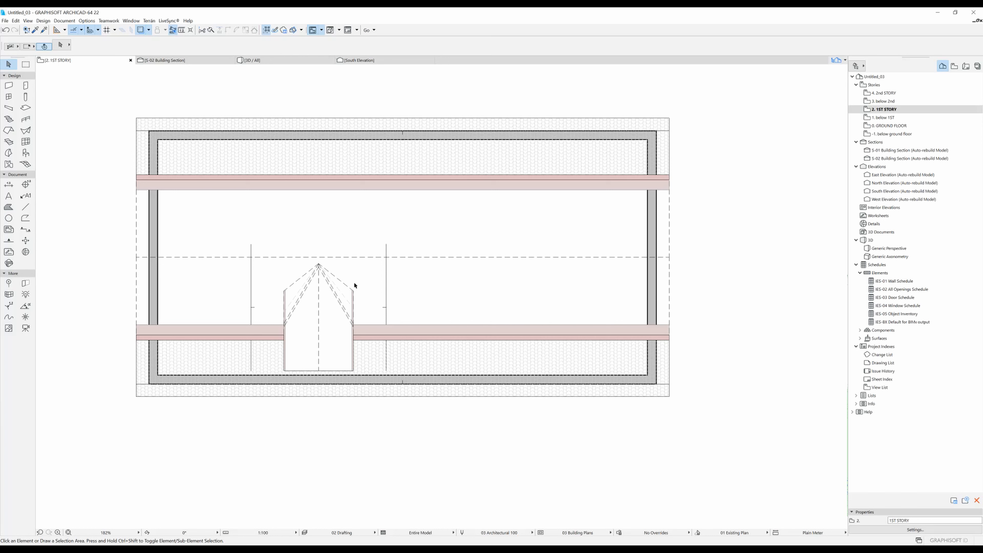
Step: Trim the slanted north edges of both dormer planes to the gable roof's south plane, and check the dormer in 3D
left_click(354, 326)
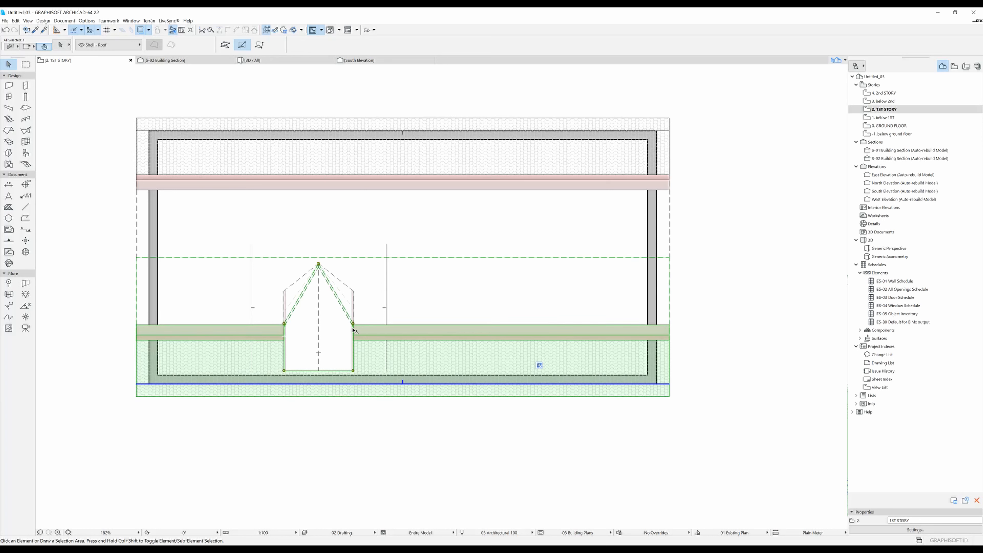
left_click(338, 278, "ctrl")
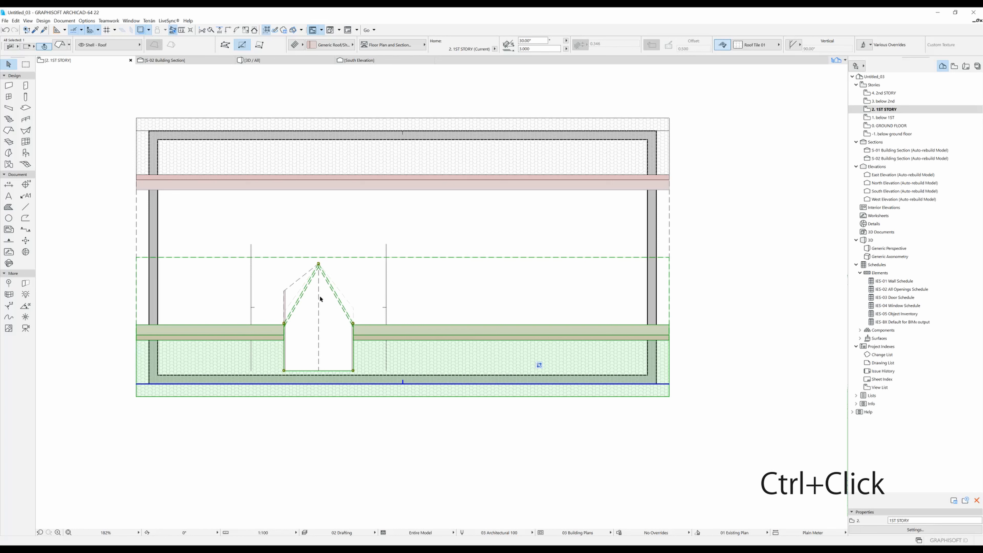
key("Escape")
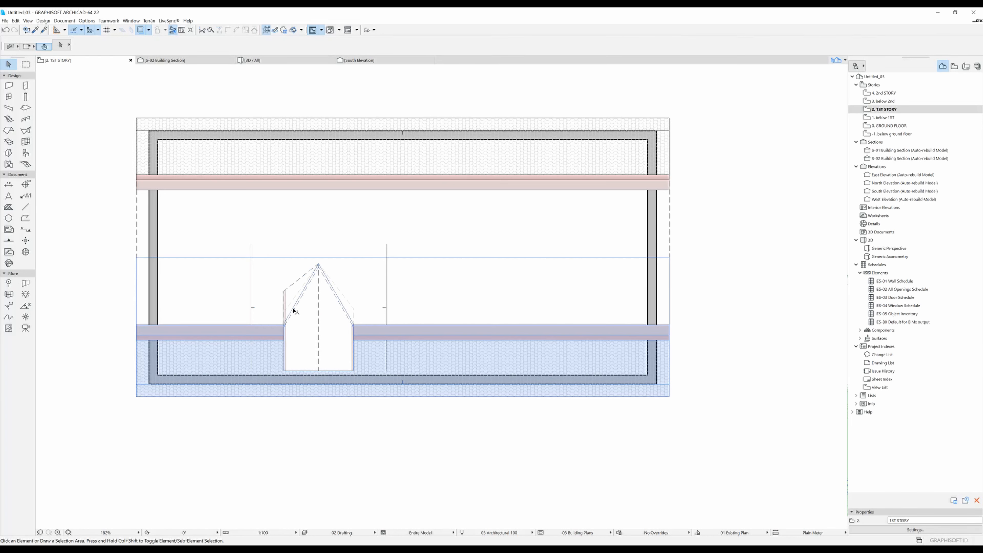
left_click(294, 310)
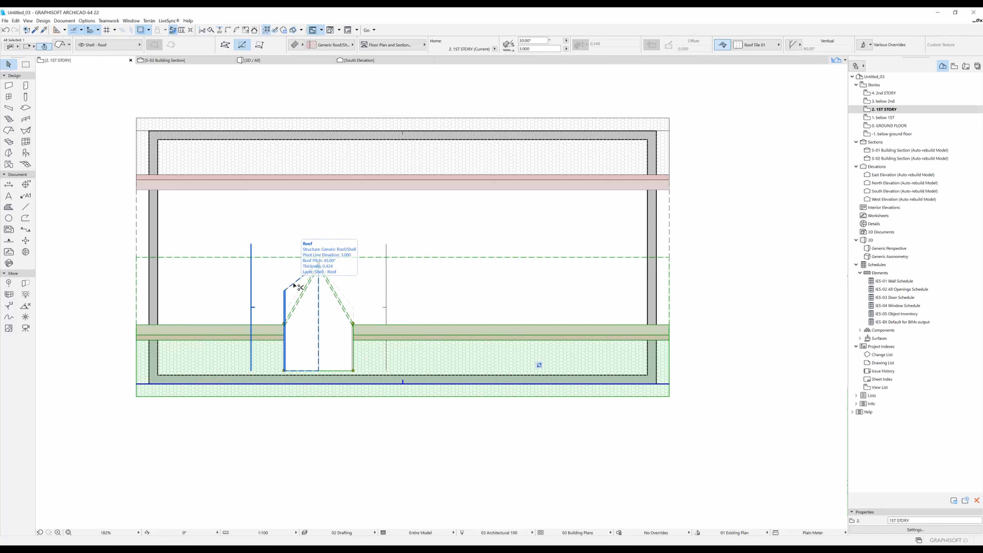
left_click(295, 286, "ctrl")
left_click(292, 467)
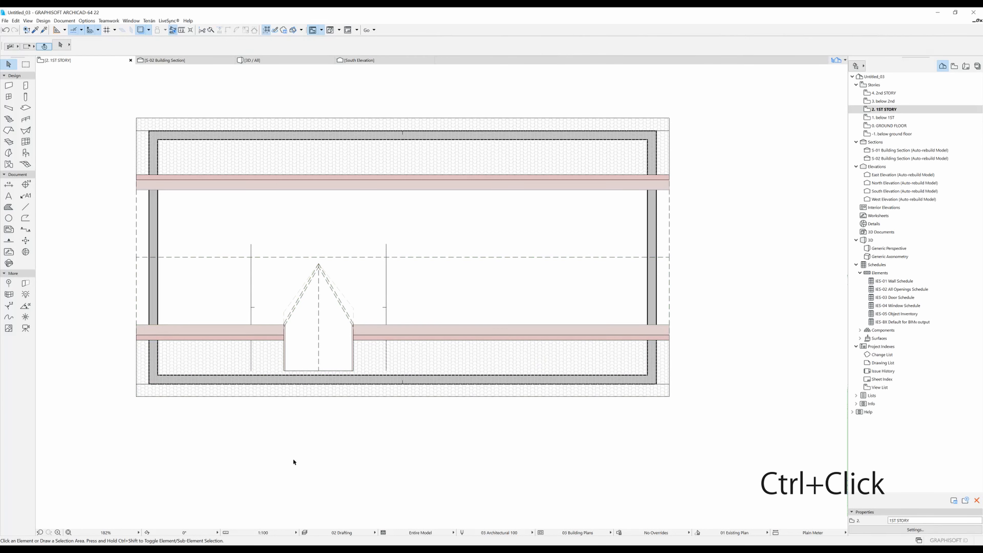
key("F3")
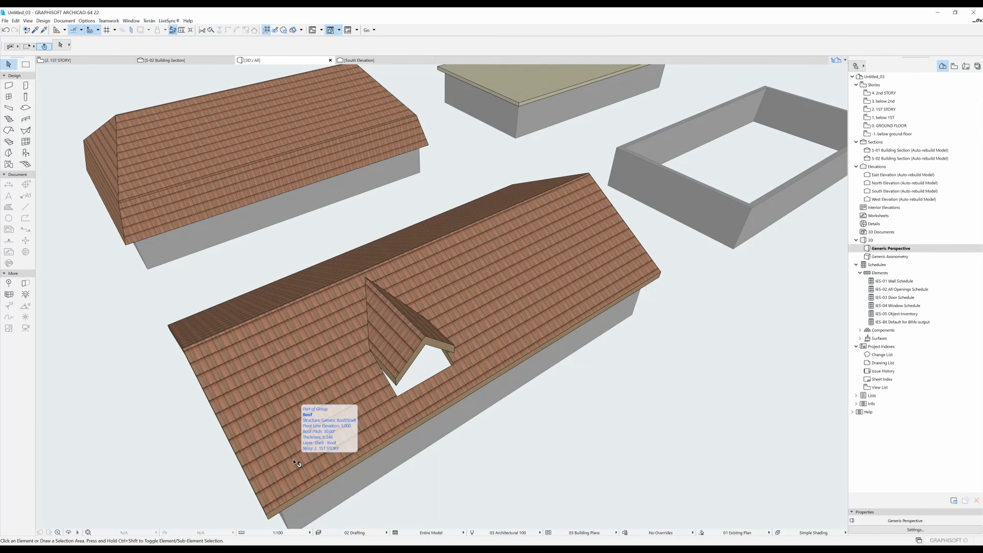
middle_click_drag(334, 406, 421, 348, "shift")
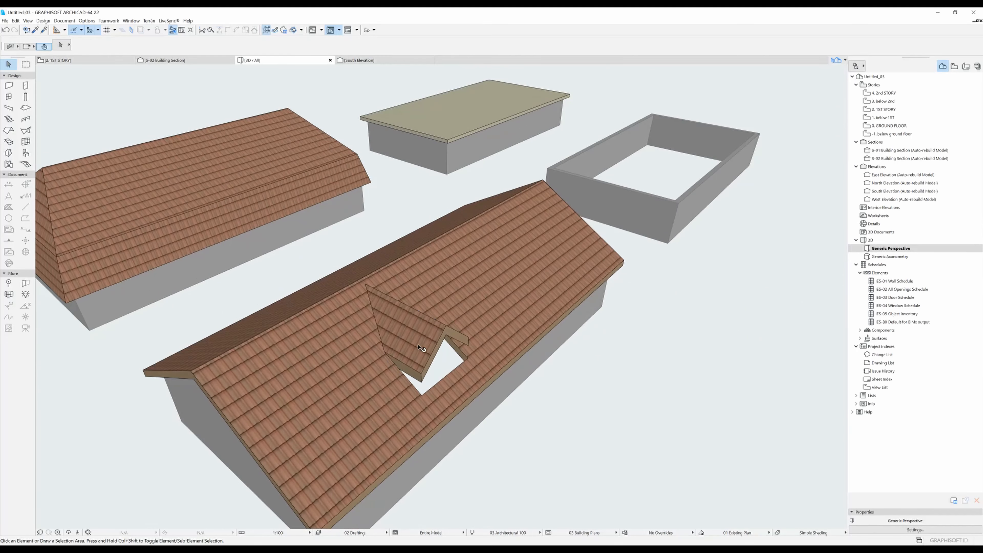
mouse_move(354, 348)
middle_mouse_down("shift")
mouse_move(516, 395)
mouse_move(371, 344)
mouse_move(387, 348)
mouse_move(394, 309)
mouse_move(342, 334)
middle_mouse_up("shift")
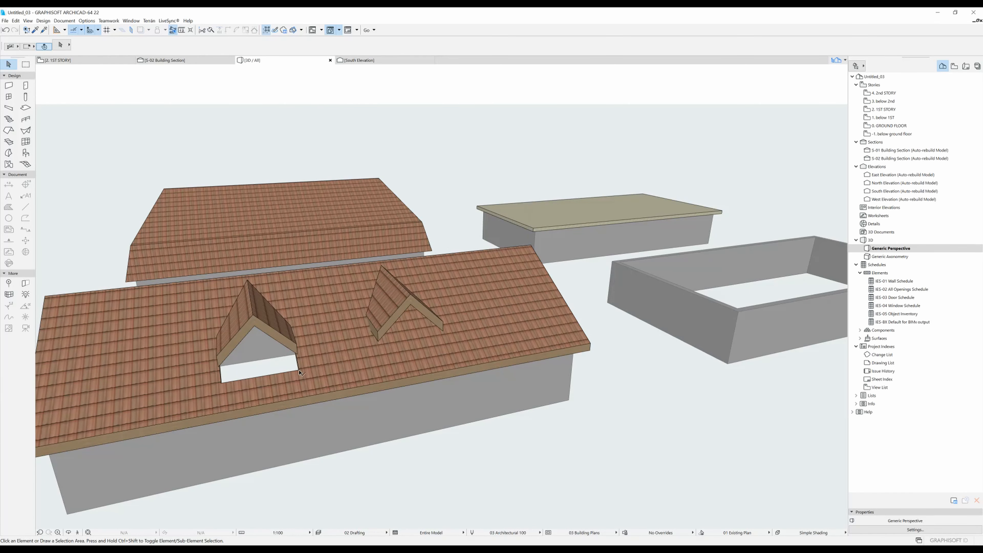
Step: On the 1st story plan, copy the first dormer's roof opening onto the second dormer to the east, and check it in 3D
key("F2")
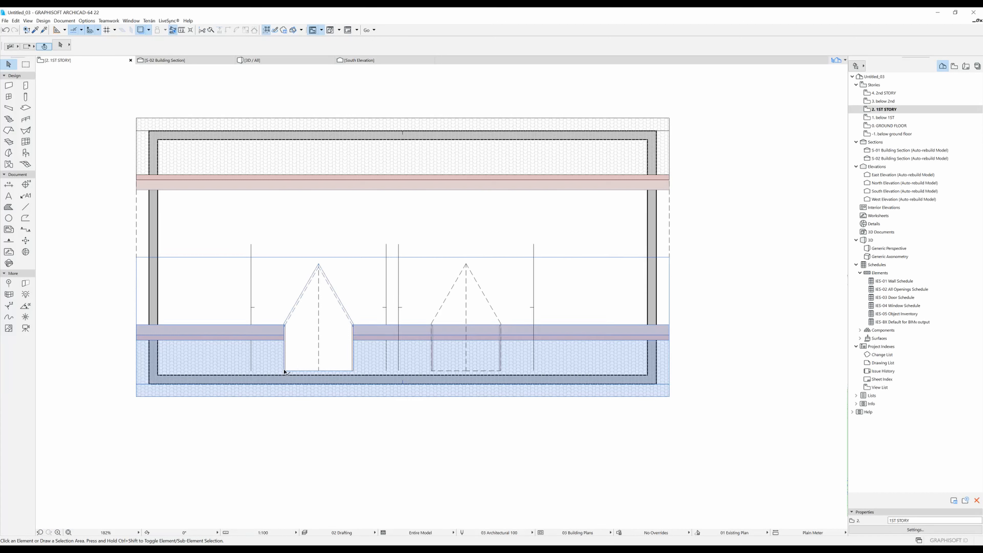
mouse_move(284, 371)
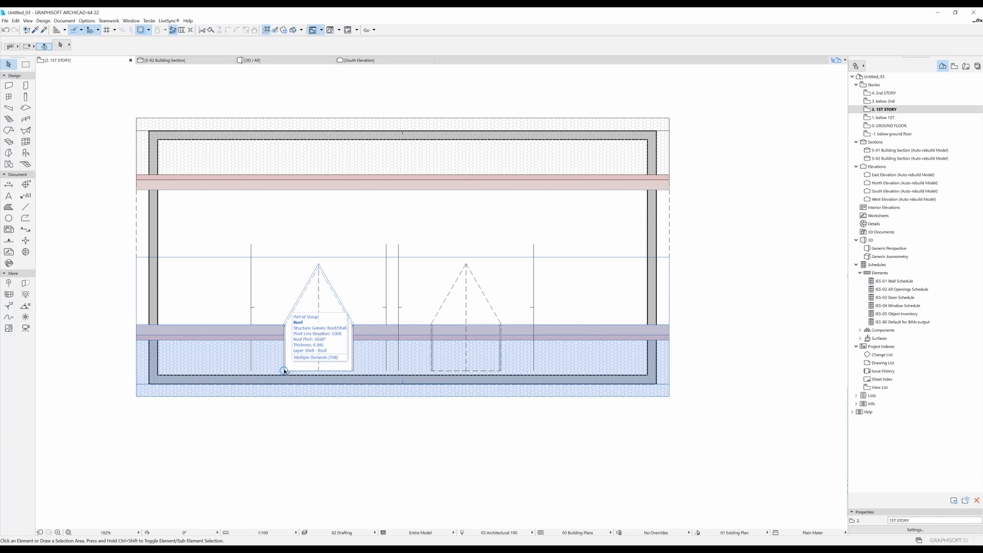
left_click(285, 371)
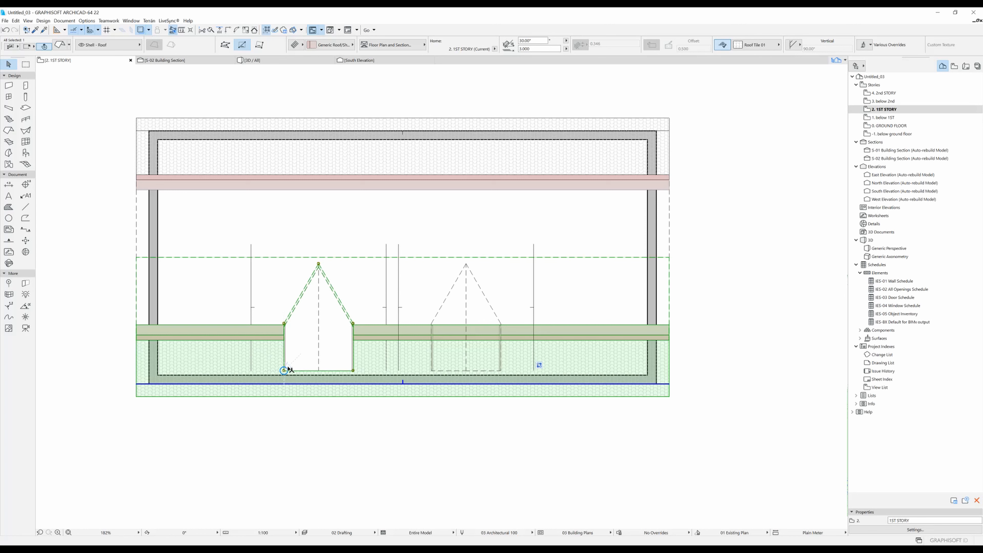
key("ctrl+shift+d")
left_click(284, 323)
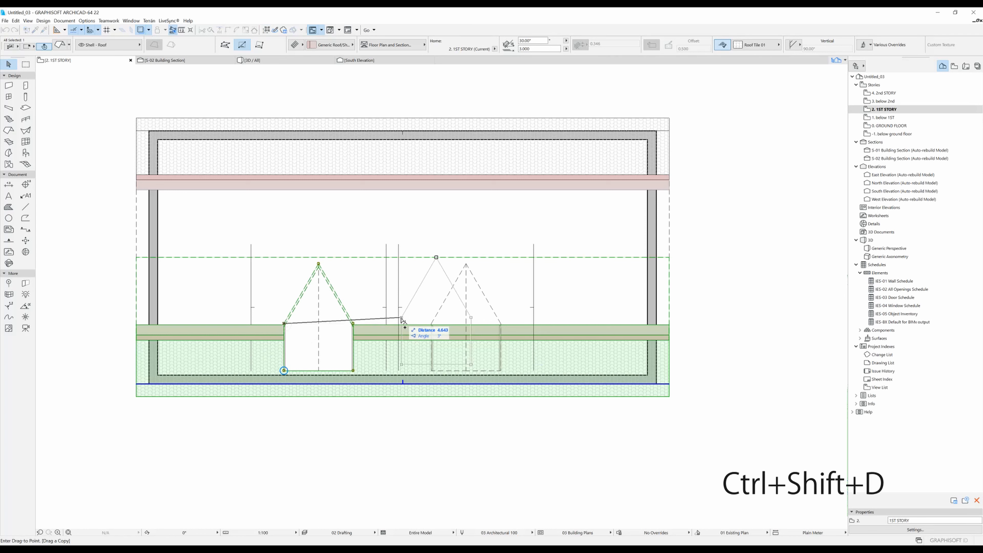
left_click(431, 324)
left_click(455, 417)
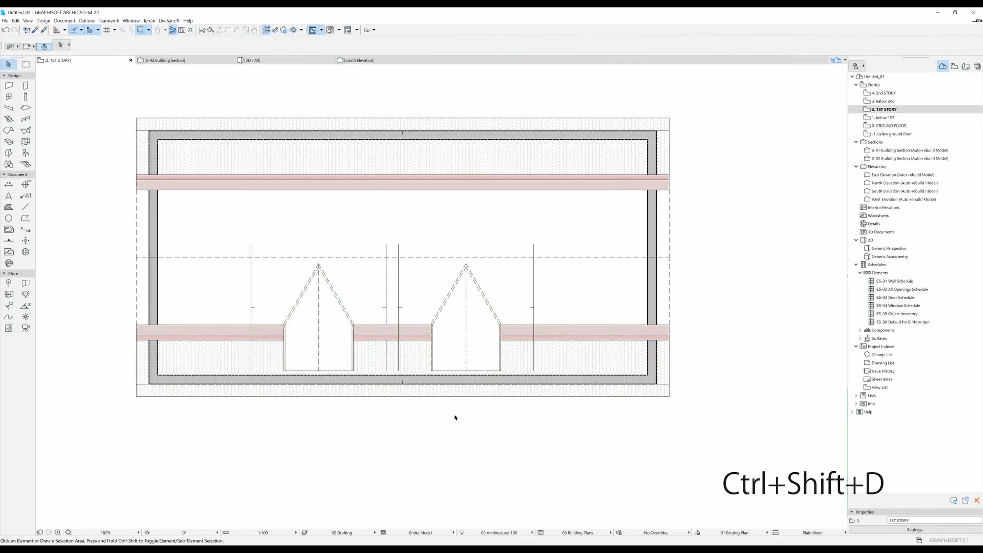
key("F3")
middle_click_drag(331, 340, 426, 334, "shift")
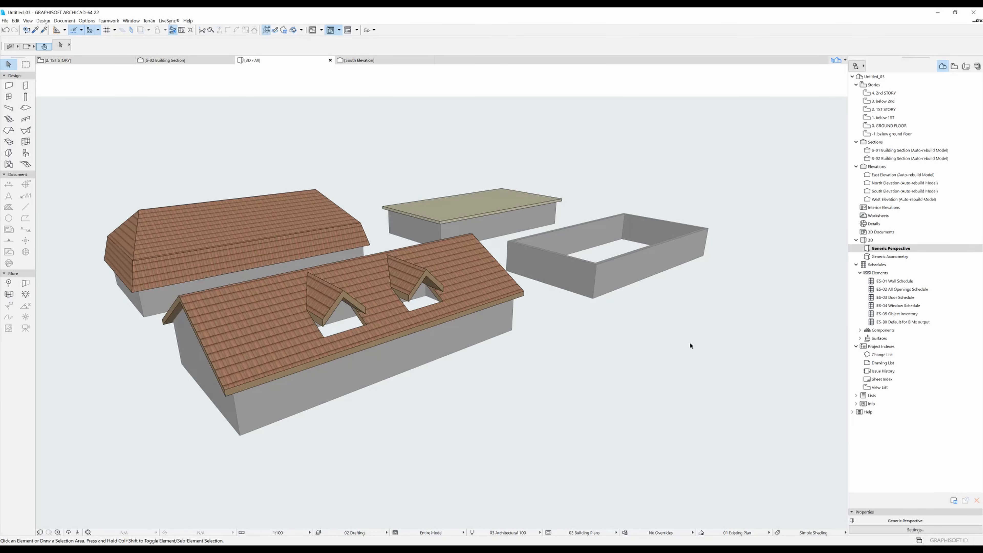
Step: On the 1st story plan, draw a 45° roof plane about 2.6 m deep rising south from the roofless building's north edge, and check it in 3D
key("F2")
scroll(471, 361, "down", 4)
middle_click_drag(562, 329, 292, 309)
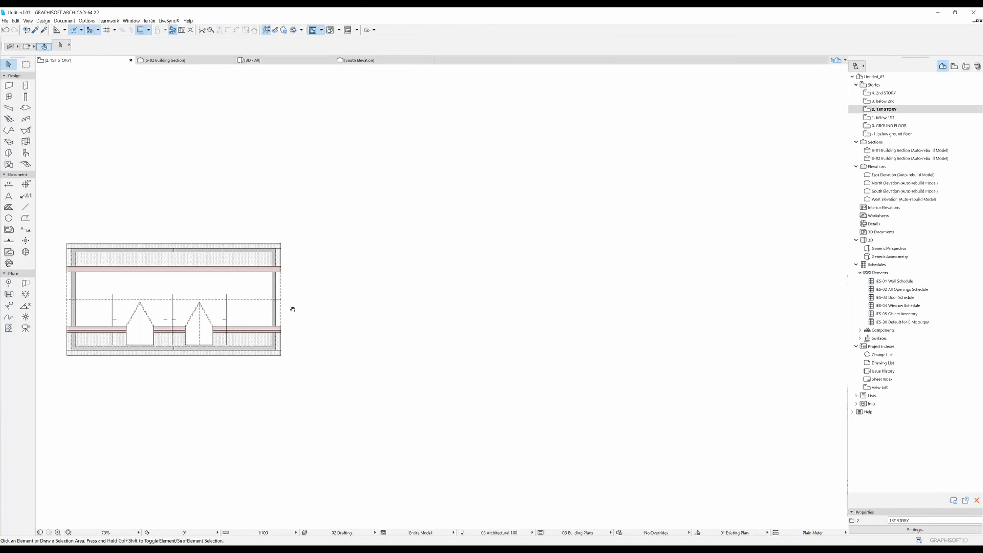
scroll(399, 271, "up", 4)
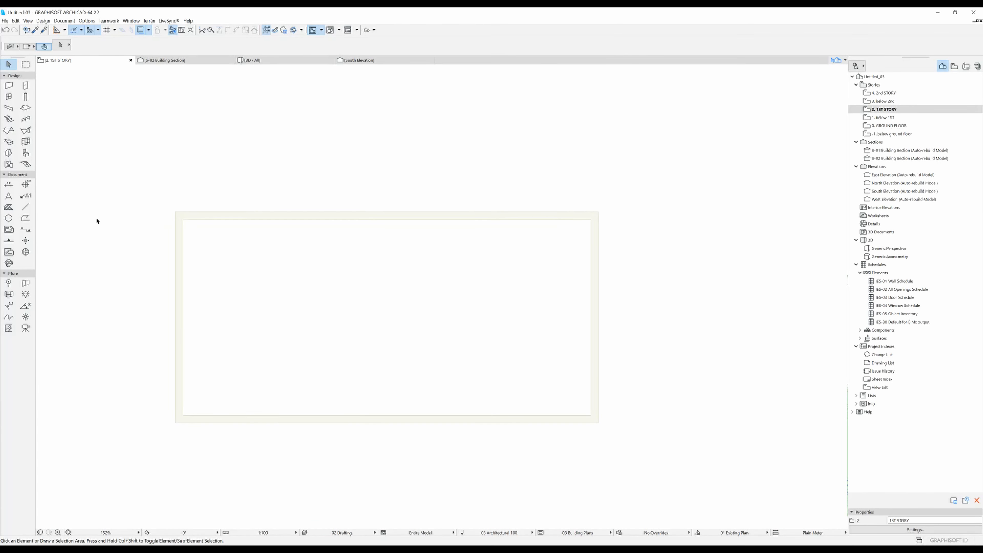
left_click(9, 130)
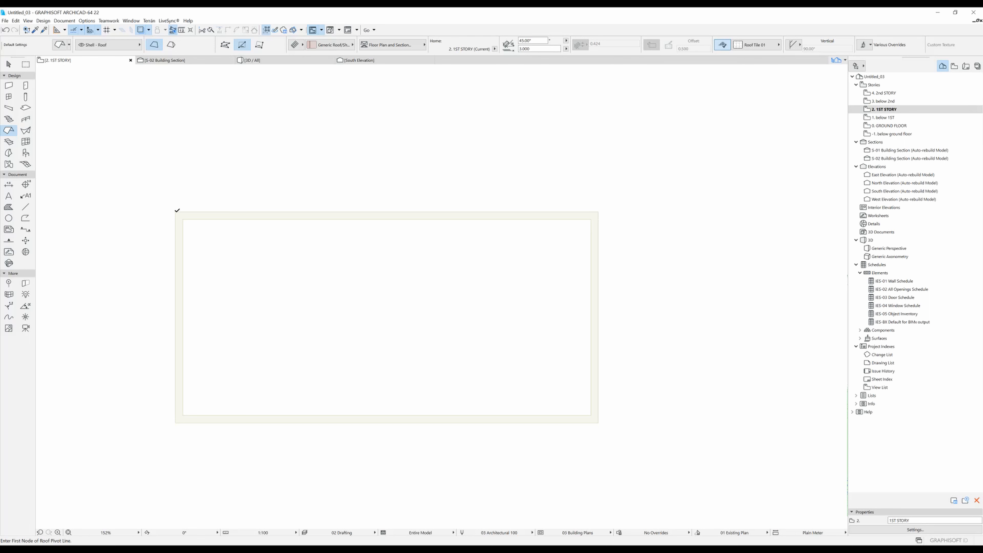
left_click(177, 212)
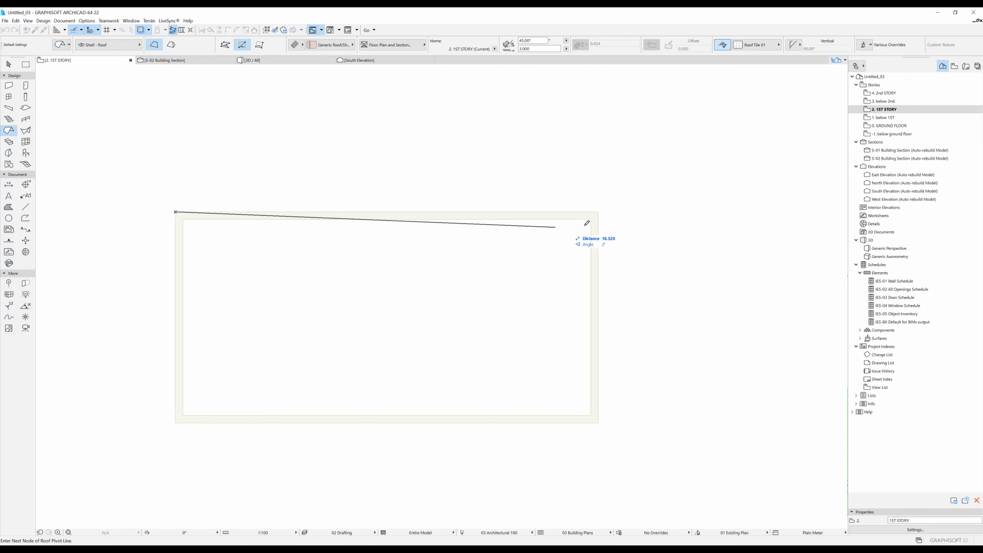
left_click(598, 213)
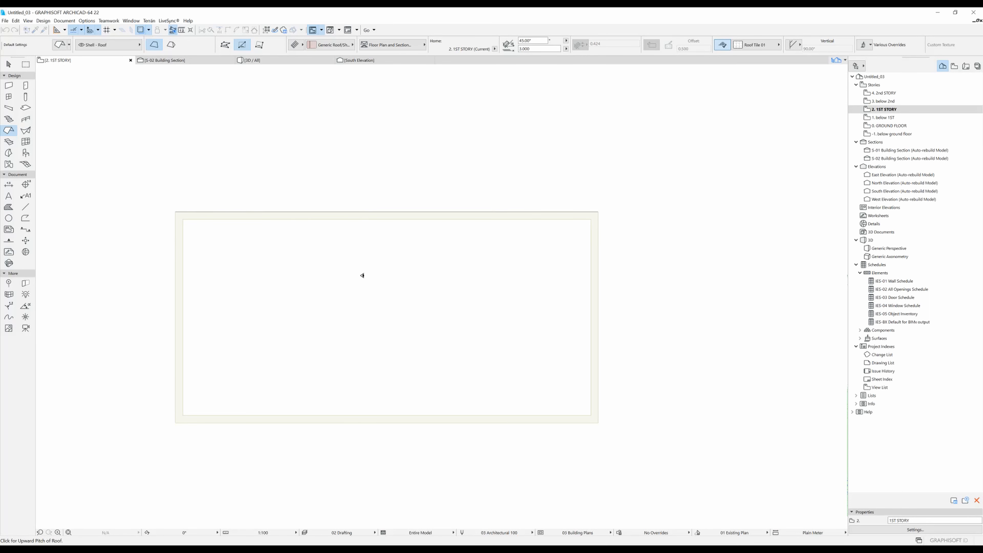
left_click(366, 276)
left_click(176, 211)
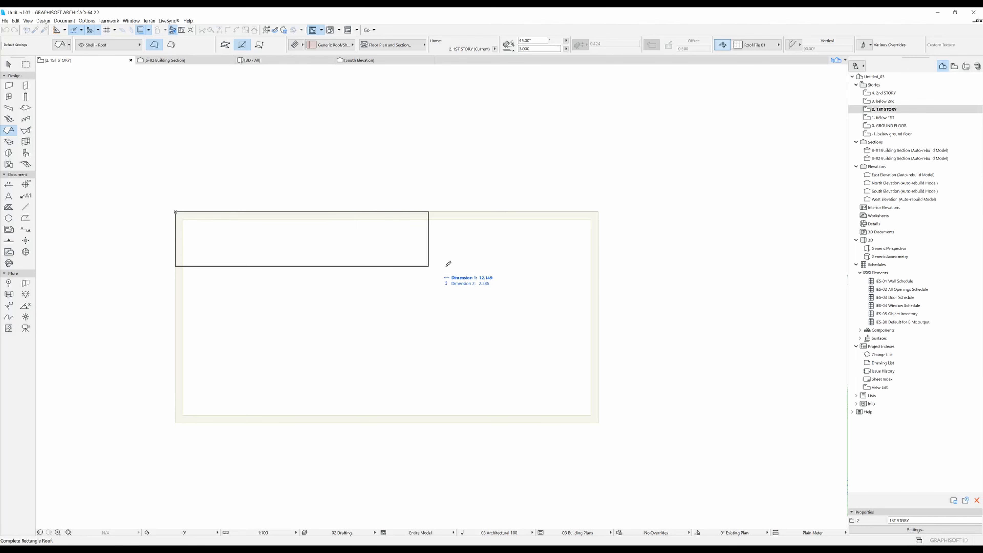
left_click(598, 267)
key("F5")
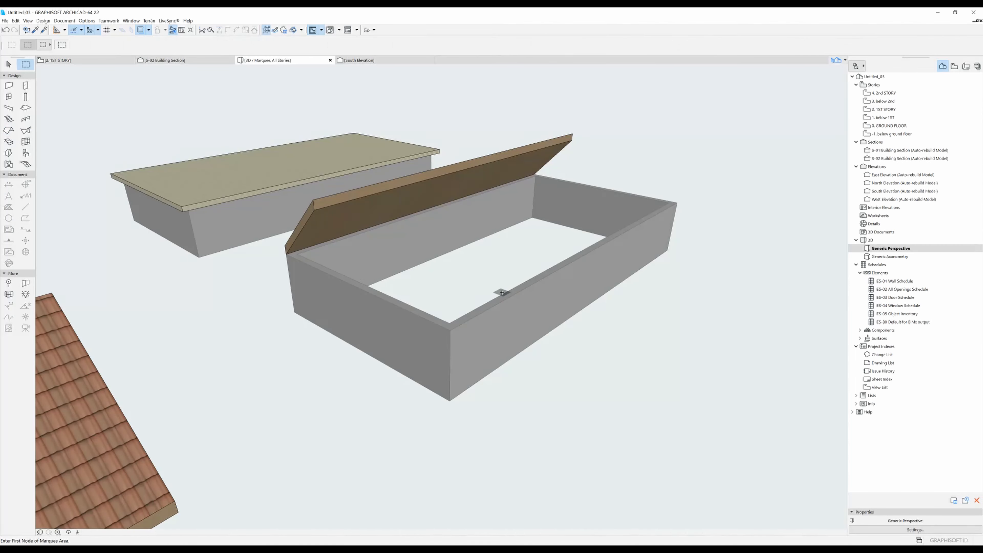
middle_click_drag(311, 266, 381, 331, "shift")
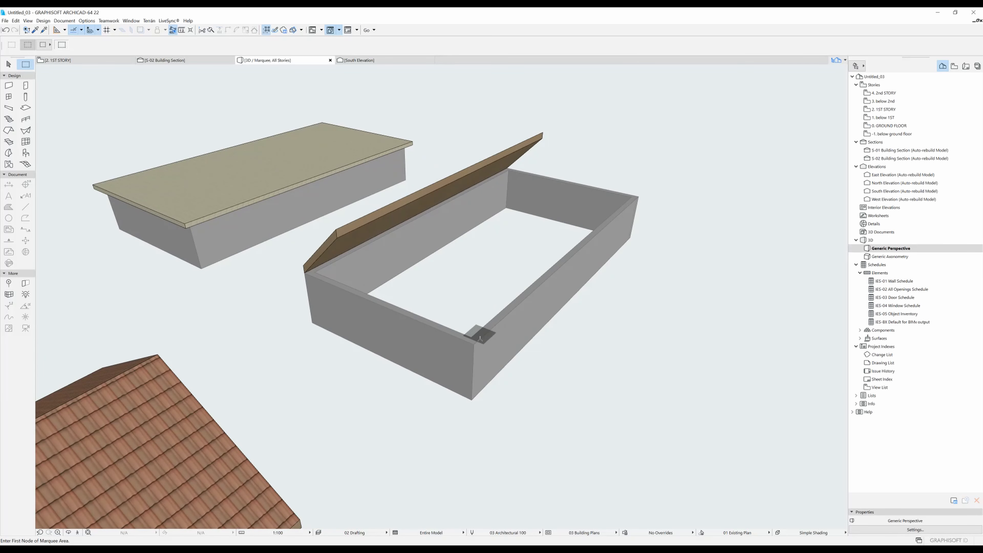
Step: On the plan, draw a second 45° roof plane from a mid-building pivot line, rising north to the first plane's upper edge
key("F2")
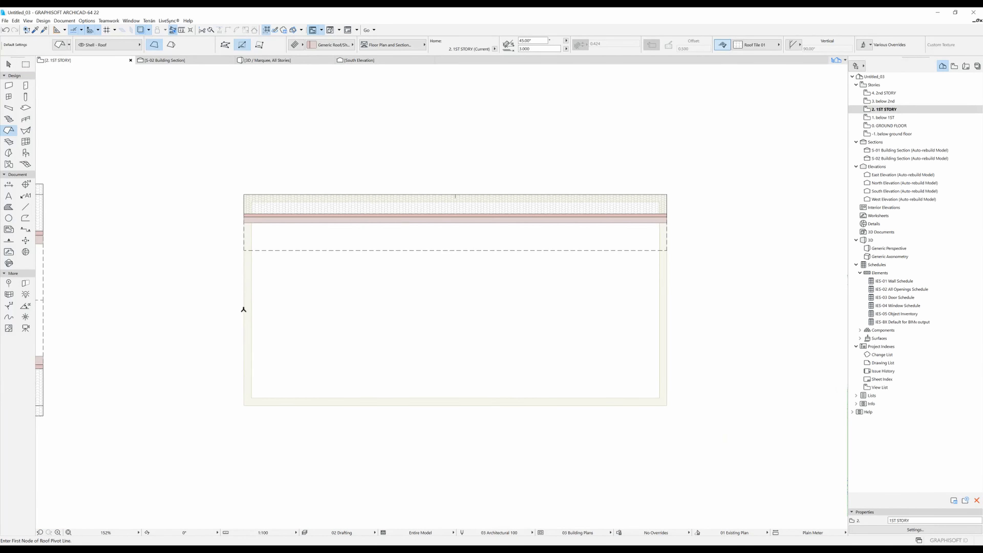
left_click(243, 310)
left_click(667, 310)
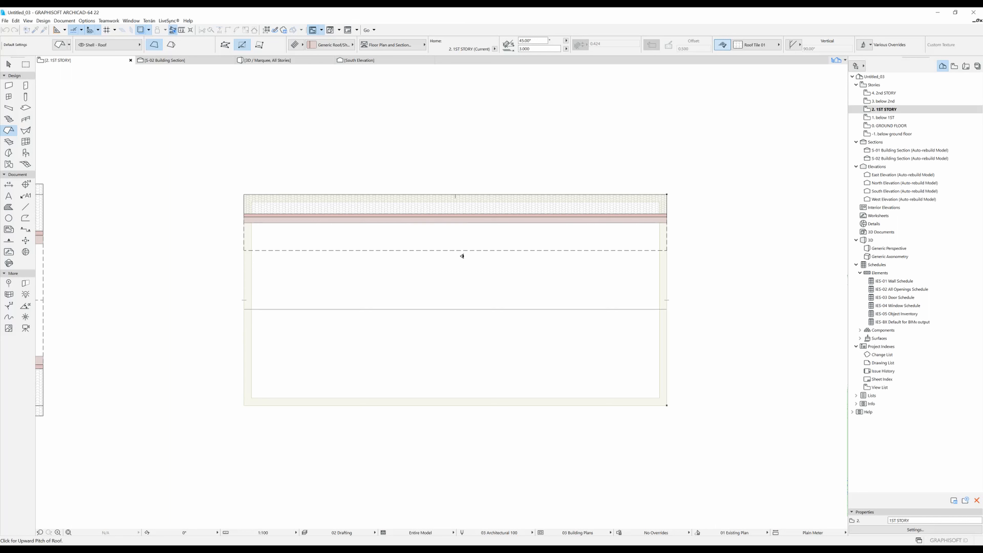
left_click(460, 231)
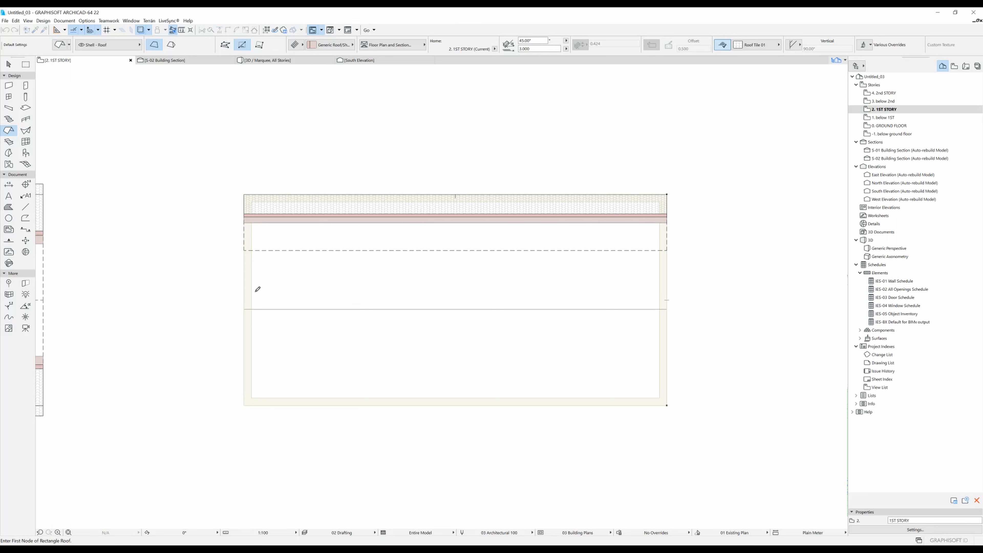
left_click(243, 309)
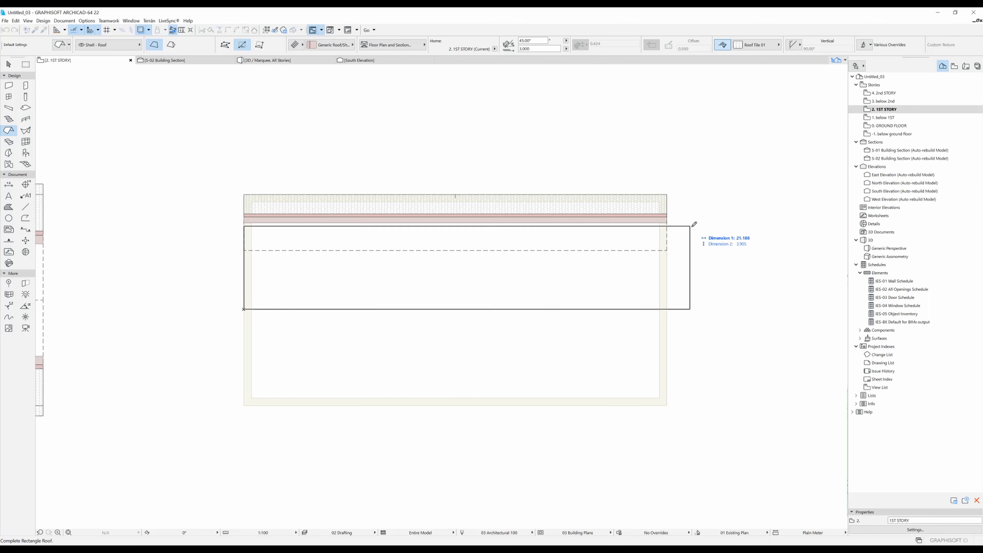
left_click(667, 248)
Step: Draw a third 45° roof plane across the full building length, rising south from the same mid-building pivot line
left_click(243, 309)
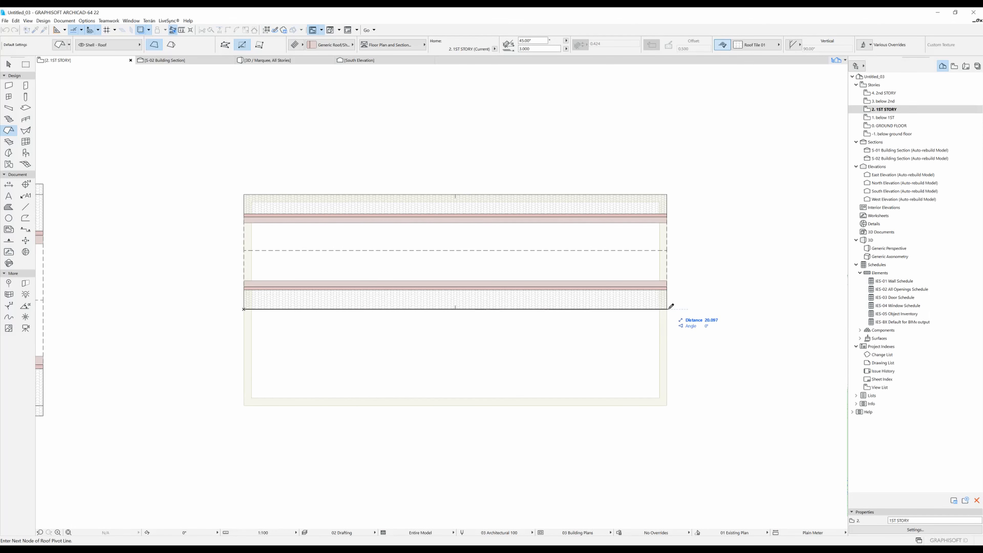
key("Escape")
left_click(244, 309)
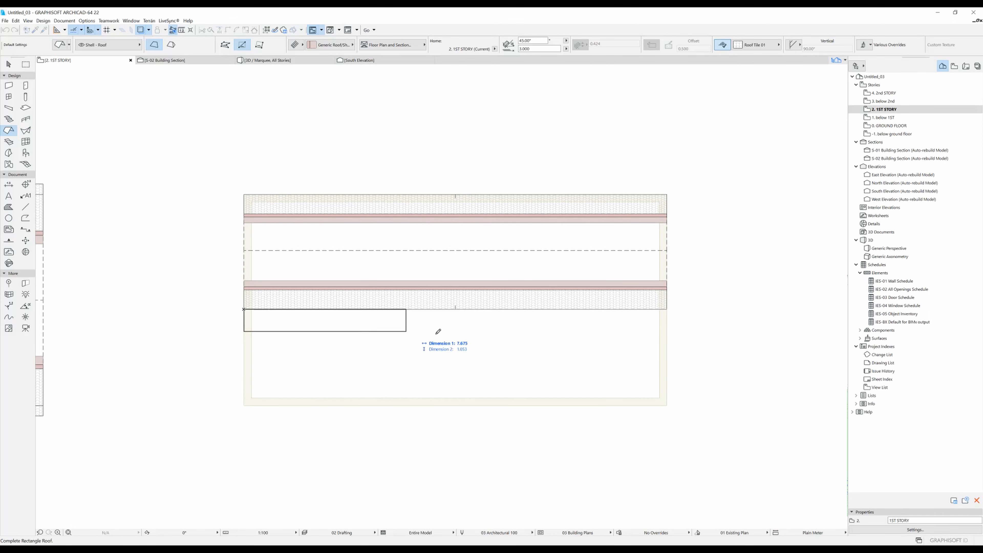
left_click(666, 355)
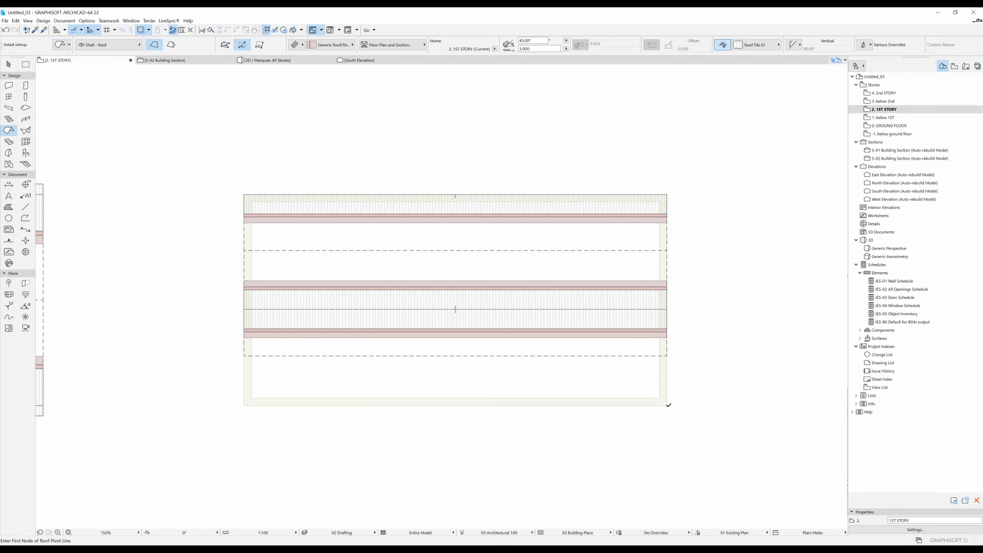
Step: Draw a fourth 45° roof plane from the building's south edge, rising north to the third plane's upper edge, and check the roof in 3D
left_click(668, 405)
key("Escape")
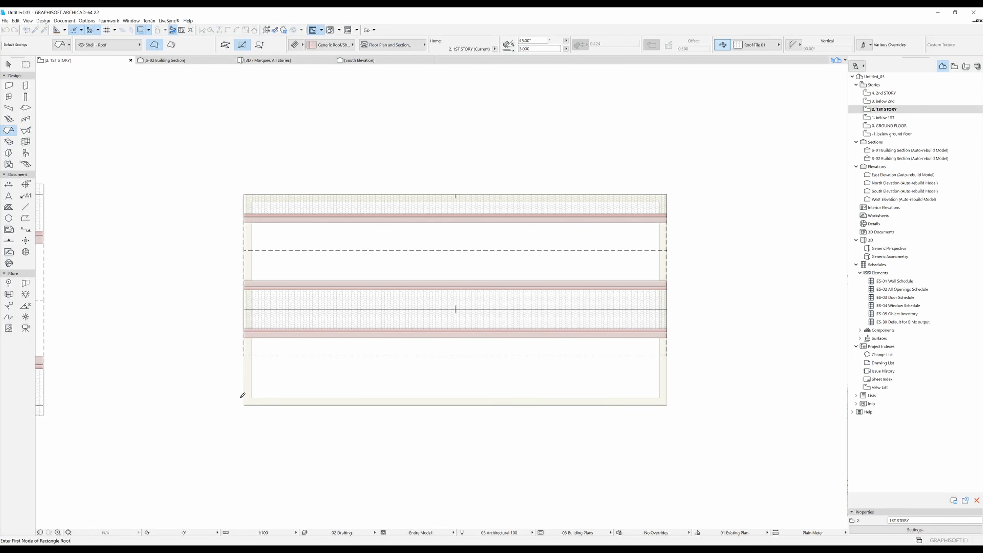
left_click(243, 405)
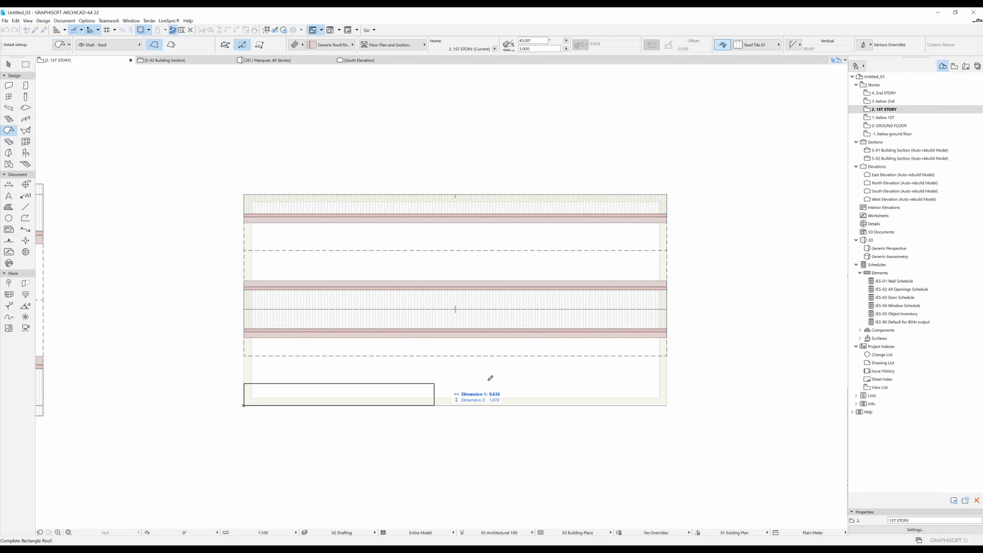
left_click(667, 355)
key("F3")
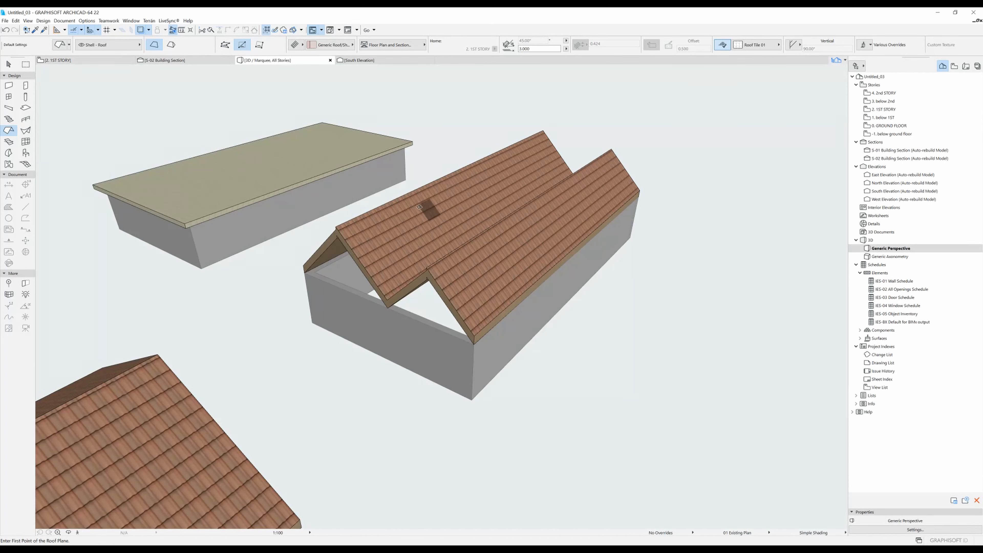
middle_click_drag(522, 237, 601, 239, "shift")
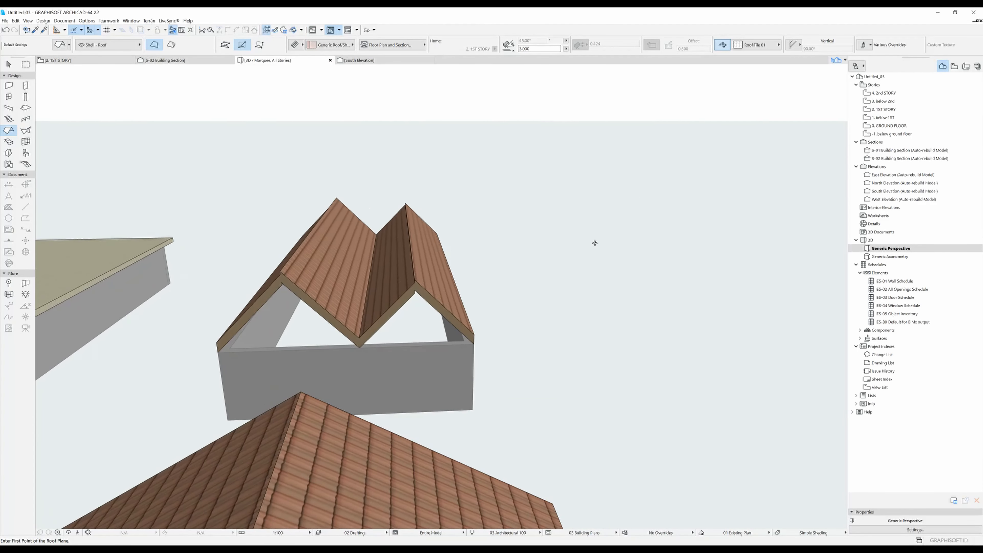
Step: Select the two inner roof planes, set their pitch to 30° and raise their pivot line elevation to 4.692
middle_click_drag(428, 283, 278, 259, "shift")
left_click(278, 259, "shift")
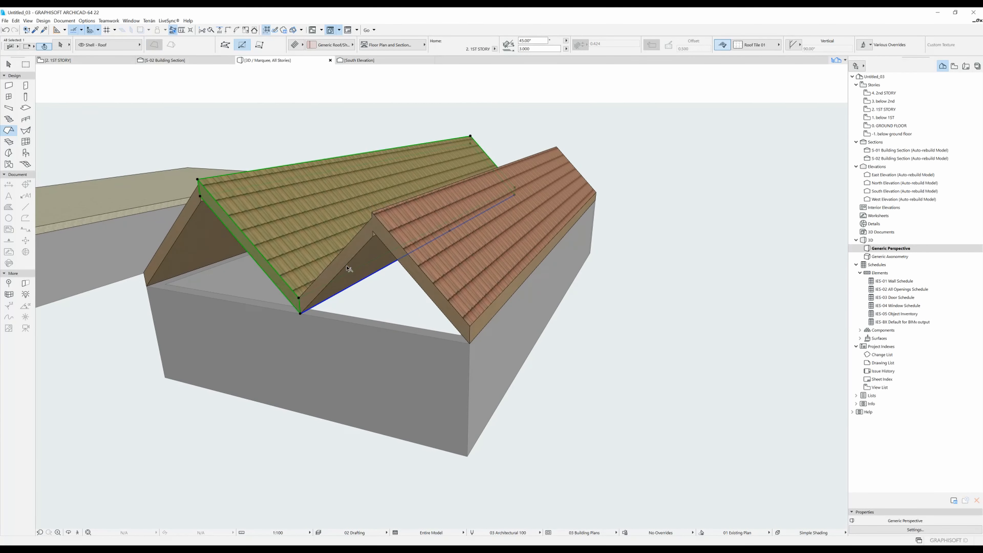
left_click(347, 266, "ctrl")
middle_click_drag(346, 267, 418, 279, "shift")
key("Escape")
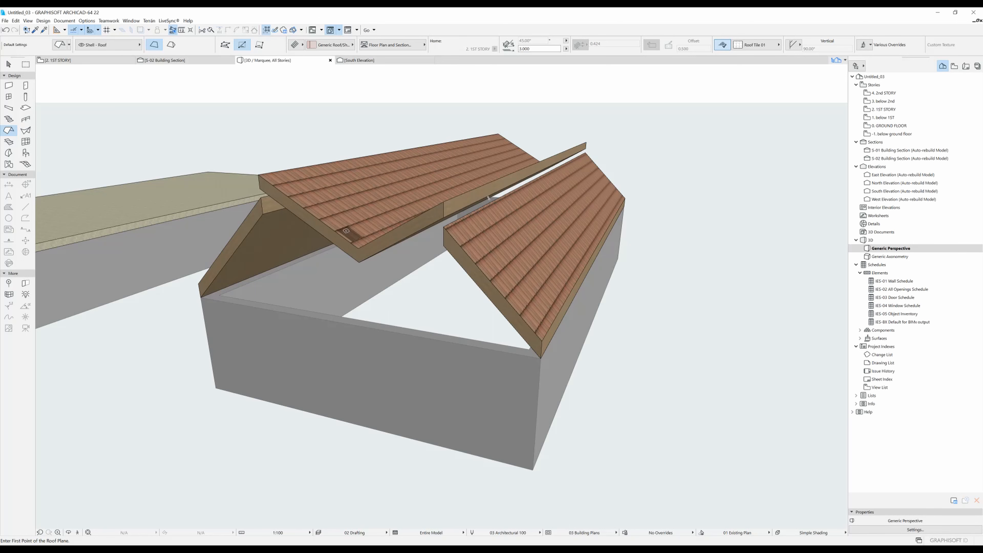
Step: On the 1st story plan, offset the upper edge of the northern outer roof plane back toward the north wall
key("F2")
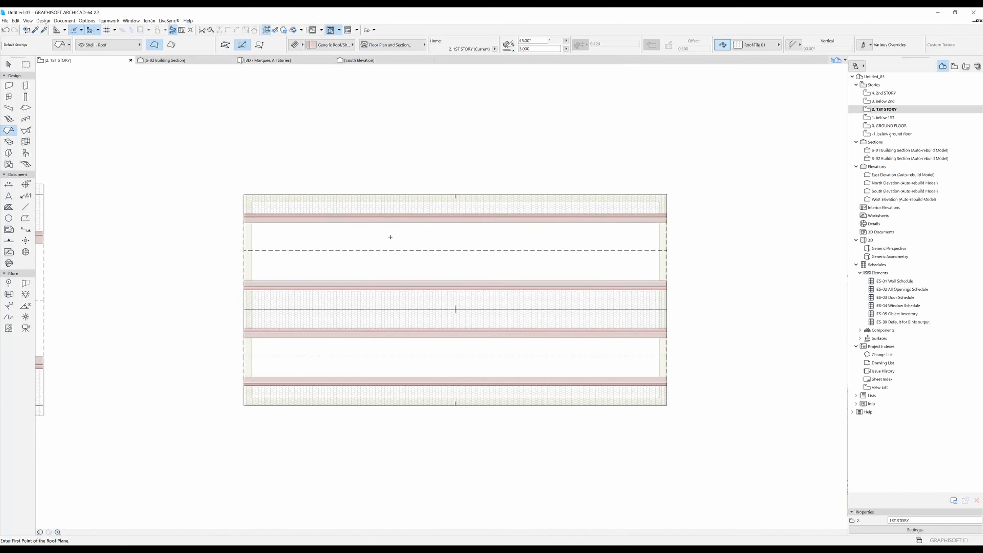
left_click(245, 236, "shift")
left_click(306, 250)
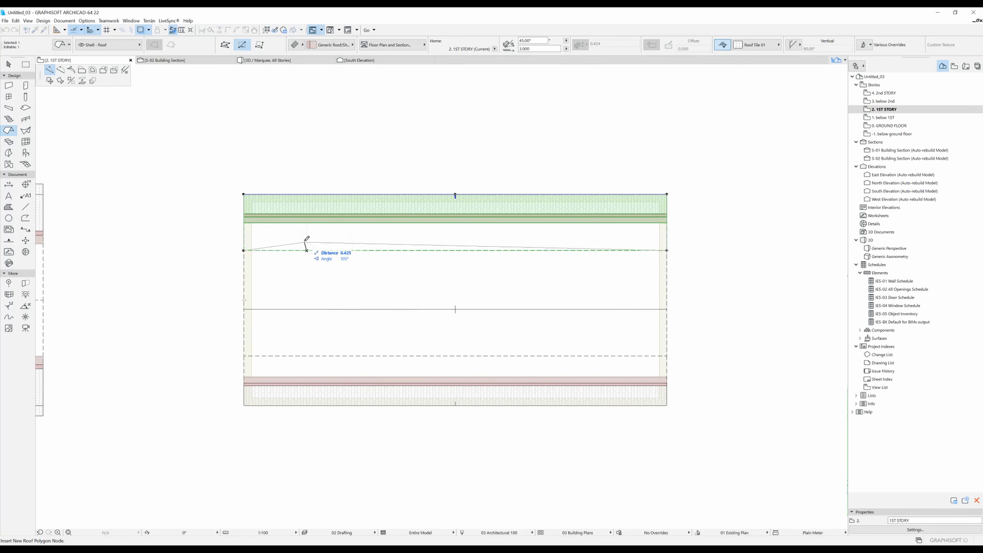
left_click(83, 73)
left_click(309, 237)
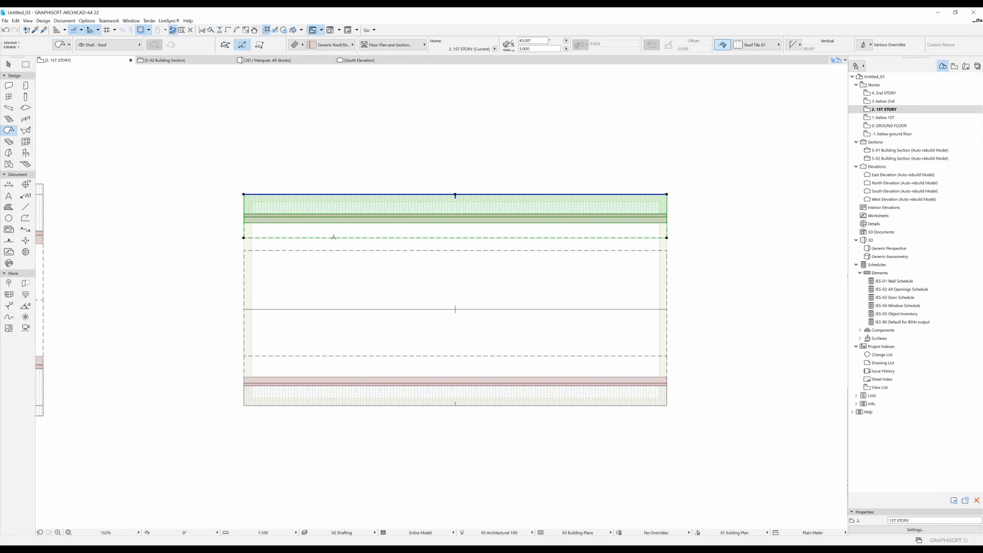
Step: Trim the northern outer and inner roof planes to each other so they meet at one ridge, and check it in 3D
left_click(218, 270, "ctrl")
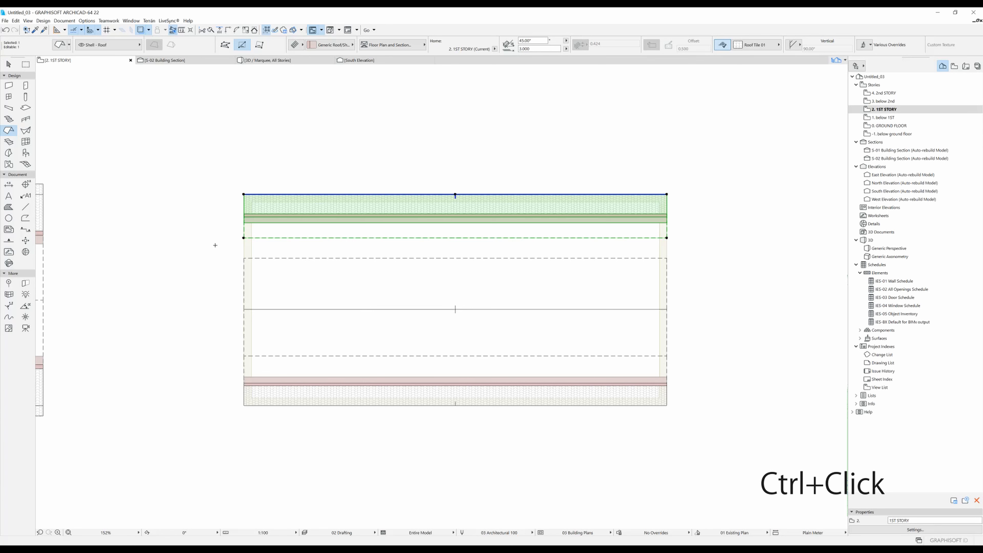
key("Escape")
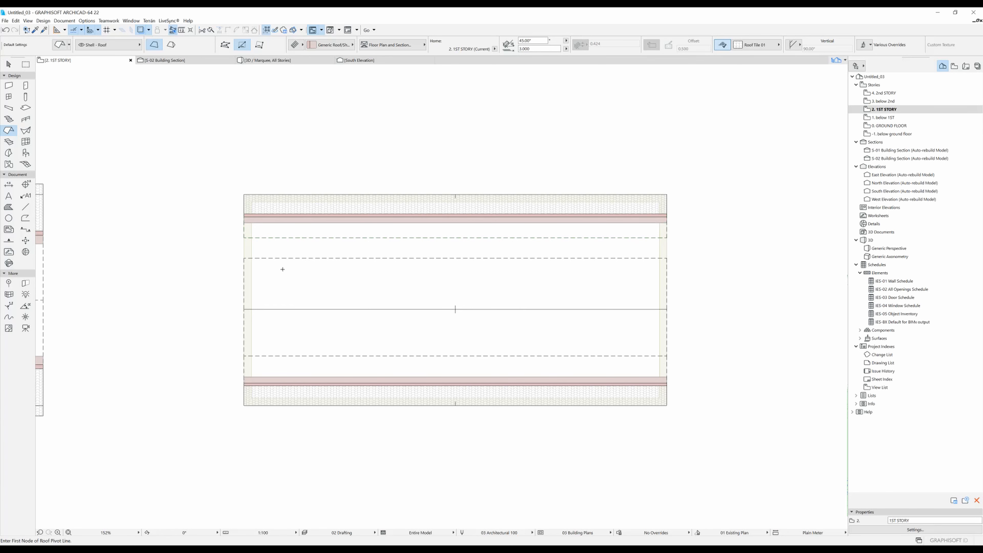
left_click(245, 259, "shift")
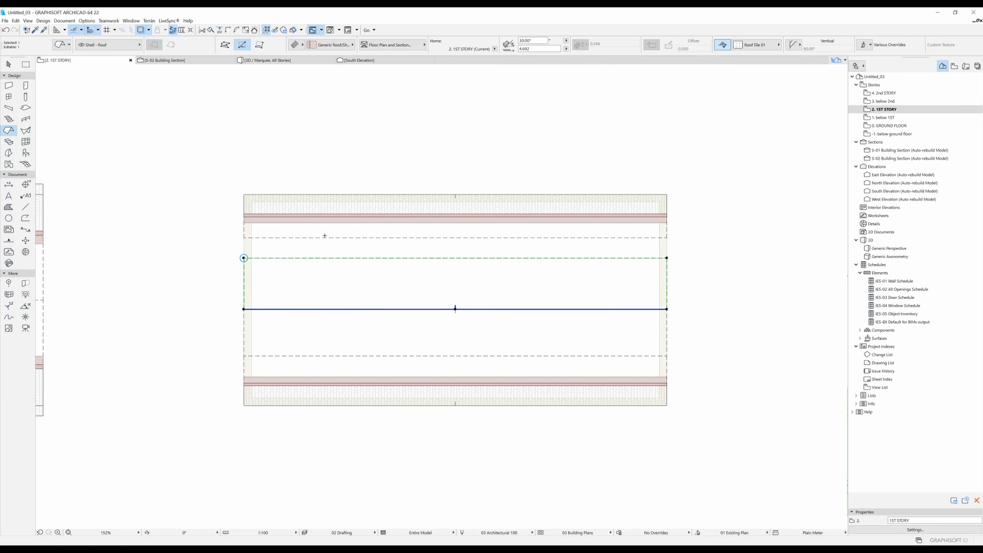
key("Escape")
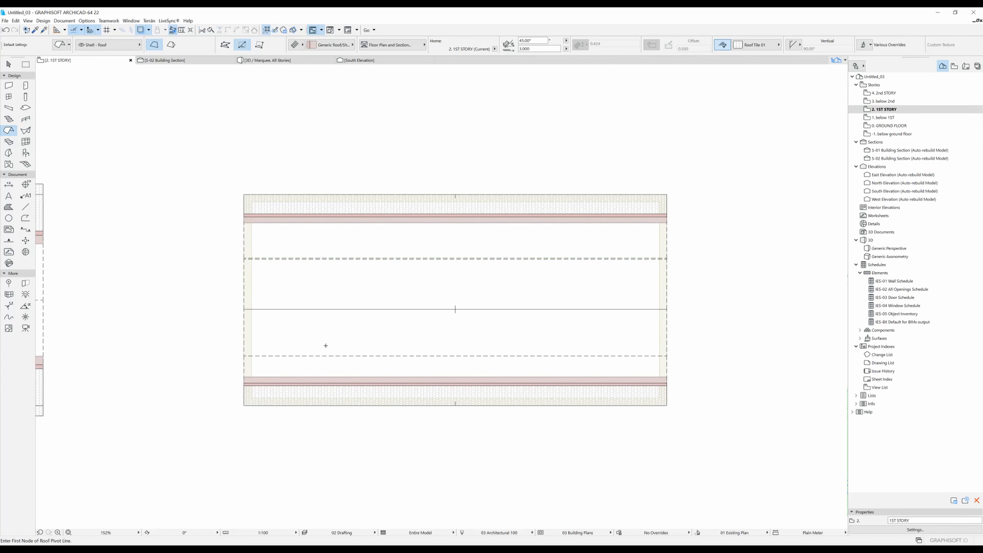
key("F3")
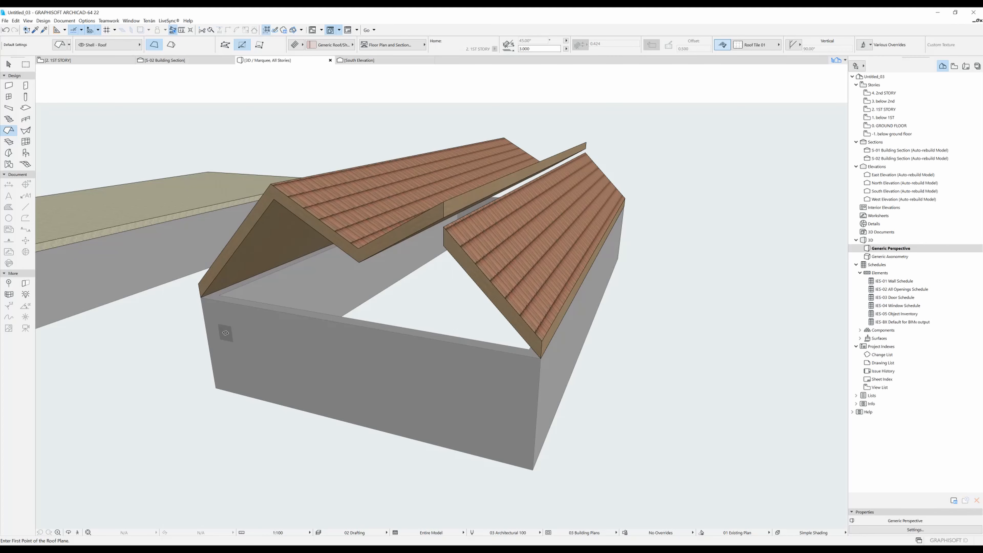
Step: On the 1st story plan, offset the upper edge of the southern outer roof plane about 0.4 m toward the south wall
key("F2")
left_click(243, 359, "shift")
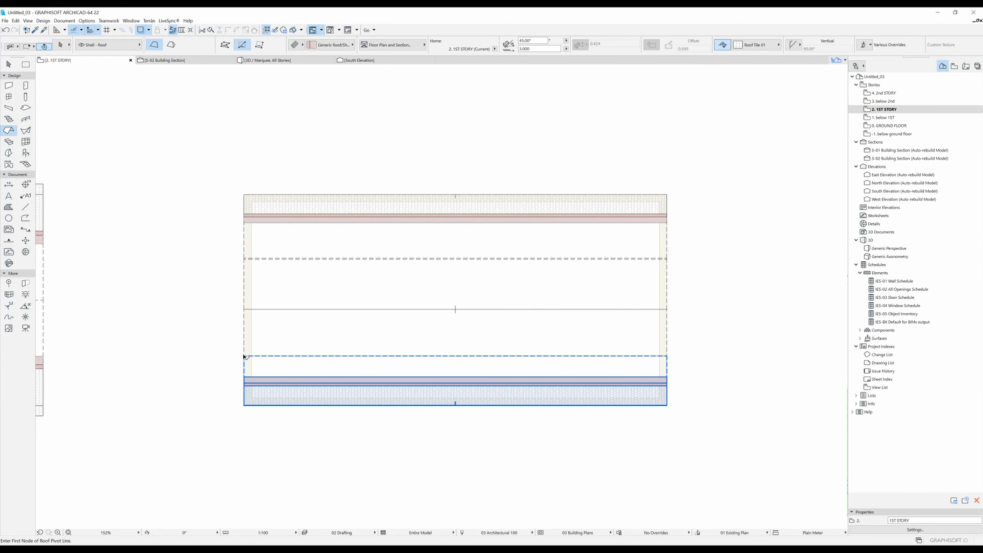
left_click(310, 359)
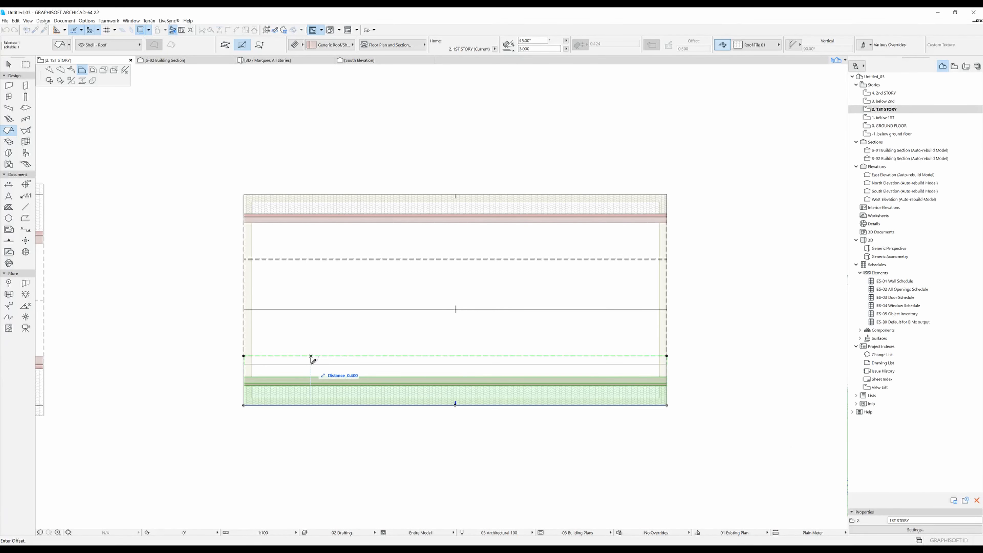
left_click(311, 364)
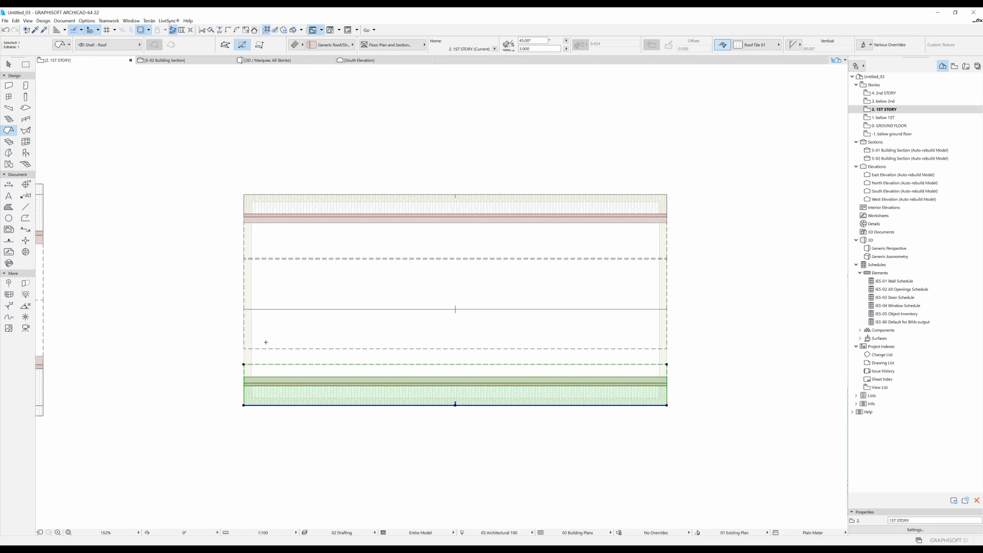
Step: Trim the southern outer and inner roof planes to each other at their ridge, and check the whole roof in 3D
key("Escape")
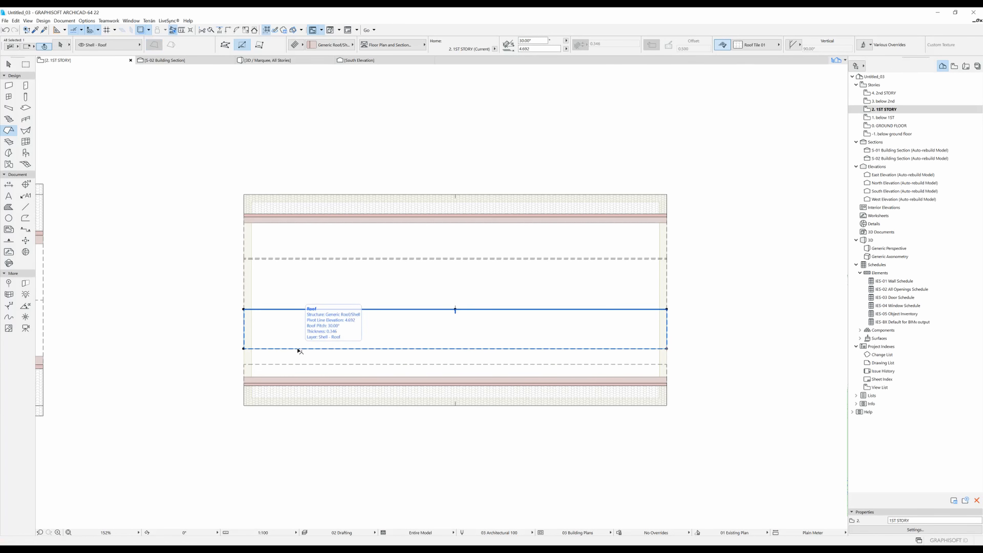
left_click(299, 350, "shift")
key("Escape")
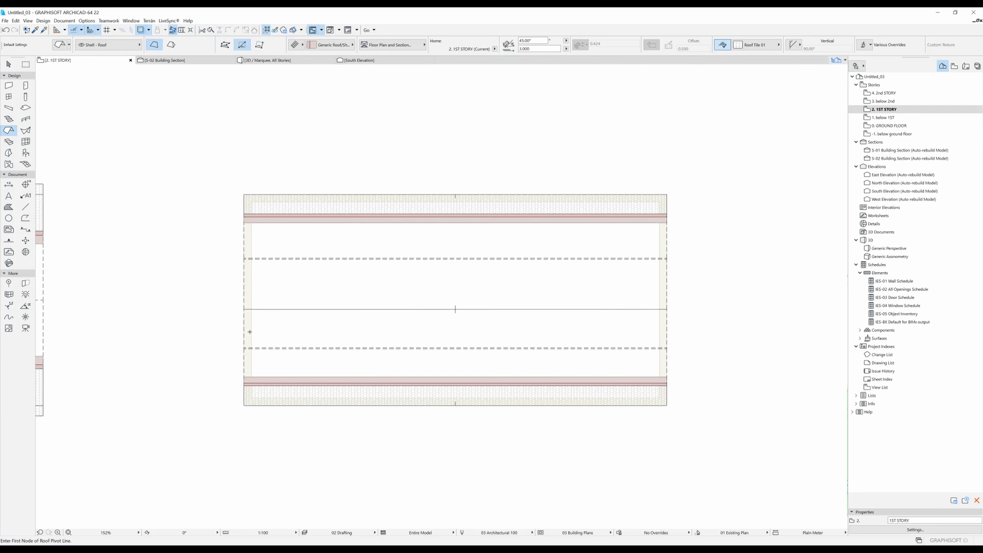
key("F3")
scroll(307, 288, "down", 3)
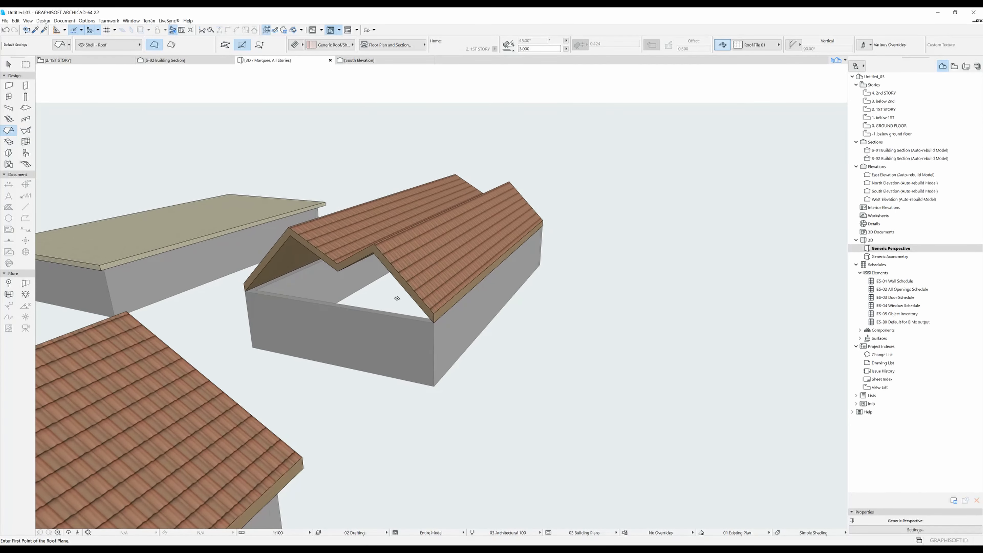
Step: Select all four walls of the M-shaped roof building in 3D and set their height to 7 m
mouse_move(397, 299)
middle_mouse_down("shift")
mouse_move(256, 310)
mouse_move(380, 294)
mouse_move(389, 308)
middle_mouse_up("shift")
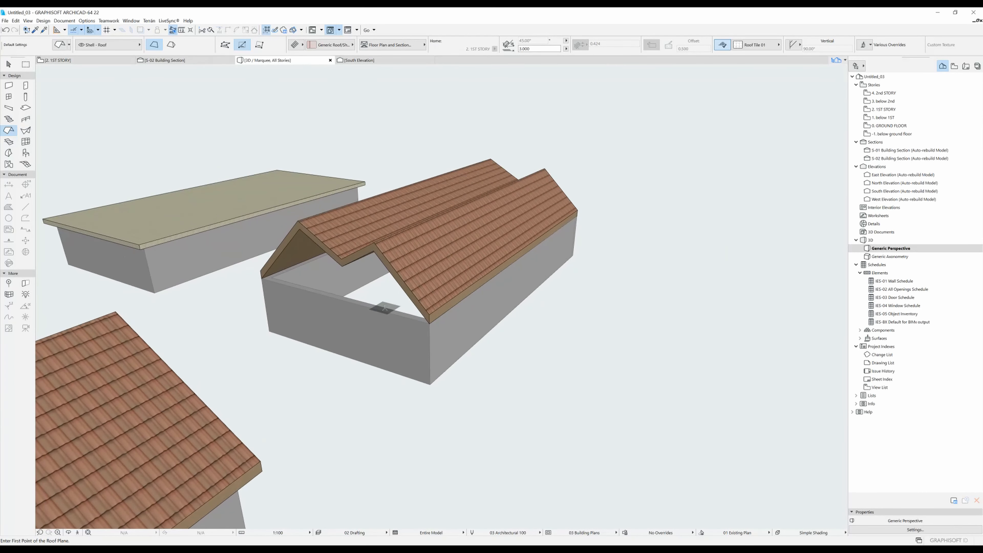
left_click(375, 325, "shift")
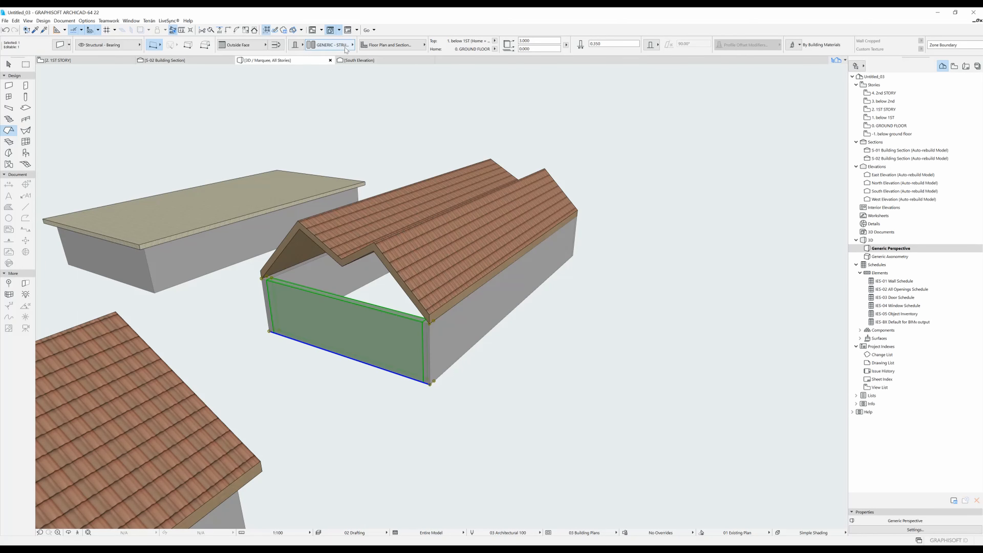
left_click(267, 31)
left_click(537, 41)
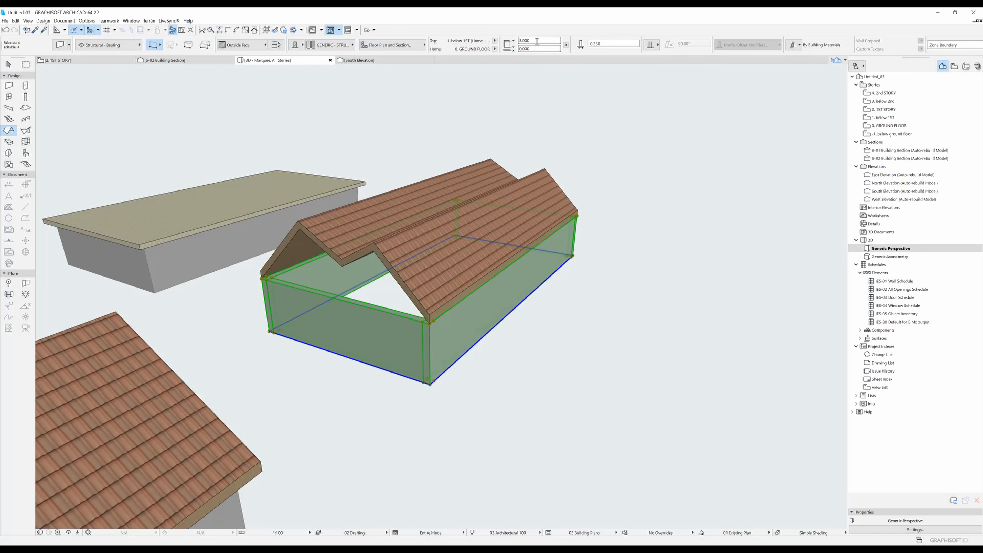
type("7")
key("Return")
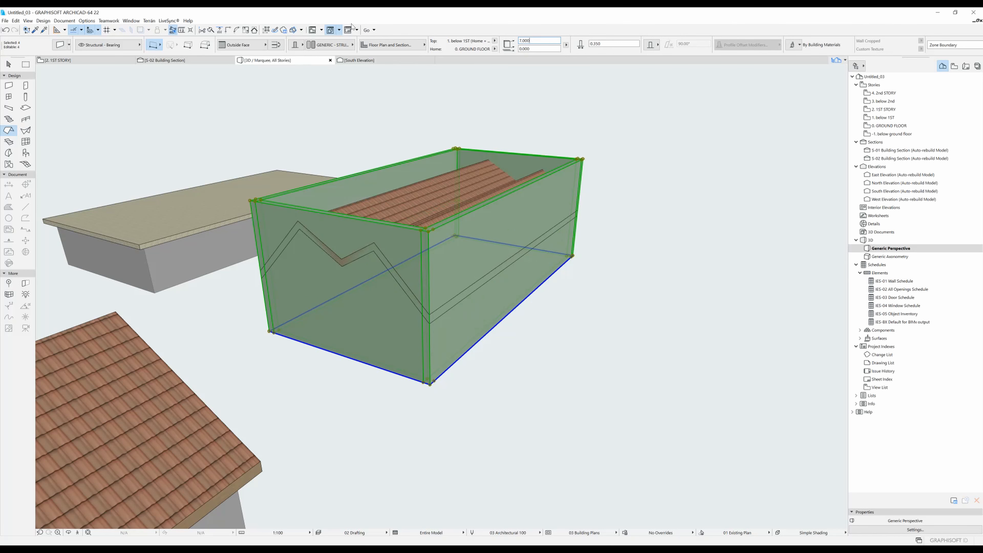
Step: Try to trim the four raised walls with a single roof plane of the M-shaped roof, and undo the trim
left_click(255, 31)
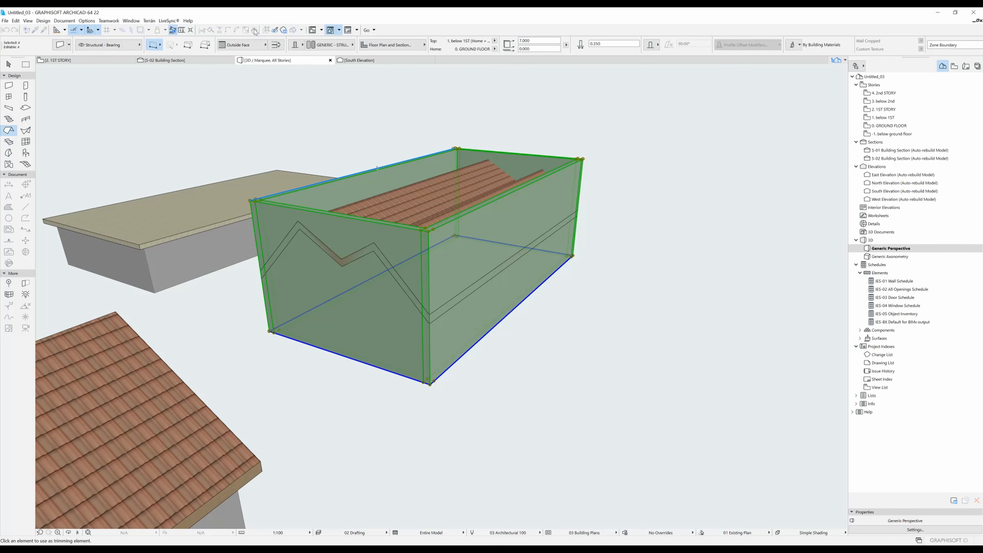
left_click(388, 243)
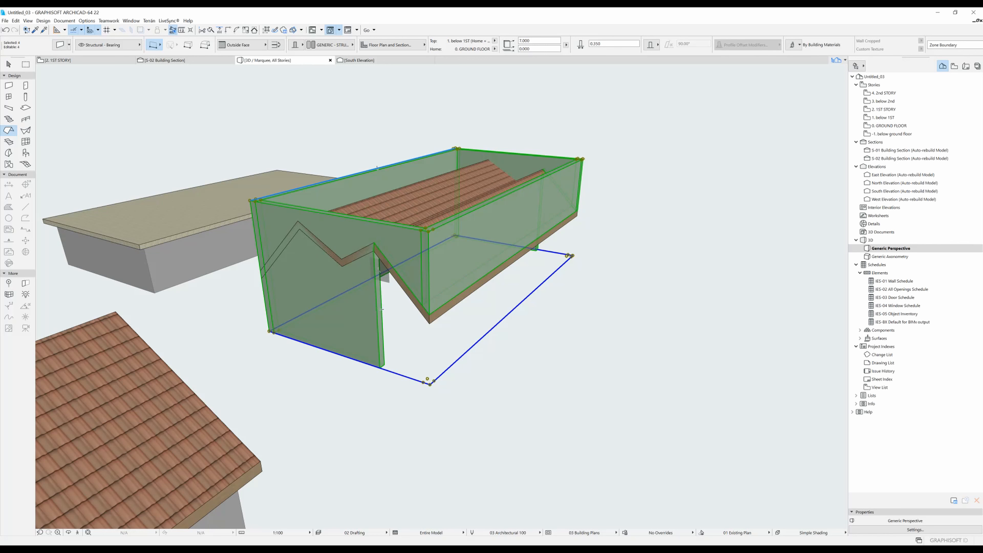
key("ctrl+z")
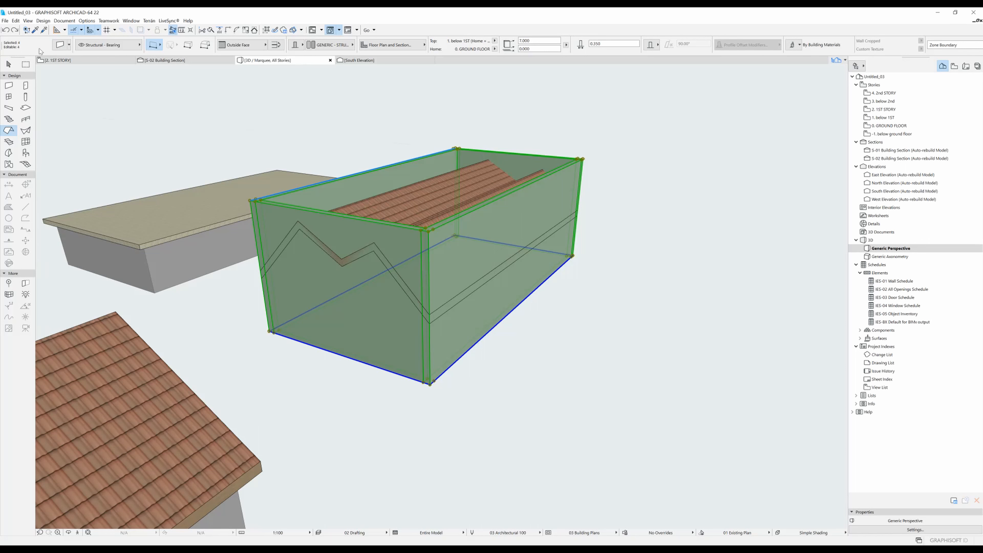
Step: Start Solid Element Operations and set the four raised walls as the target elements
left_click(43, 21)
left_click(60, 81)
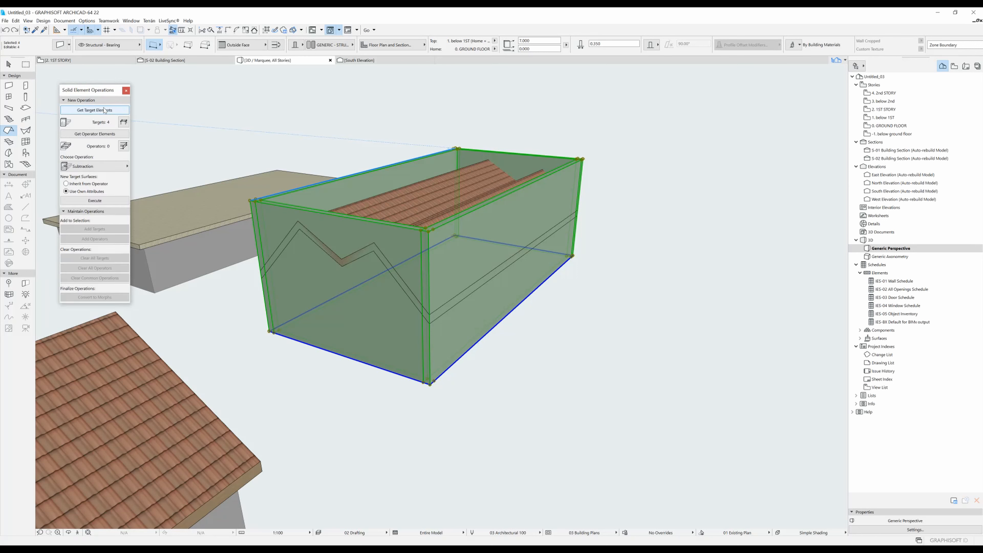
left_click(105, 112)
key("Escape")
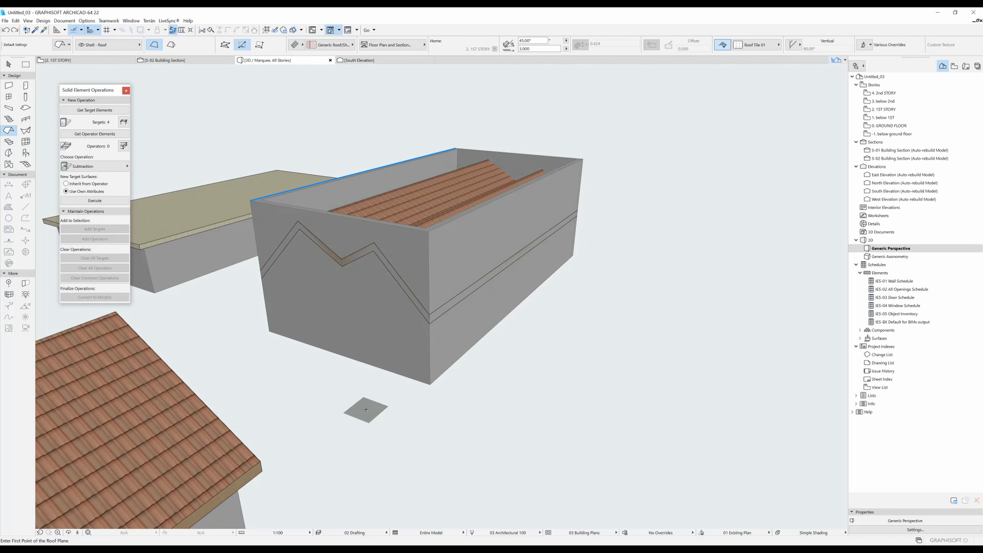
Step: Set all four planes of the M-shaped roof as the operator elements for the solid operation
left_click(395, 207, "shift")
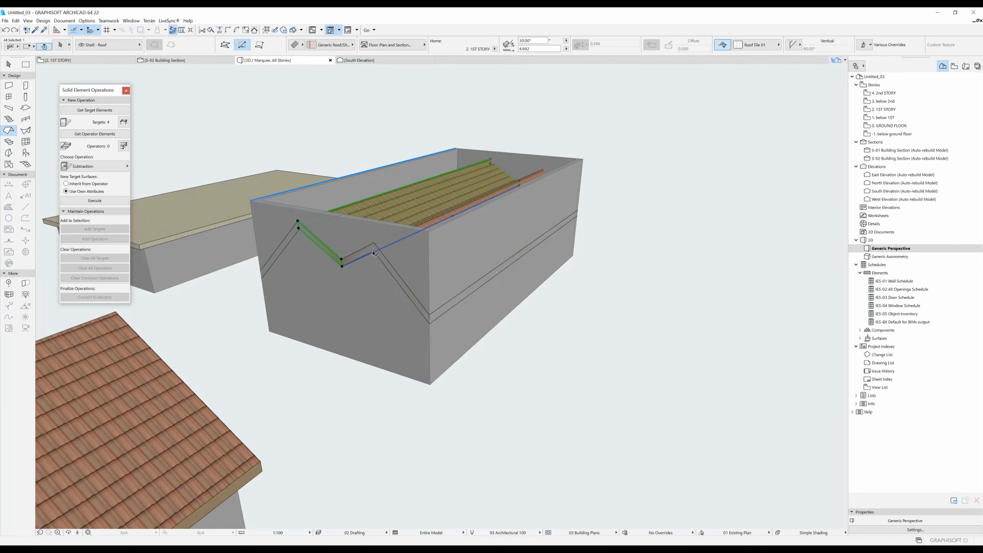
left_click(374, 244, "shift")
left_click(396, 275, "shift")
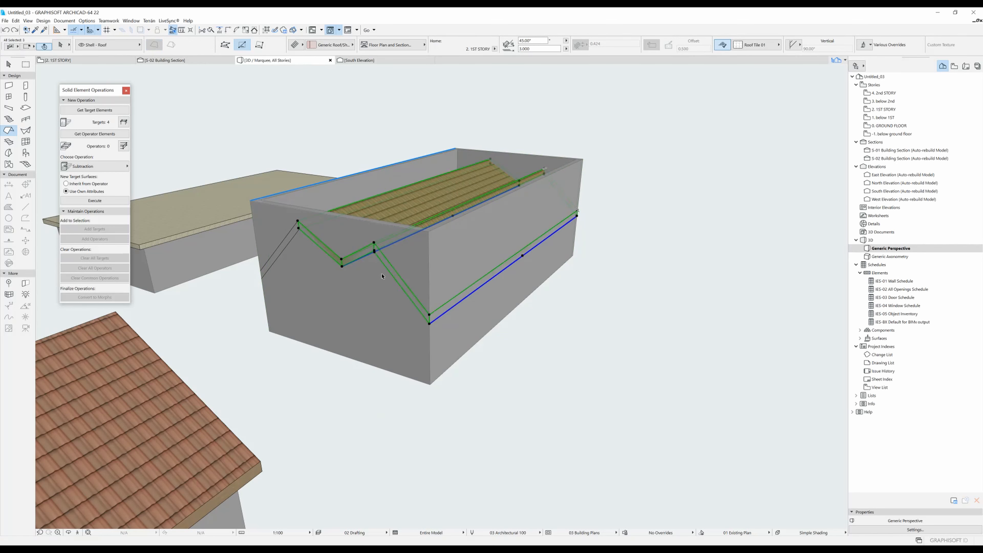
left_click(289, 242, "shift")
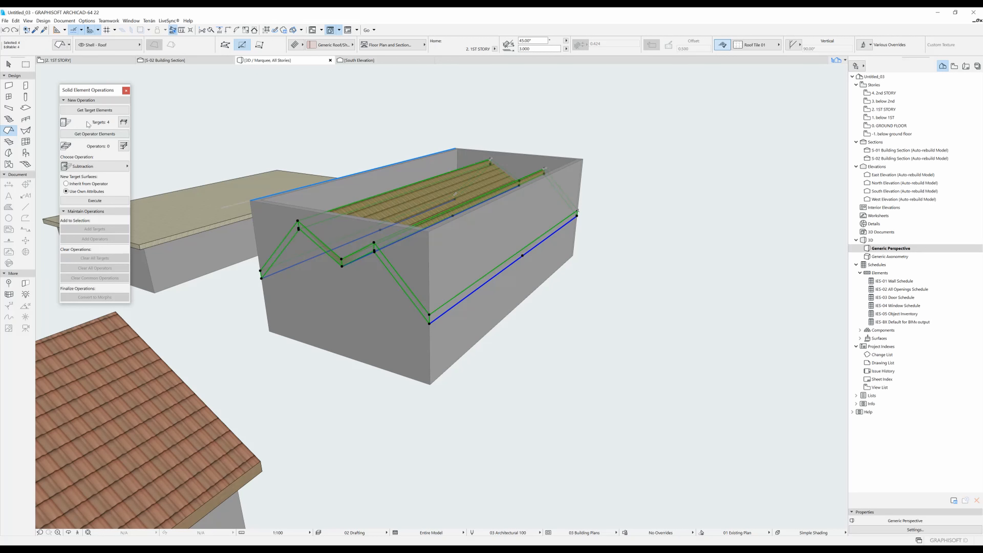
left_click(92, 135)
Step: Cut the walls beneath the M-shaped roof by executing Subtraction with upward extrusion
left_click(102, 168)
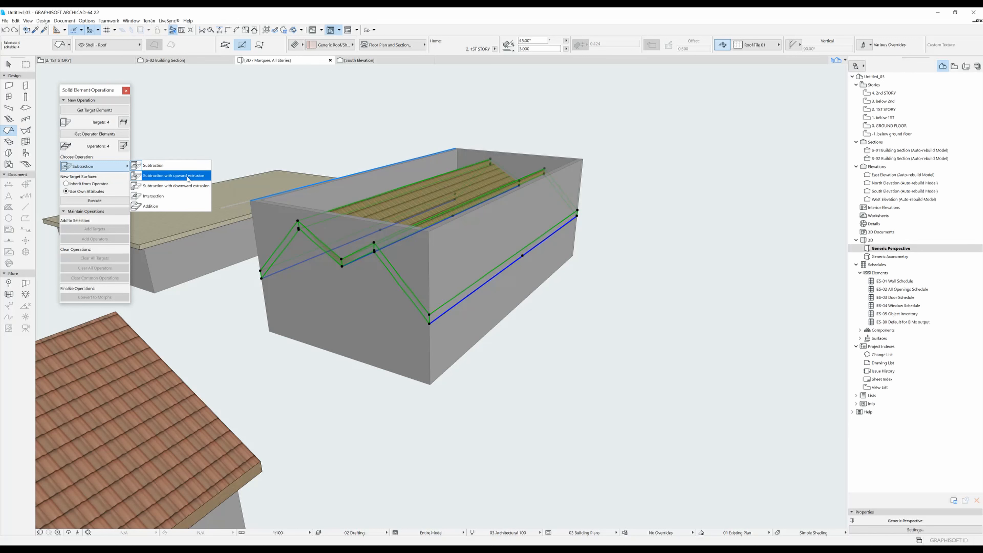
left_click(188, 176)
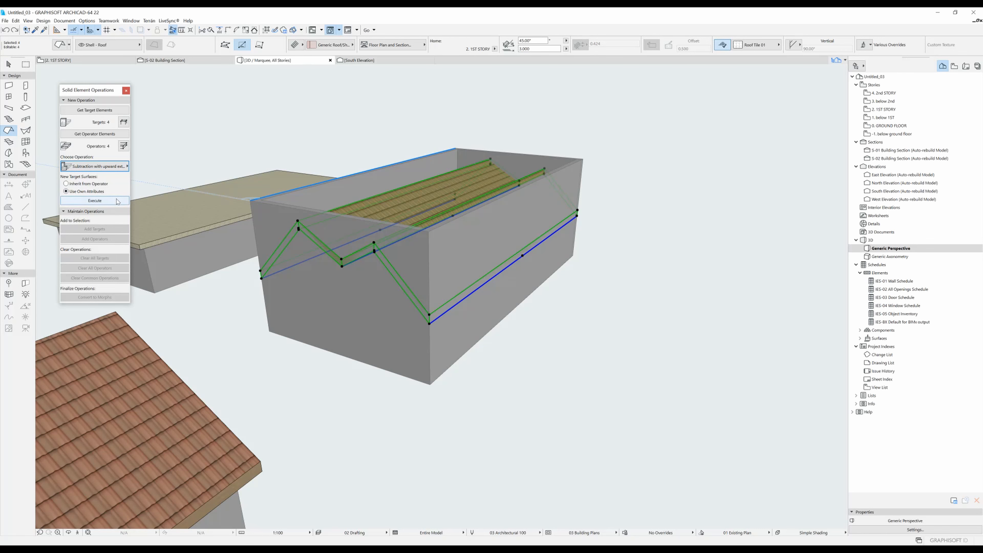
left_click(117, 200)
key("Escape")
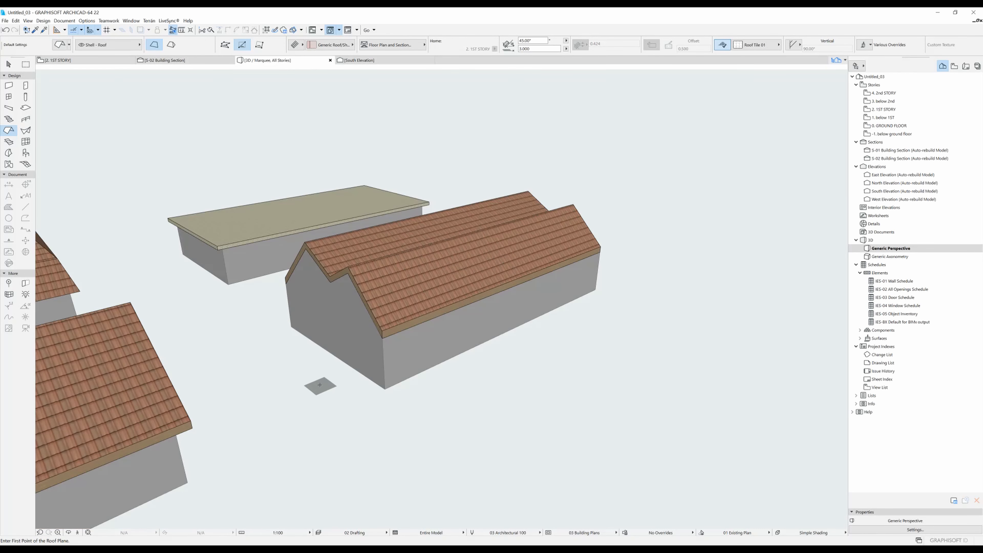